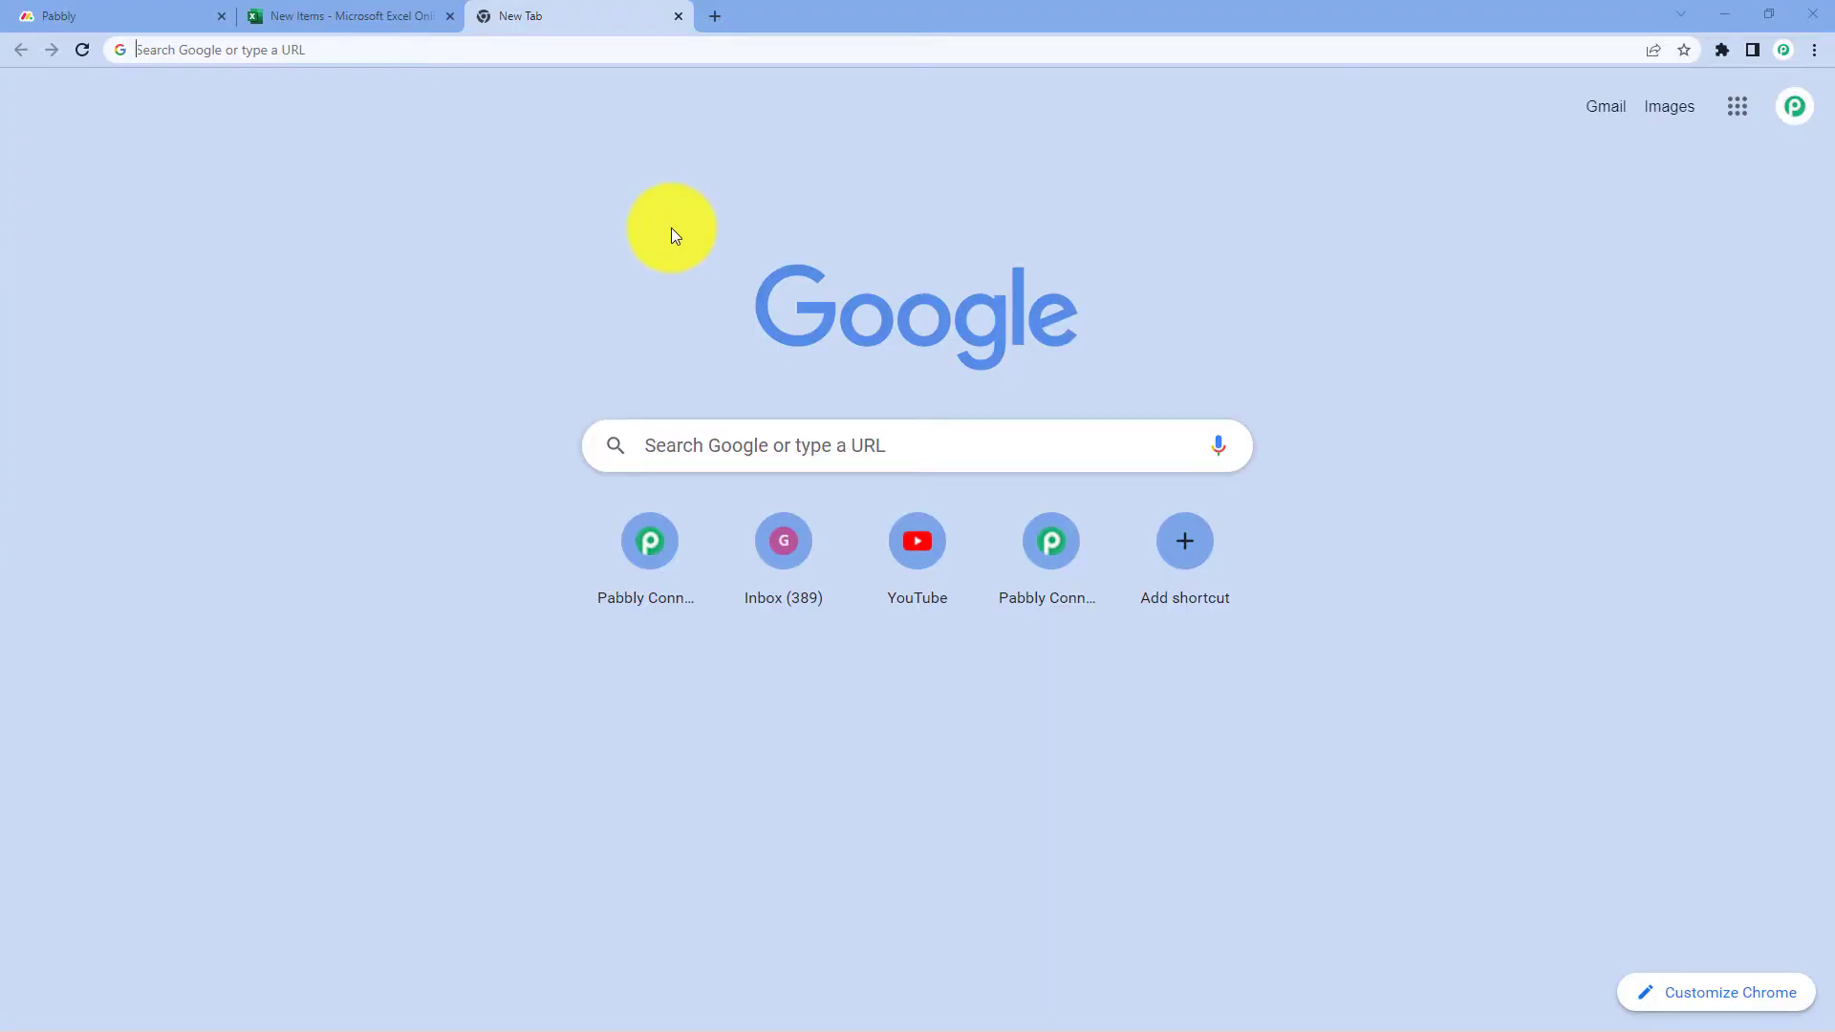
- Go to pabbly.com/connect, sign in and access the Pabbly Connect dashboard
{"action": "type", "text": "pabbly."}
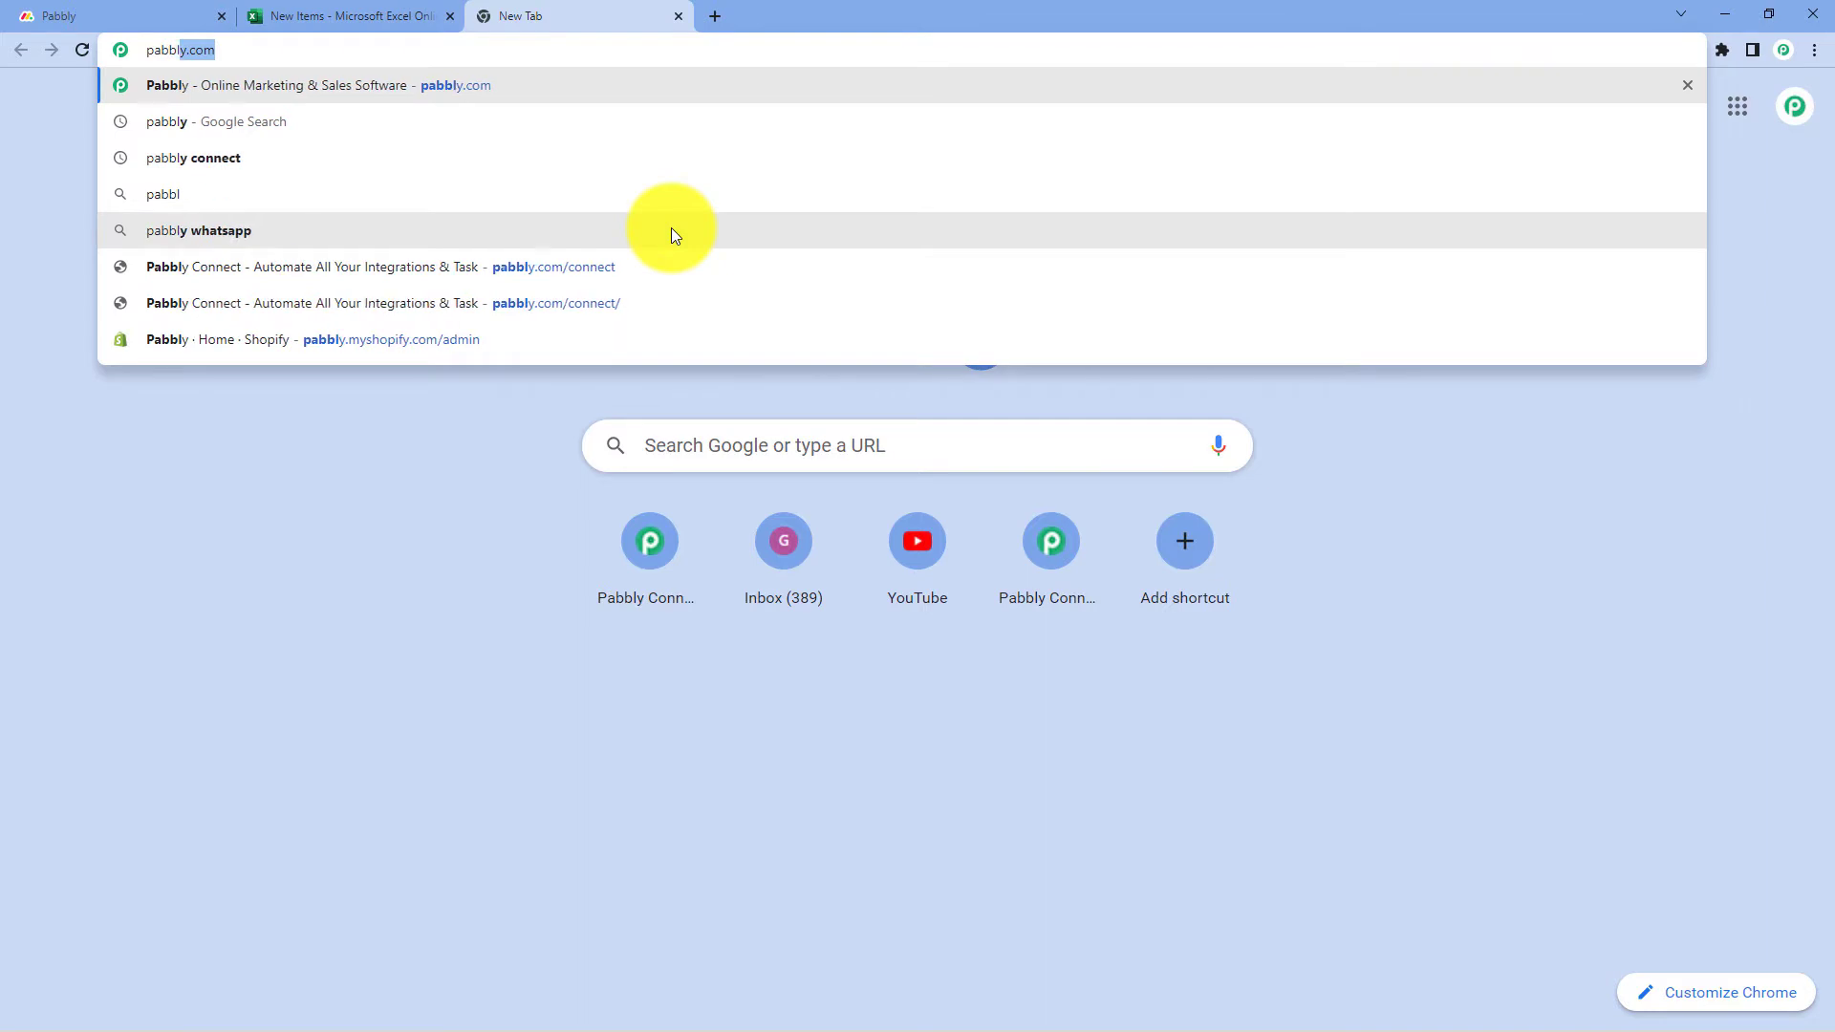
{"action": "type", "text": "com/con"}
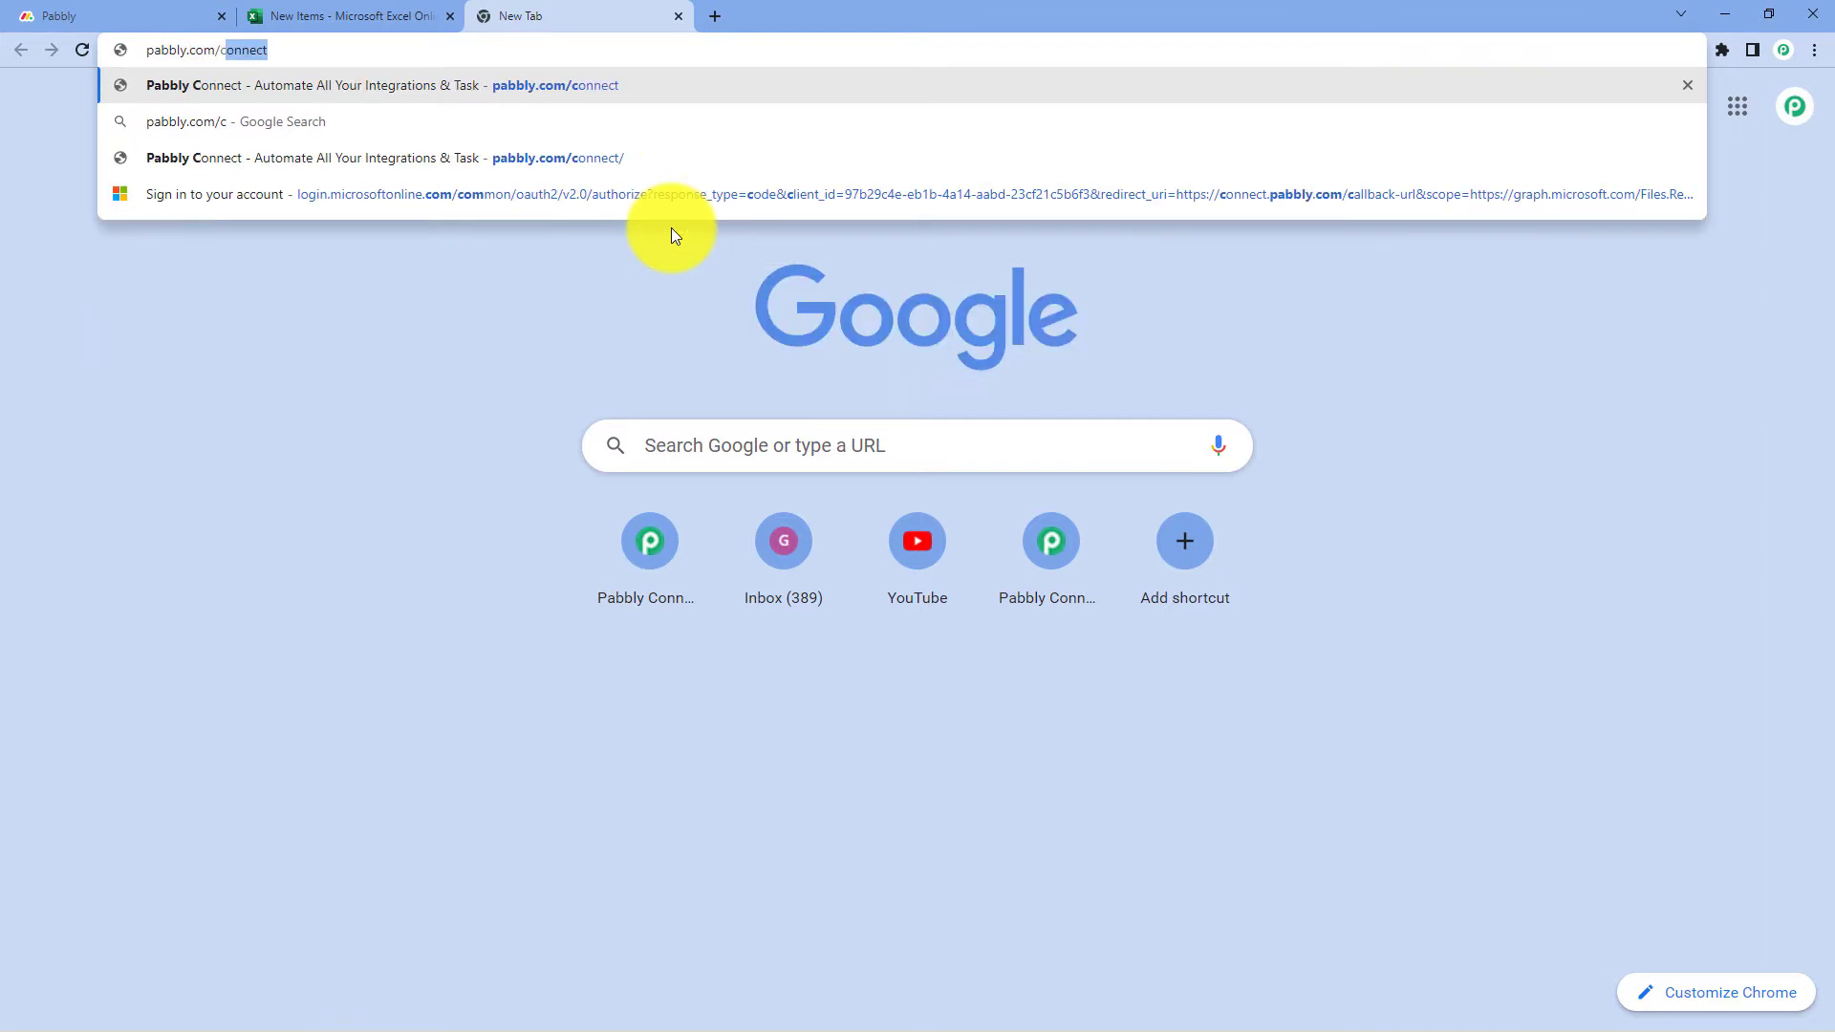
{"action": "type", "text": "nect"}
{"action": "key", "text": "Return"}
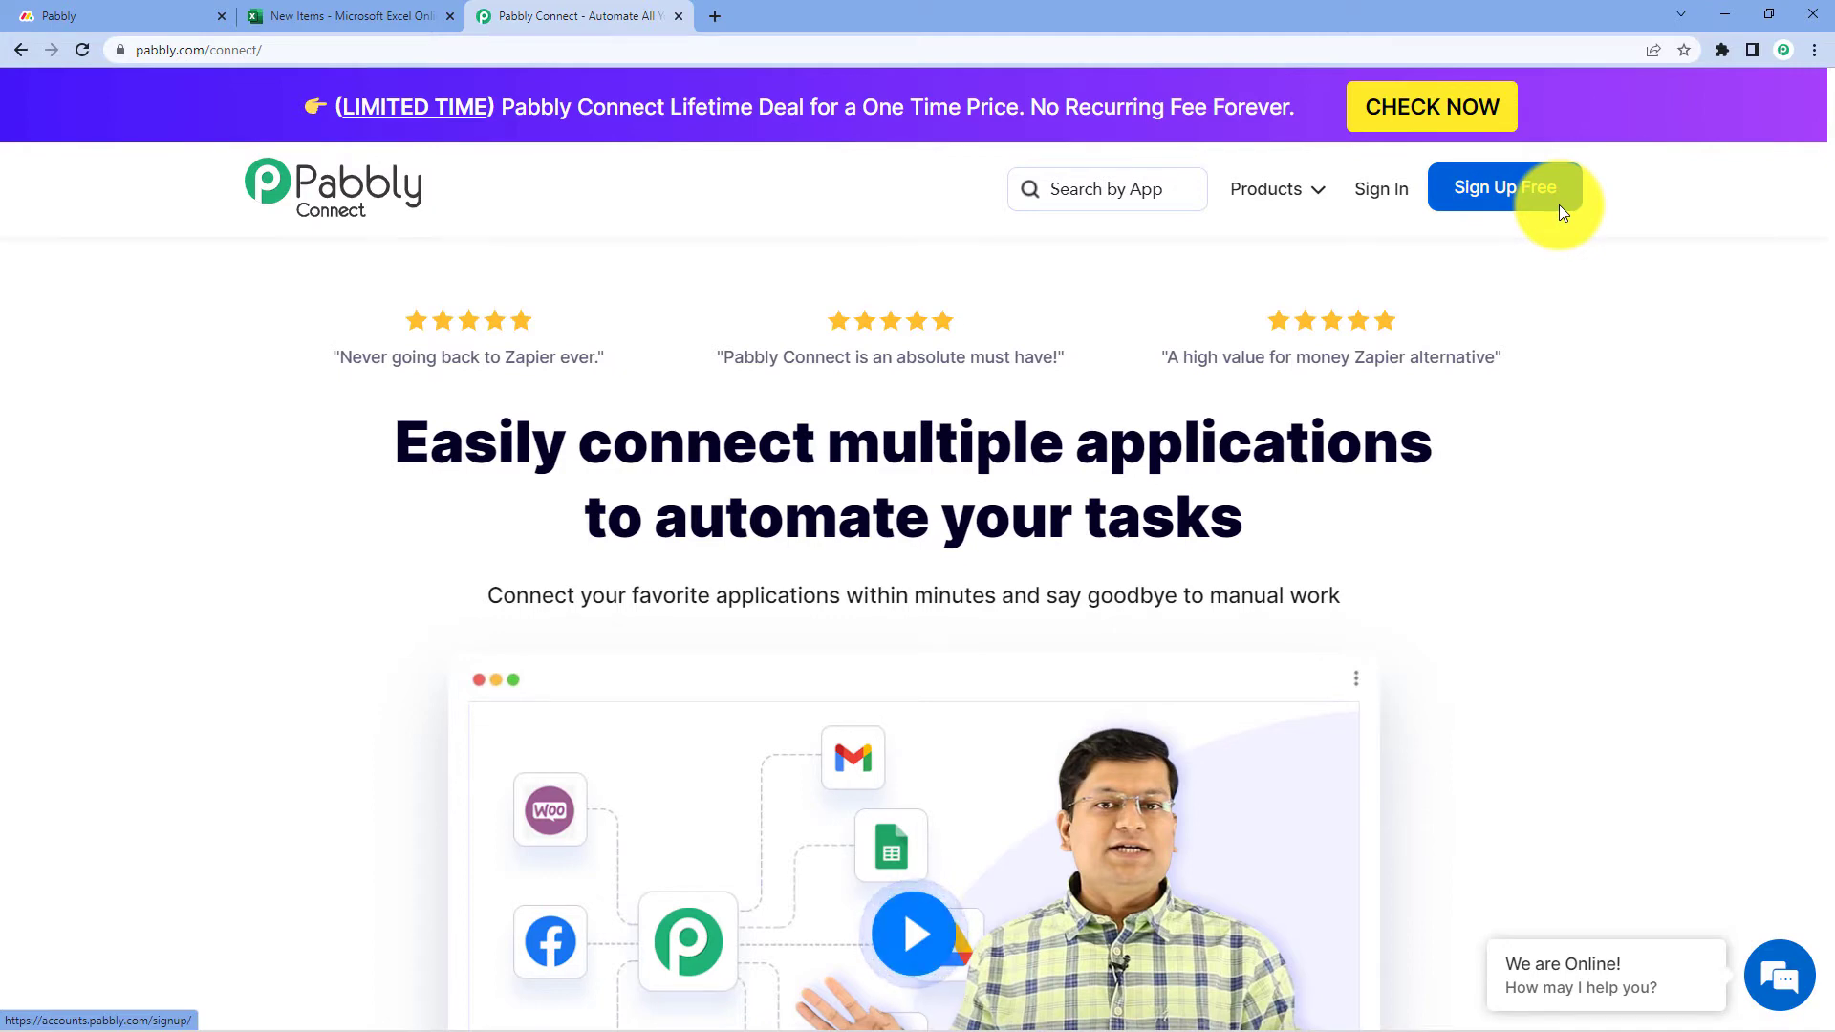
{"action": "left_click", "coordinate": [1387, 195]}
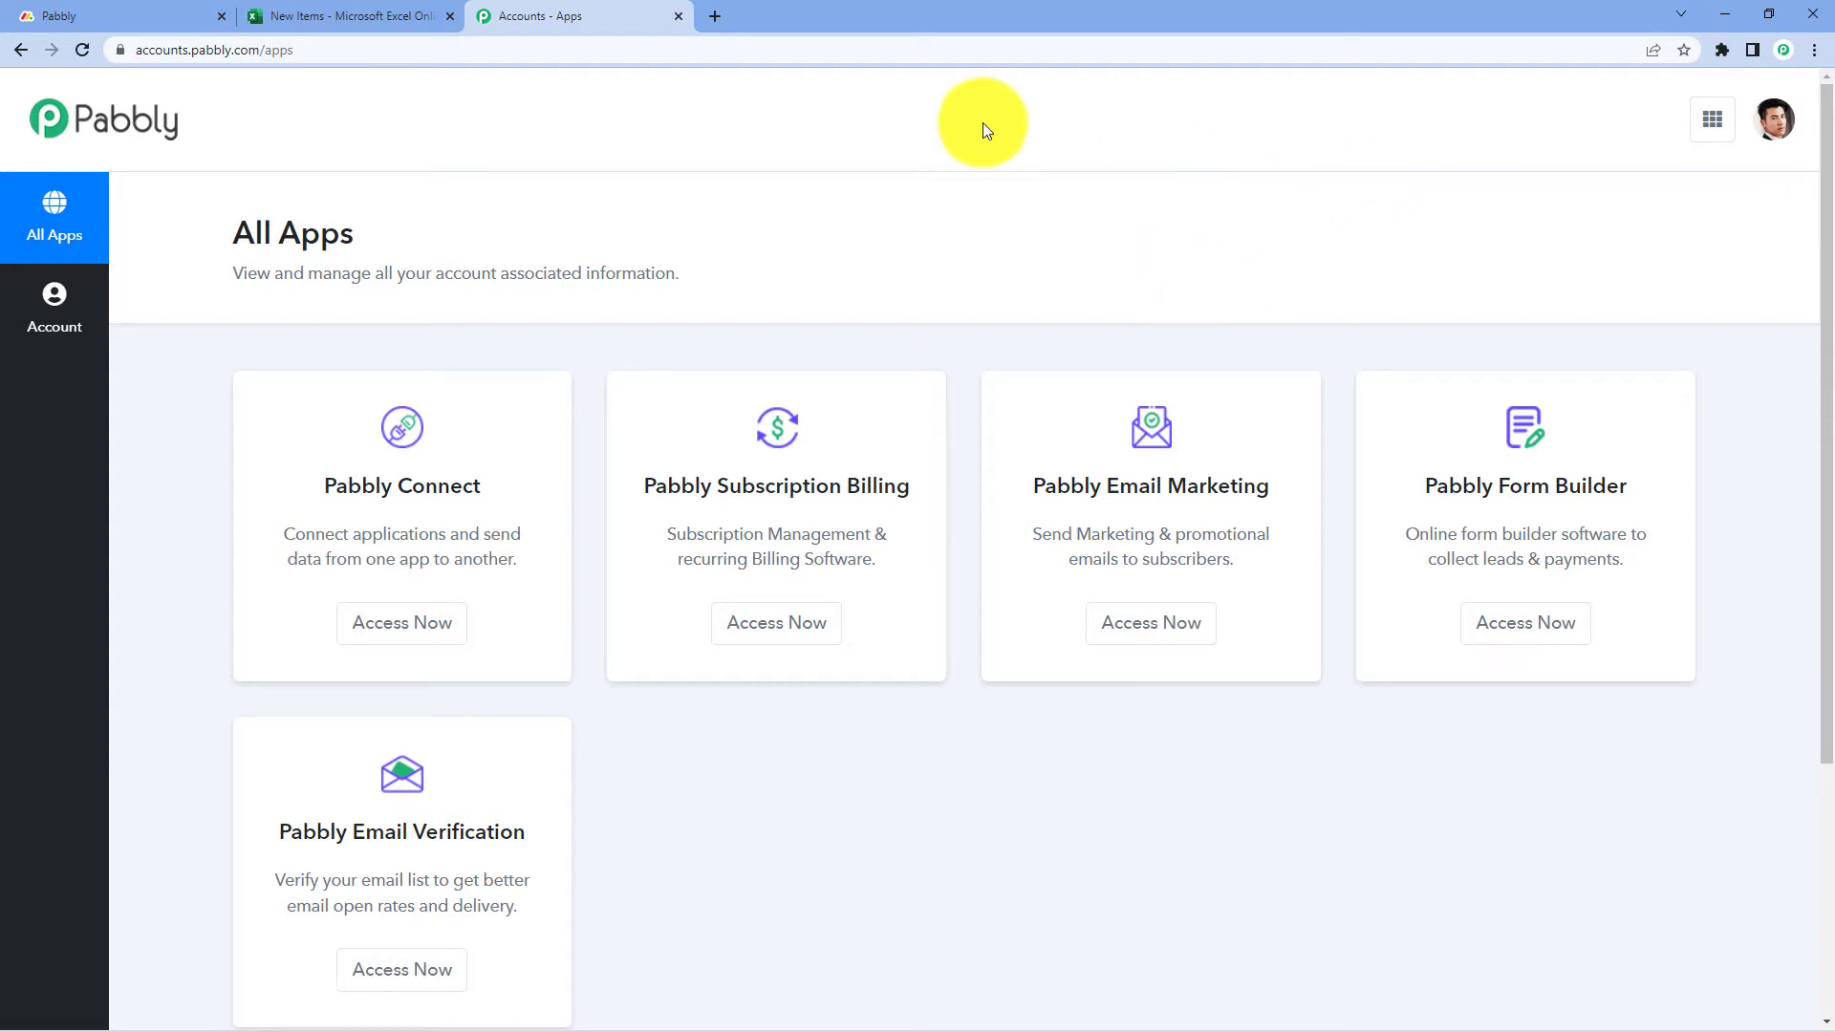
{"action": "left_click", "coordinate": [398, 638]}
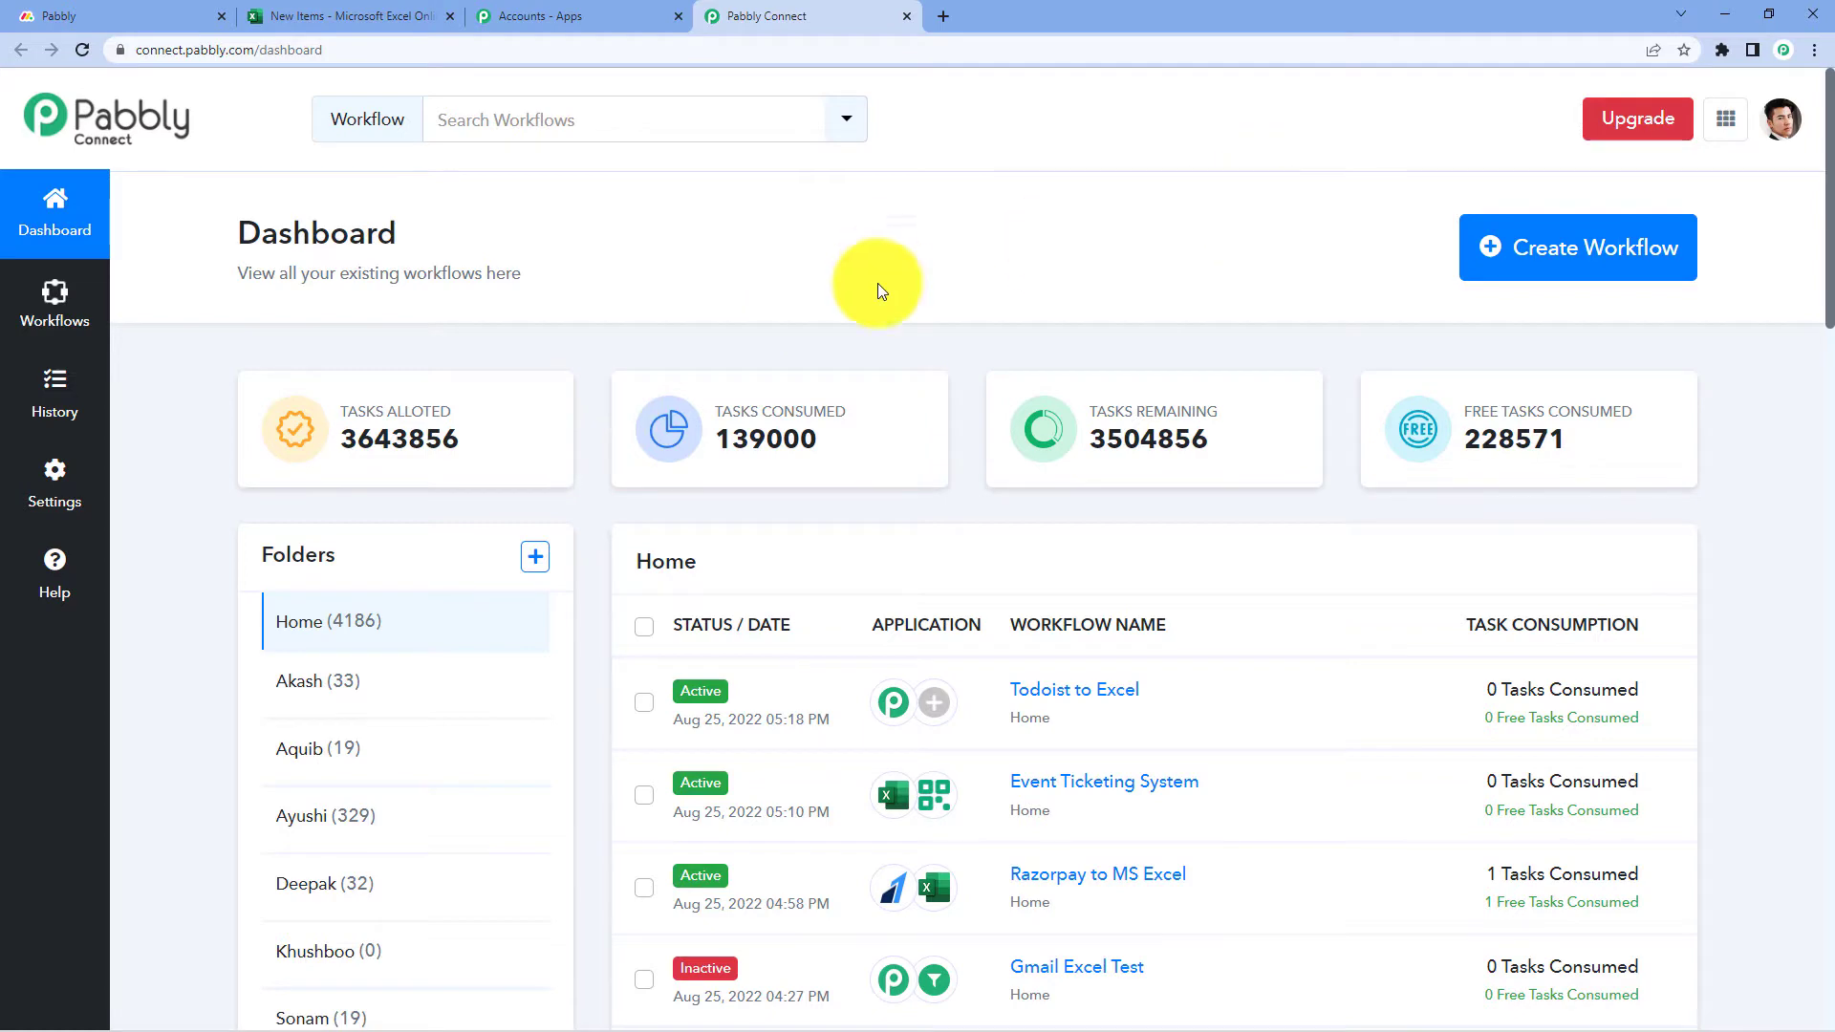
- Create a new workflow named "Monday.com to MS Excel"
{"action": "left_click", "coordinate": [1534, 256]}
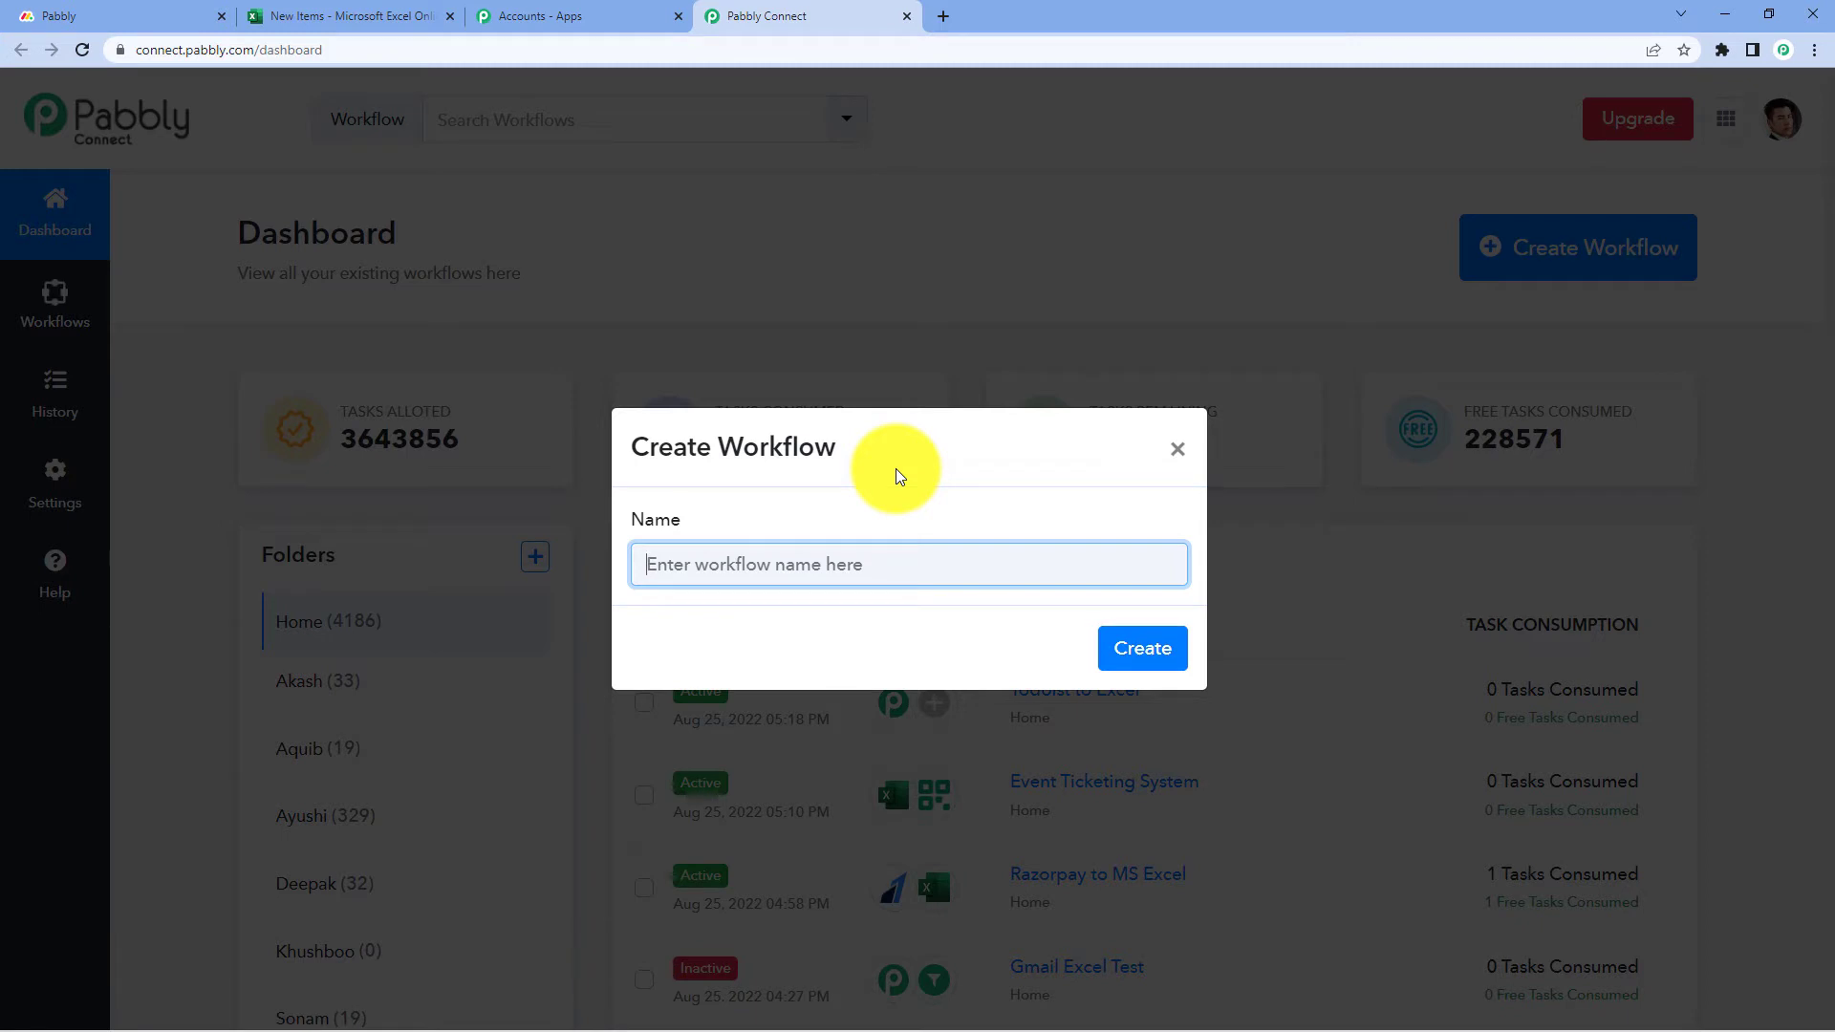
{"action": "type", "text": "Monday.com to MS Excel"}
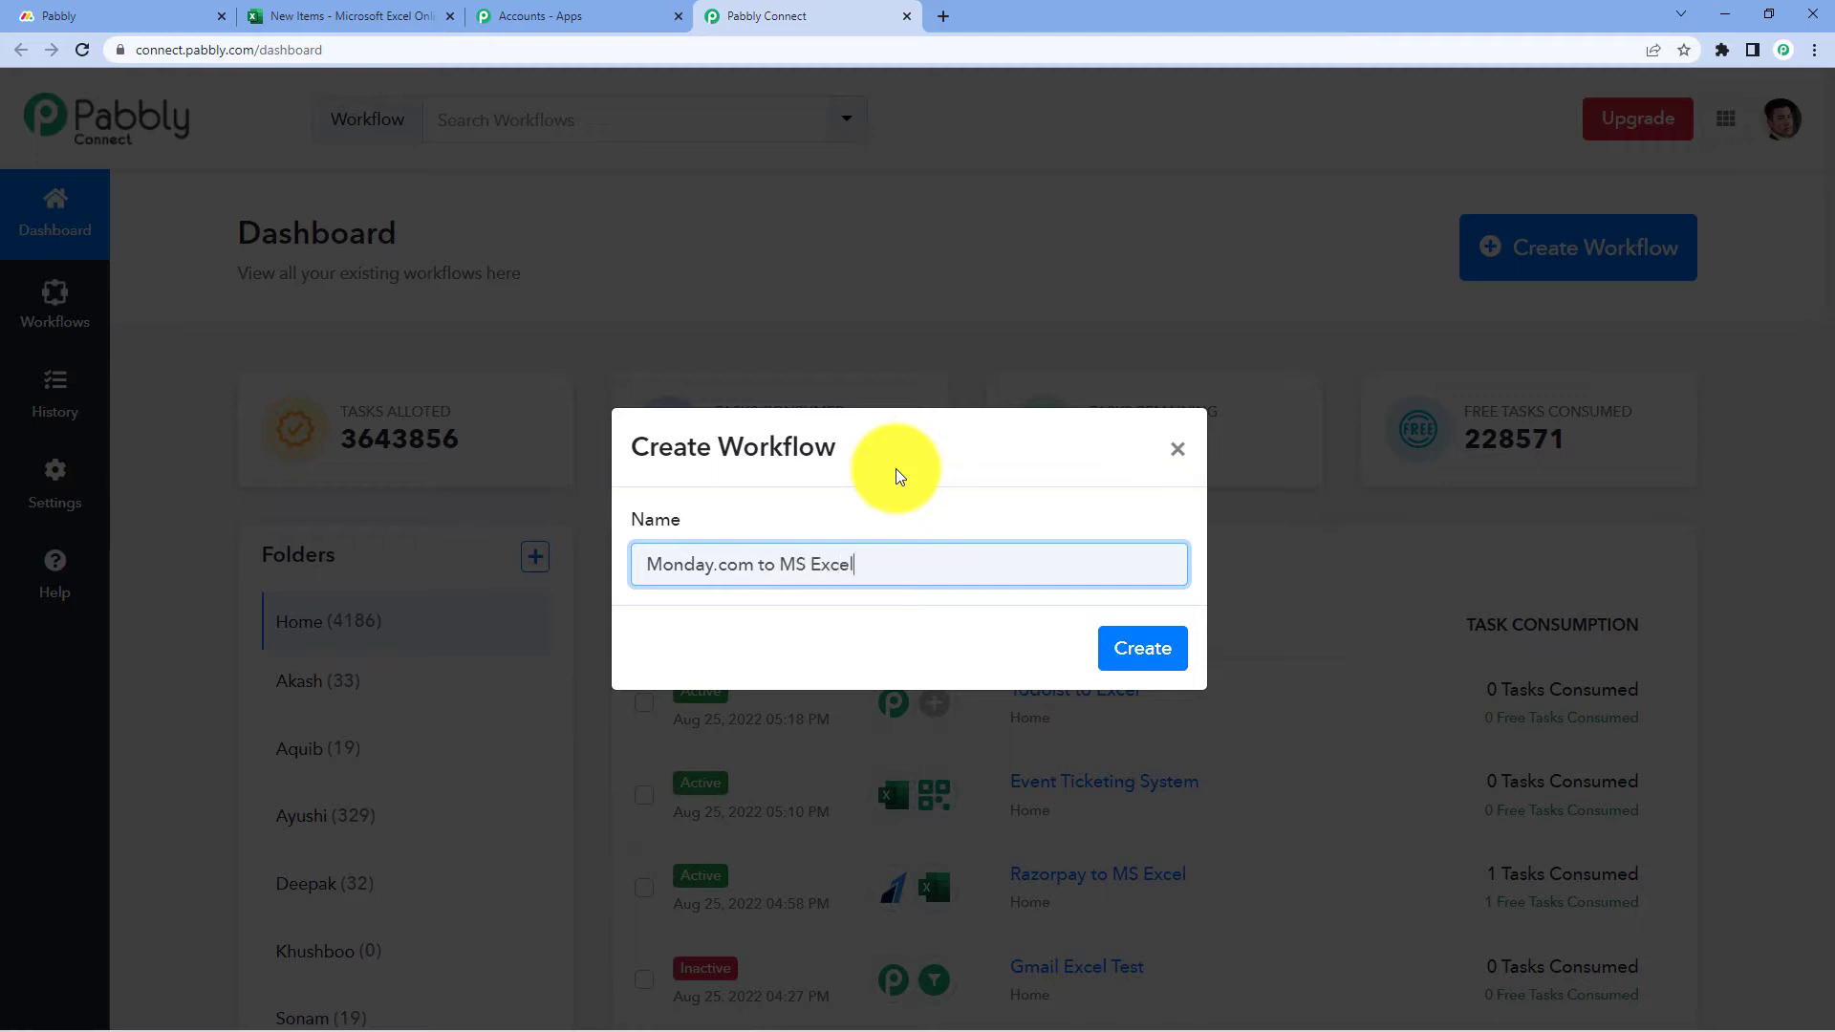
{"action": "left_click", "coordinate": [1134, 647]}
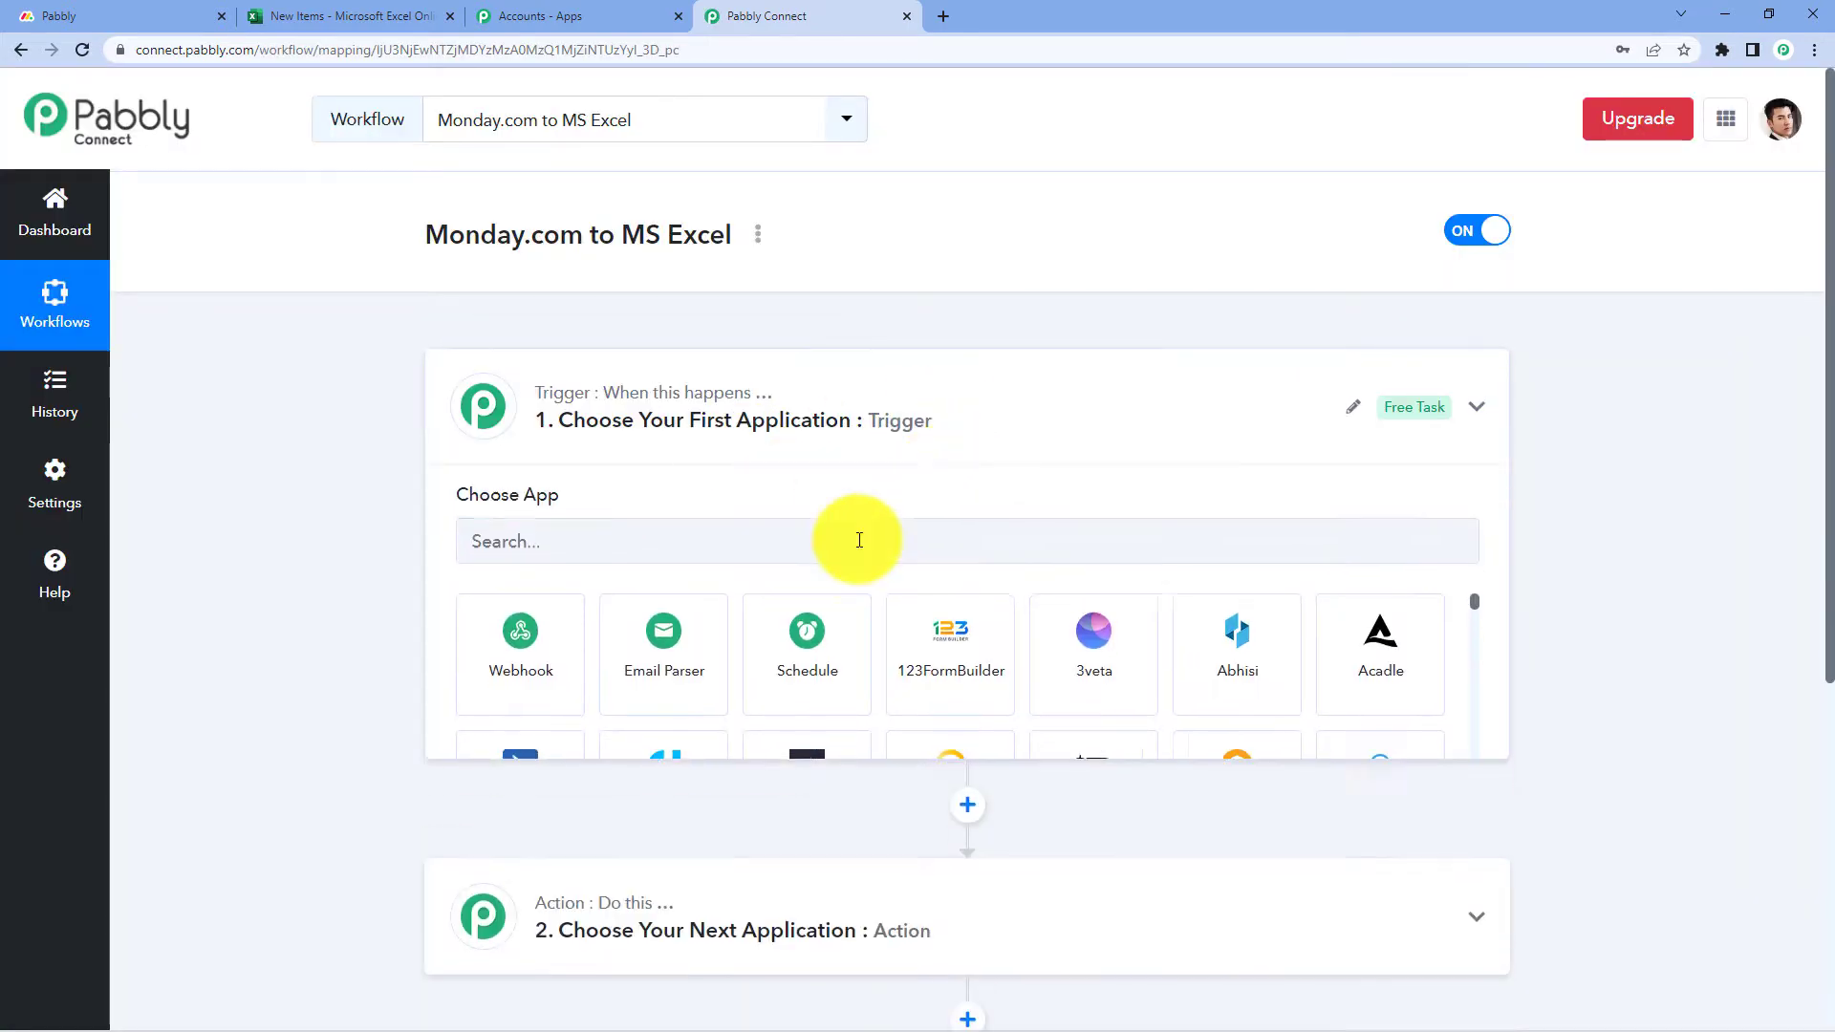
- Search the trigger apps for Monday and choose Monday.com as the workflow's first application
{"action": "left_click", "coordinate": [449, 406]}
{"action": "scroll", "coordinate": [411, 409], "scroll_direction": "down", "scroll_amount": 1}
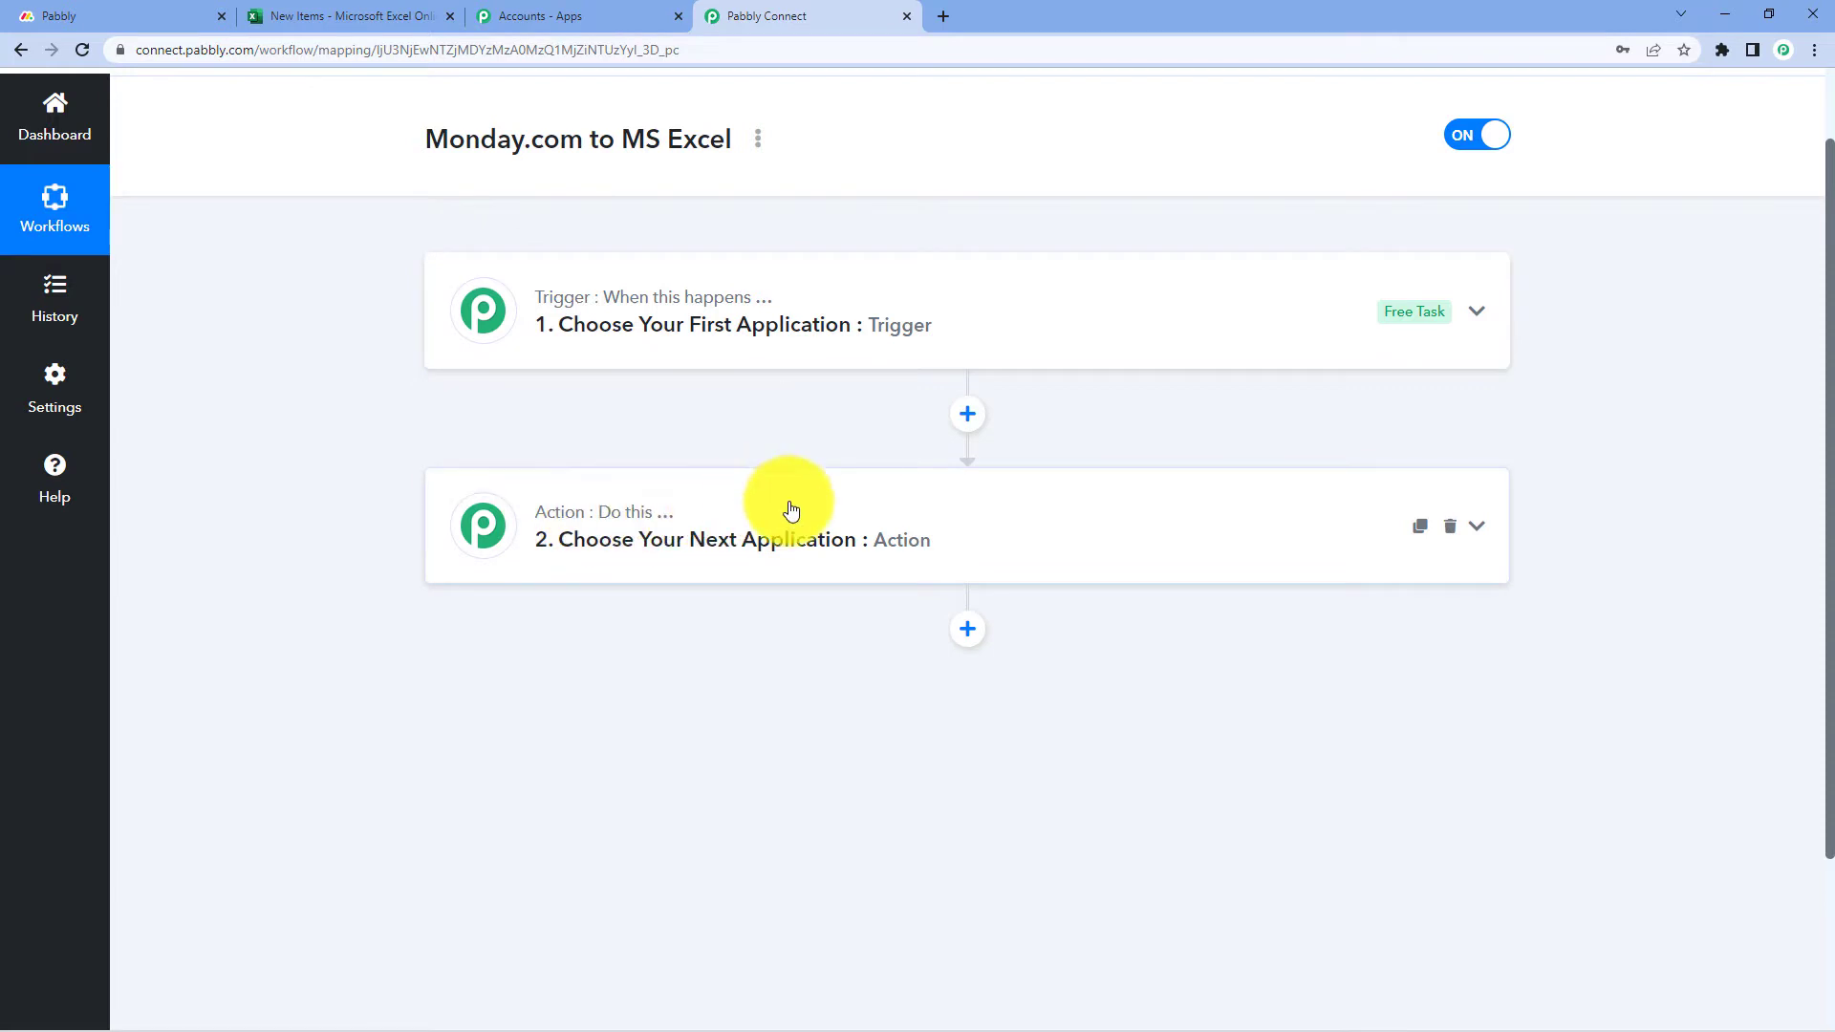
{"action": "left_click", "coordinate": [647, 335]}
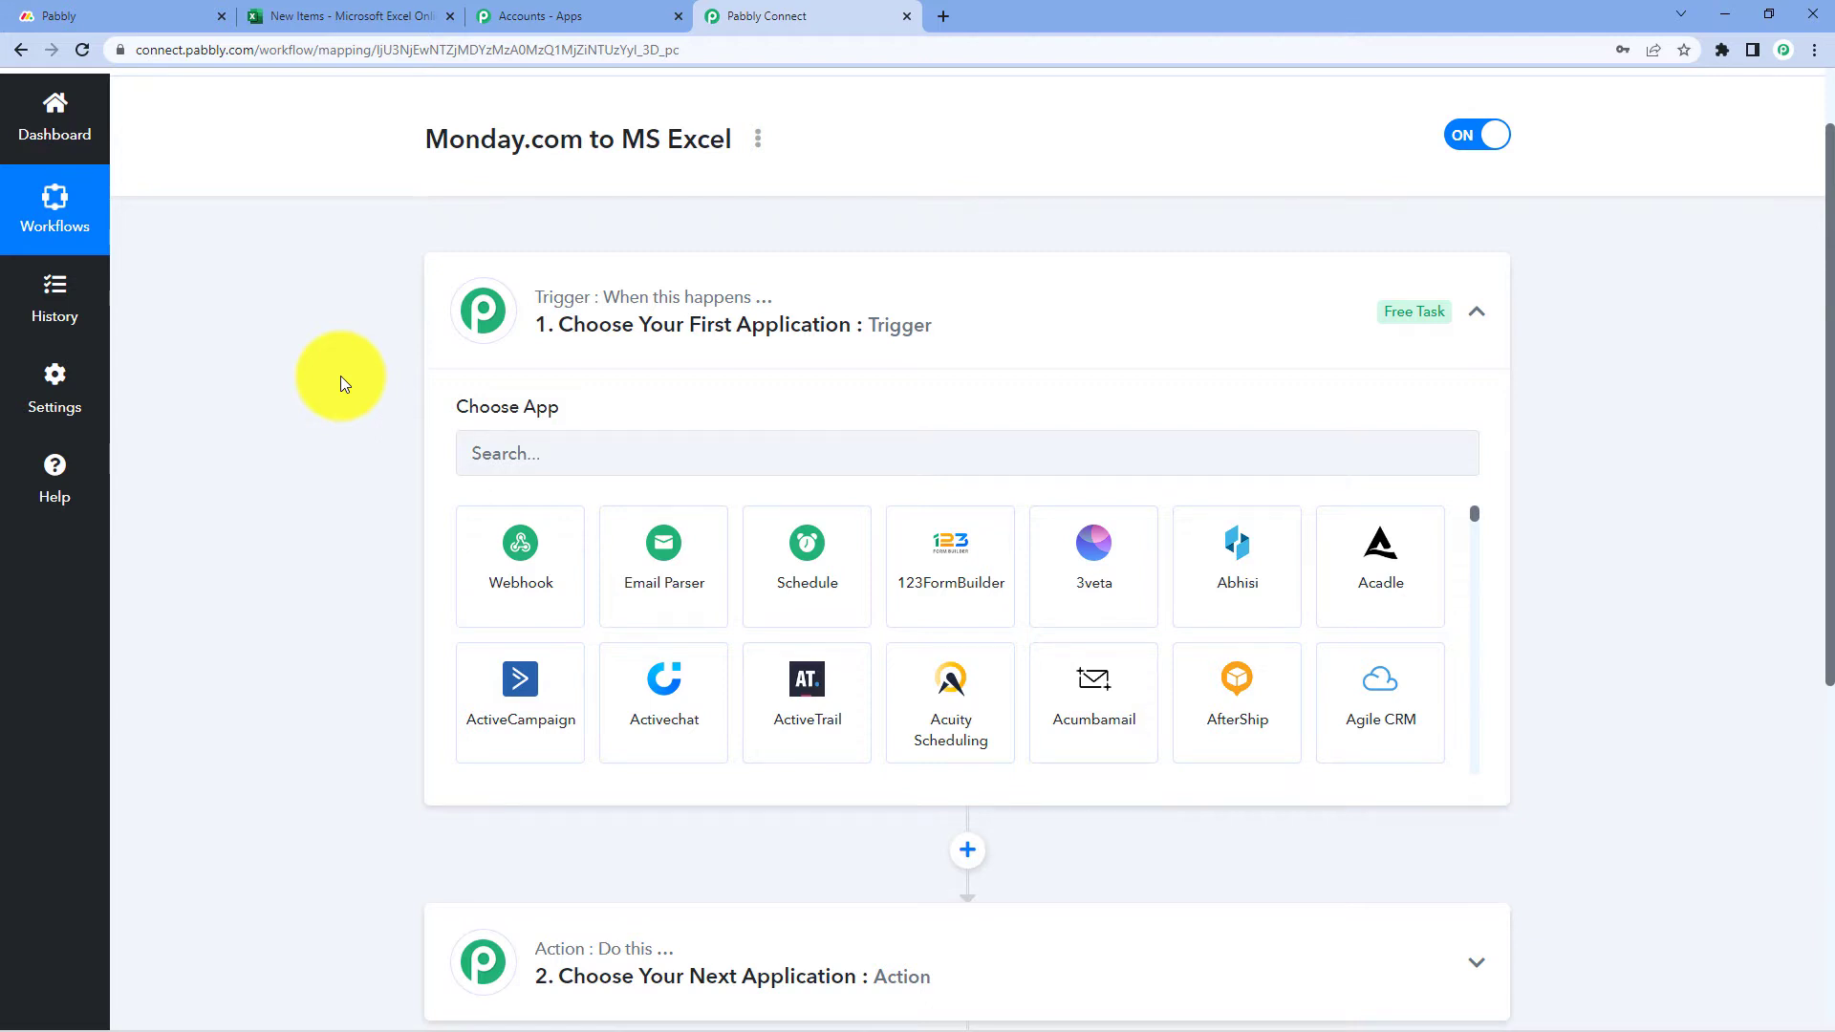
{"action": "scroll", "coordinate": [340, 376], "scroll_direction": "down", "scroll_amount": 1}
{"action": "left_click", "coordinate": [556, 358]}
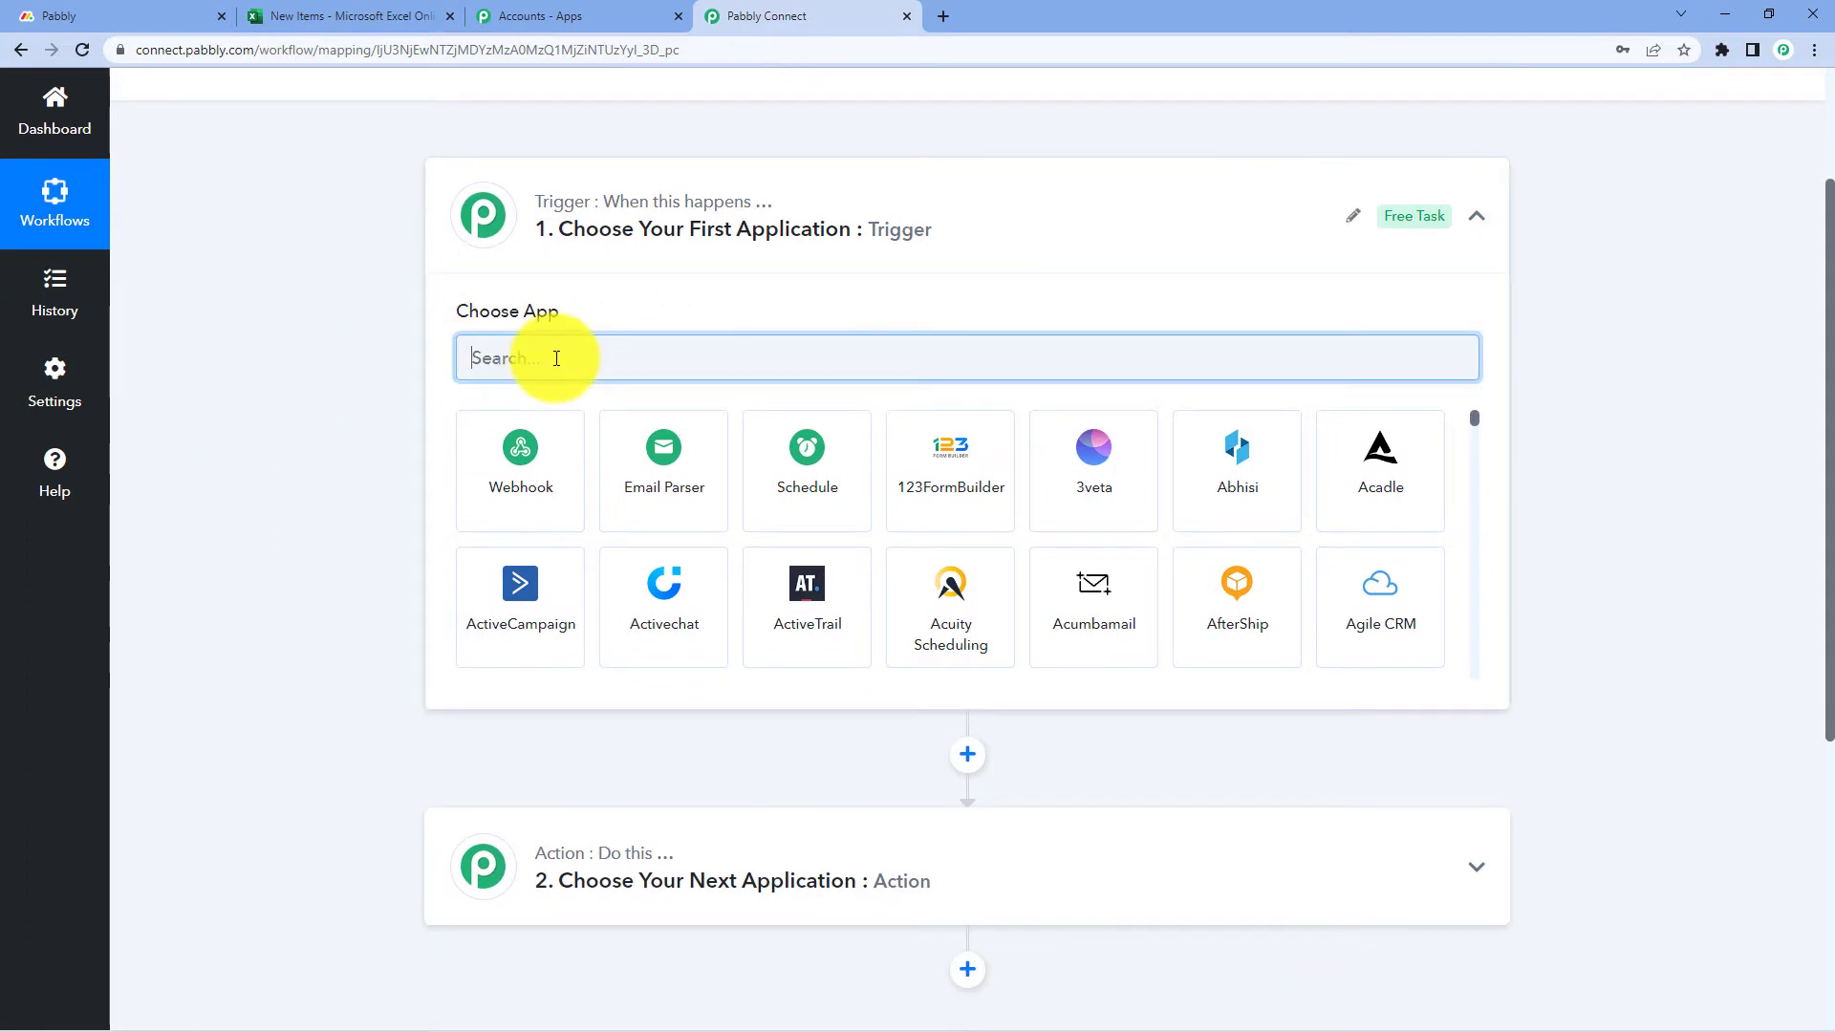
{"action": "type", "text": "Monday"}
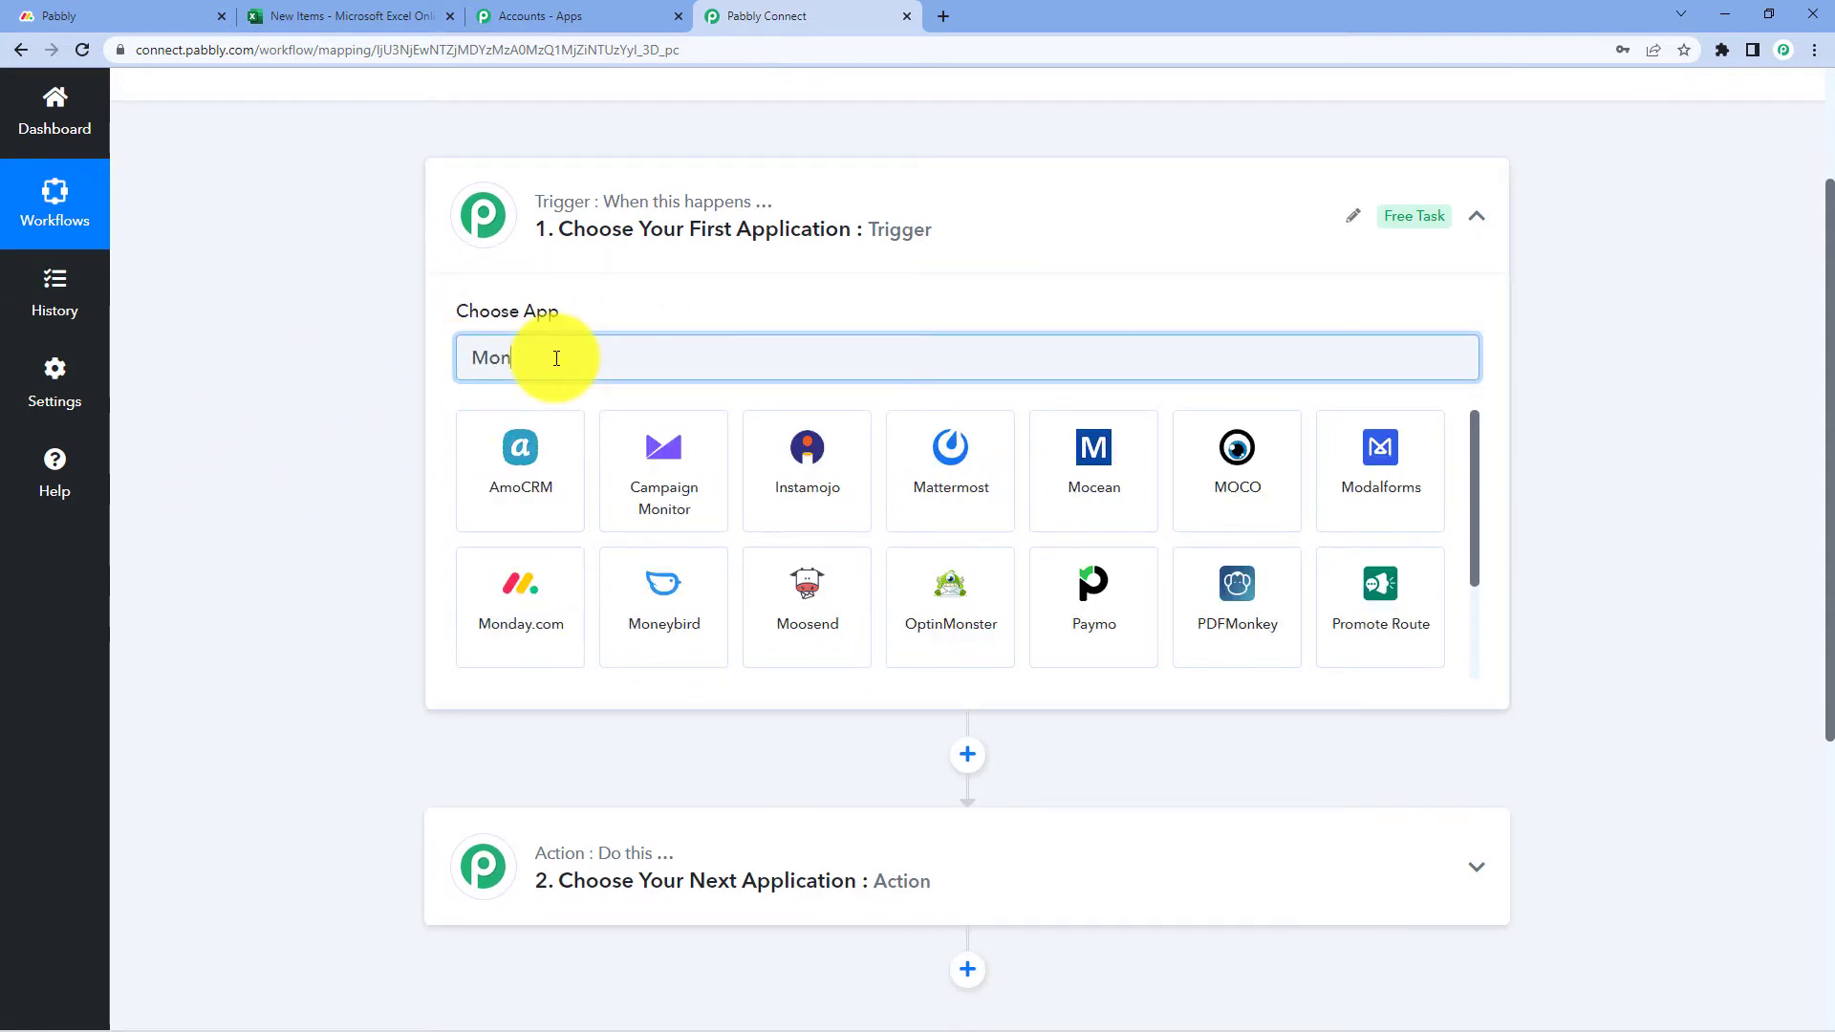
{"action": "left_click", "coordinate": [541, 438]}
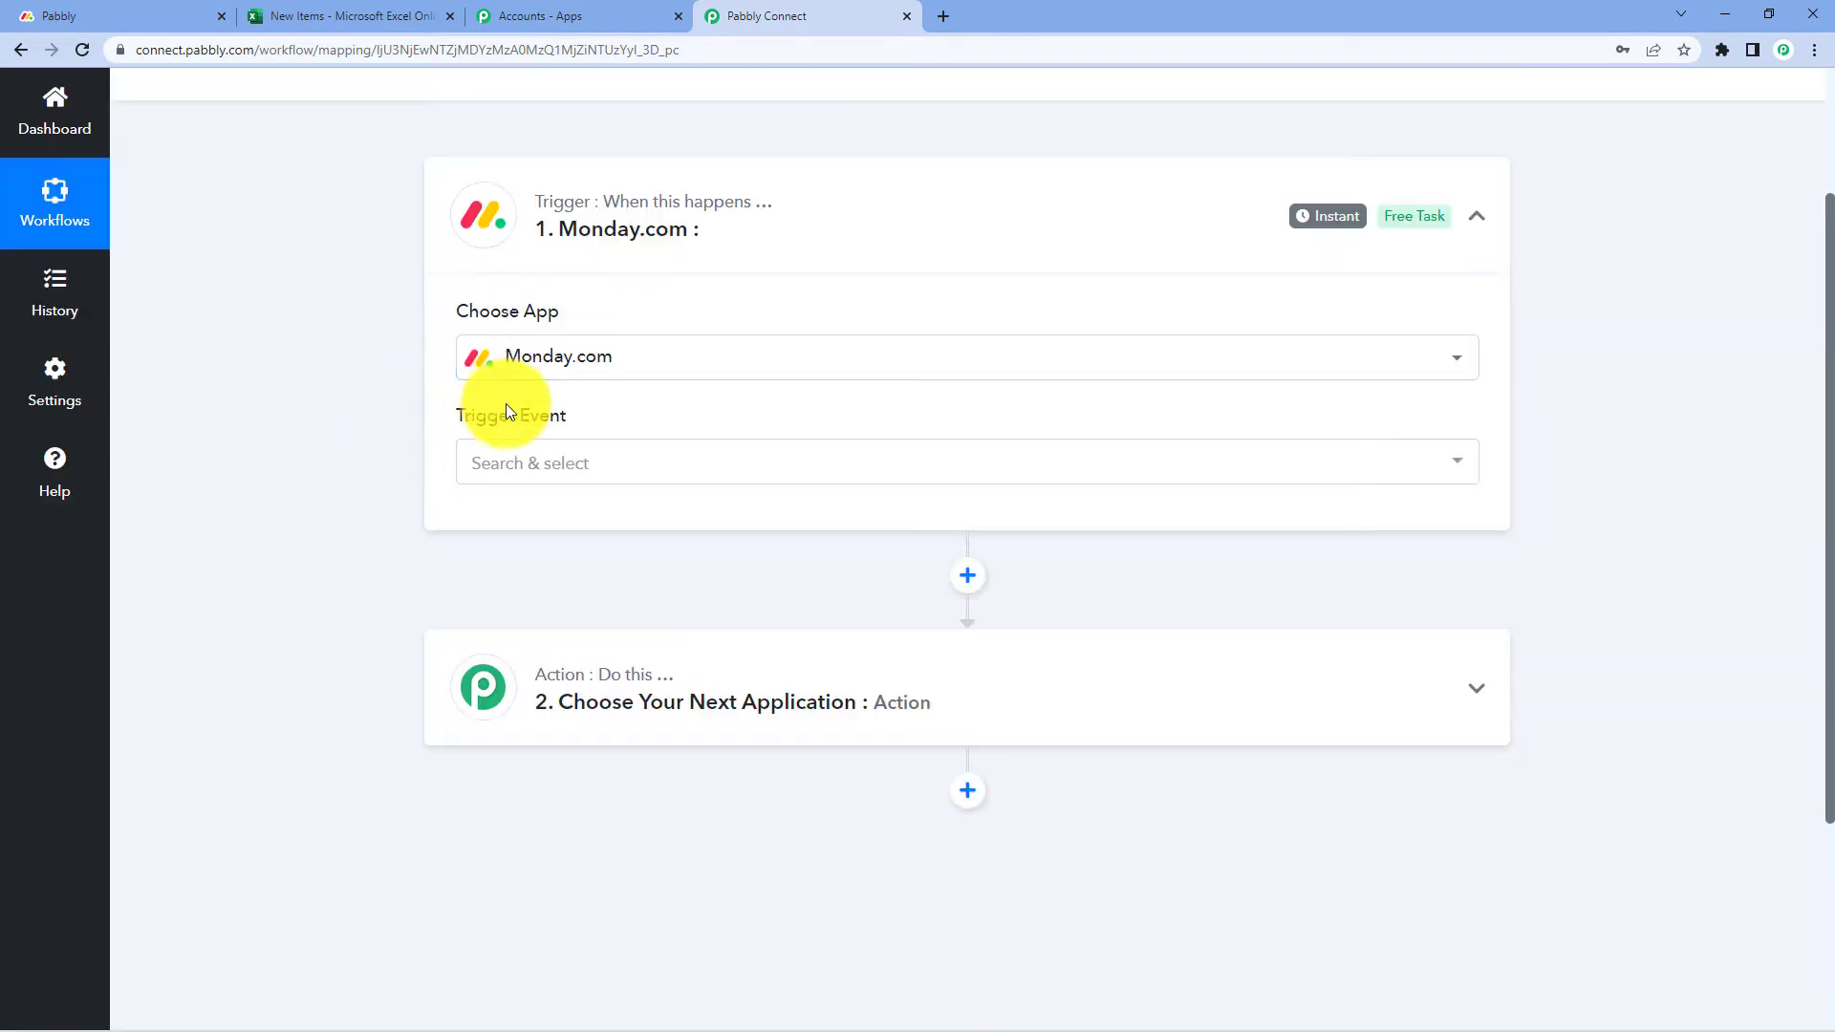
- Set the Monday.com trigger event to New Item in Board and review the other available events
{"action": "left_click", "coordinate": [536, 474]}
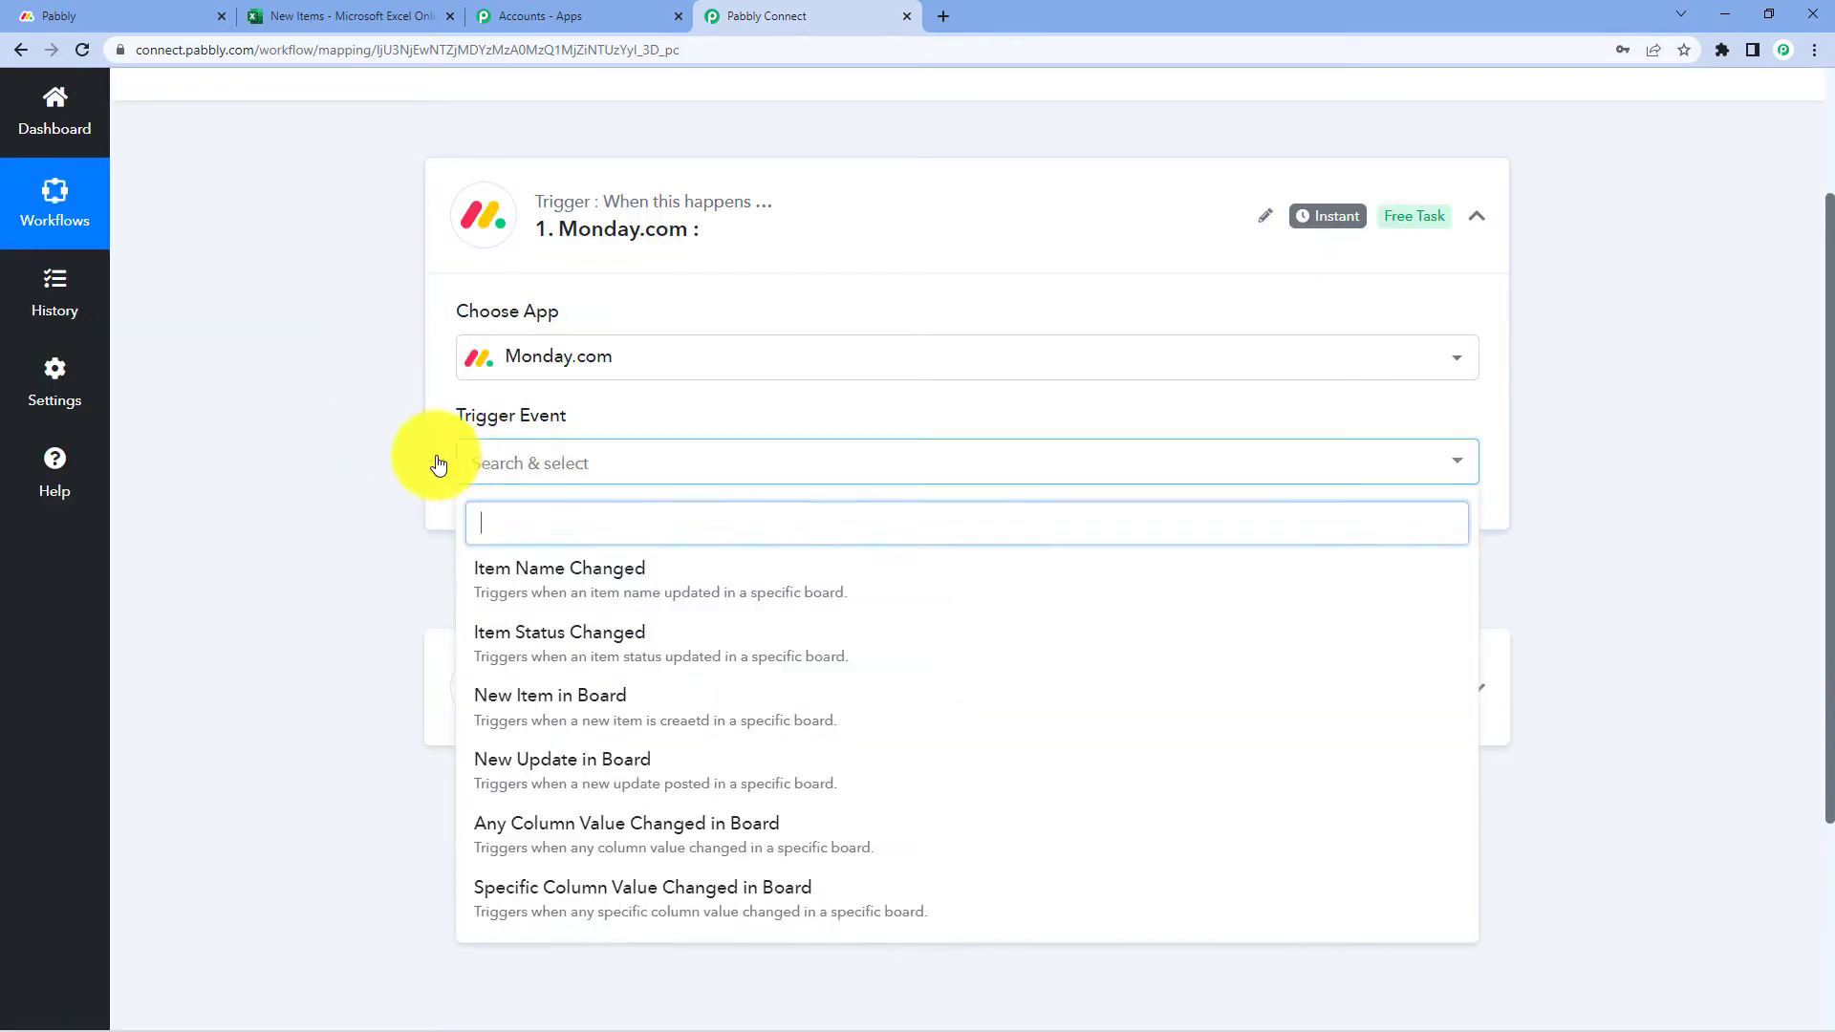
{"action": "scroll", "coordinate": [359, 499], "scroll_direction": "down", "scroll_amount": 1}
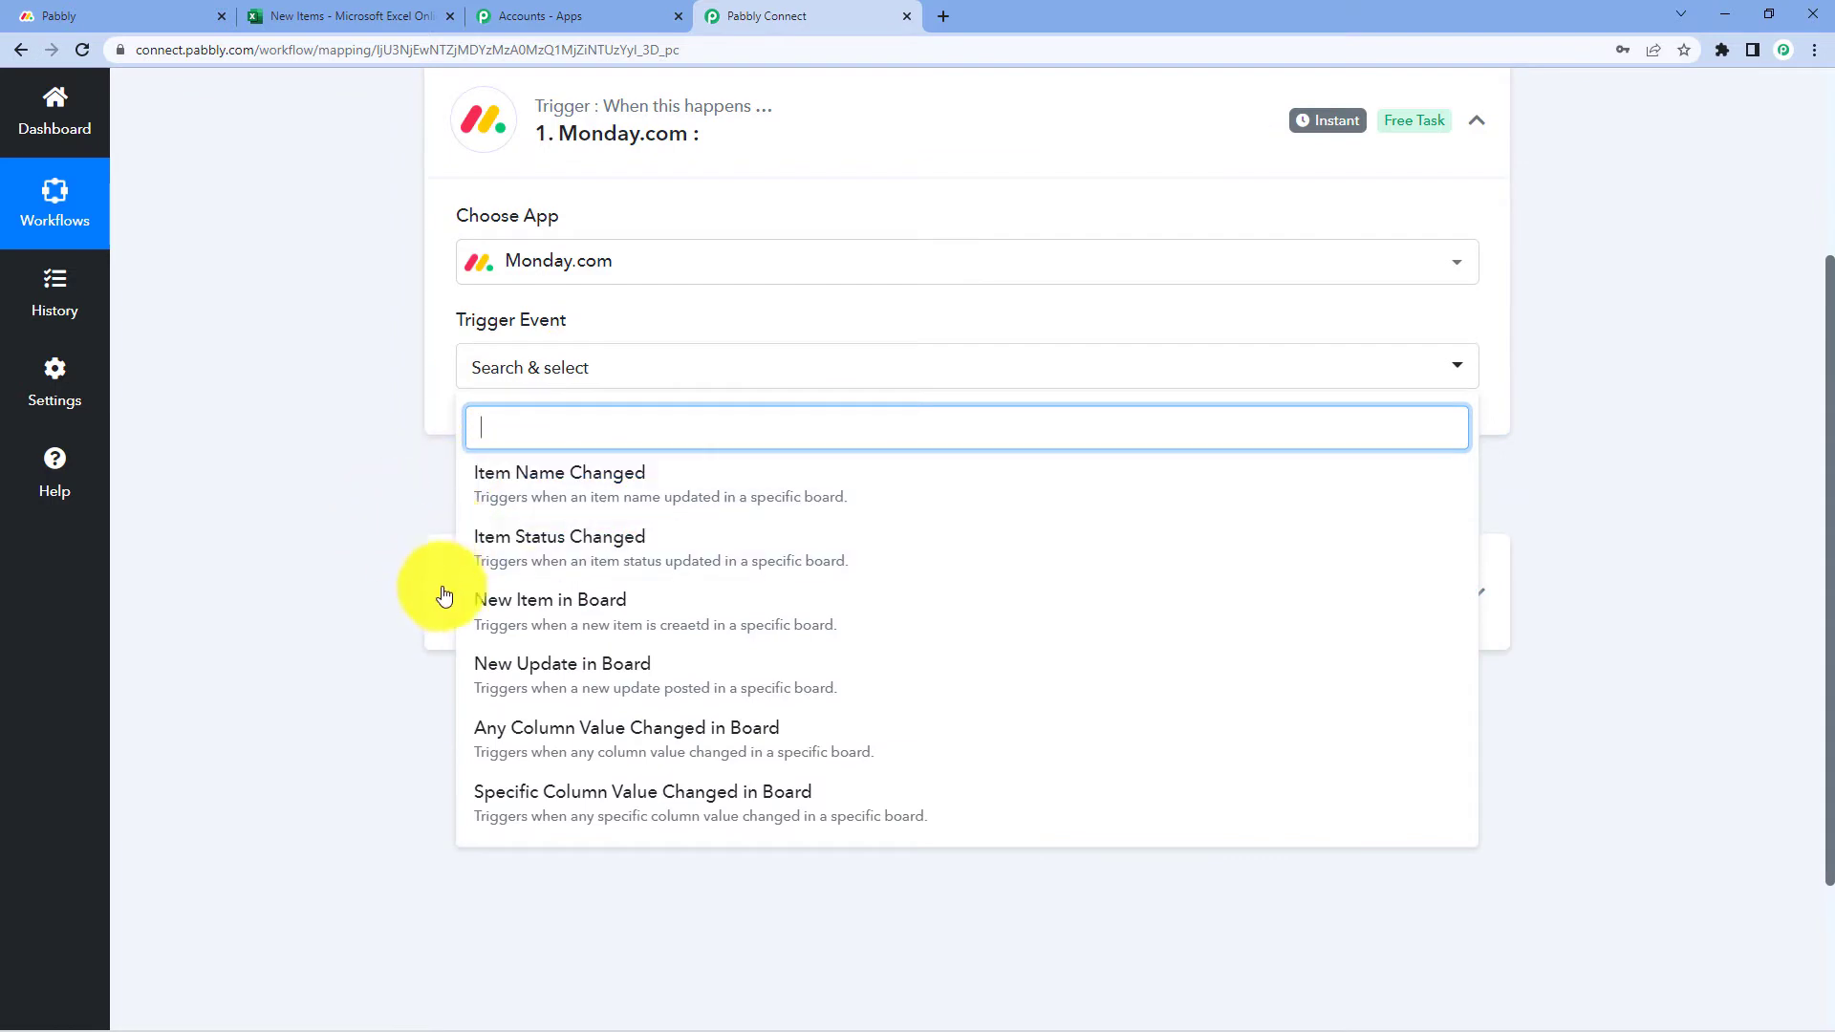
{"action": "left_click", "coordinate": [628, 607]}
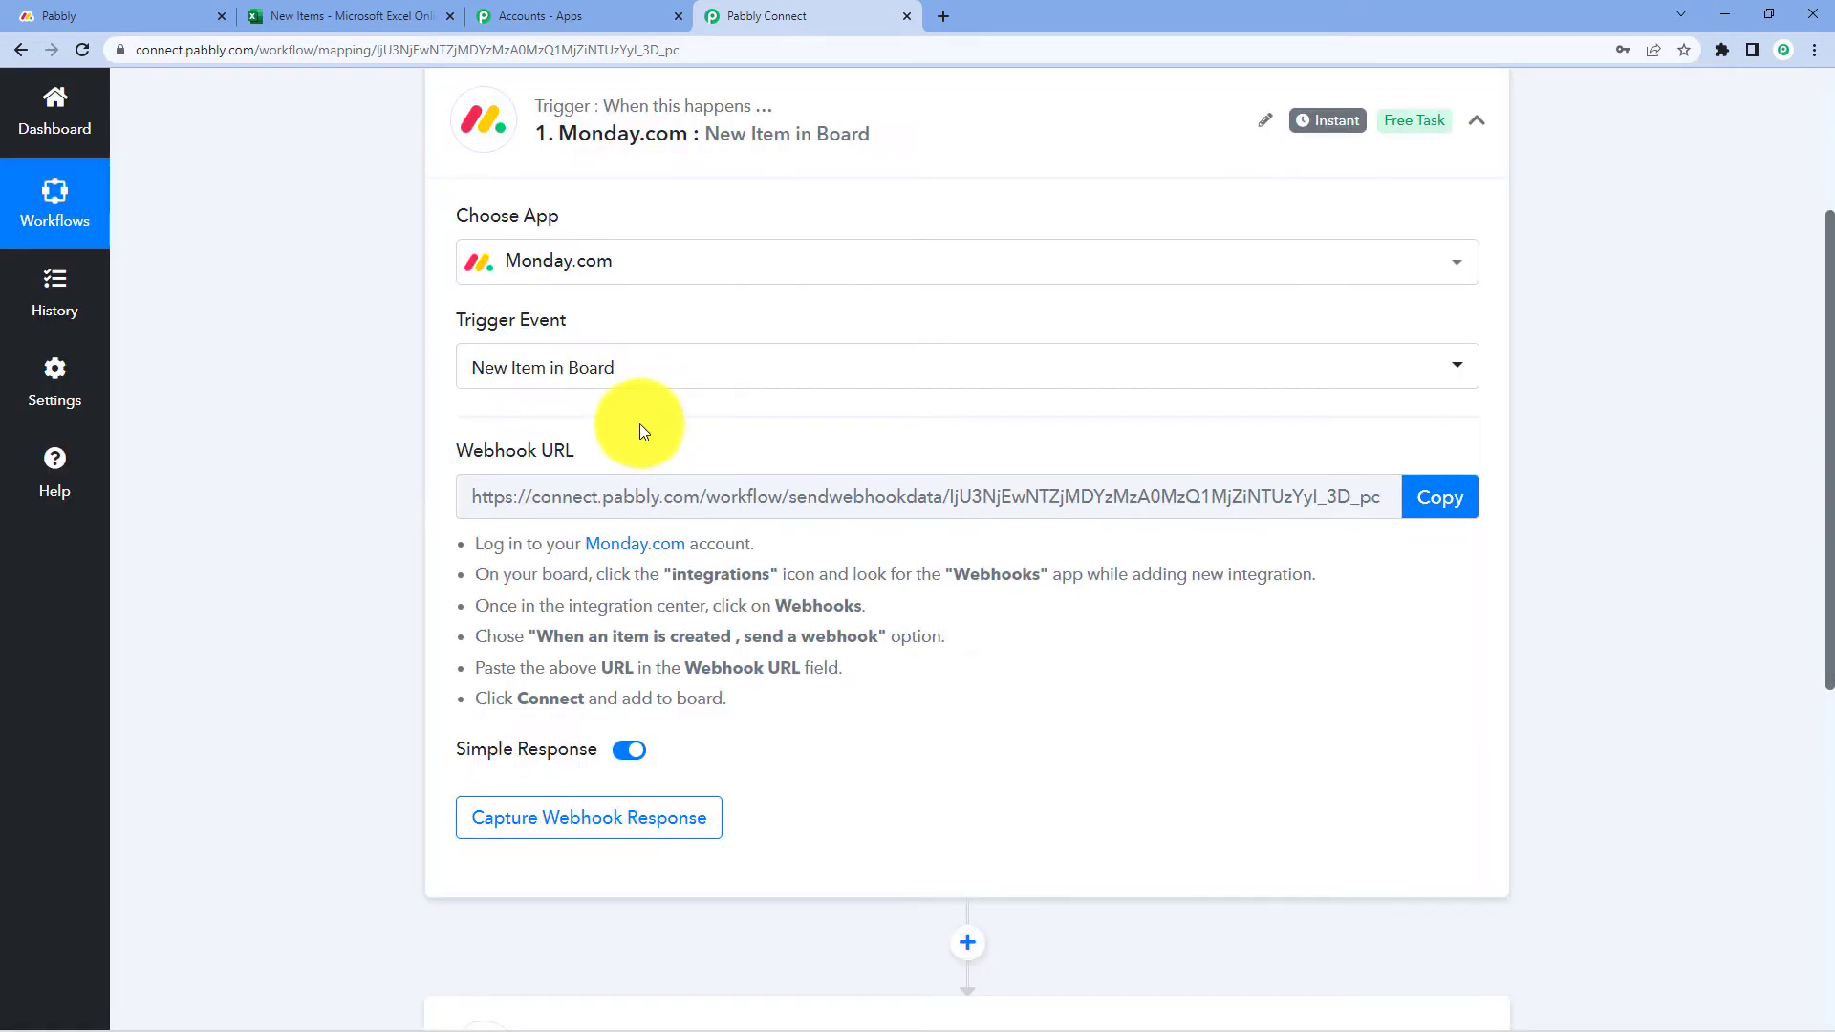
{"action": "left_click", "coordinate": [674, 373]}
{"action": "scroll", "coordinate": [574, 502], "scroll_direction": "down", "scroll_amount": 2}
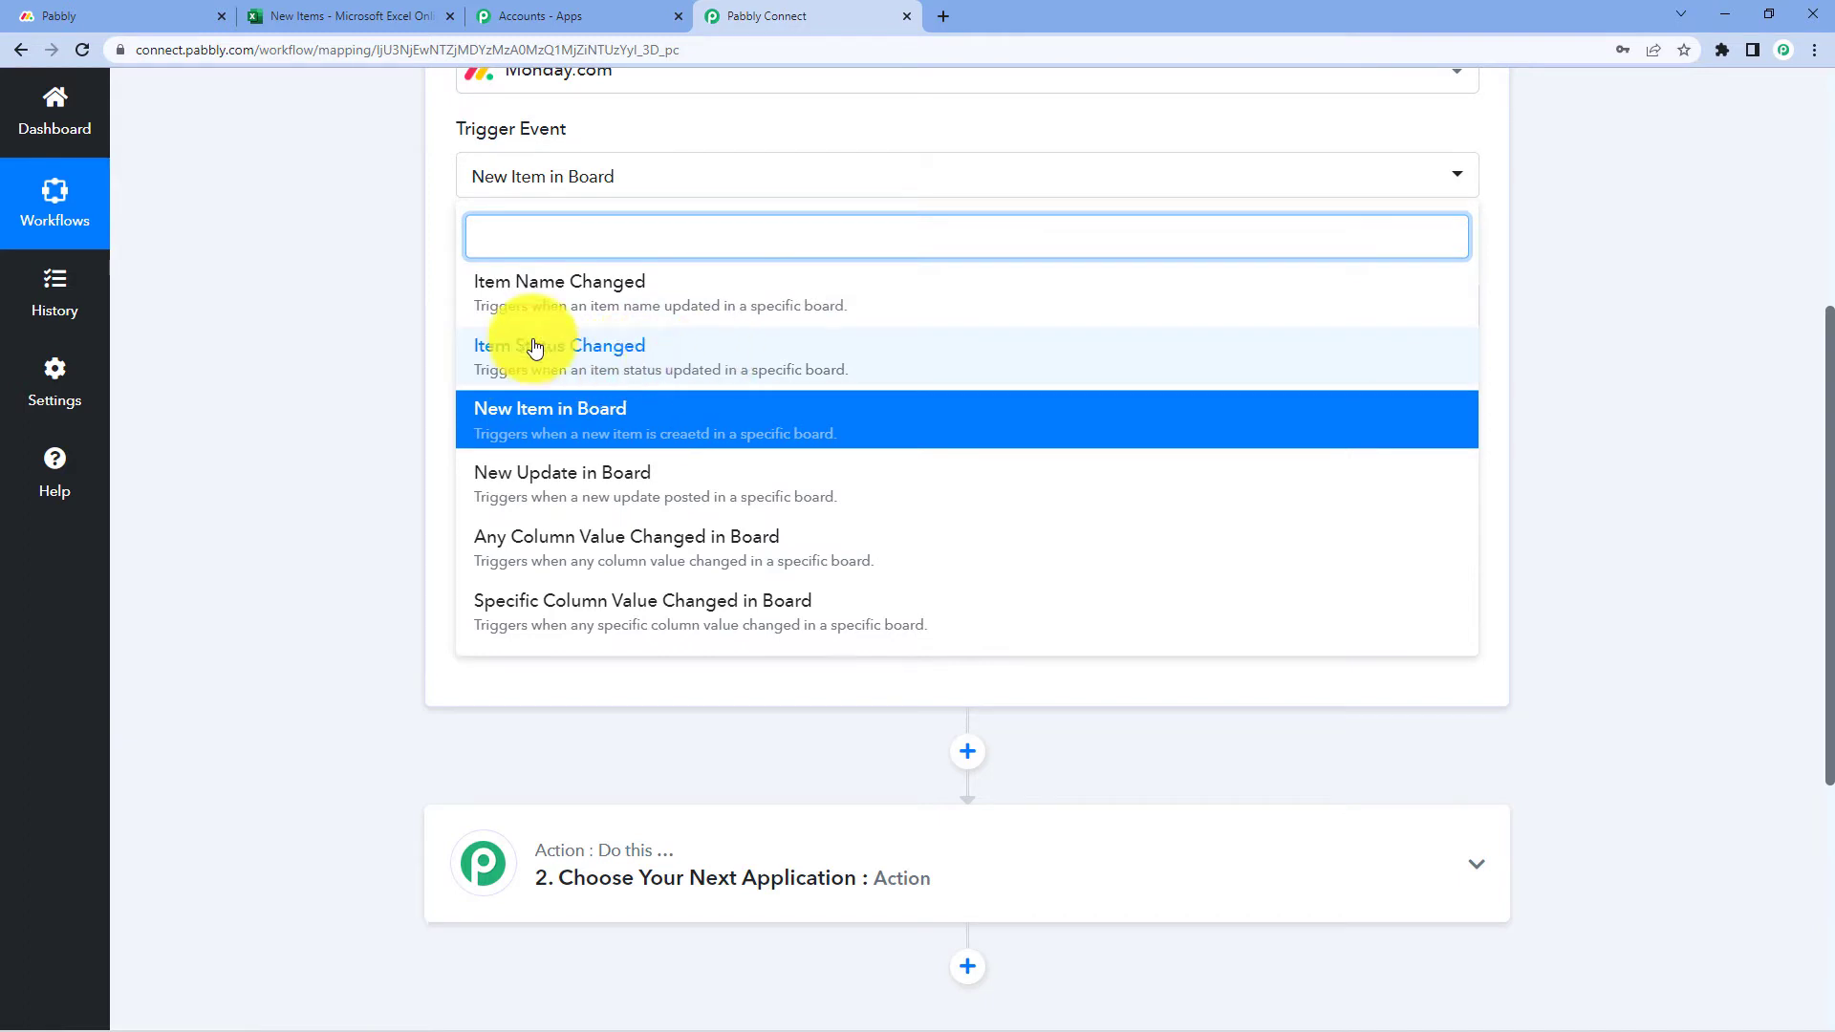
{"action": "left_click", "coordinate": [393, 335]}
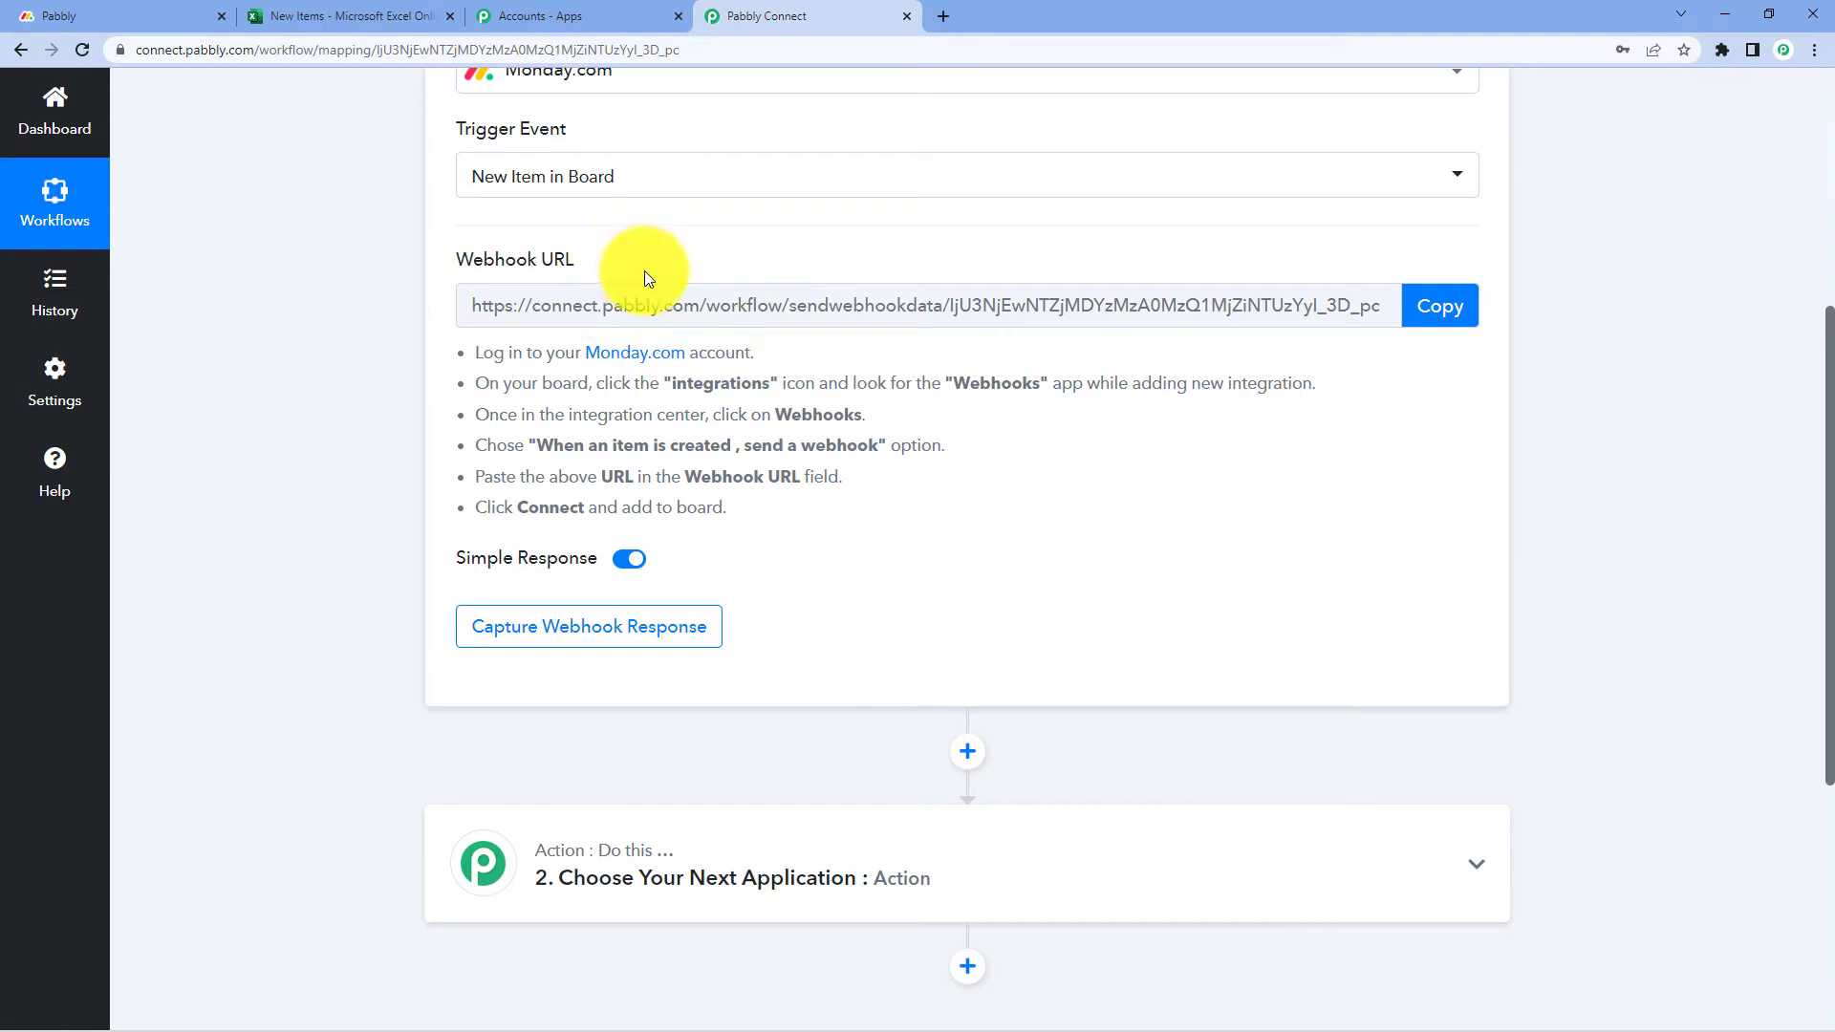
- Read the Monday.com webhook setup instructions and copy the trigger's webhook URL
{"action": "scroll", "coordinate": [660, 306], "scroll_direction": "up", "scroll_amount": 1}
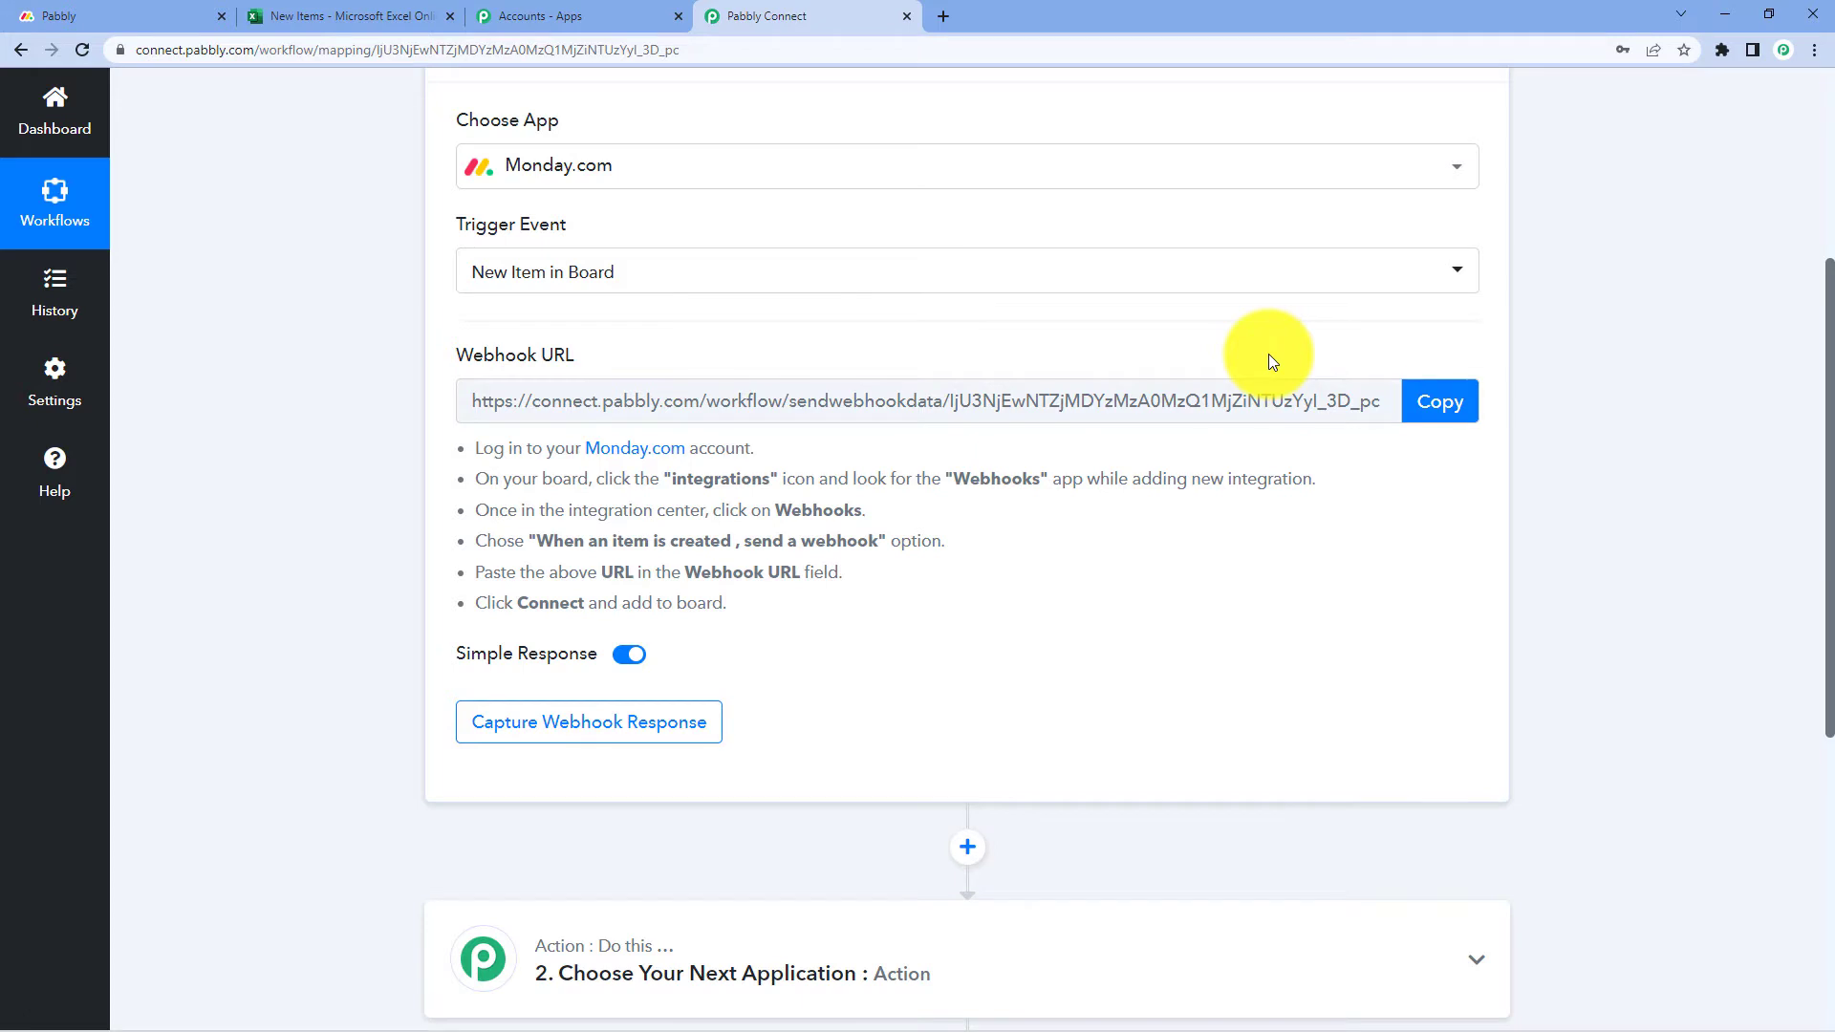
{"action": "scroll", "coordinate": [1273, 361], "scroll_direction": "down", "scroll_amount": 1}
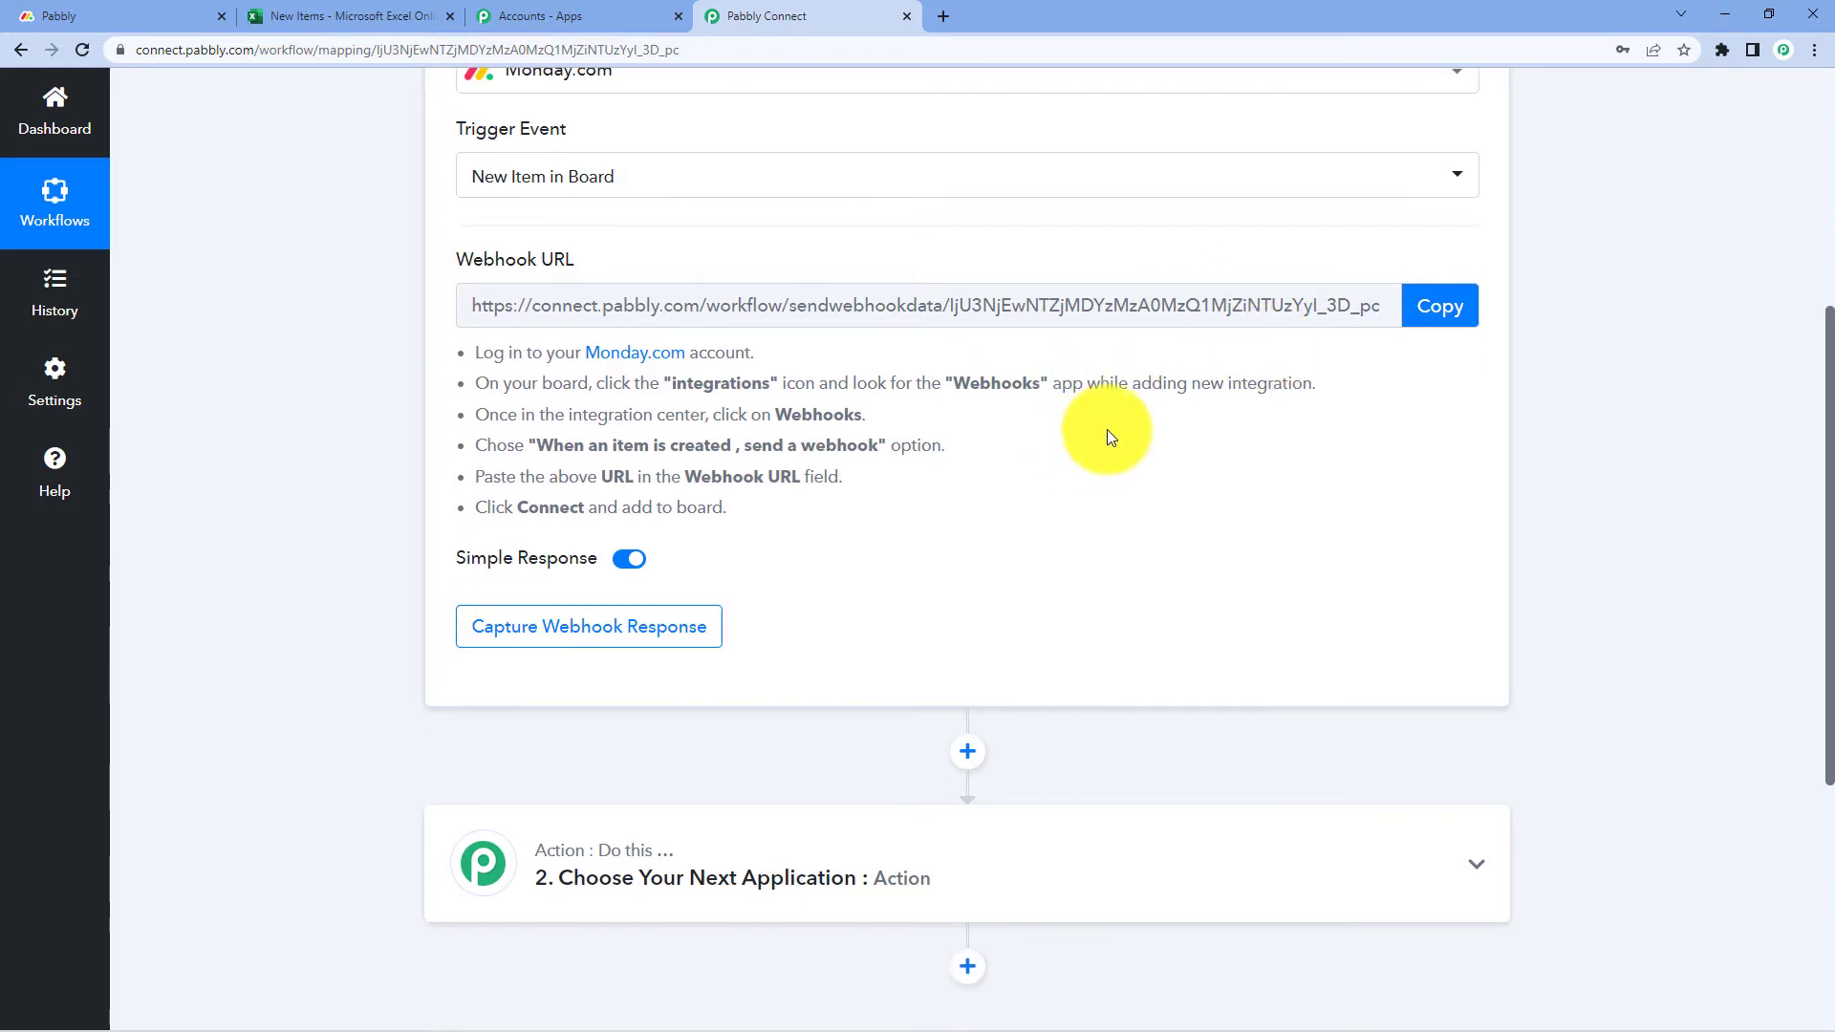
{"action": "left_click_drag", "start_coordinate": [473, 354], "coordinate": [765, 514]}
{"action": "left_click", "coordinate": [755, 513]}
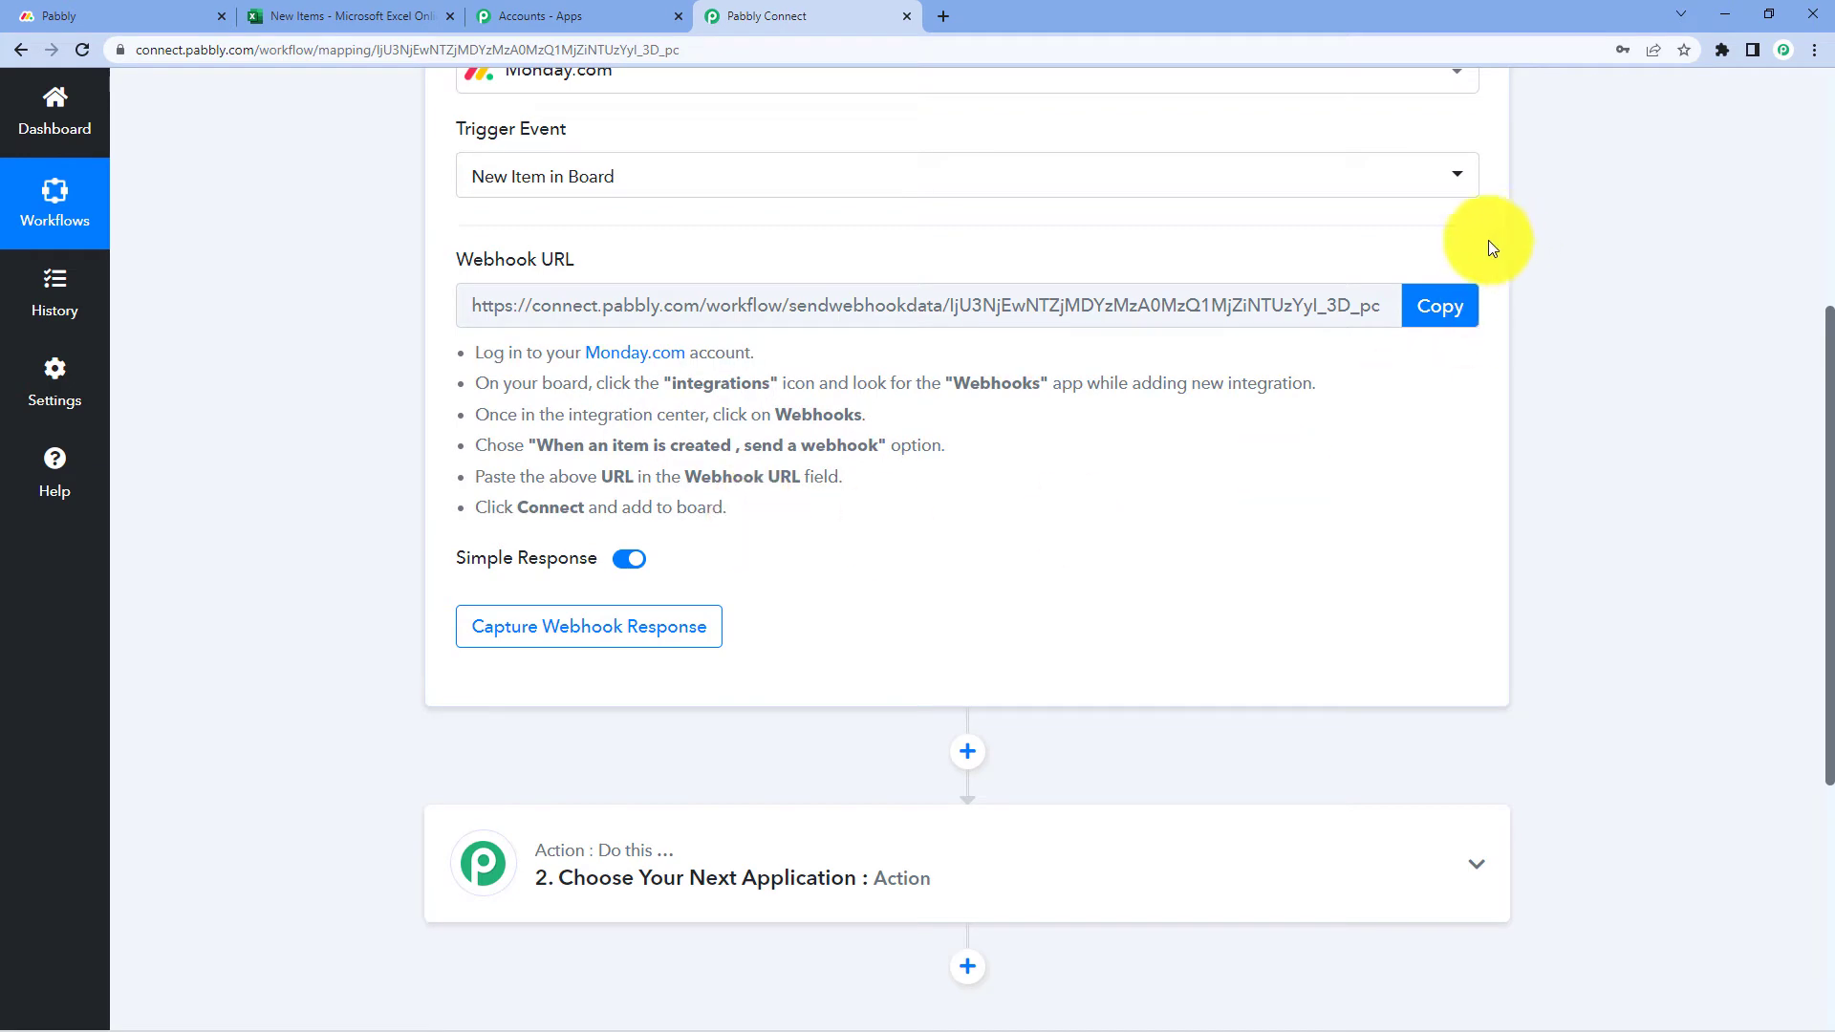
{"action": "left_click", "coordinate": [1454, 306]}
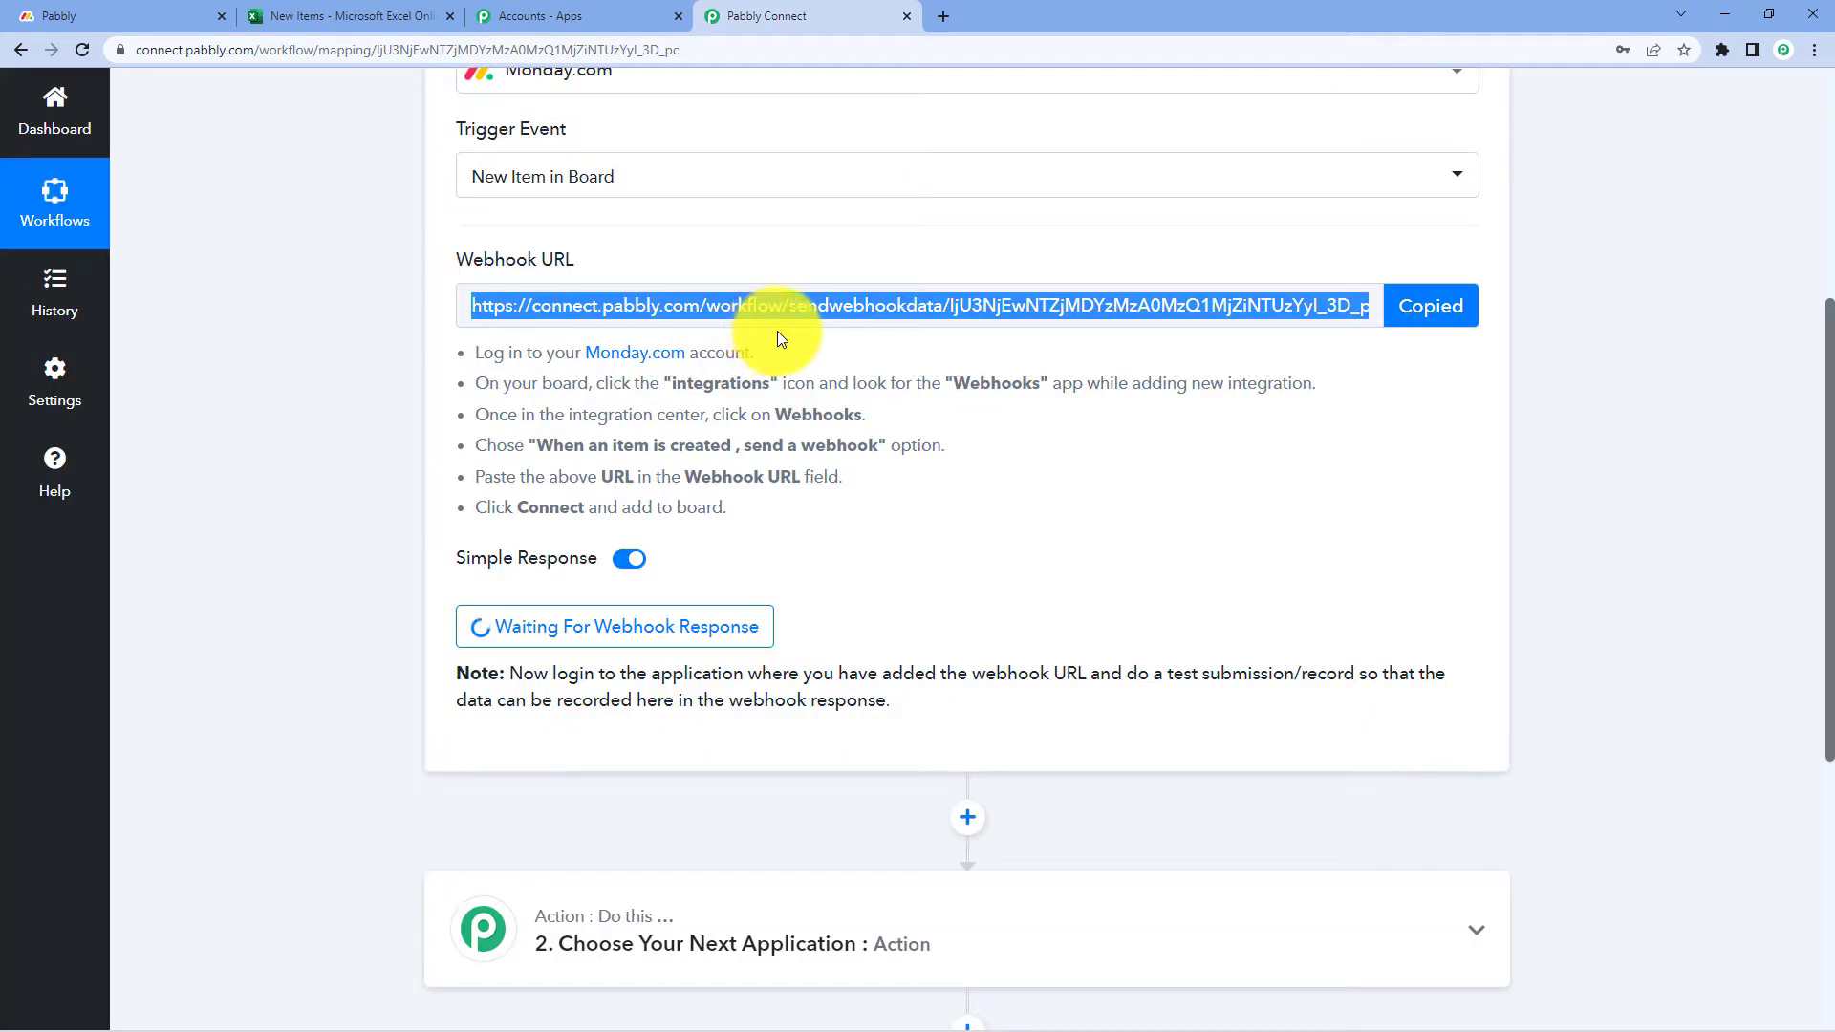
- Switch to the Pabbly board in Monday.com and open Webhooks from the Integrations Center
{"action": "left_click", "coordinate": [143, 14]}
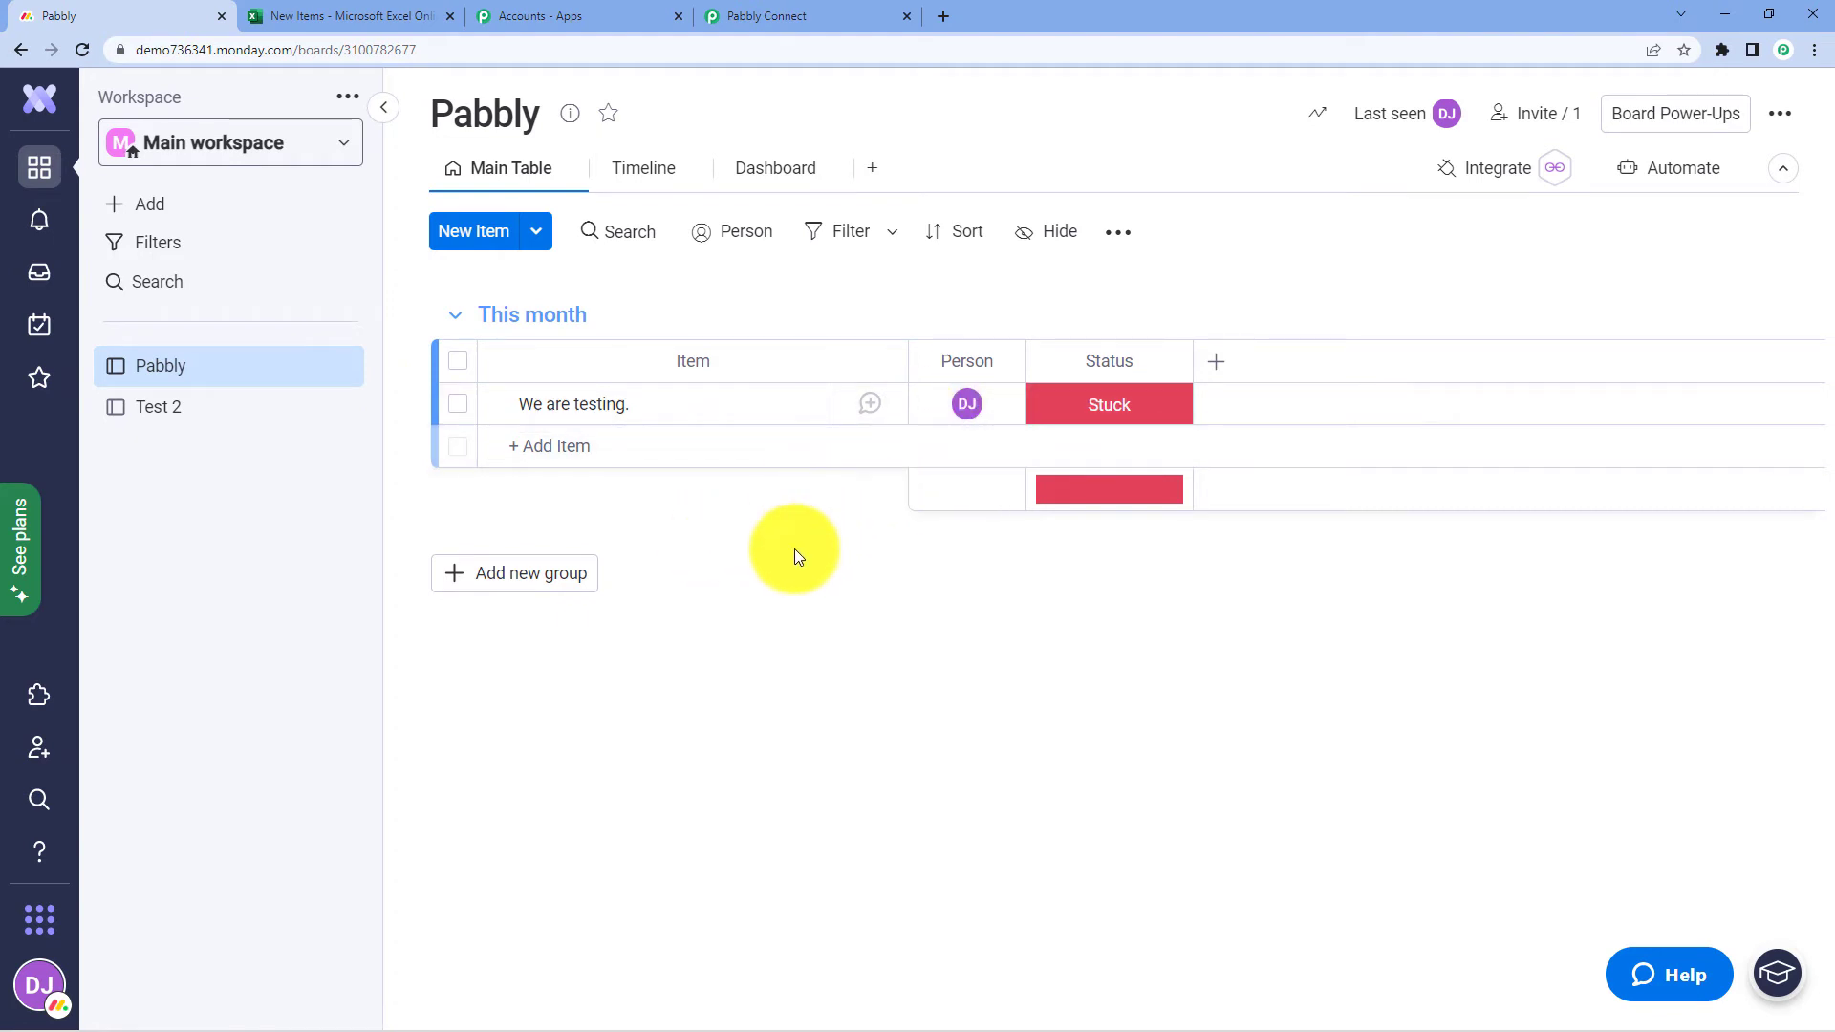
{"action": "left_click", "coordinate": [42, 988]}
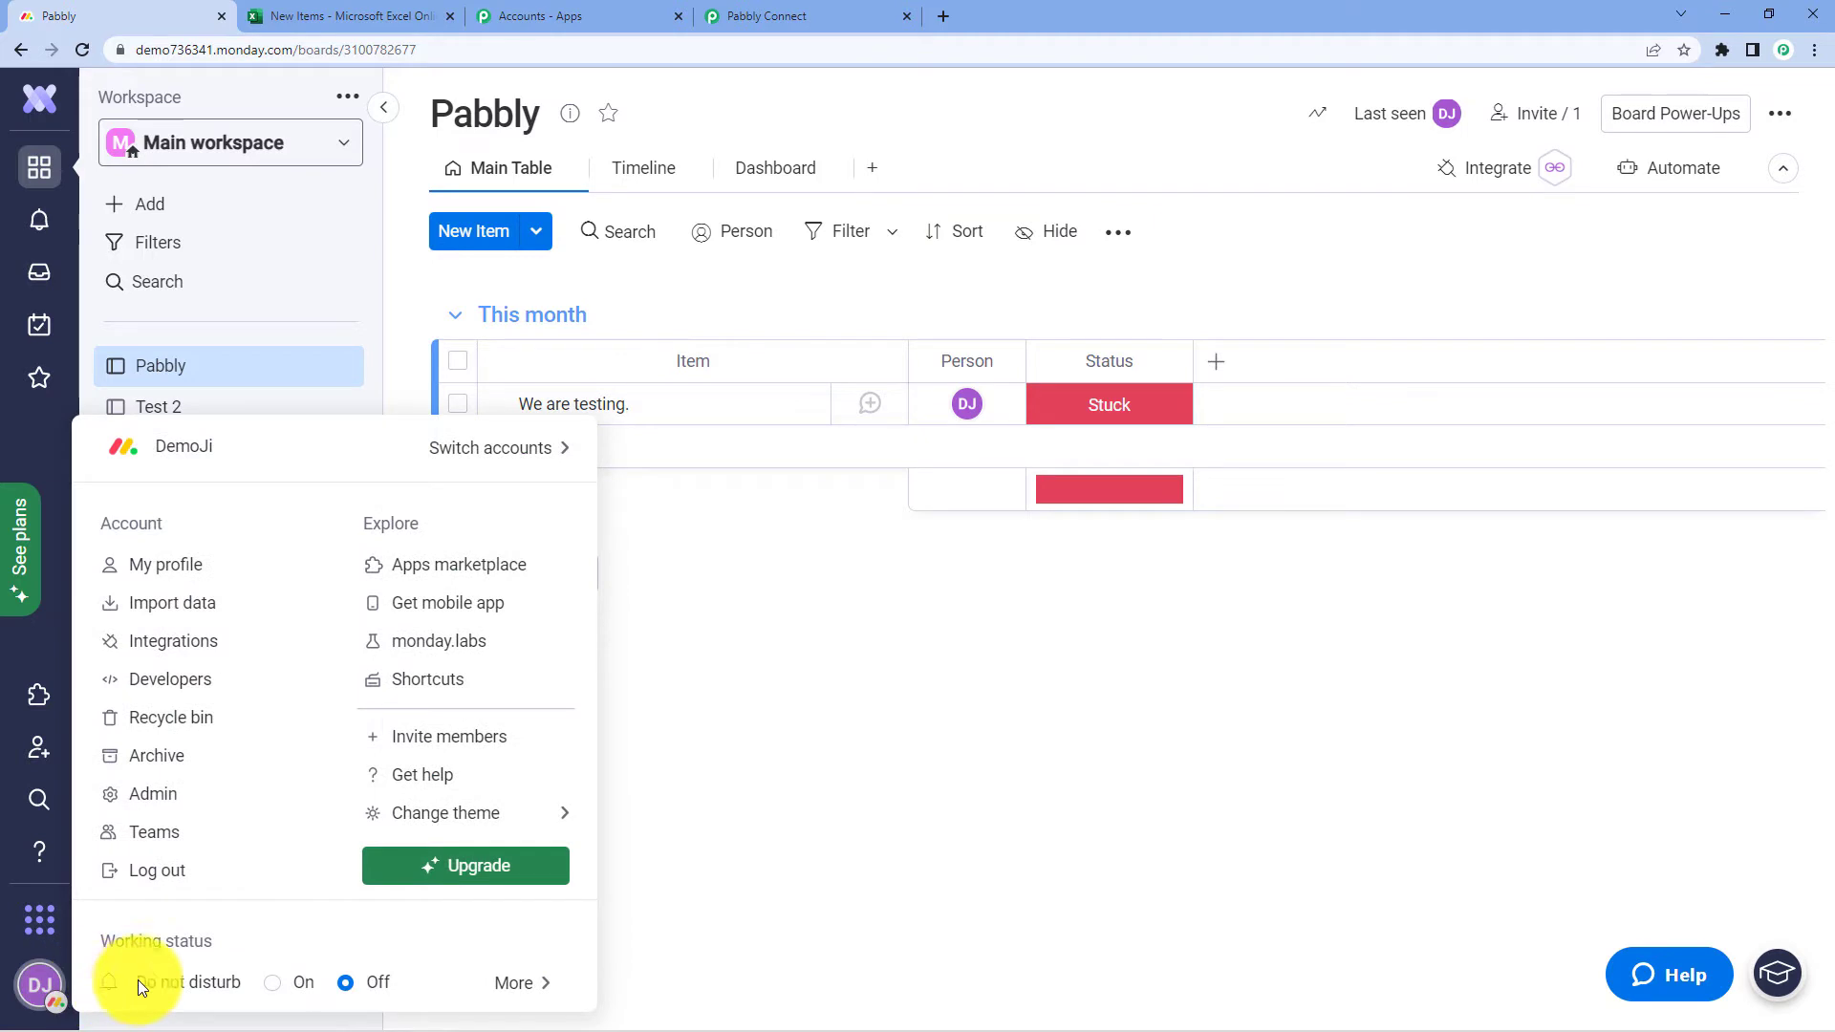
{"action": "left_click", "coordinate": [195, 654]}
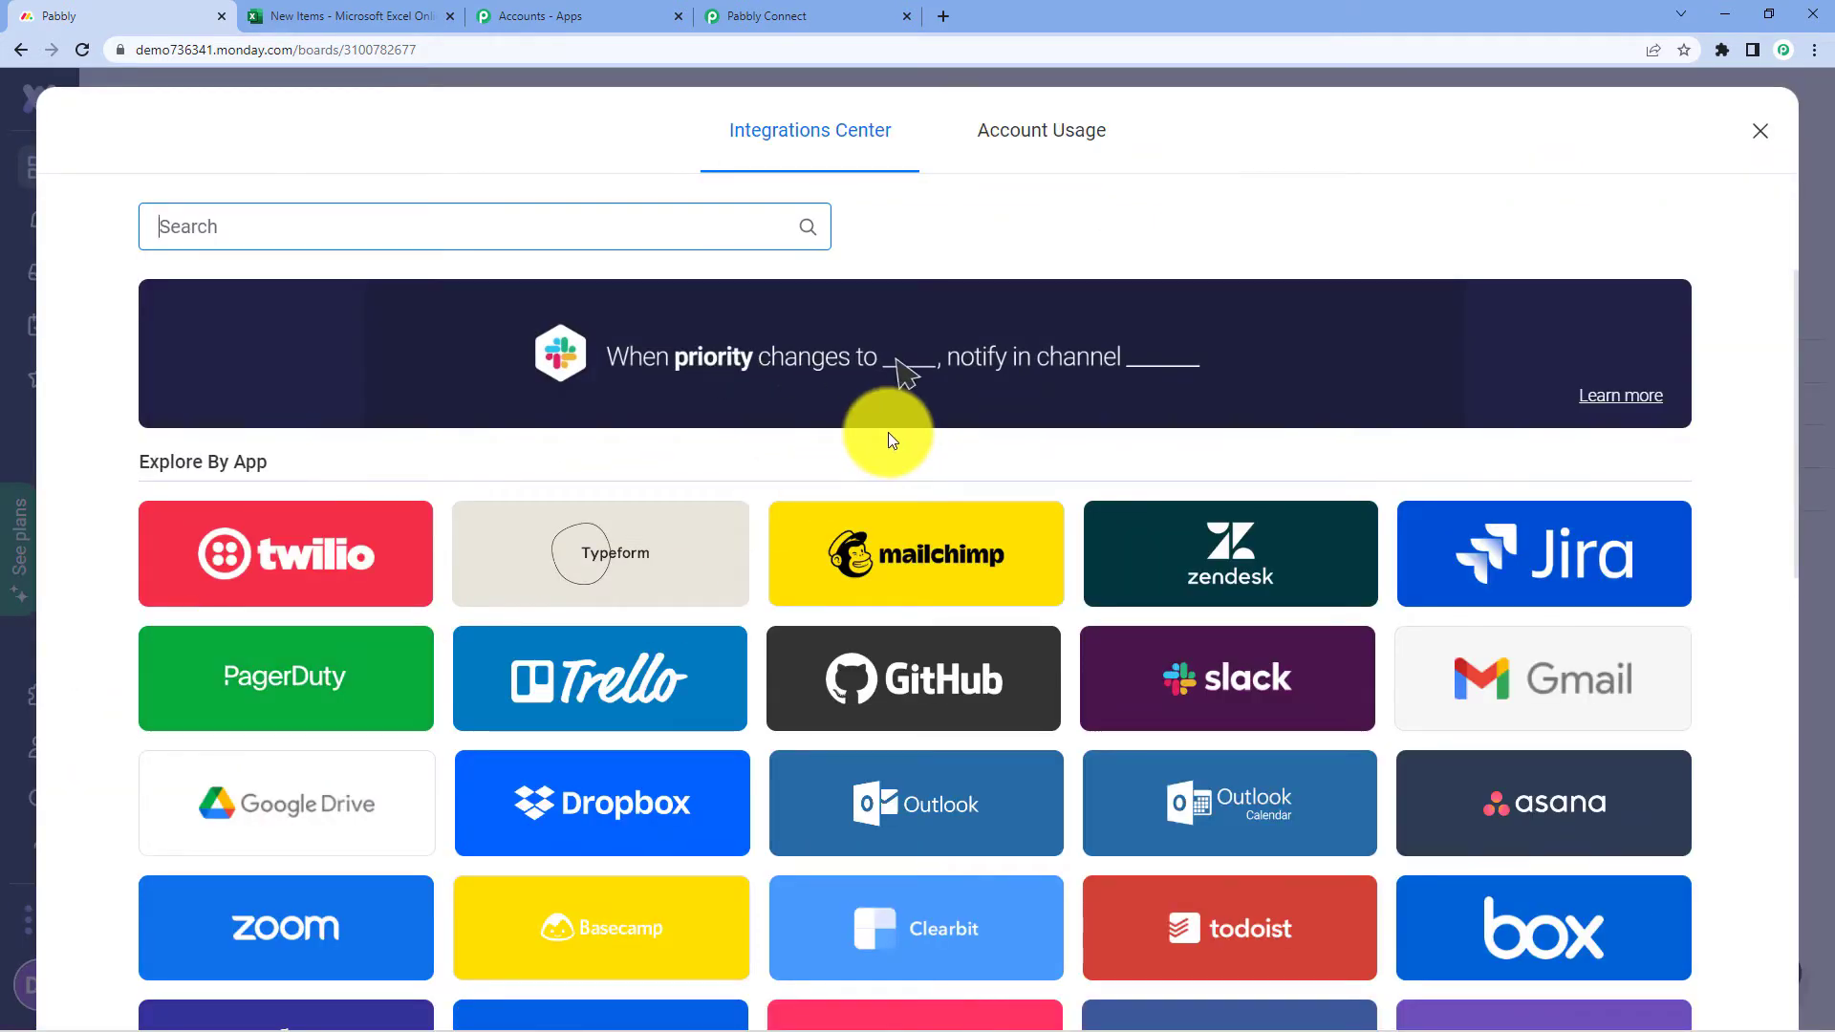
{"action": "scroll", "coordinate": [890, 440], "scroll_direction": "down", "scroll_amount": 4}
{"action": "scroll", "coordinate": [889, 435], "scroll_direction": "down", "scroll_amount": 5}
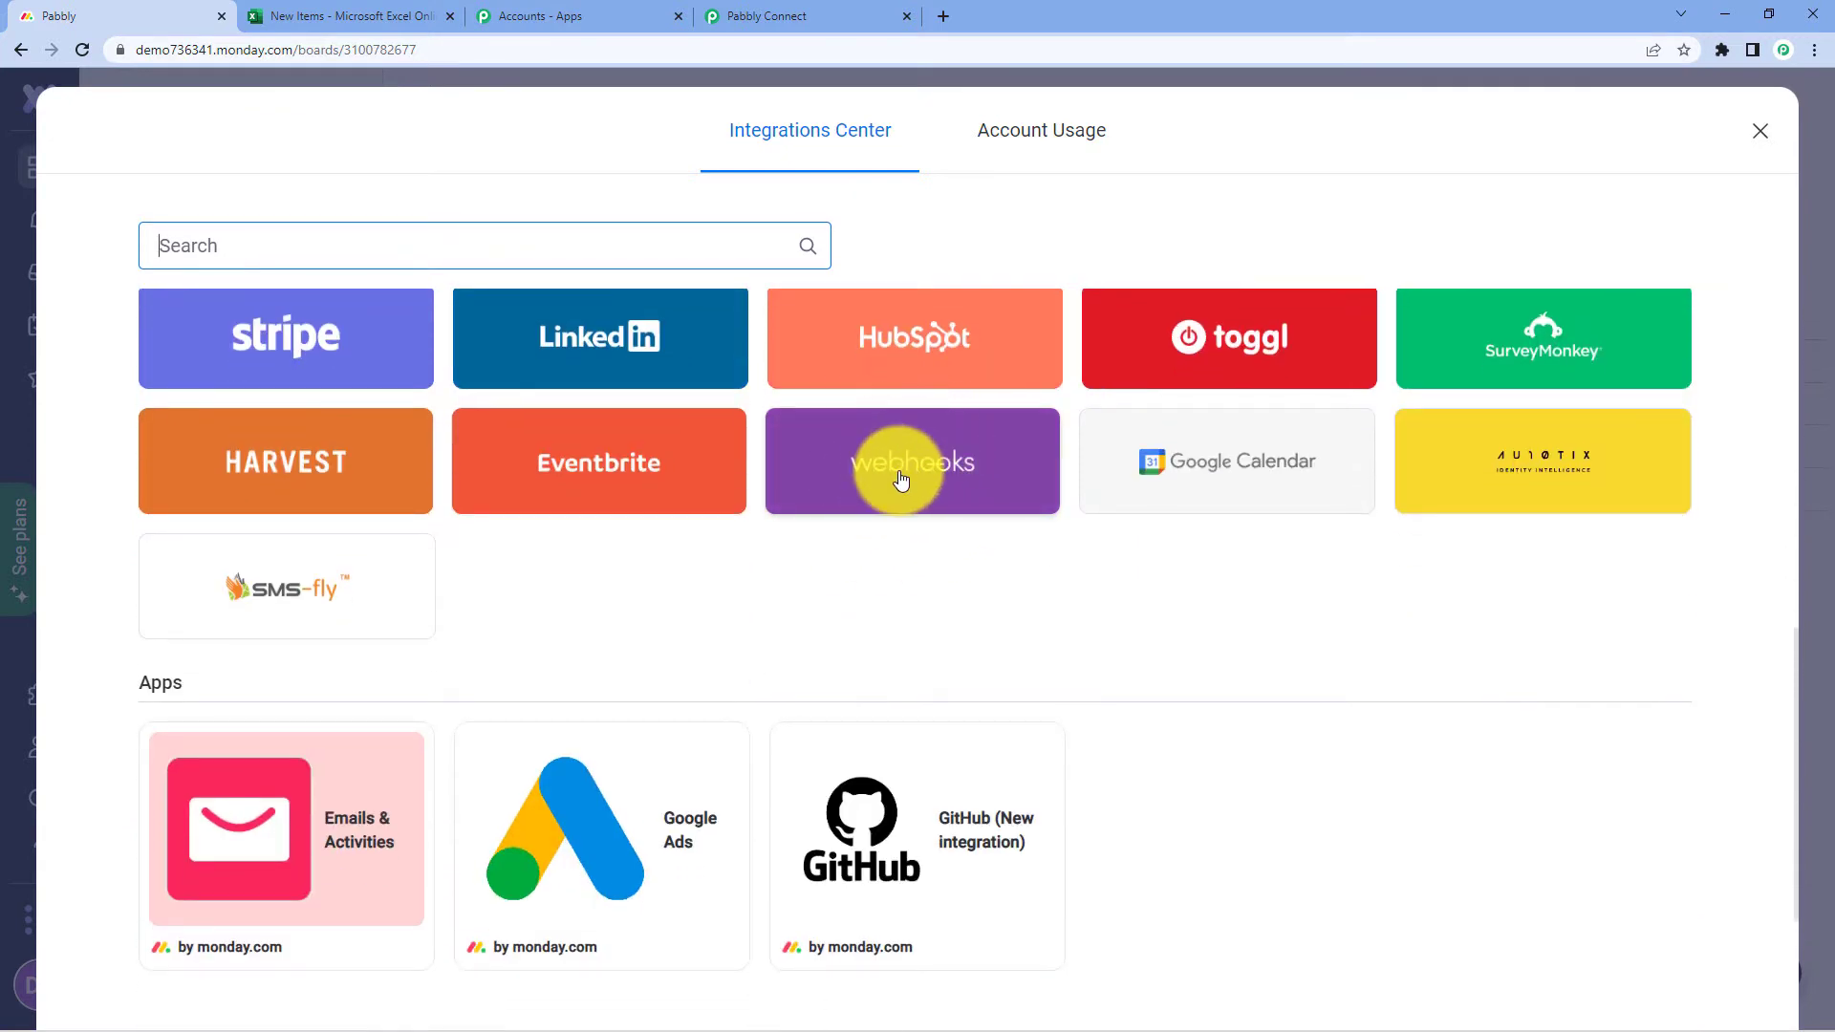
{"action": "left_click", "coordinate": [900, 481]}
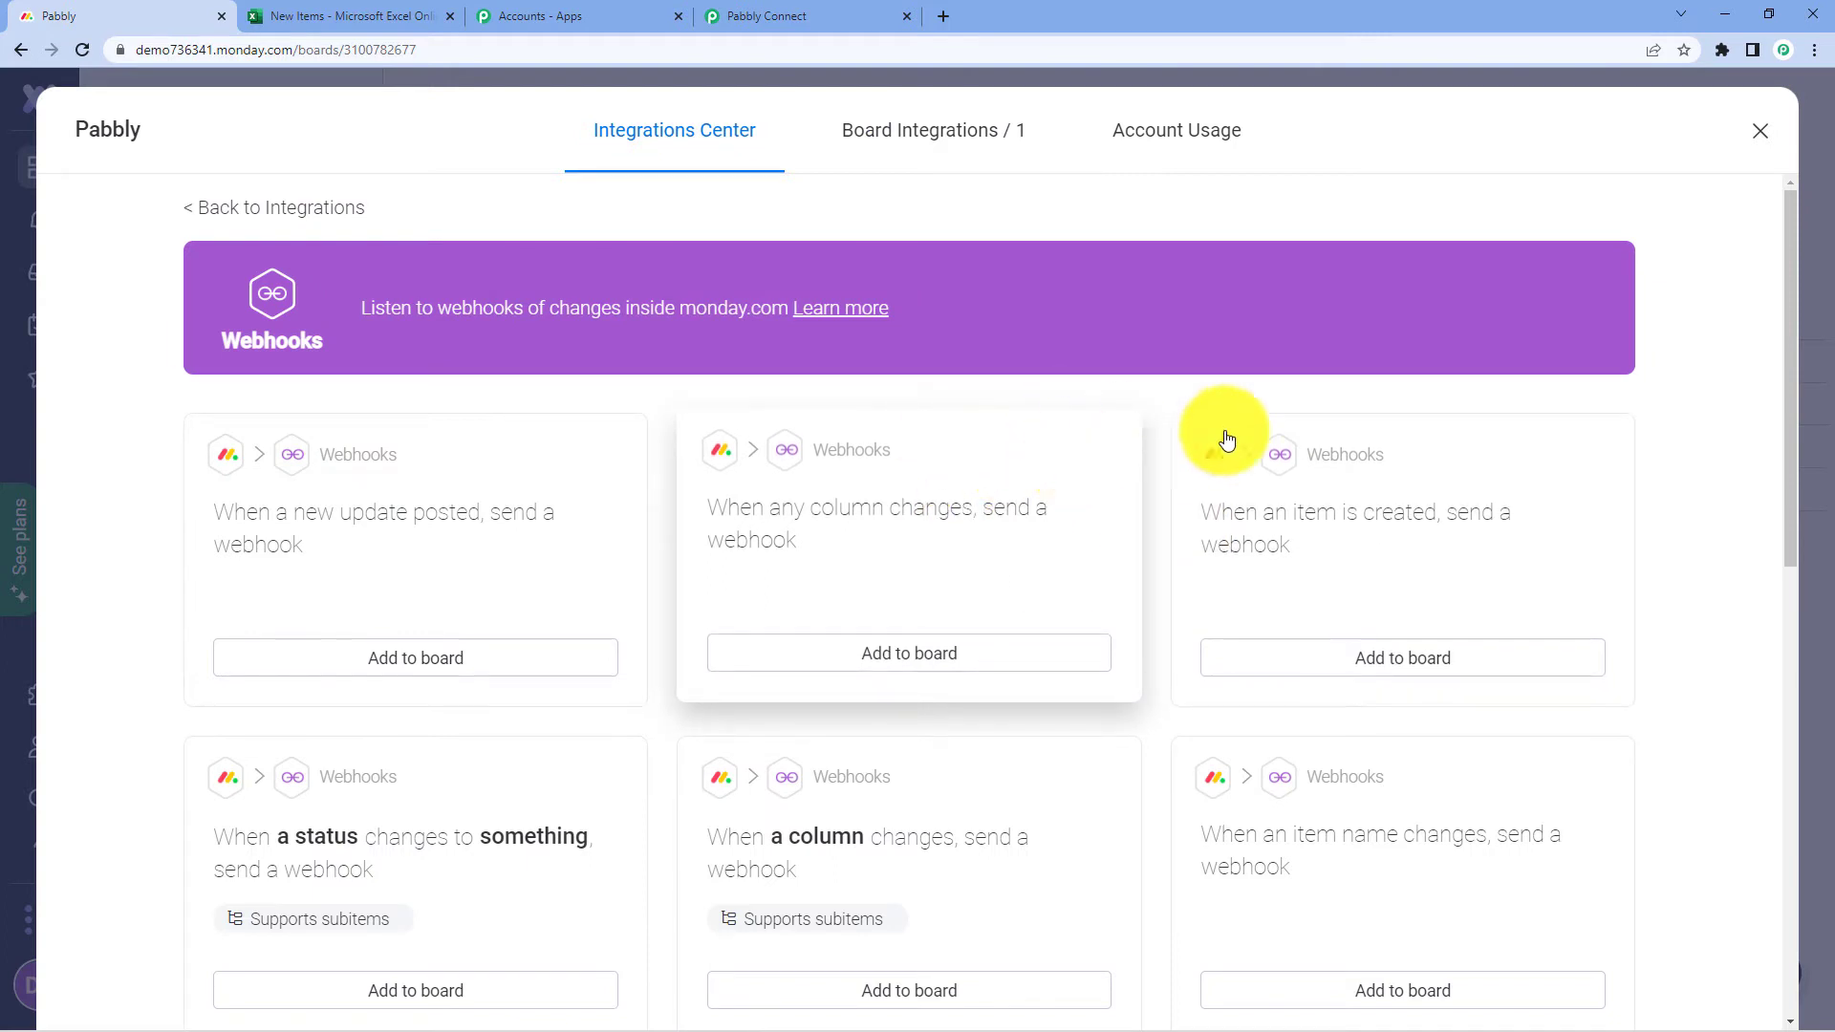
- Look through the webhook recipes and add "When an item is created, send a webhook" to the board
{"action": "scroll", "coordinate": [640, 399], "scroll_direction": "down", "scroll_amount": 2}
{"action": "scroll", "coordinate": [128, 370], "scroll_direction": "down", "scroll_amount": 2}
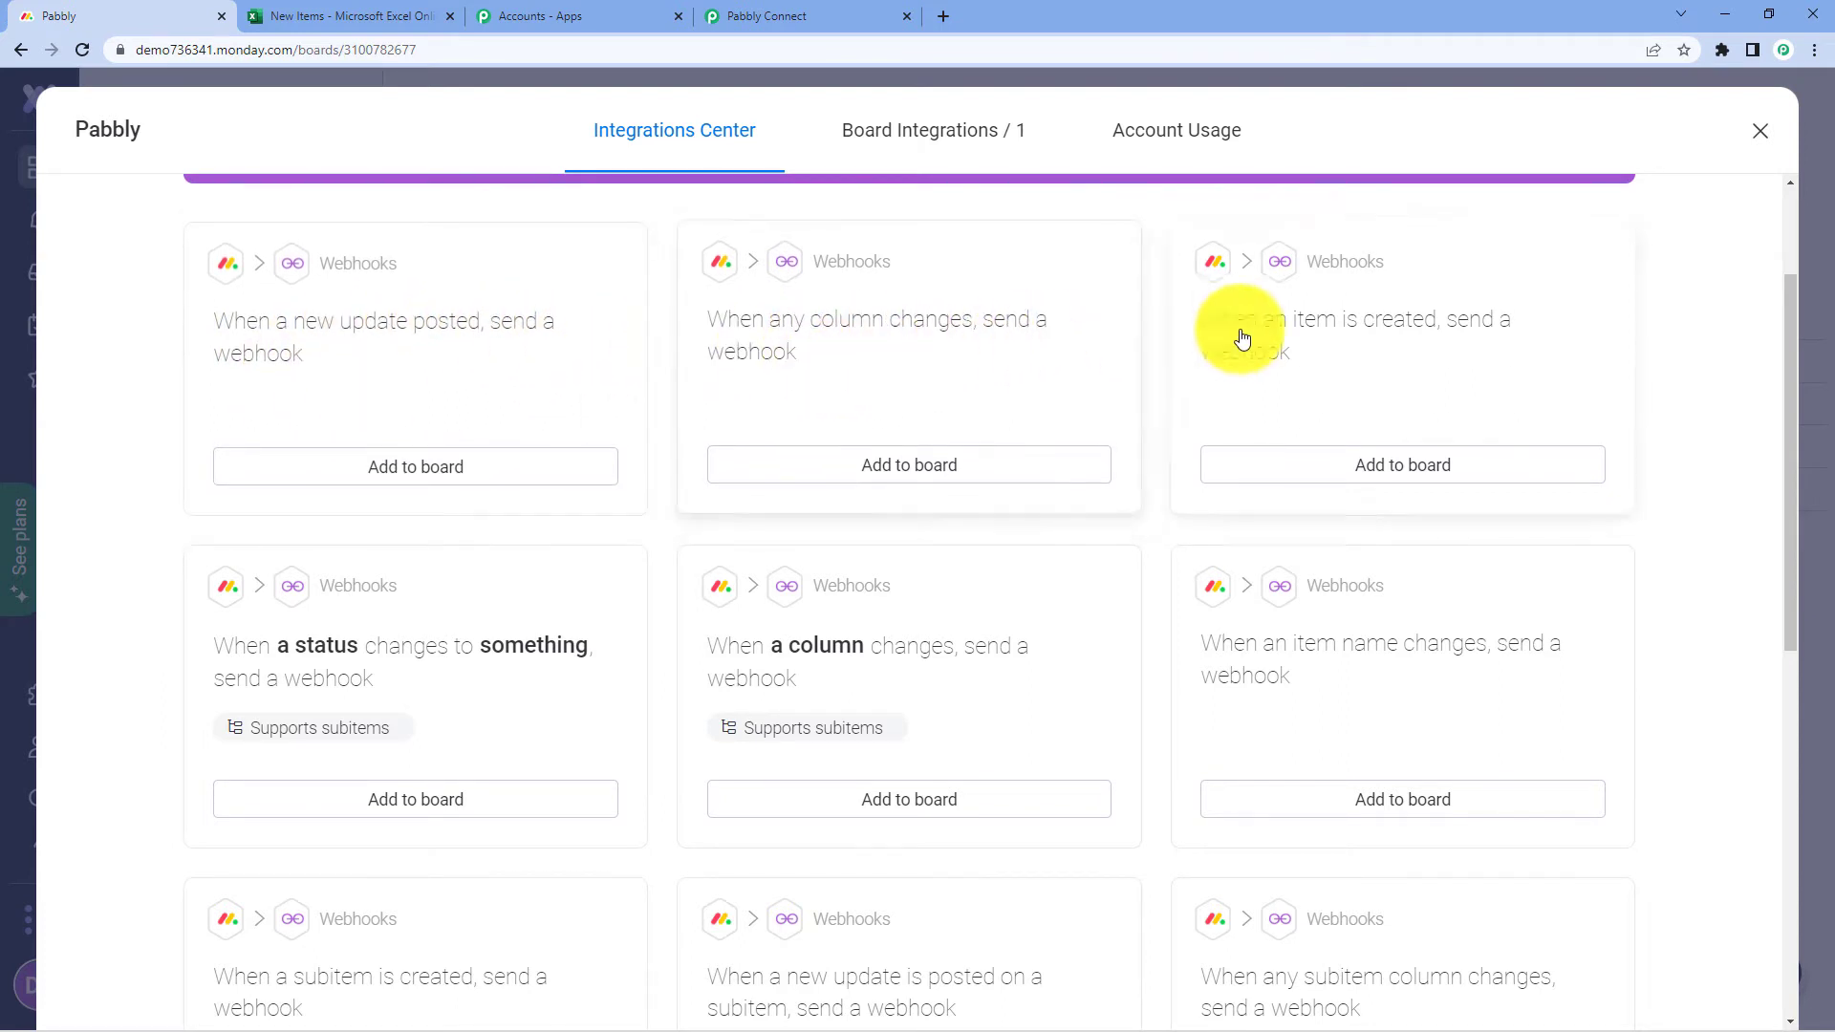
{"action": "scroll", "coordinate": [1188, 393], "scroll_direction": "down", "scroll_amount": 3}
{"action": "scroll", "coordinate": [1146, 393], "scroll_direction": "down", "scroll_amount": 3}
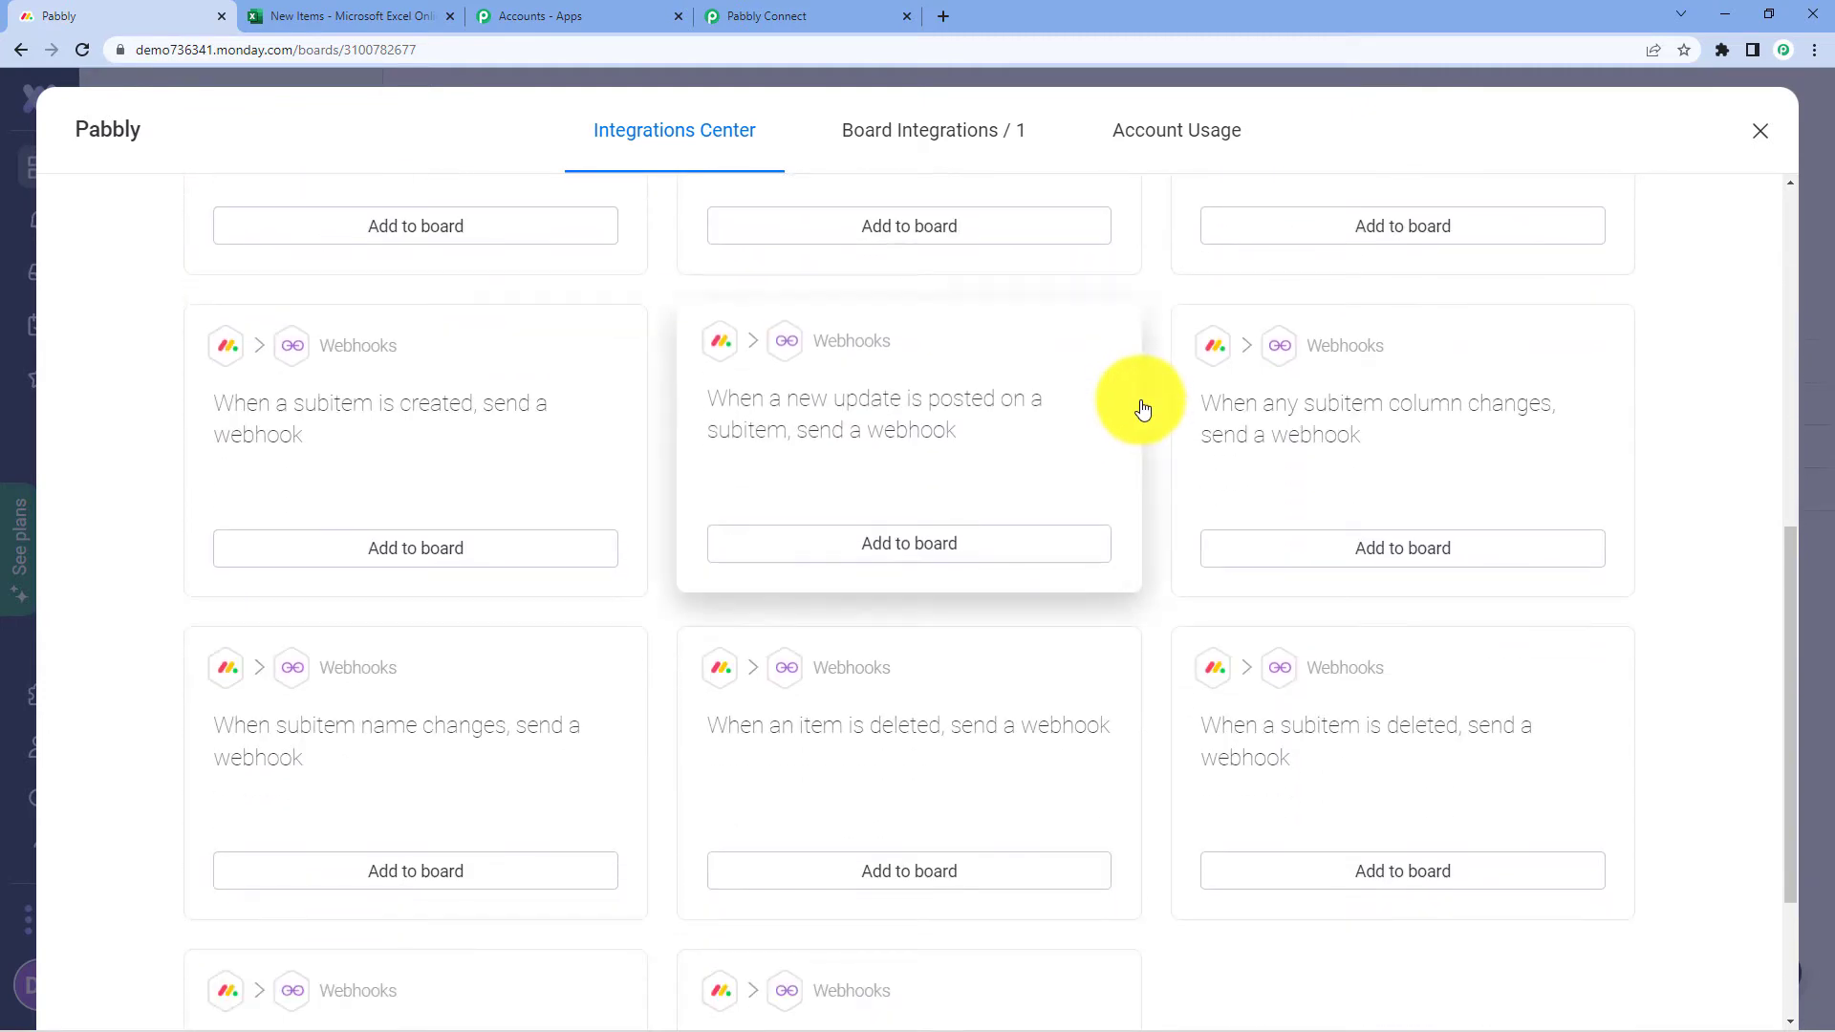
{"action": "scroll", "coordinate": [1147, 397], "scroll_direction": "up", "scroll_amount": 6}
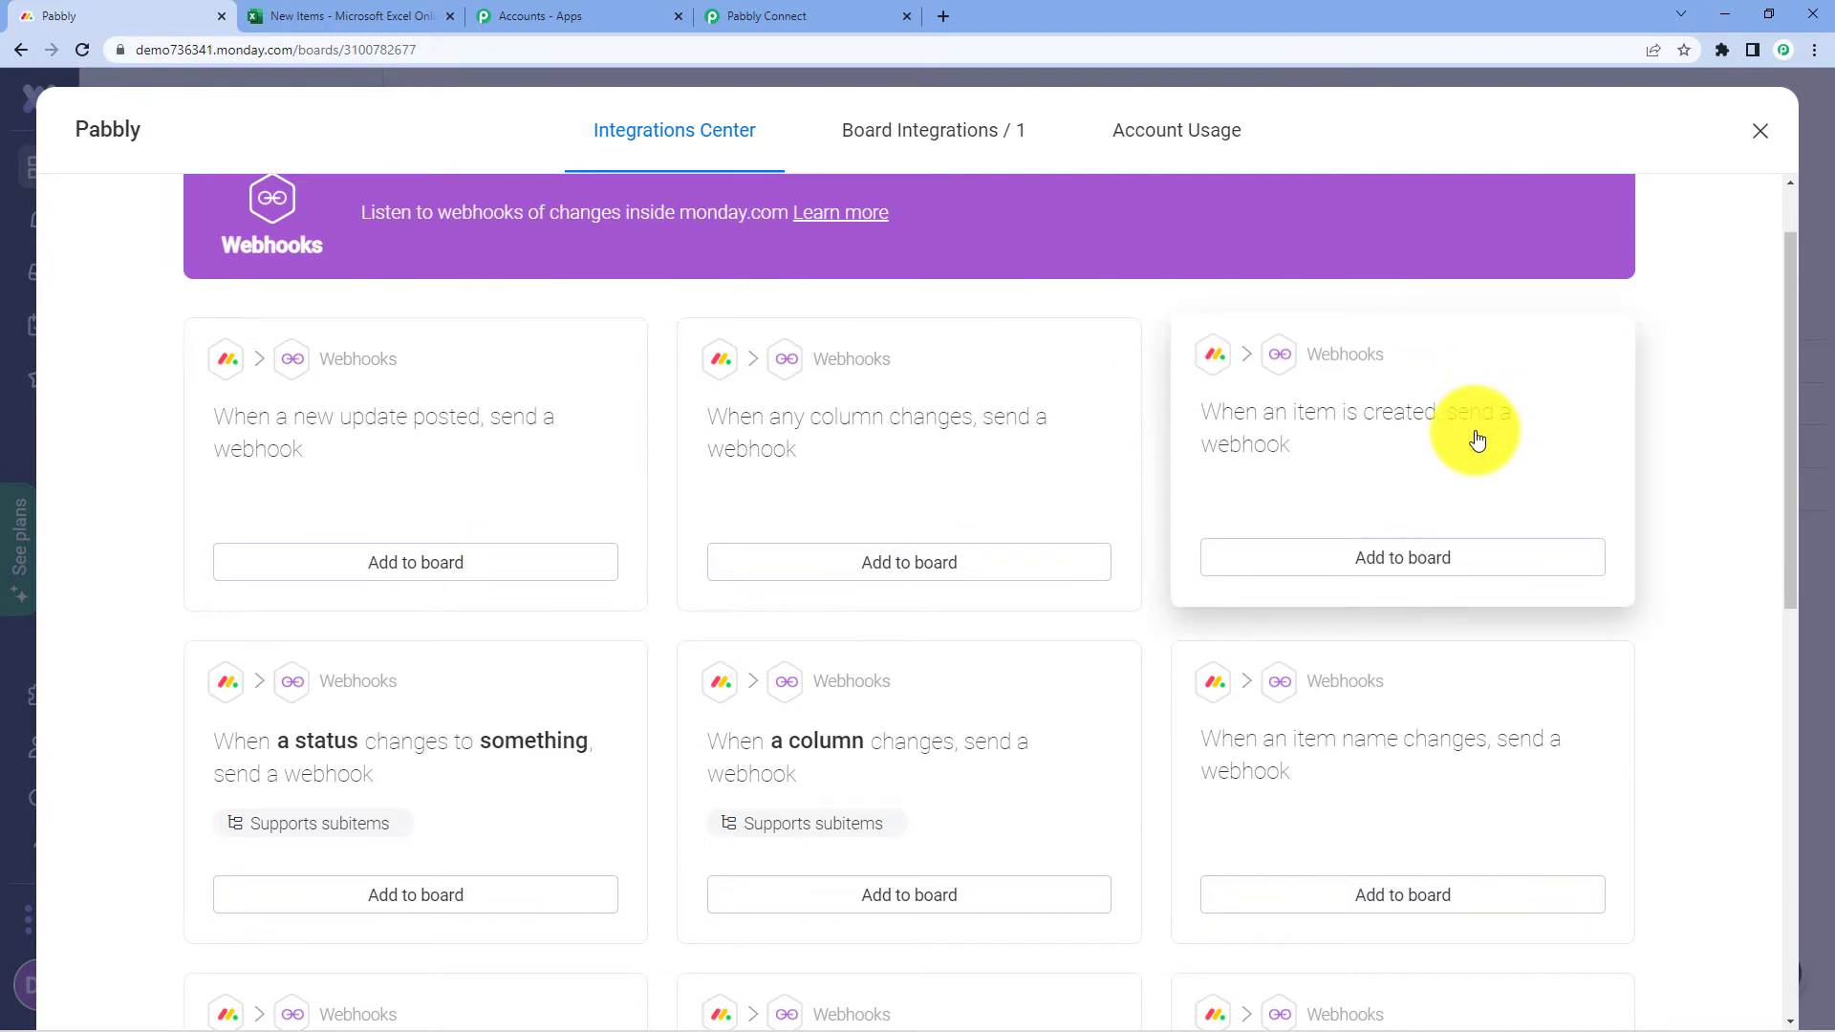
{"action": "scroll", "coordinate": [643, 340], "scroll_direction": "down", "scroll_amount": 5}
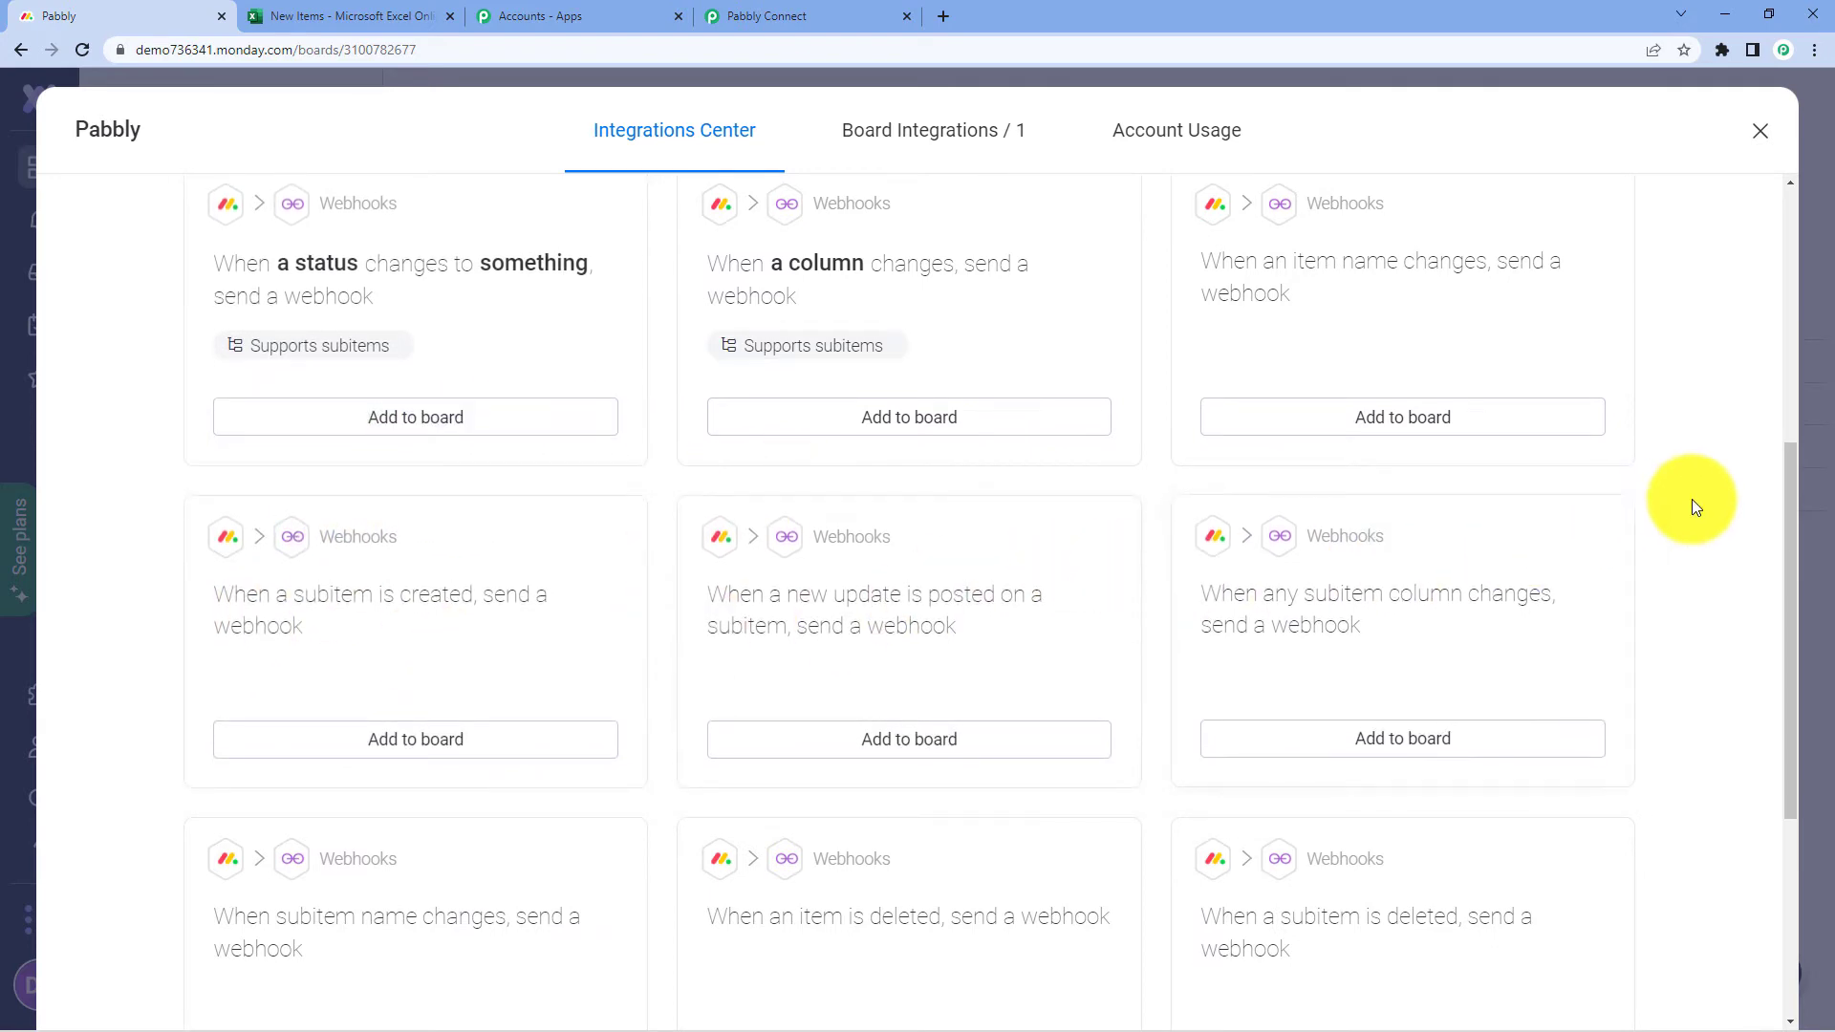
{"action": "scroll", "coordinate": [1678, 506], "scroll_direction": "up", "scroll_amount": 4}
{"action": "scroll", "coordinate": [1673, 514], "scroll_direction": "up", "scroll_amount": 1}
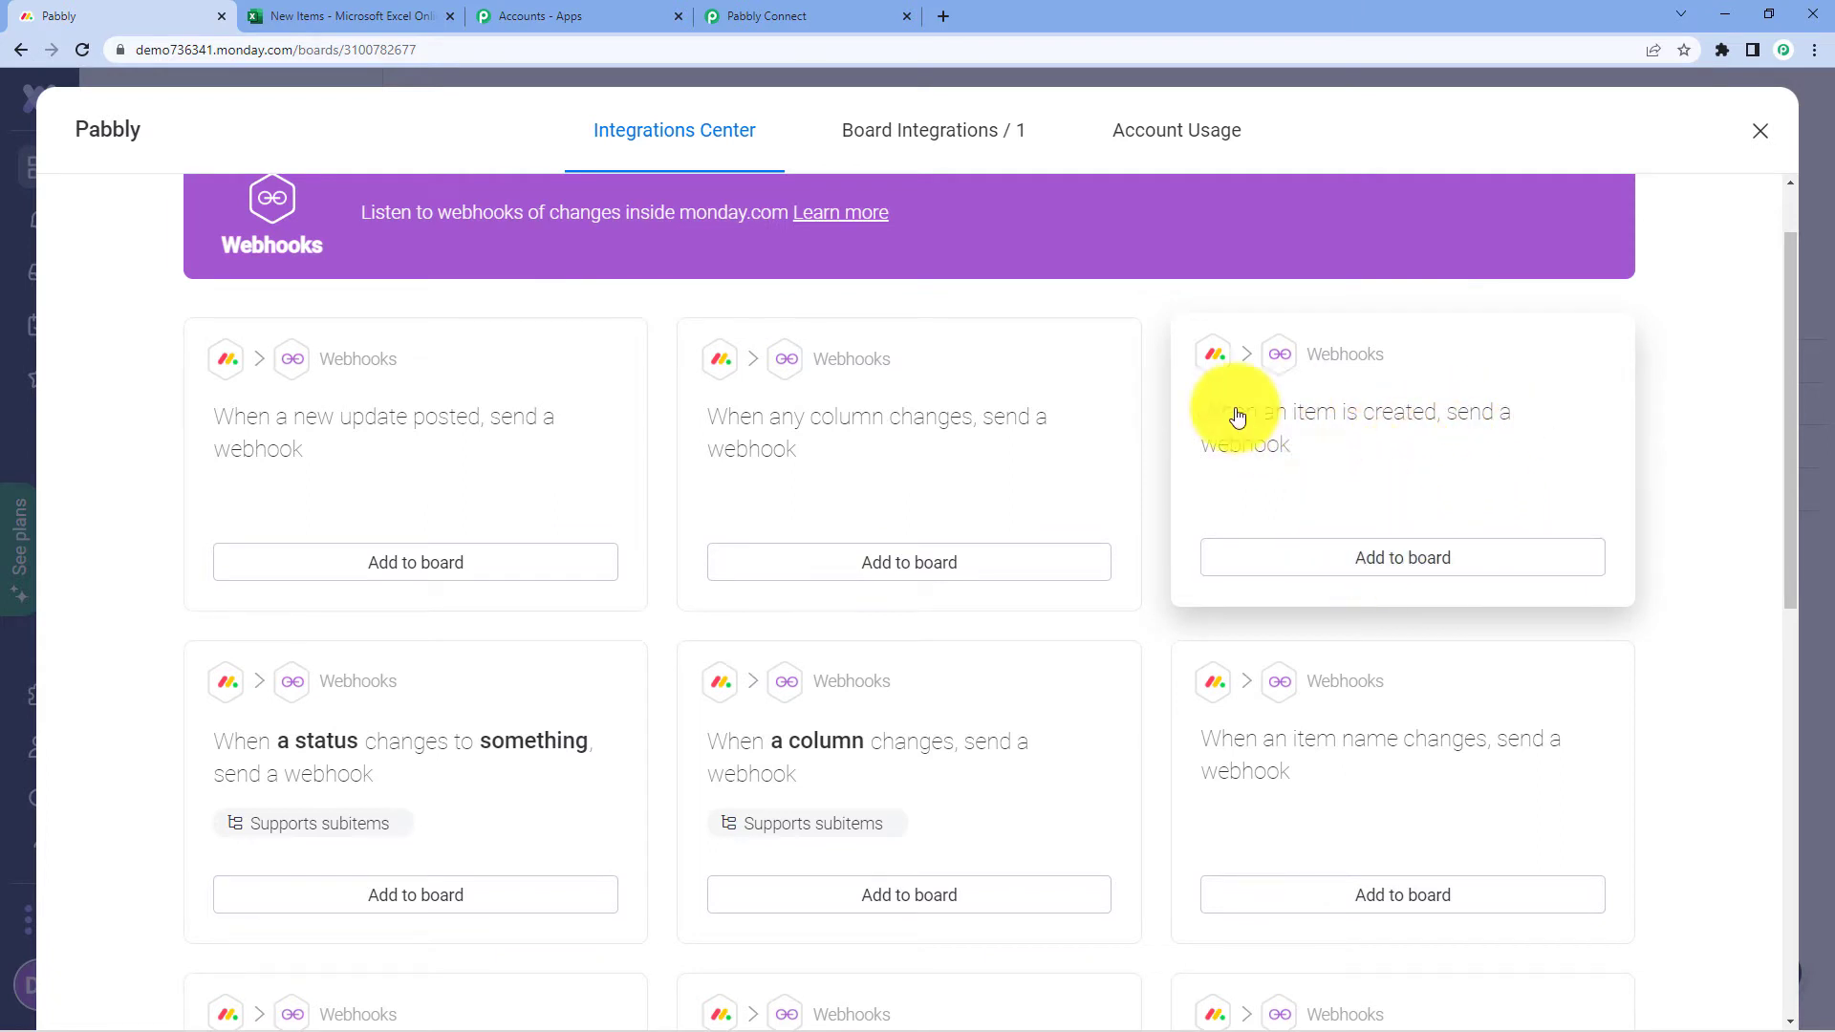
{"action": "left_click", "coordinate": [1325, 554]}
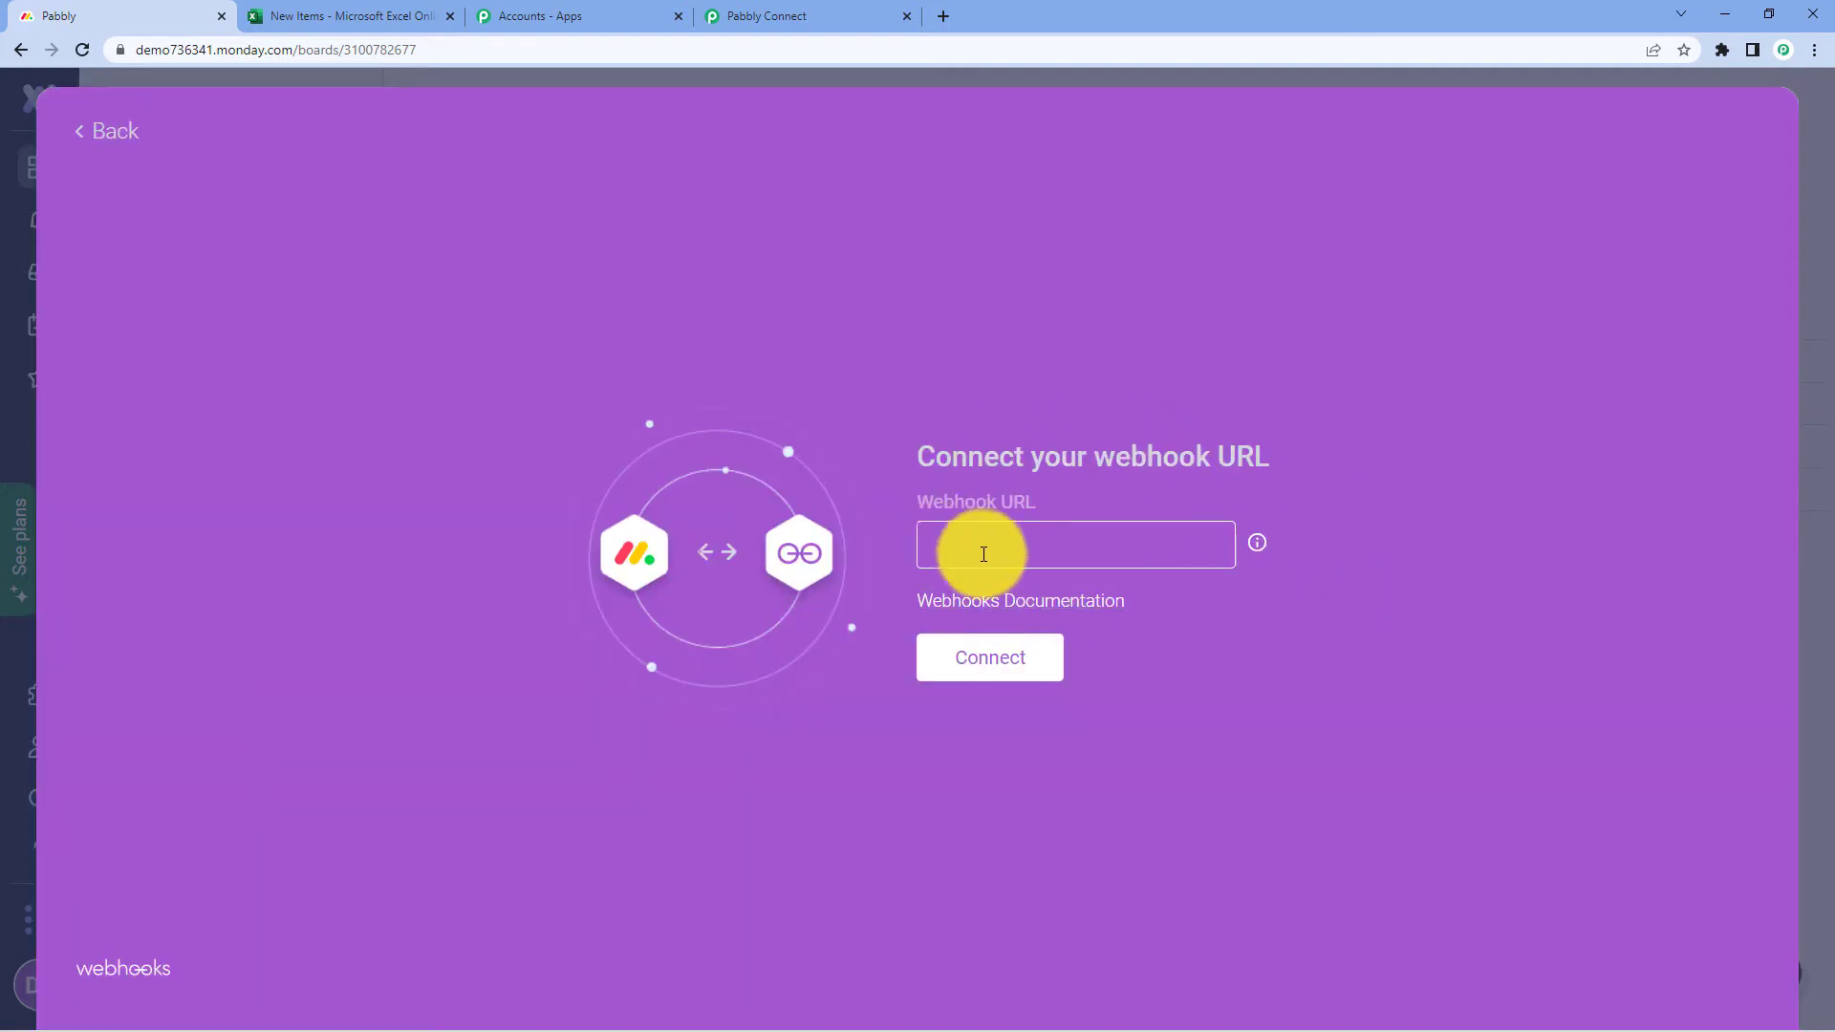
- Copy the trigger's webhook URL from Pabbly Connect, paste it into Monday.com's Webhook URL field and connect it
{"action": "left_click", "coordinate": [760, 16]}
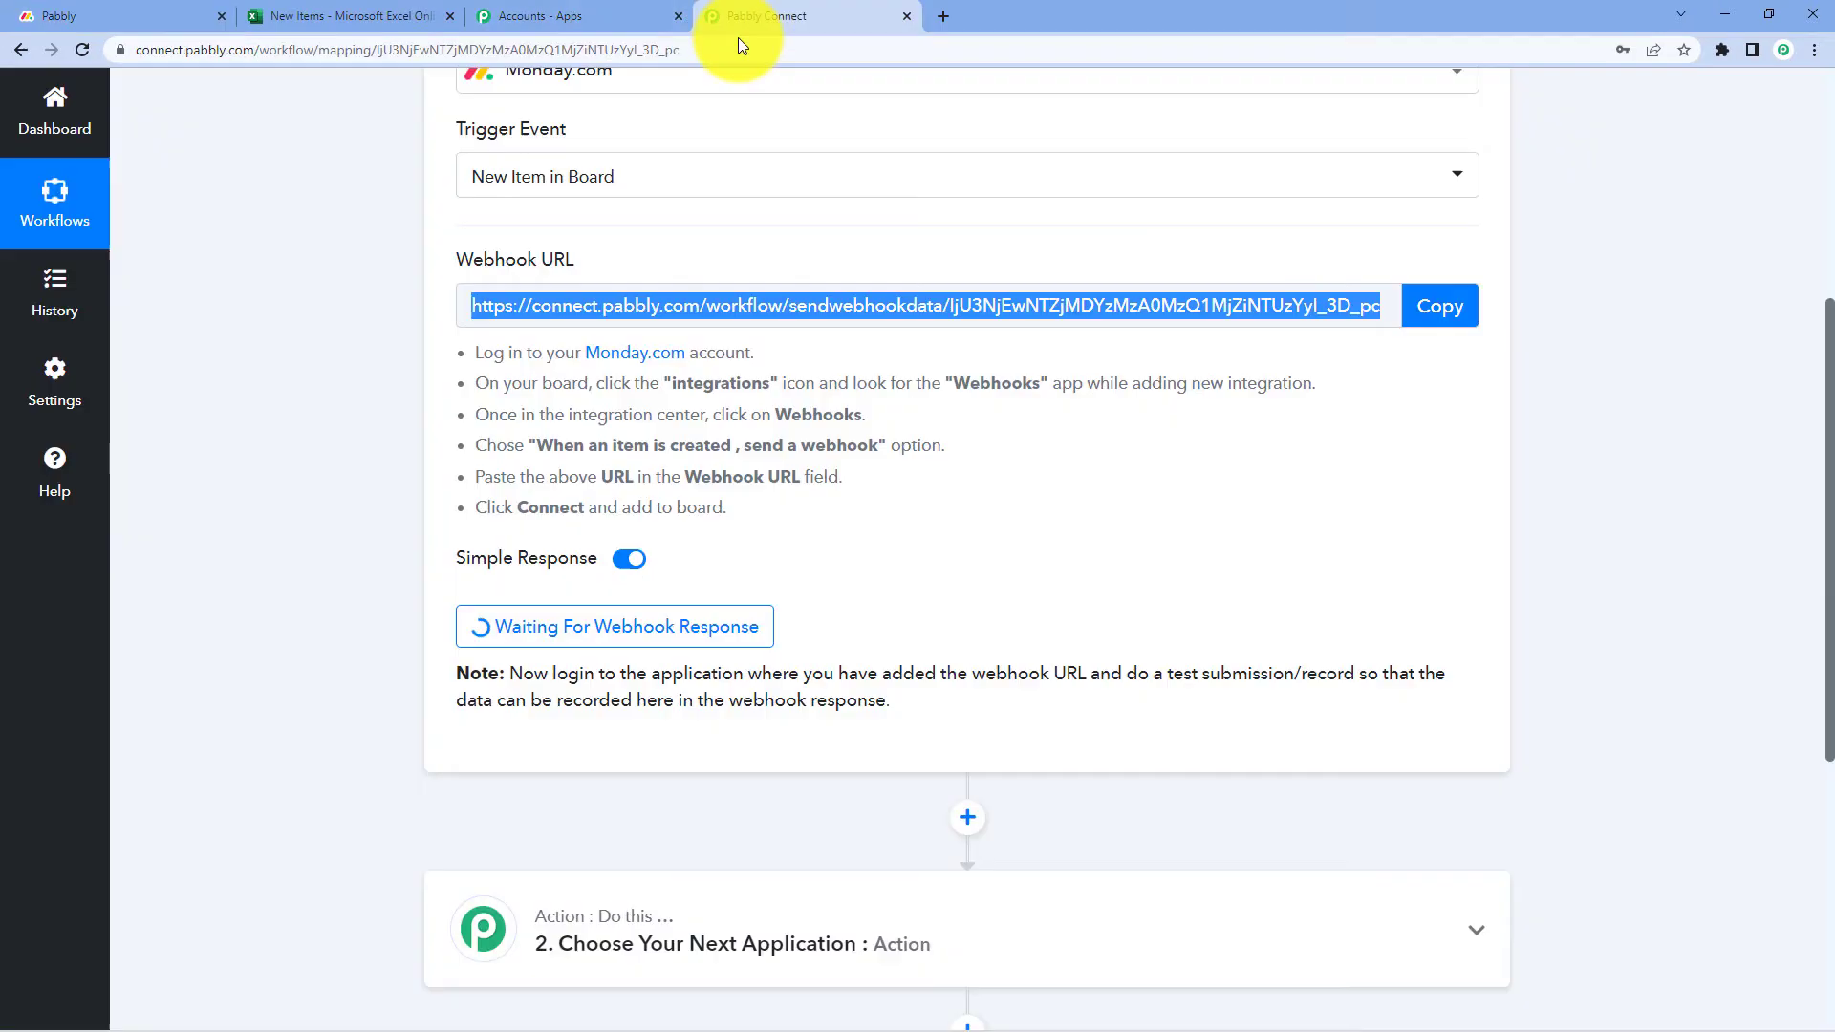
{"action": "left_click", "coordinate": [1465, 307]}
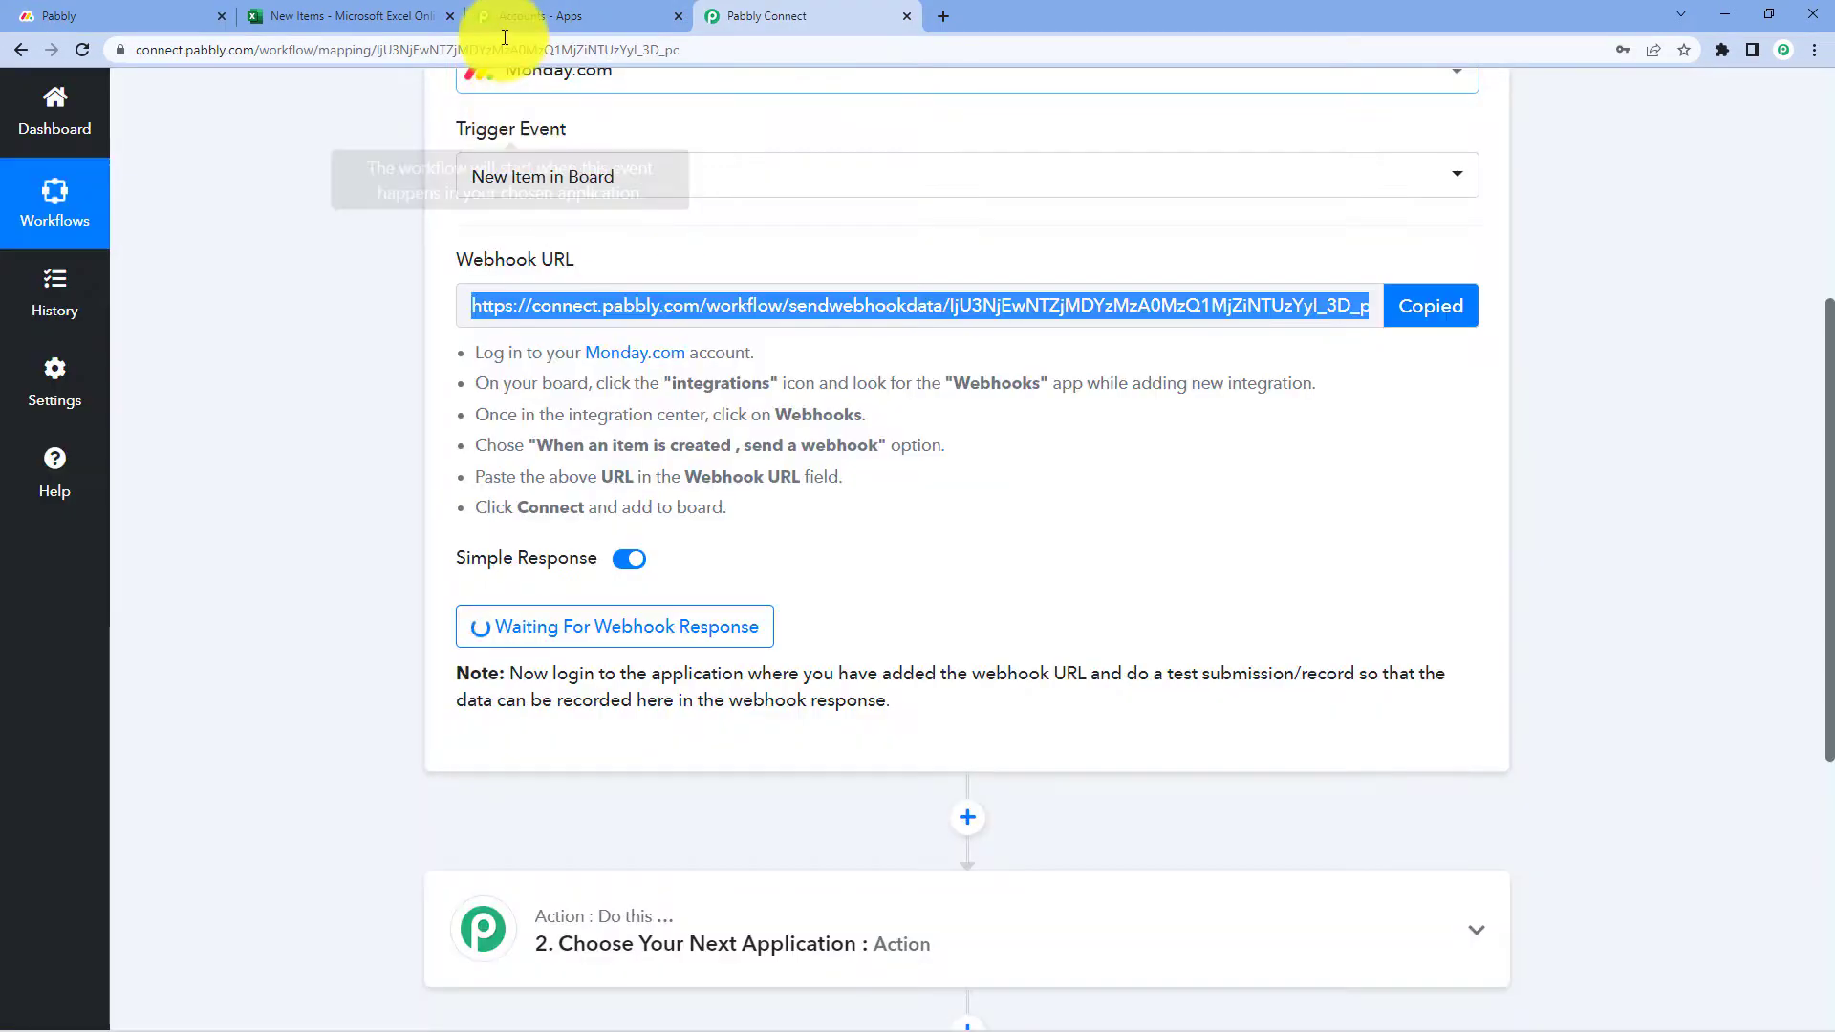
{"action": "left_click", "coordinate": [29, 17]}
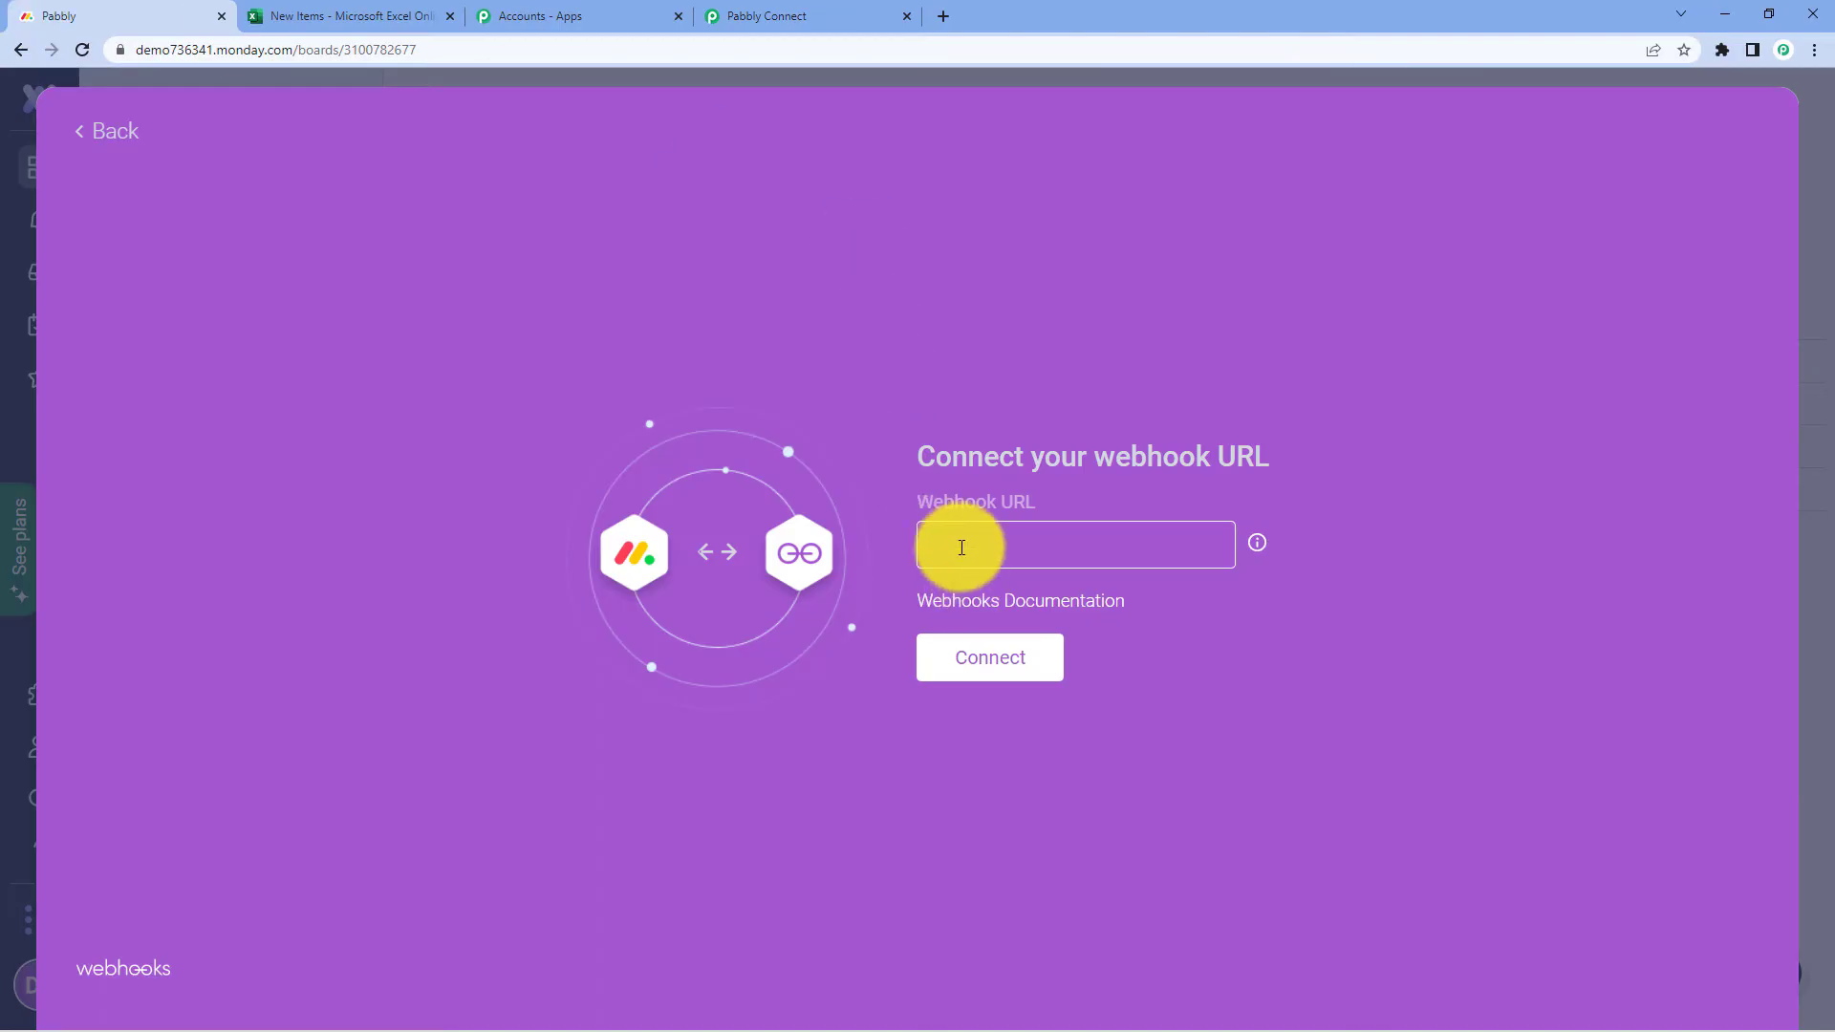
{"action": "right_click", "coordinate": [962, 547]}
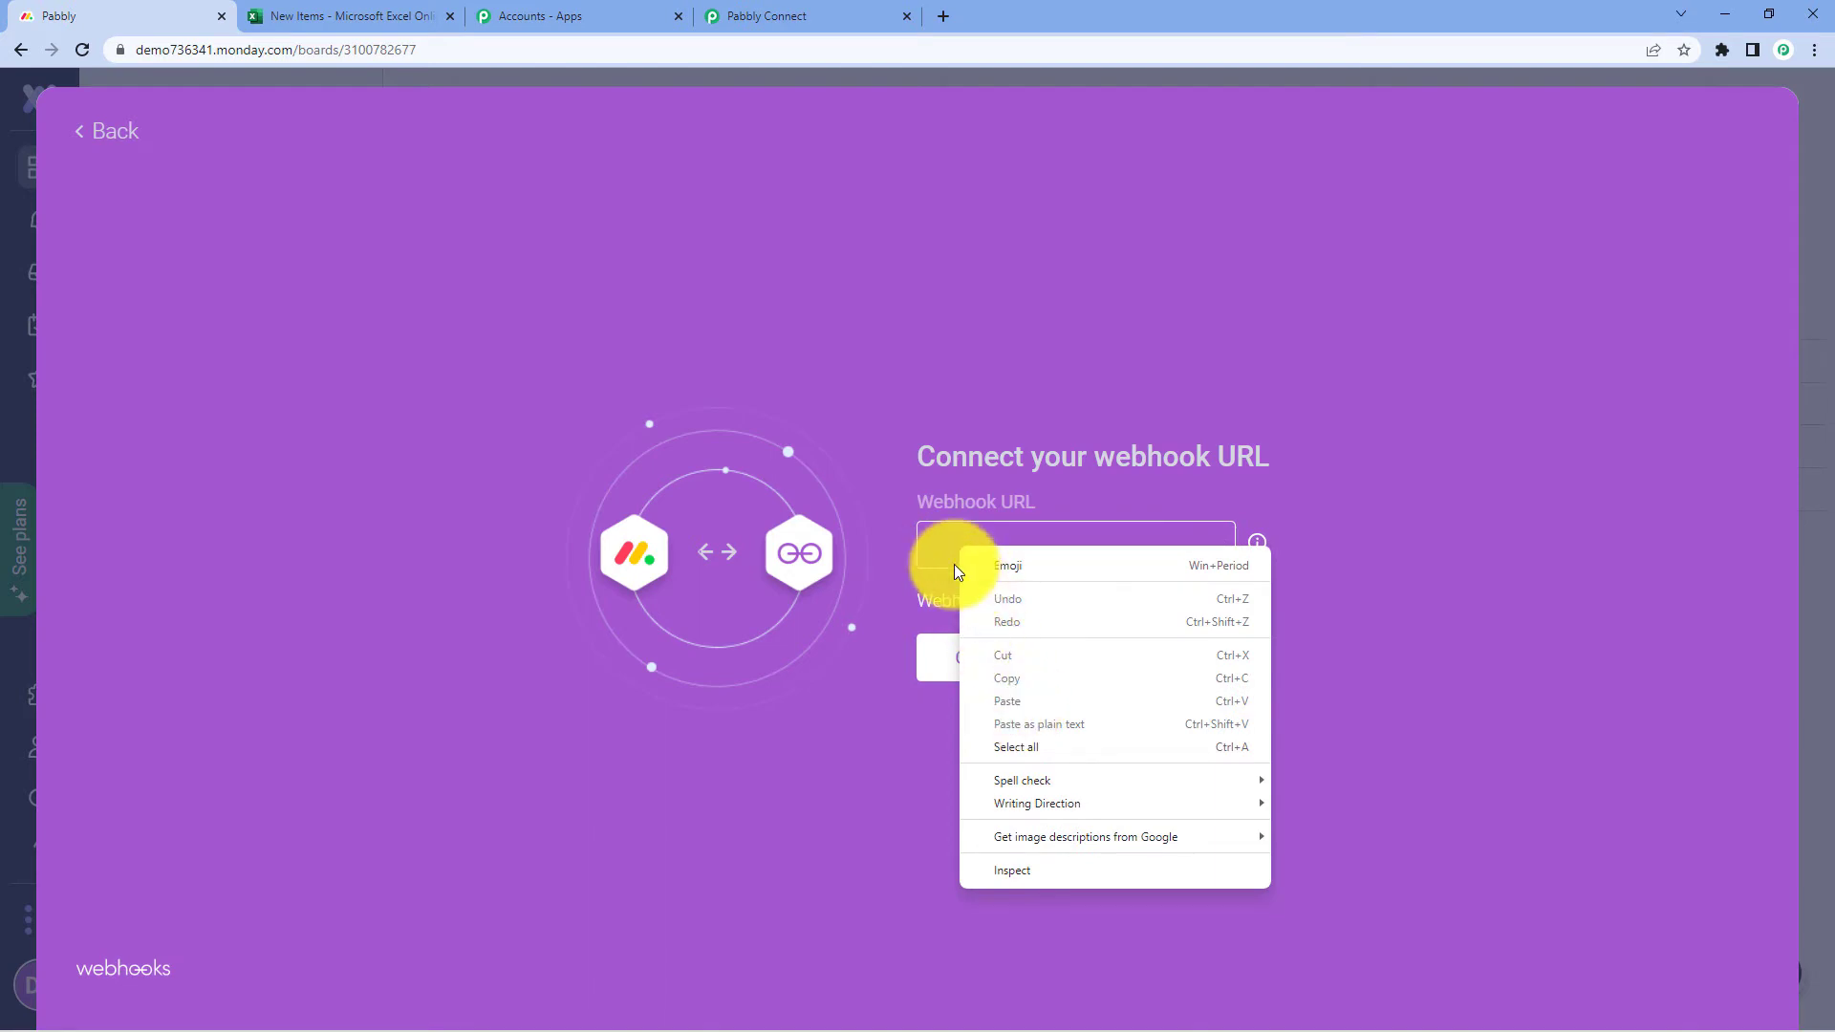
{"action": "left_click", "coordinate": [945, 547]}
{"action": "right_click", "coordinate": [945, 548]}
{"action": "left_click", "coordinate": [1020, 709]}
{"action": "left_click", "coordinate": [987, 668]}
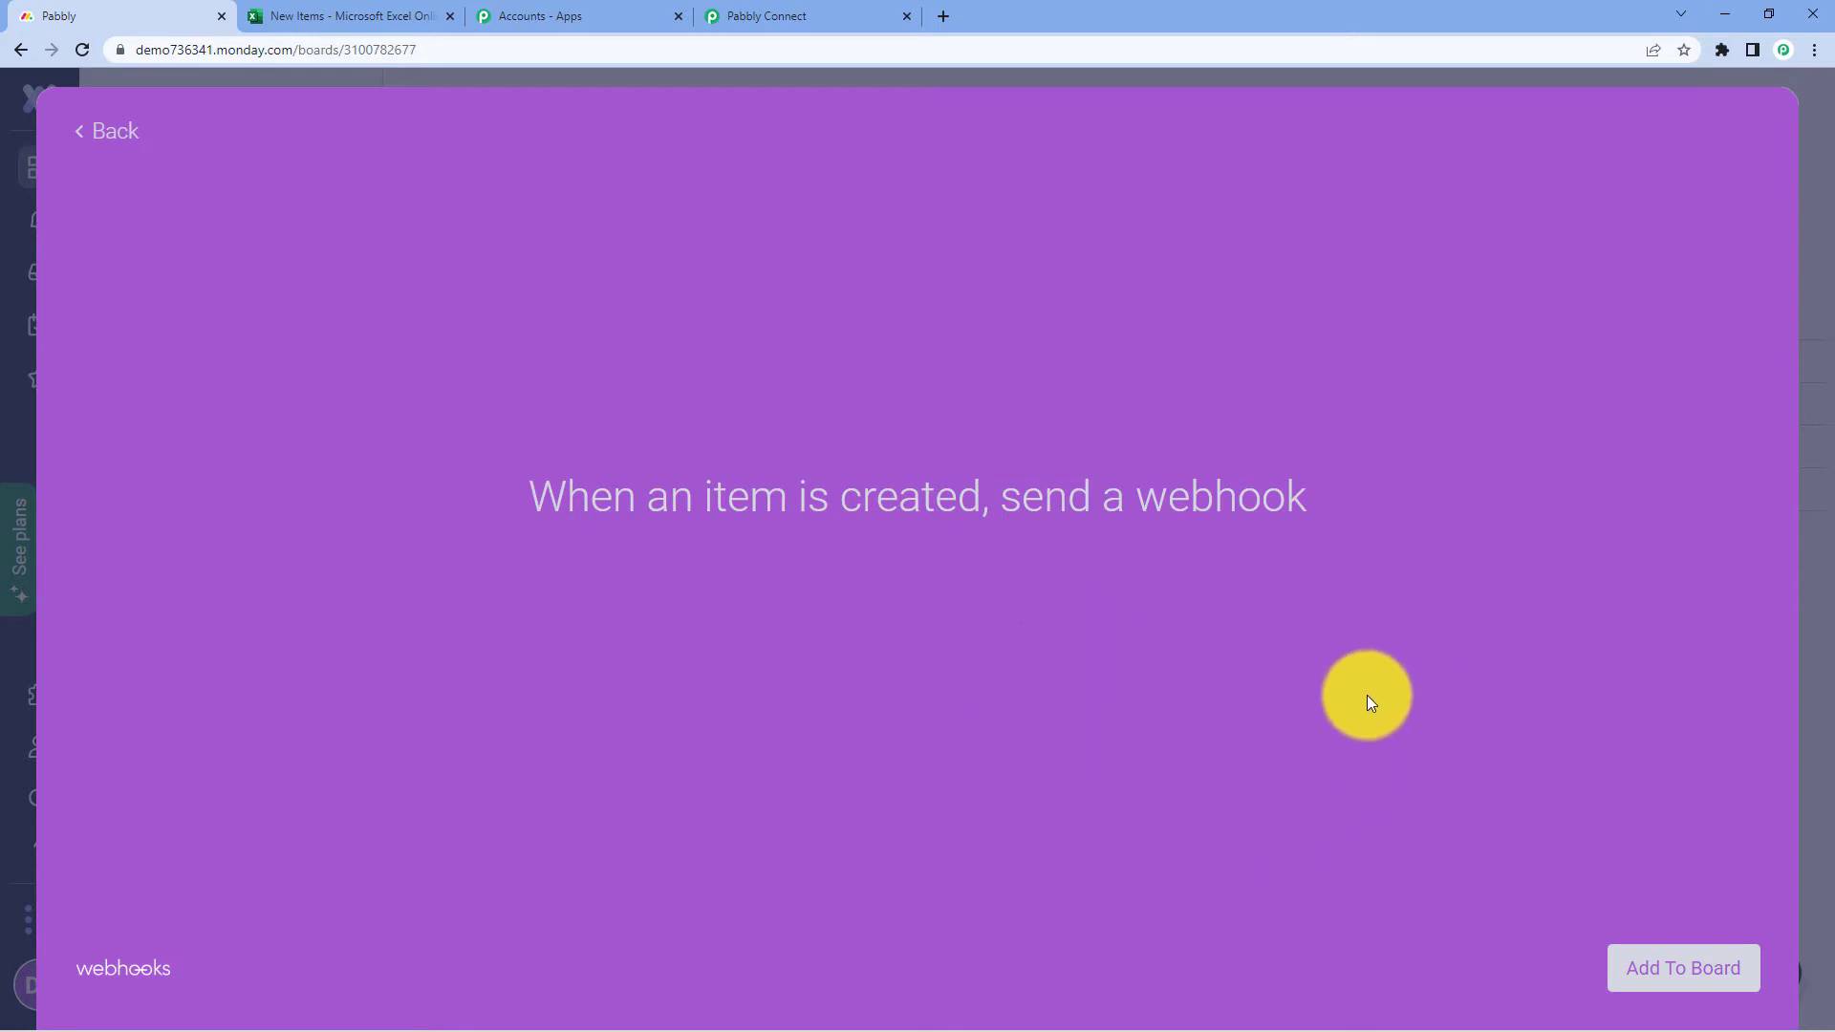
- Add the connected webhook recipe to the board, close the board integrations and return to the trigger setup in Pabbly Connect
{"action": "left_click", "coordinate": [1686, 973]}
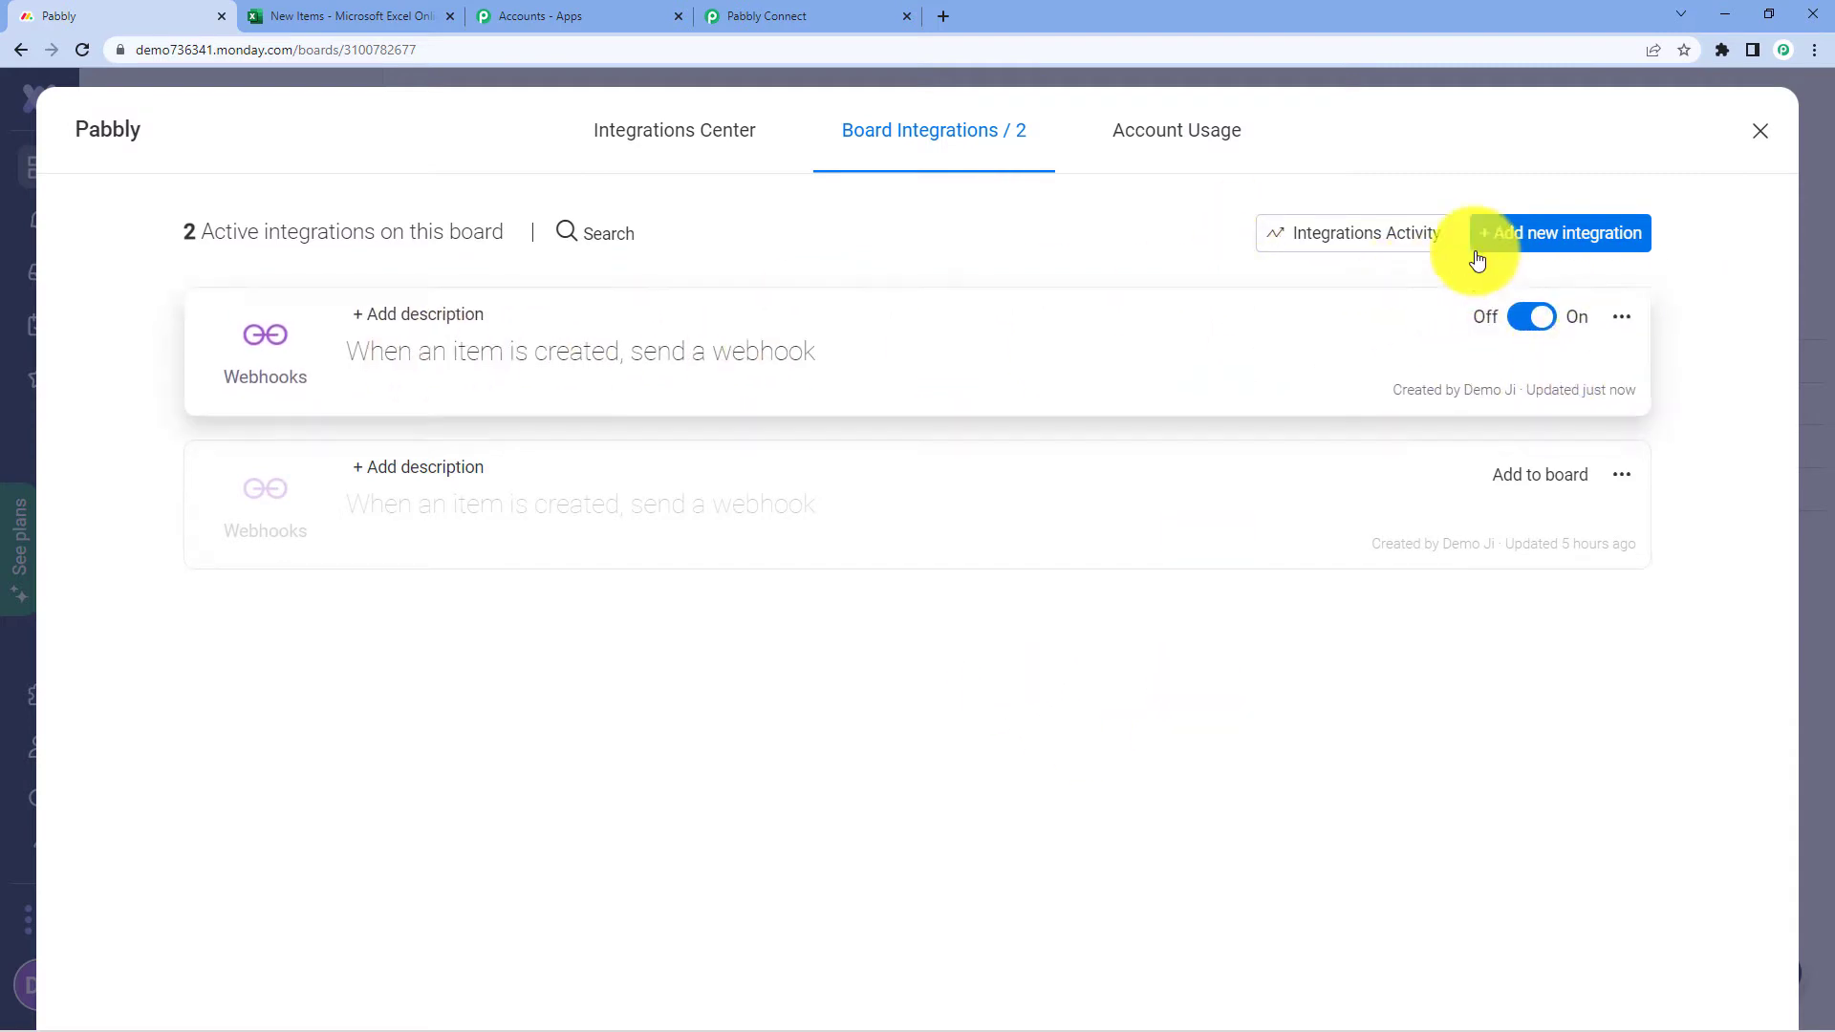
{"action": "left_click", "coordinate": [1762, 132]}
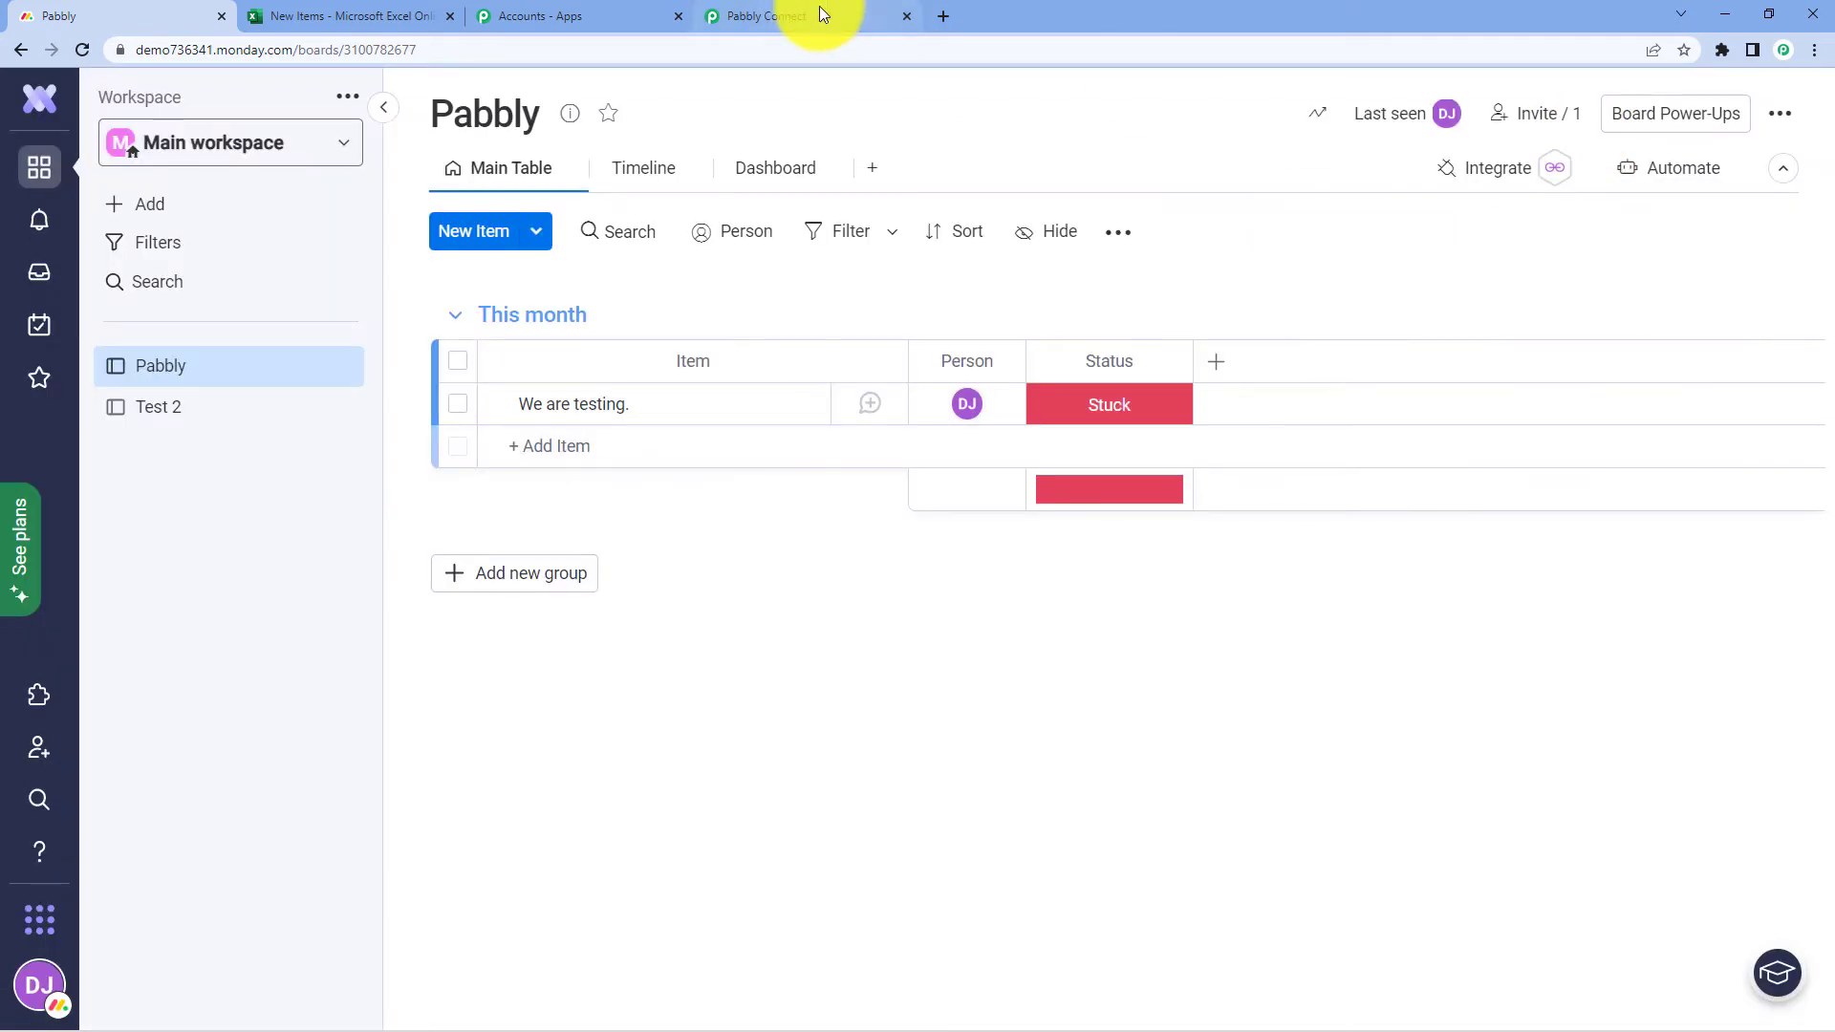
{"action": "left_click", "coordinate": [818, 6]}
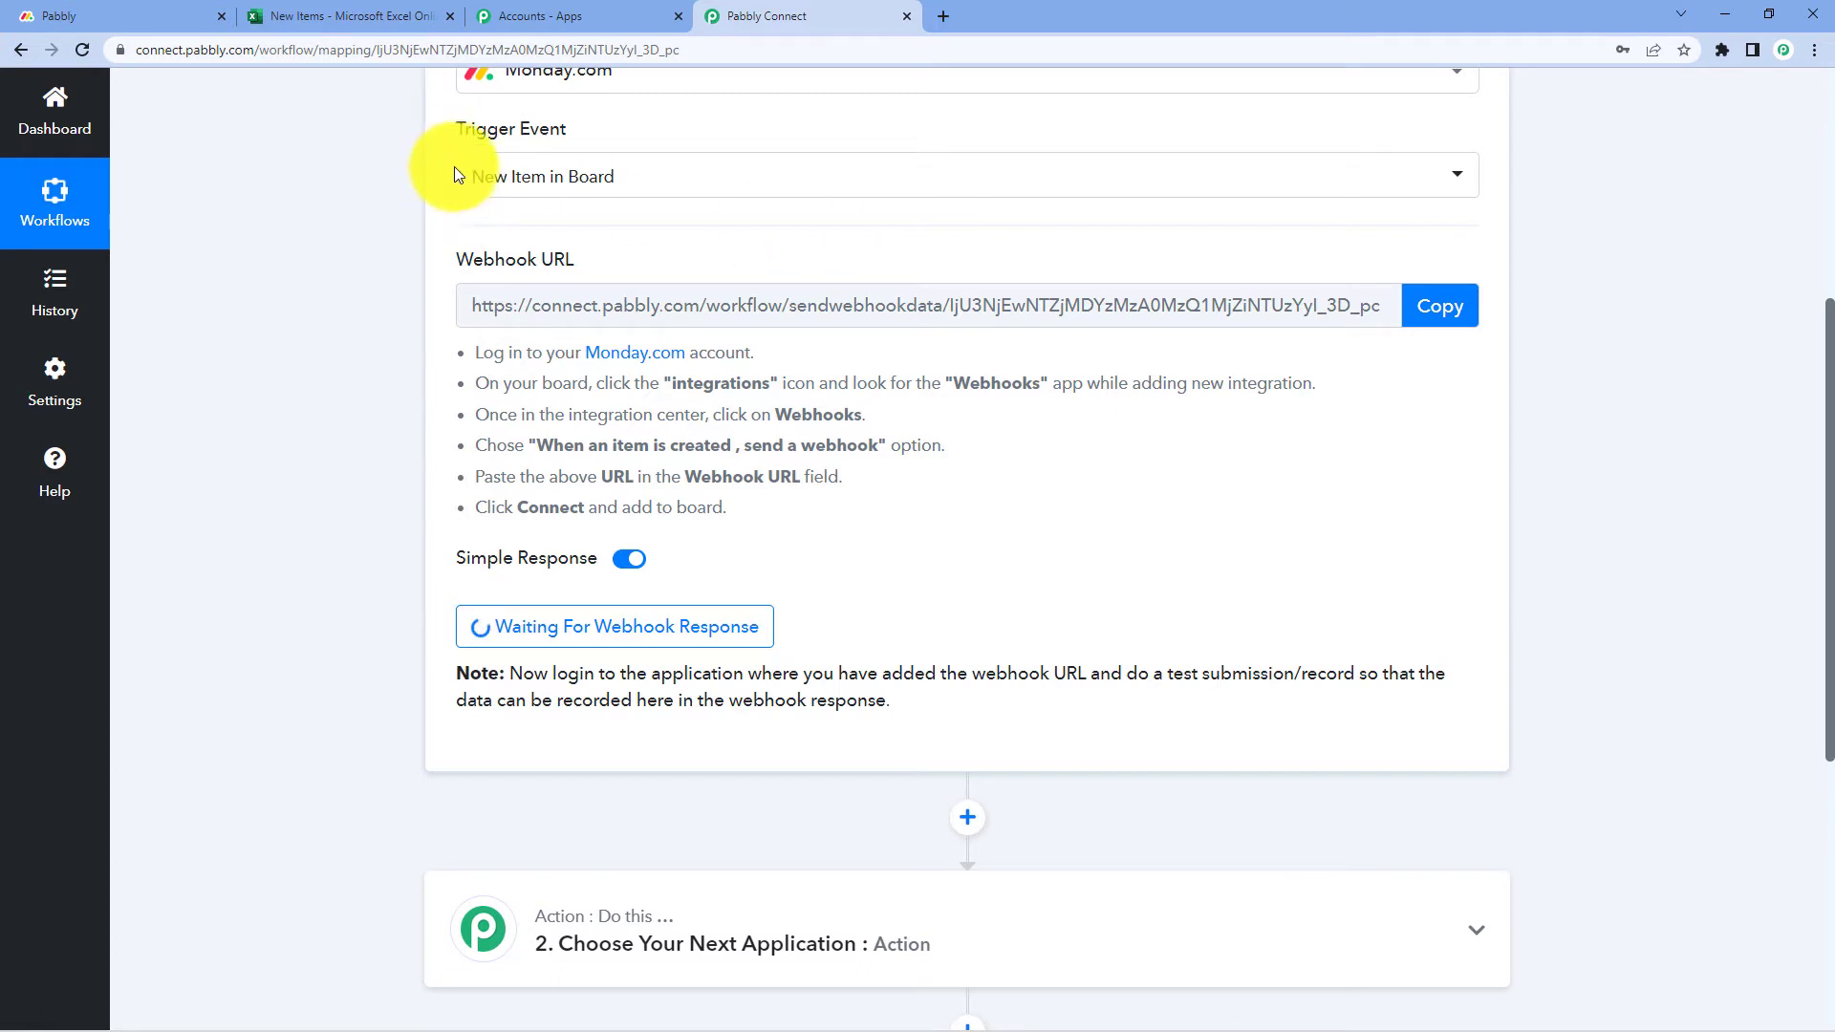
- Switch to Monday.com and add an item named "MS Excel Integration is Pending" to the This month group
{"action": "left_click", "coordinate": [195, 9]}
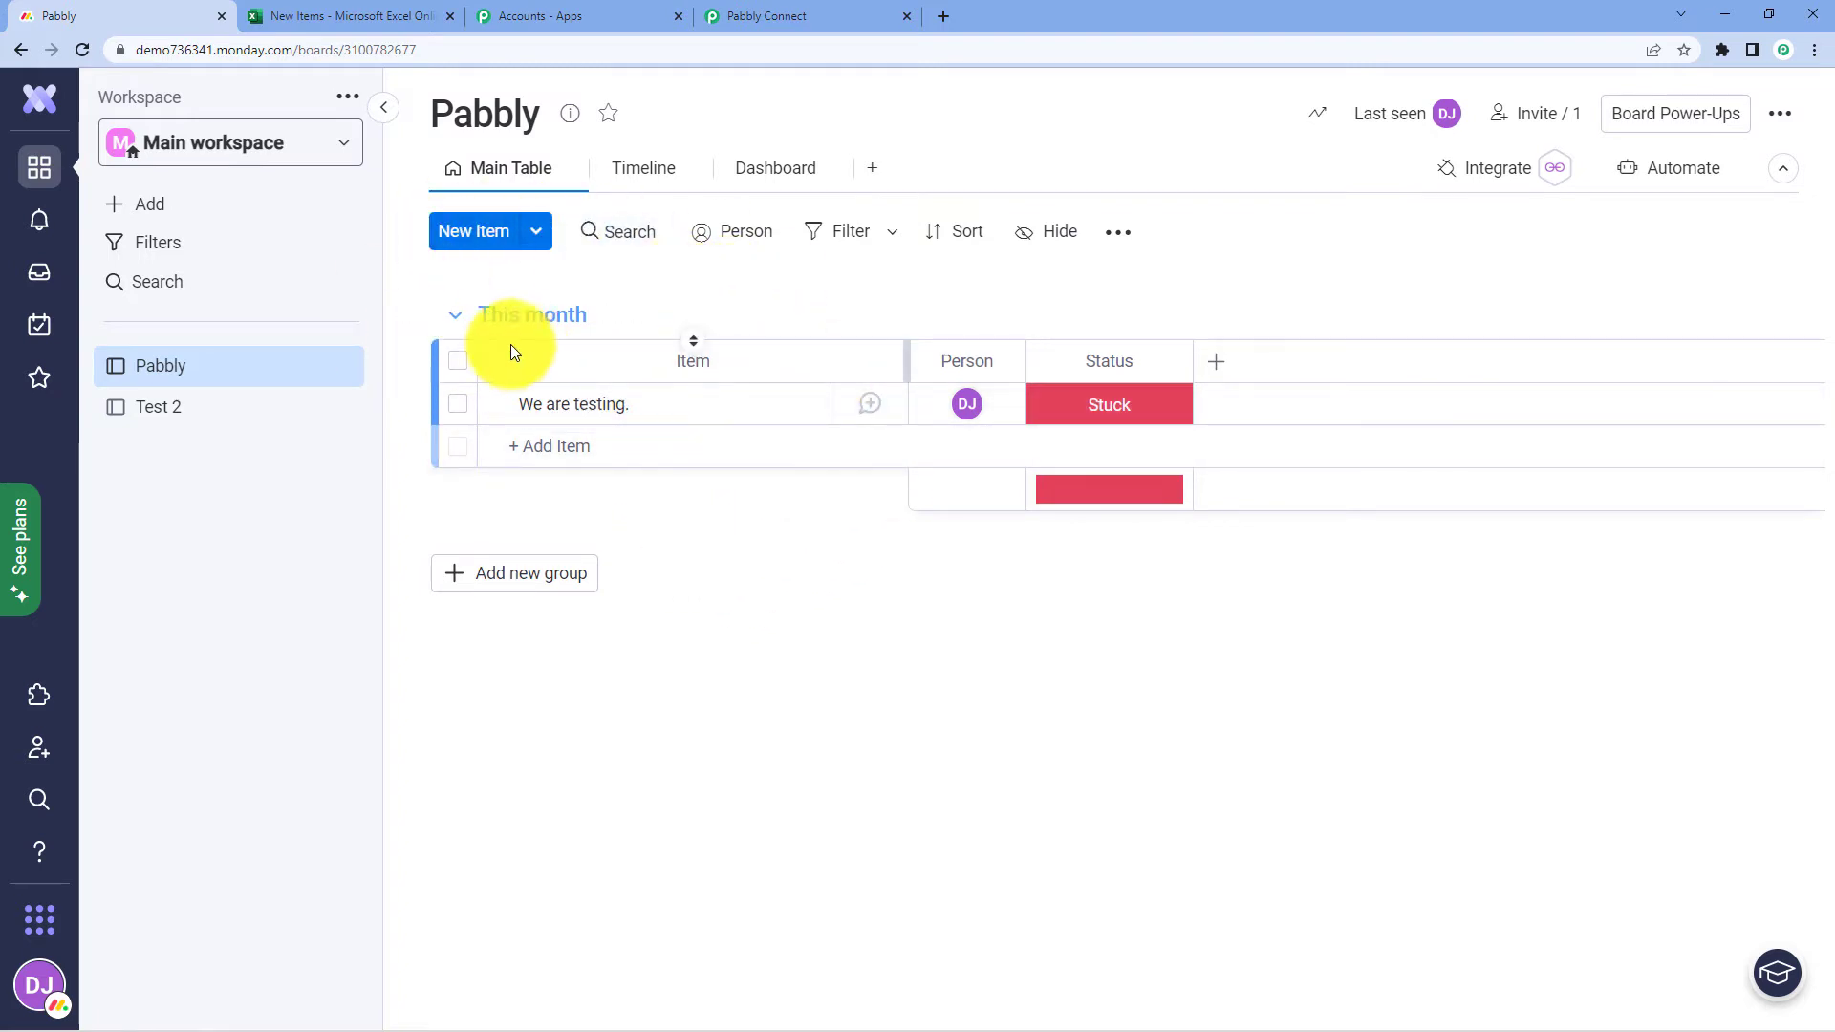
{"action": "left_click", "coordinate": [592, 442]}
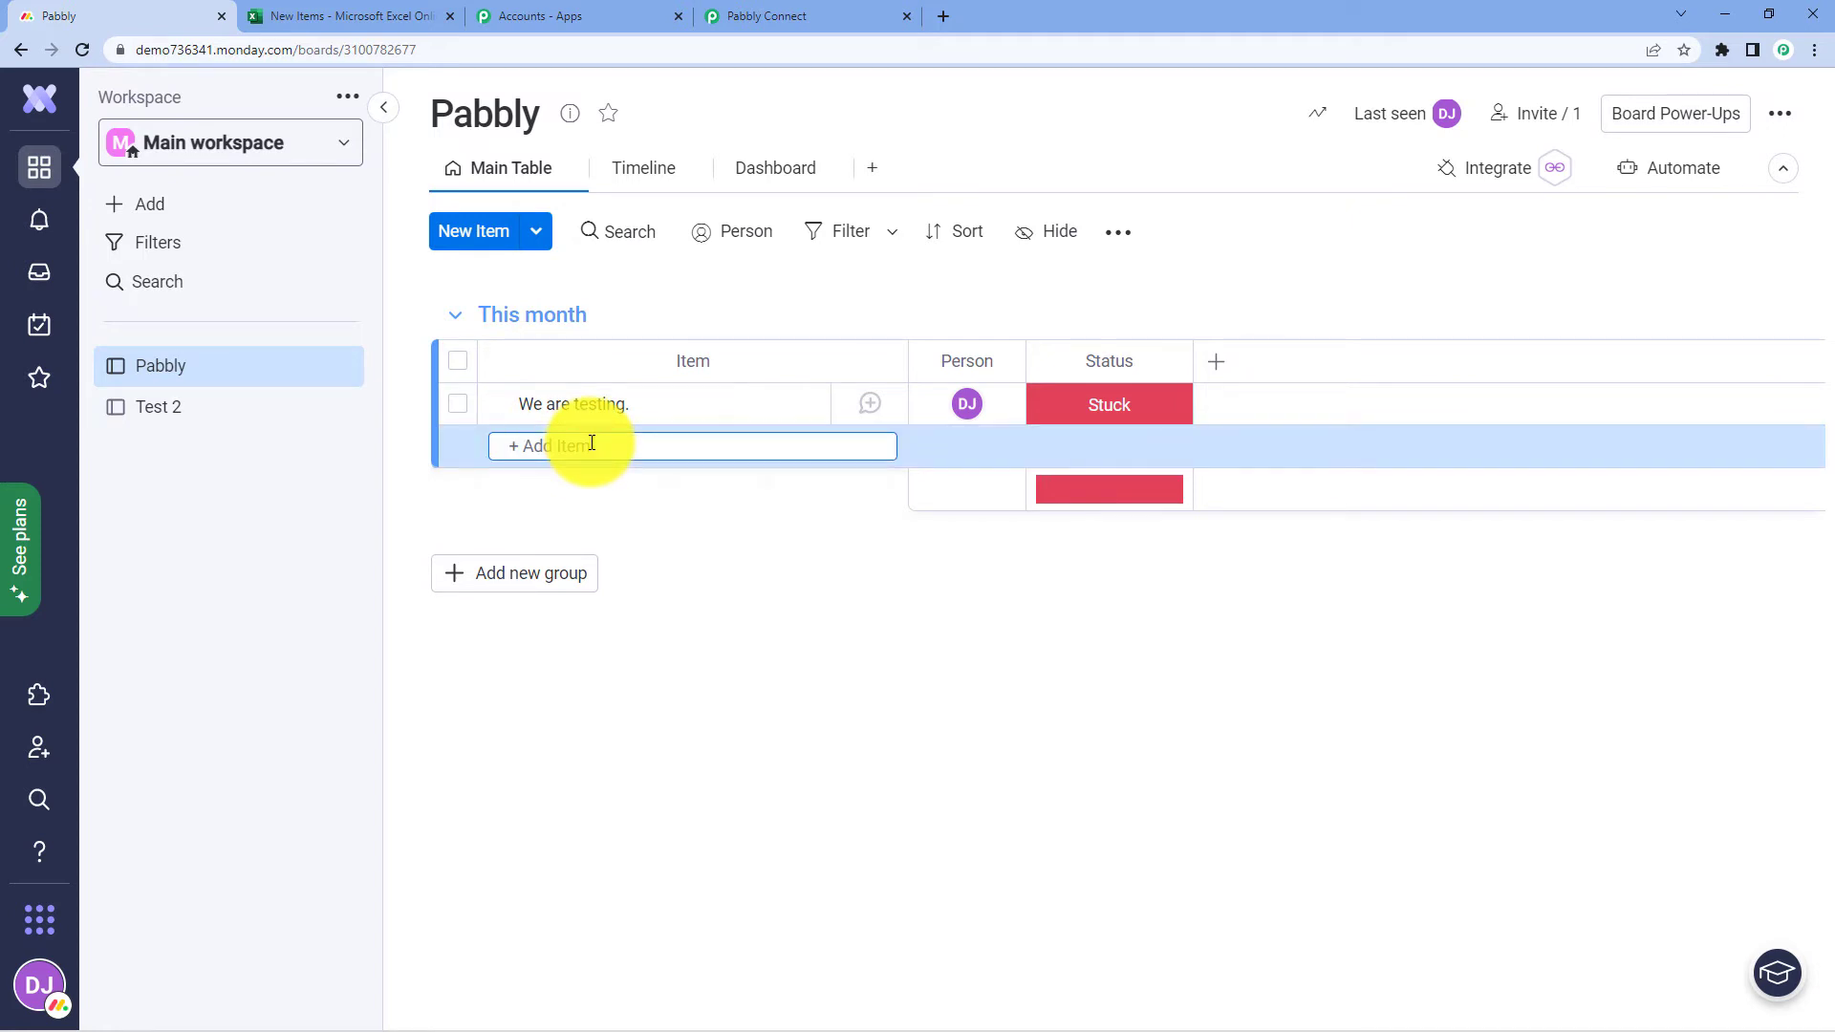
{"action": "type", "text": "MS Exel Integratio is Pending"}
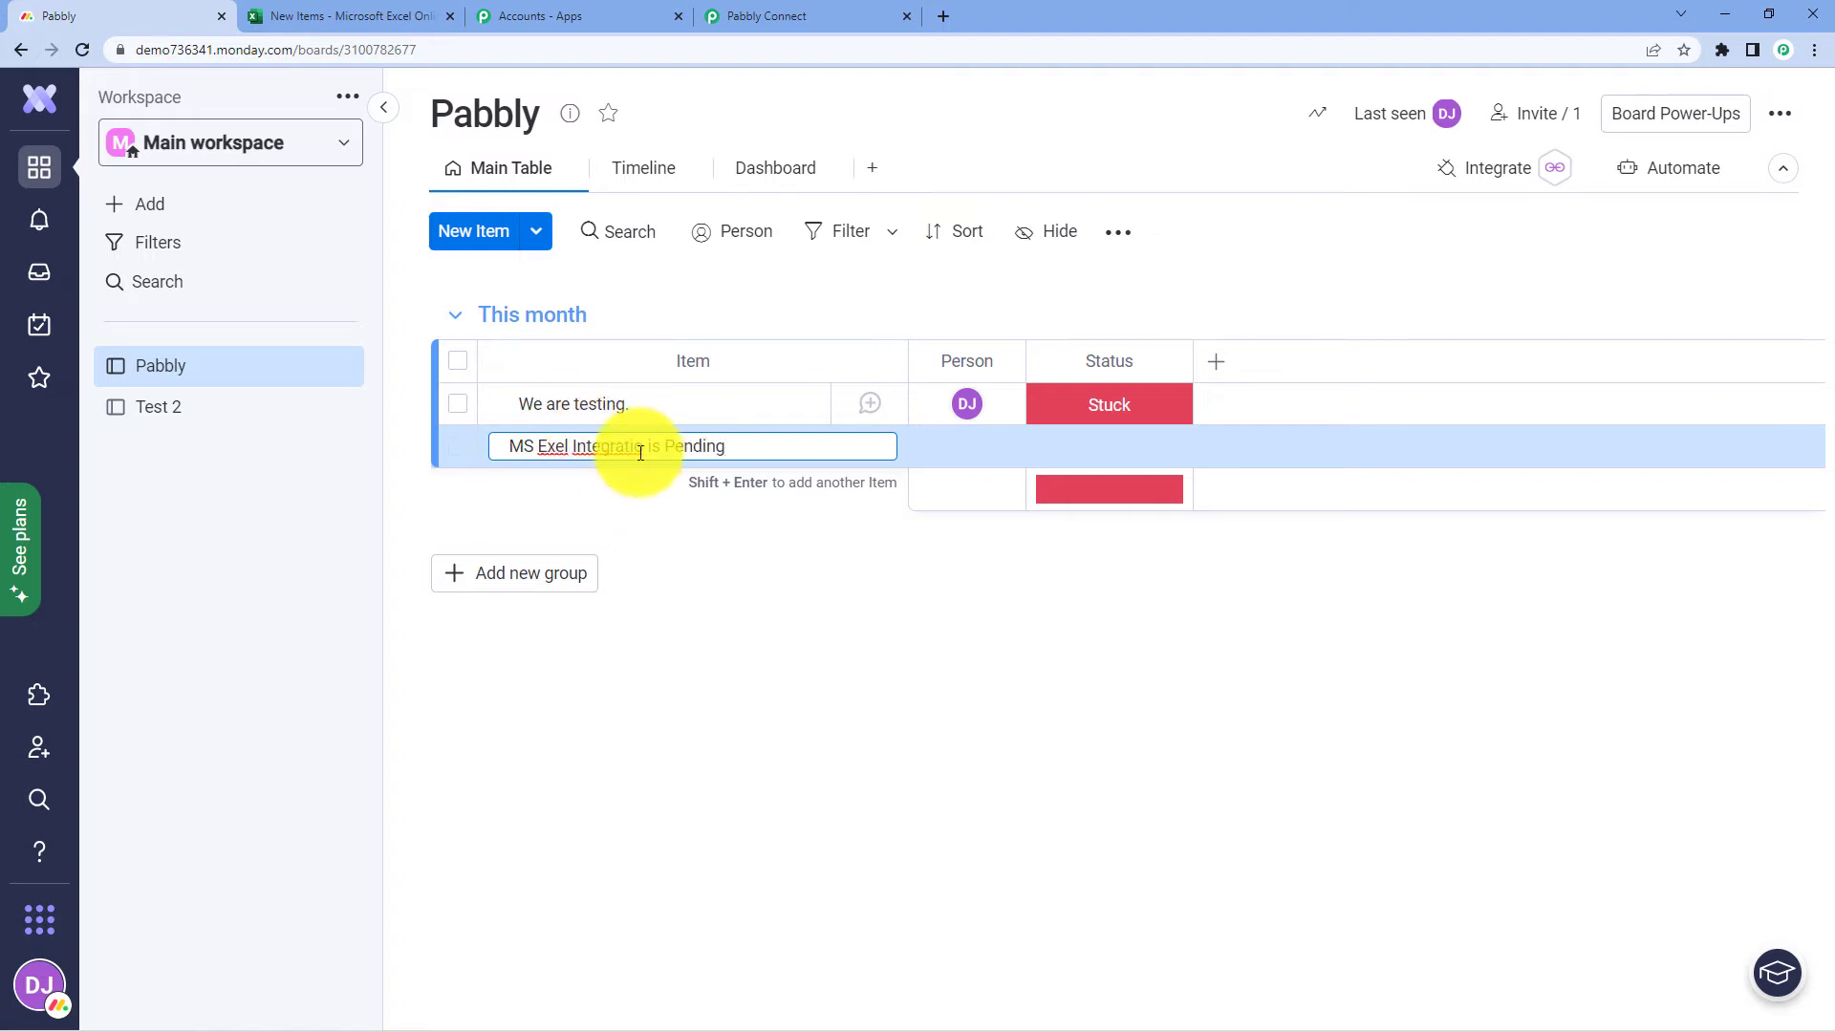
{"action": "right_click", "coordinate": [625, 445]}
{"action": "left_click", "coordinate": [662, 464]}
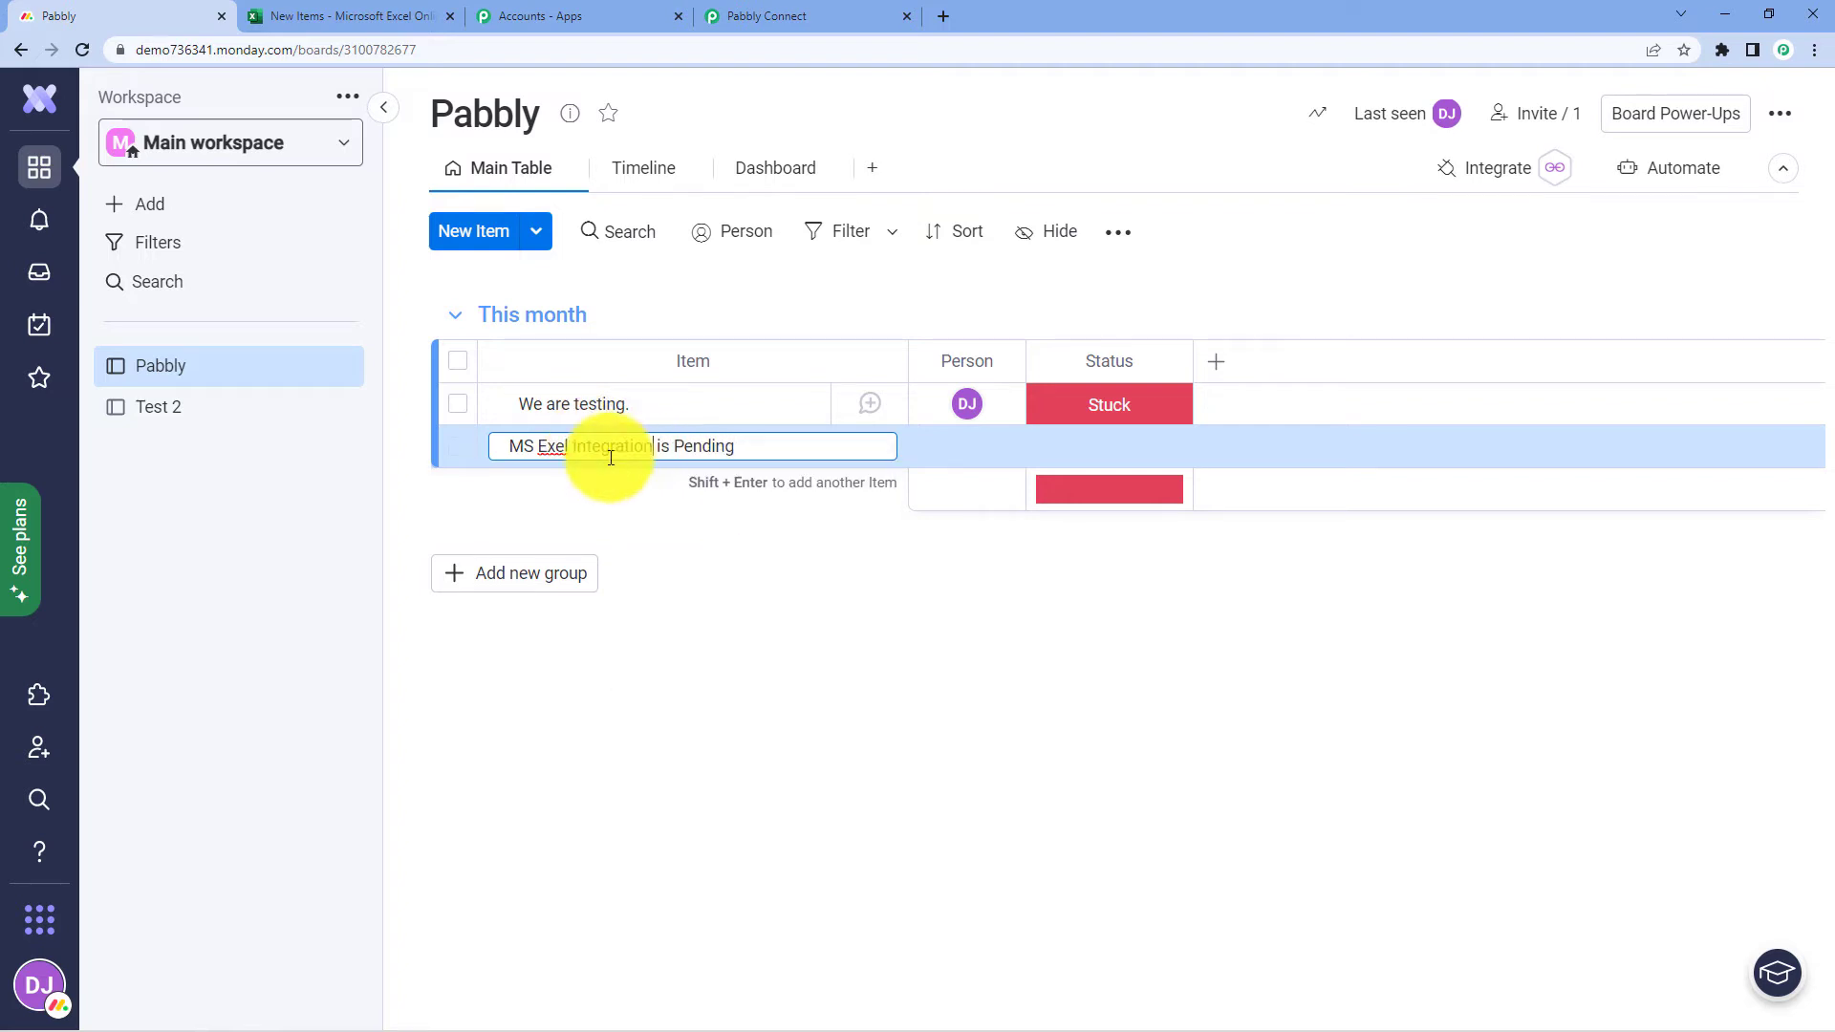
{"action": "left_click", "coordinate": [562, 449]}
{"action": "type", "text": "c"}
{"action": "key", "text": "Return"}
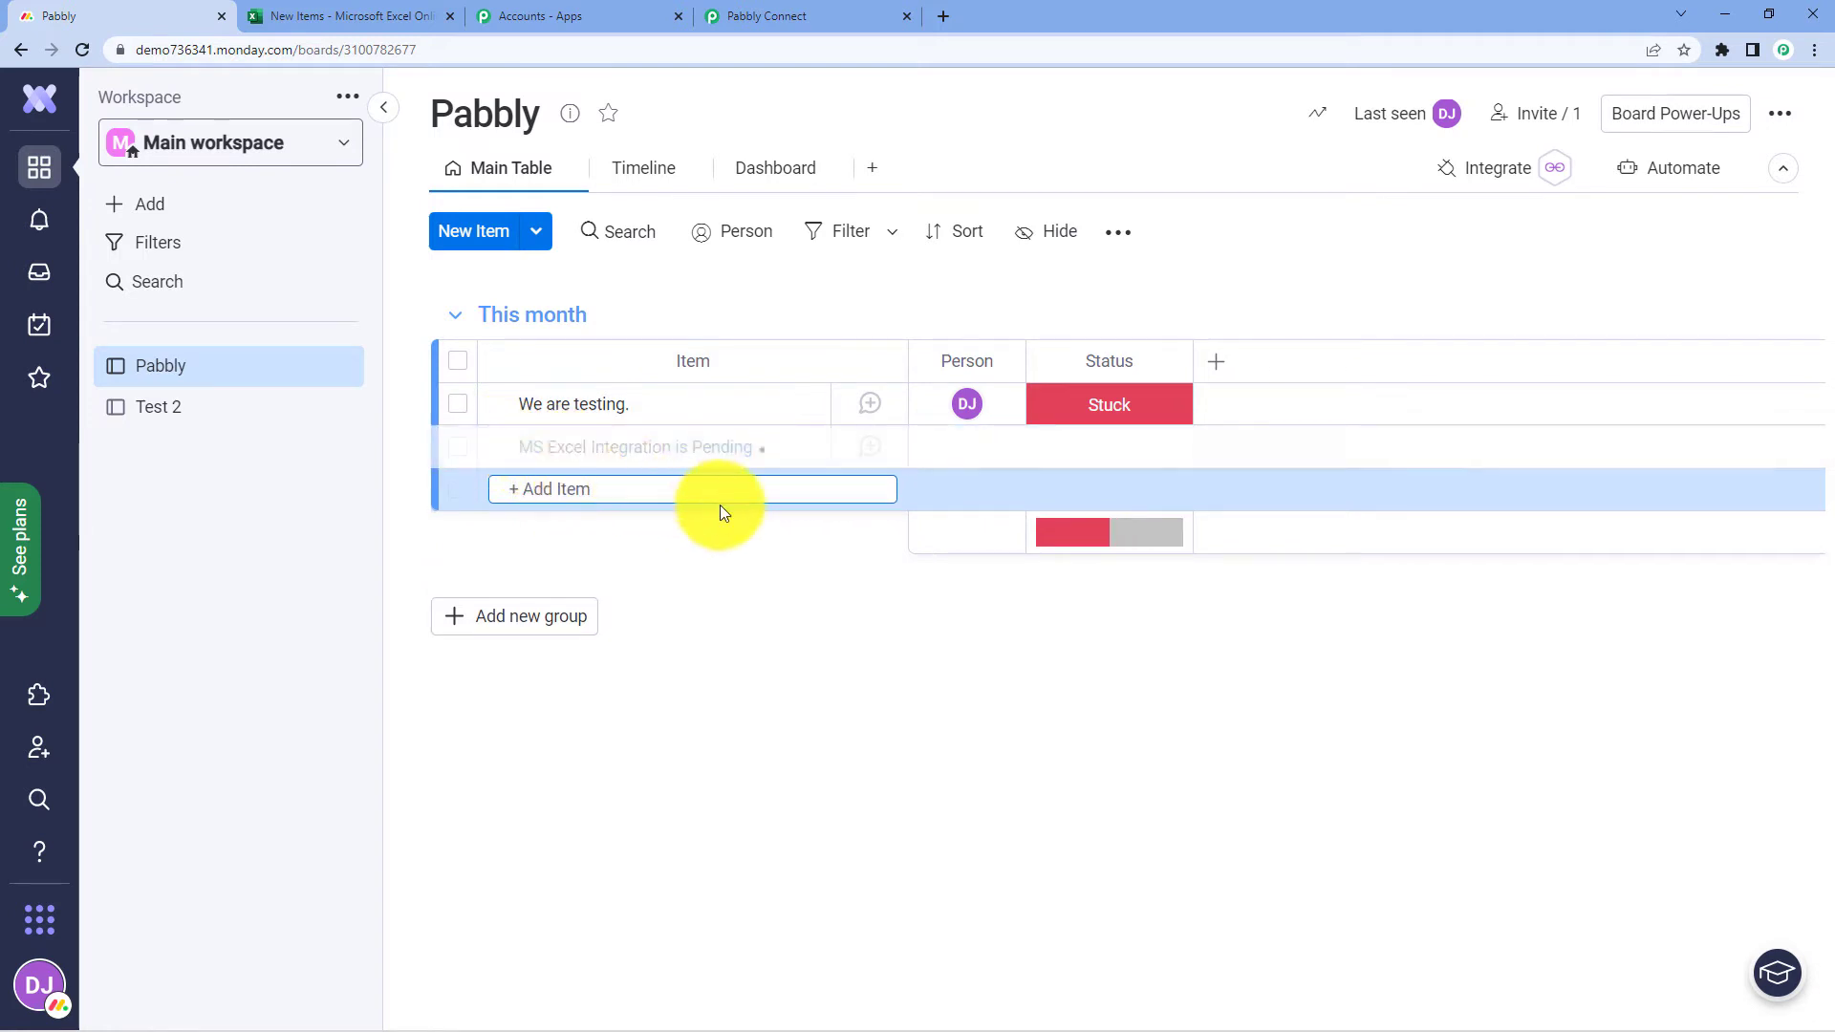
- Assign the test user to the "MS Excel Integration is Pending" item and set its status to Stuck
{"action": "left_click", "coordinate": [970, 446]}
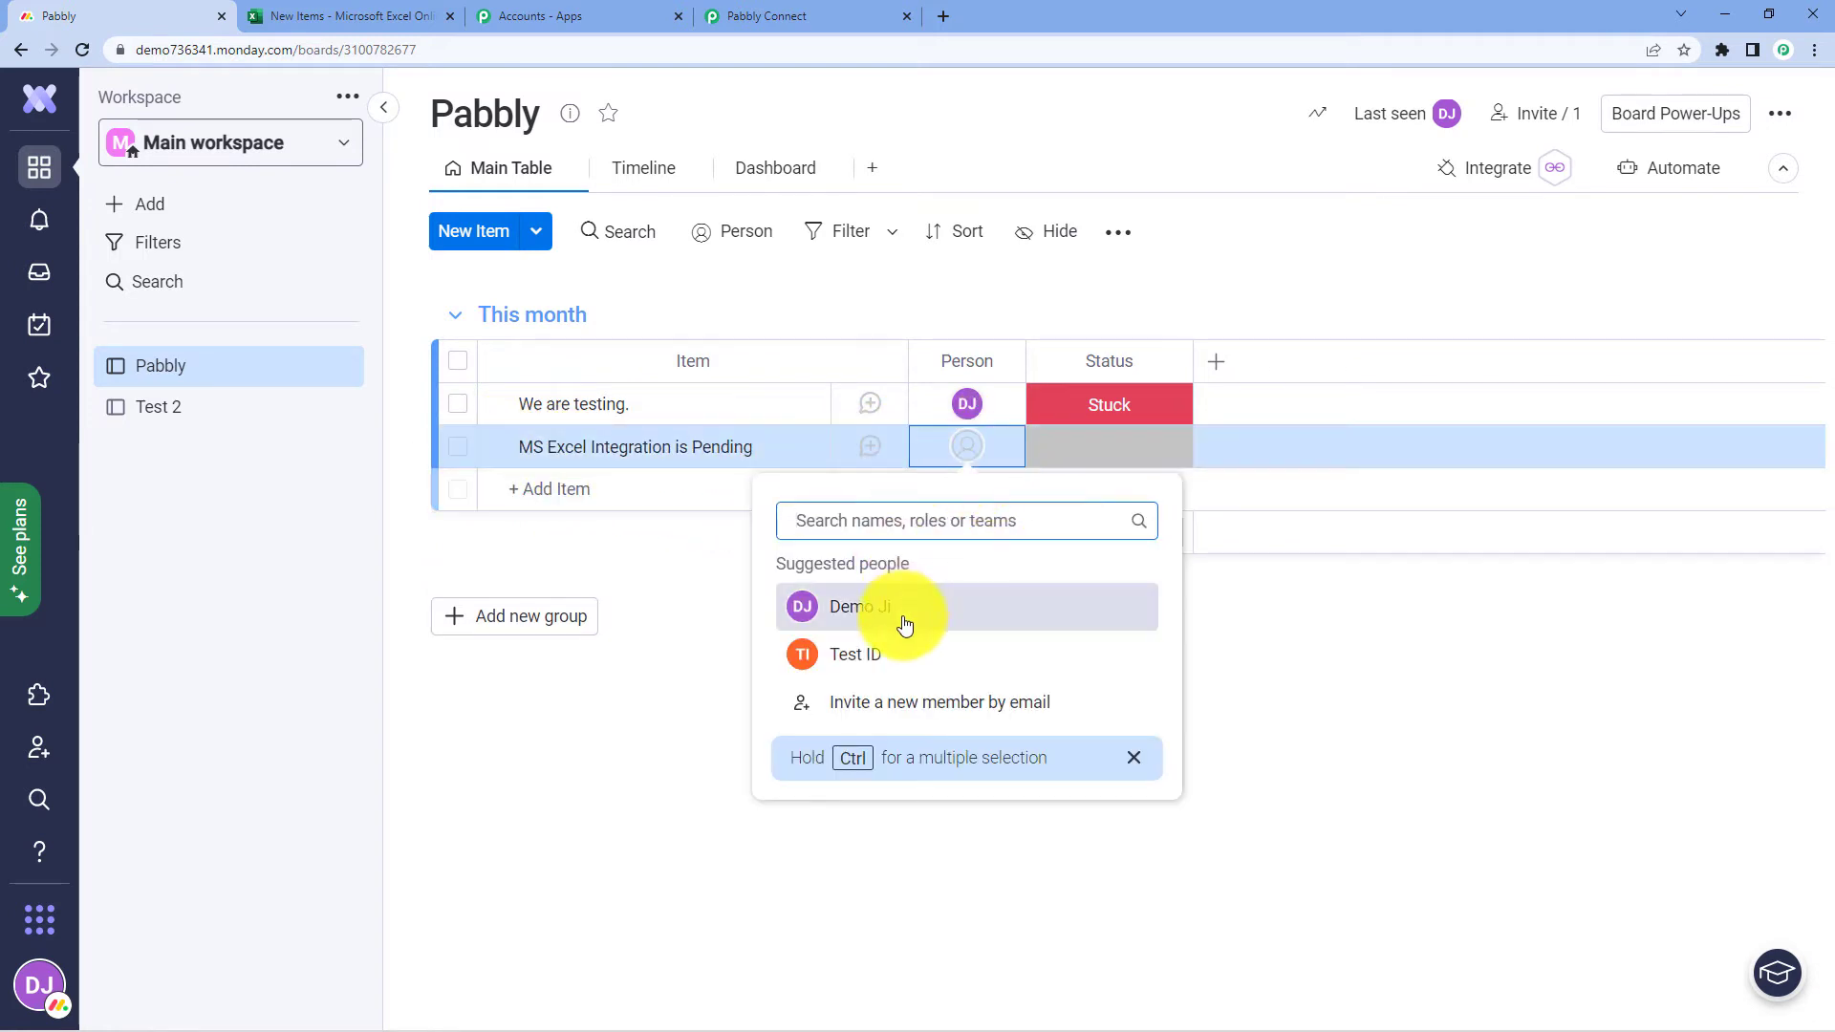
{"action": "left_click", "coordinate": [900, 656]}
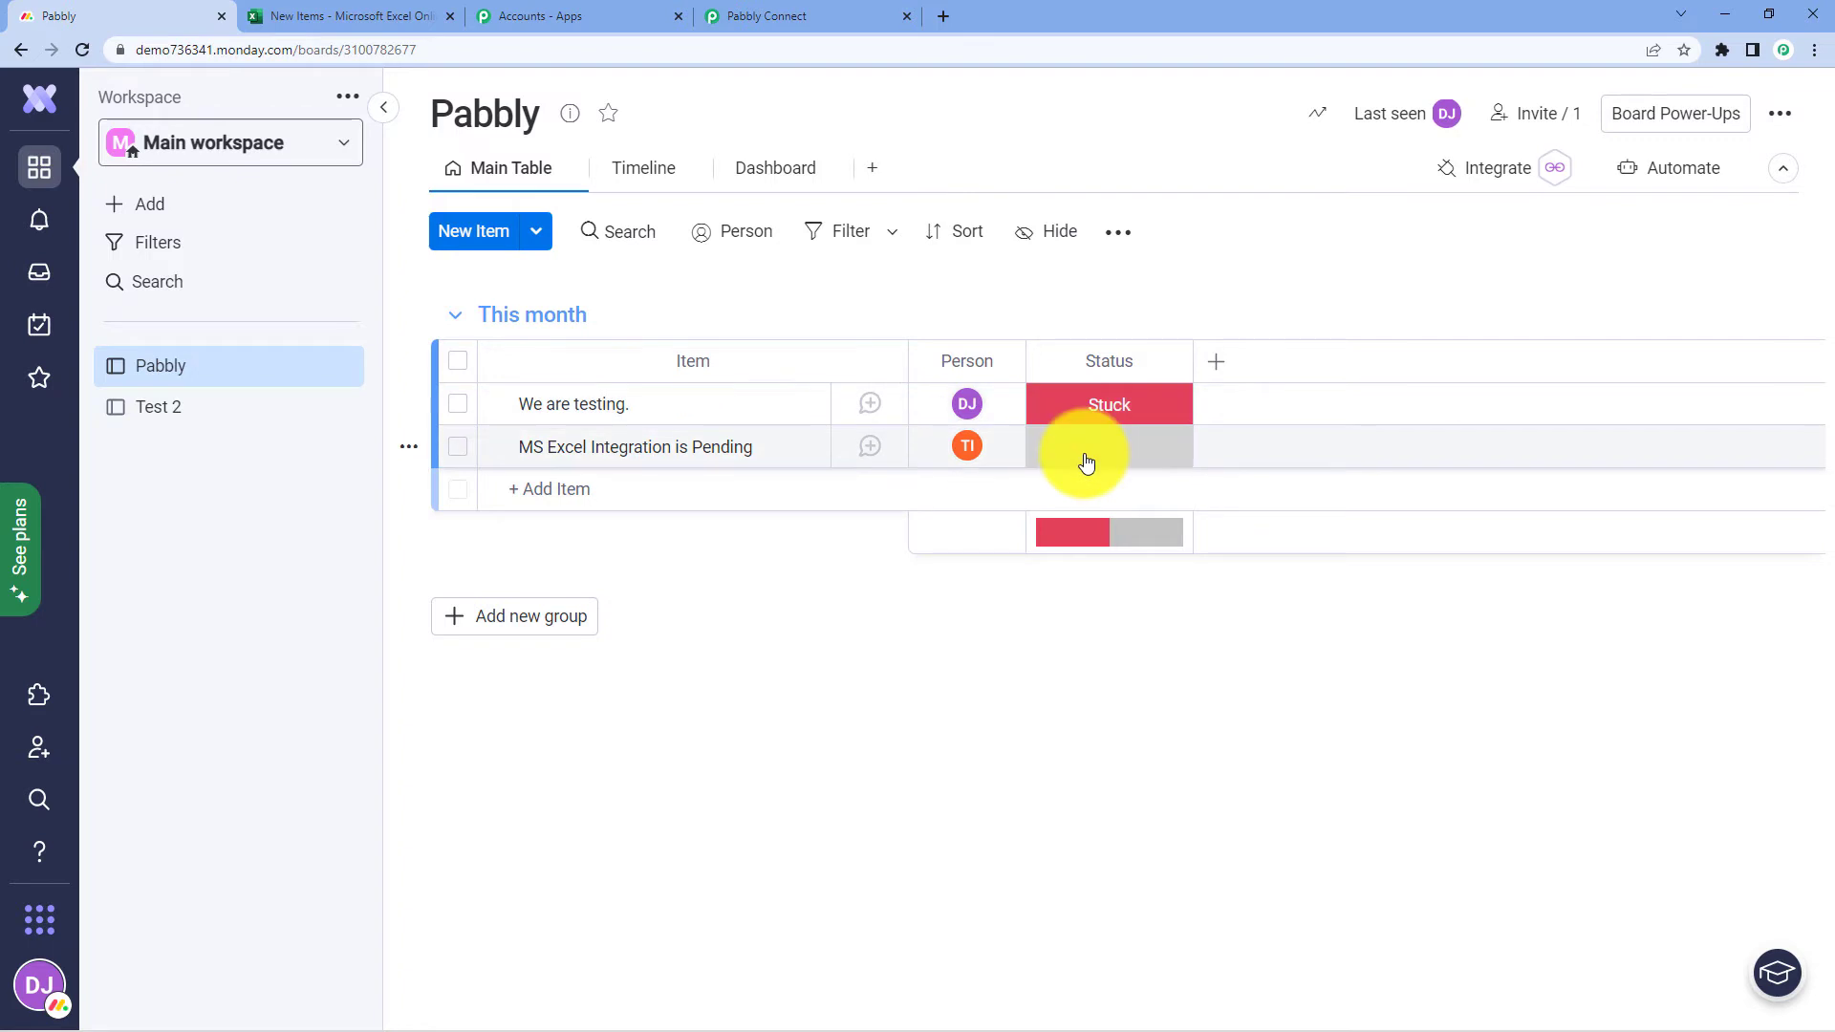
{"action": "left_click", "coordinate": [1088, 449]}
{"action": "left_click", "coordinate": [1114, 574]}
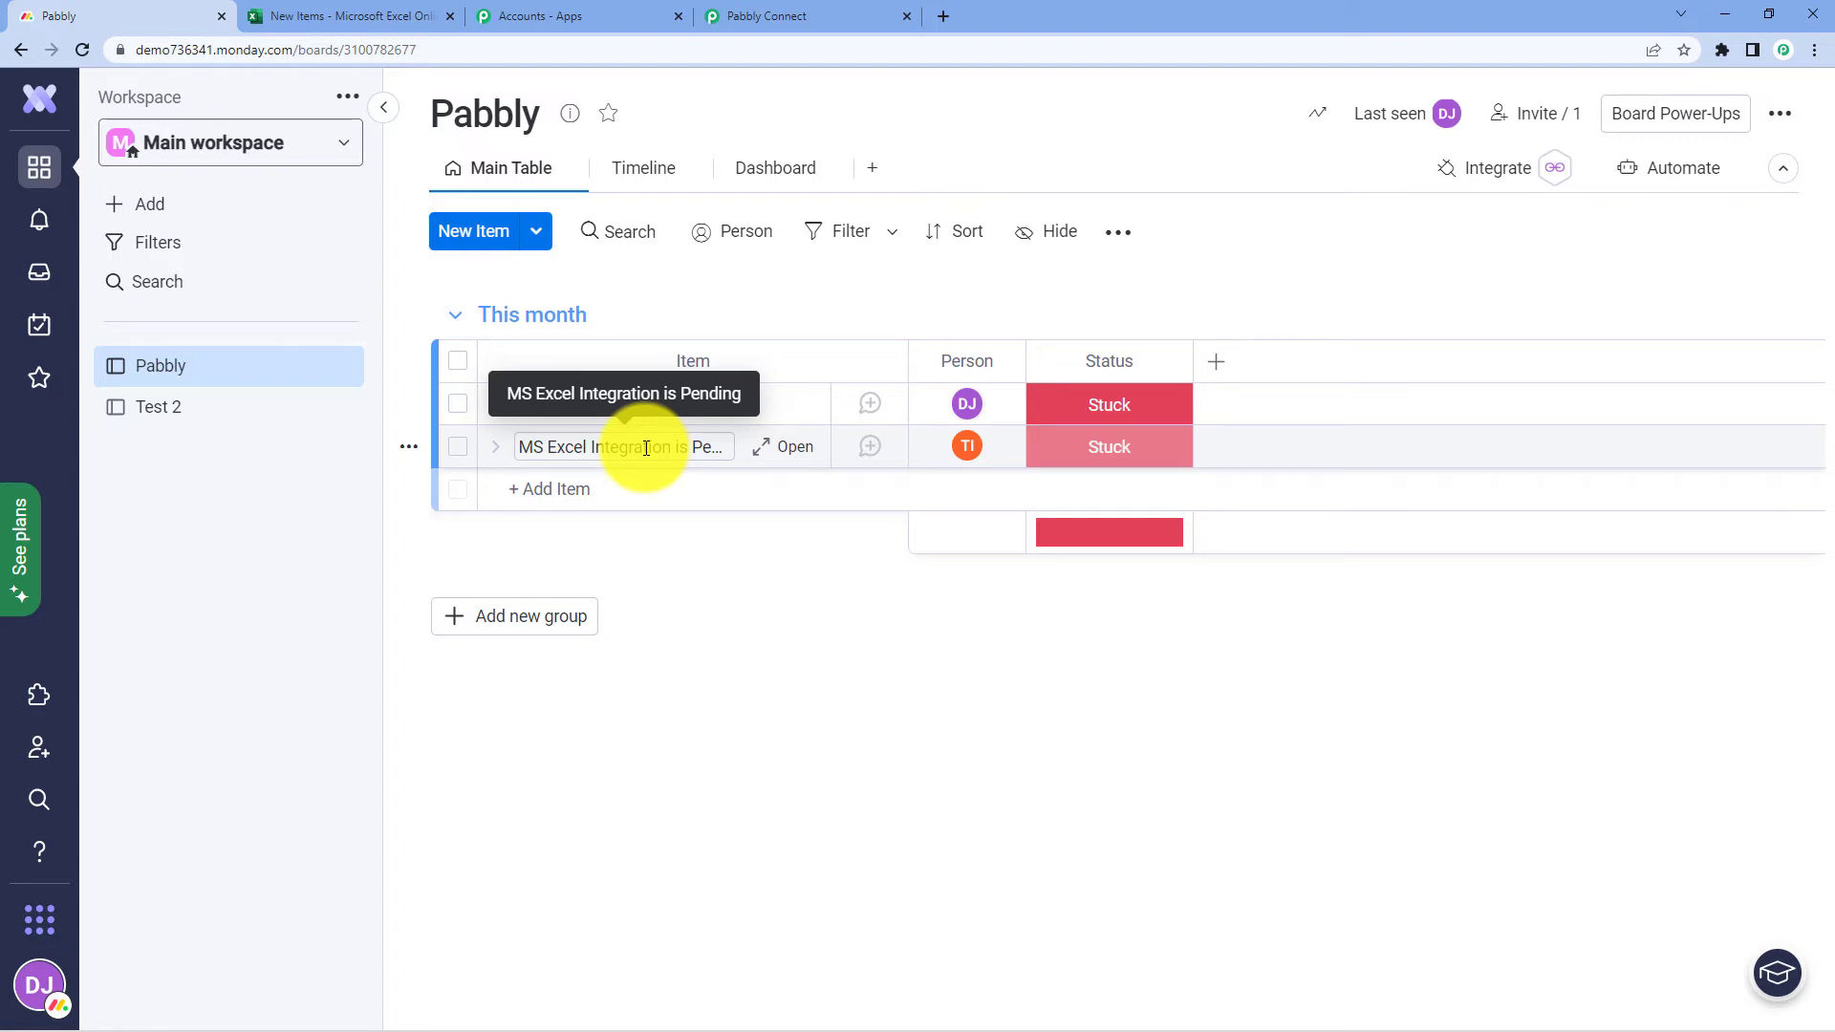
- Switch to Pabbly Connect and examine the captured webhook response, including the pulse name, group name and trigger time
{"action": "left_click", "coordinate": [749, 16]}
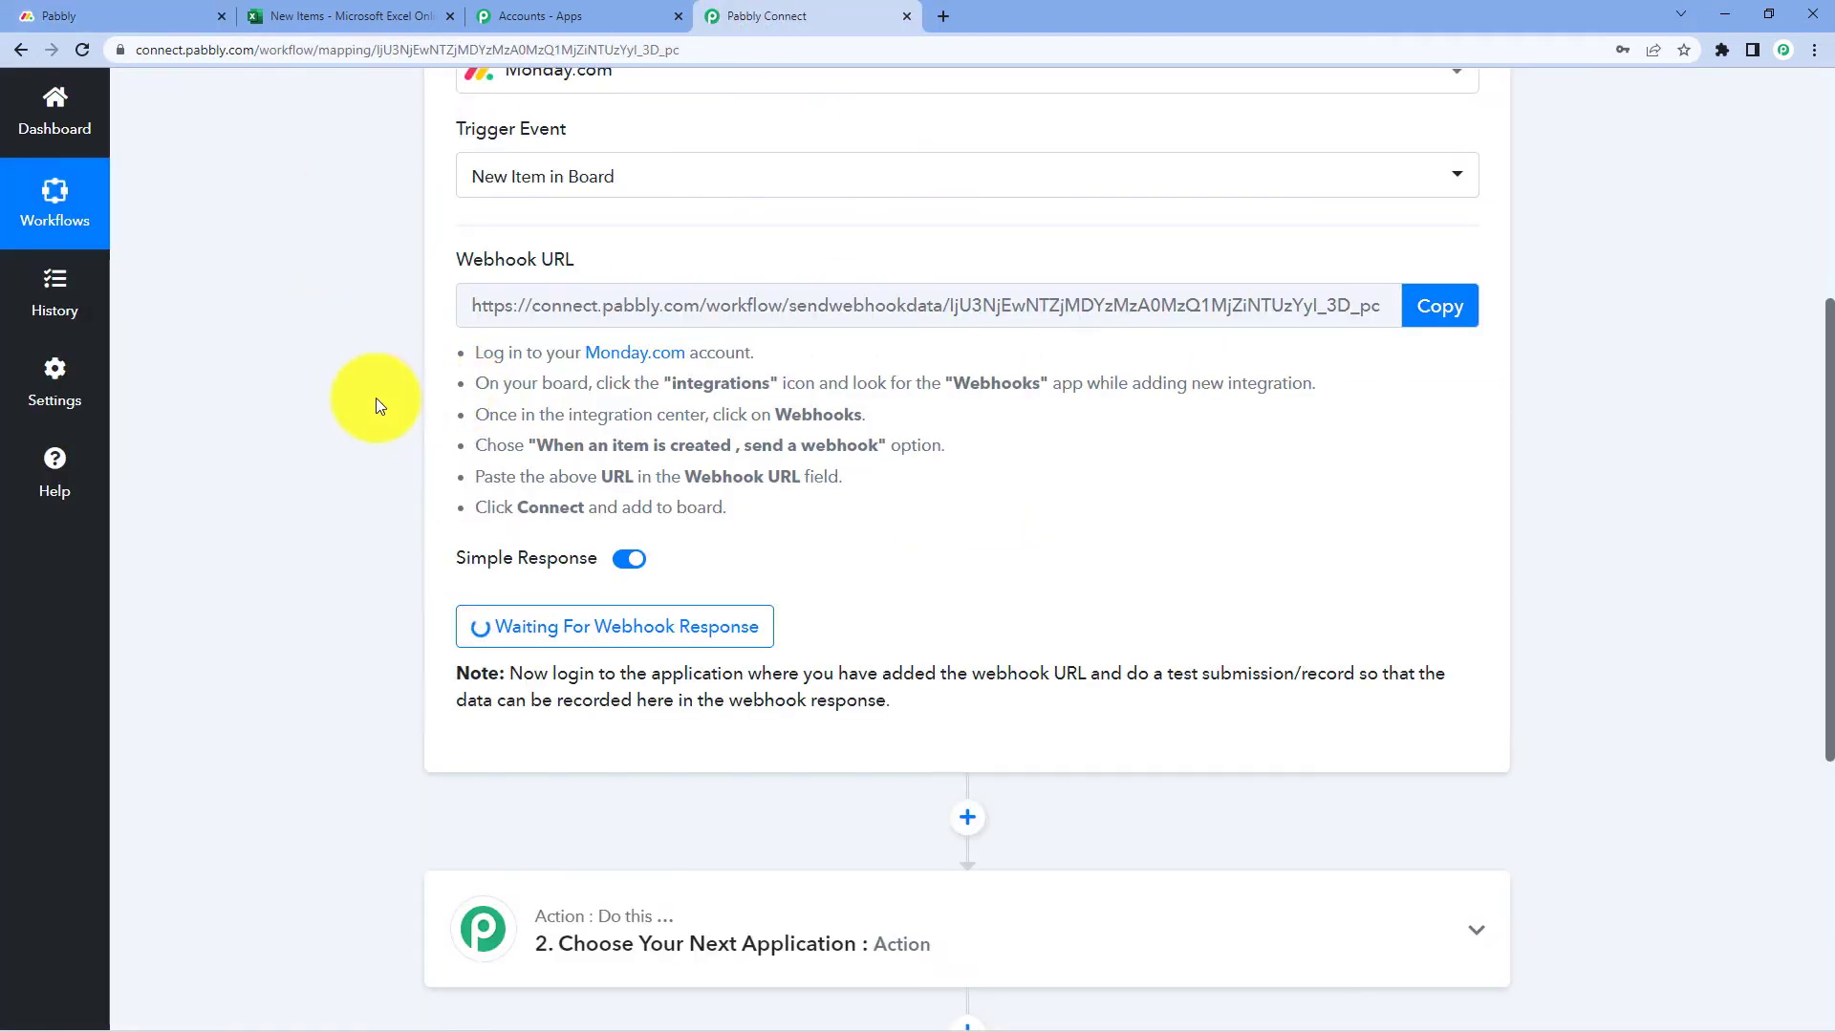
{"action": "scroll", "coordinate": [323, 426], "scroll_direction": "down", "scroll_amount": 1}
{"action": "scroll", "coordinate": [402, 413], "scroll_direction": "down", "scroll_amount": 1}
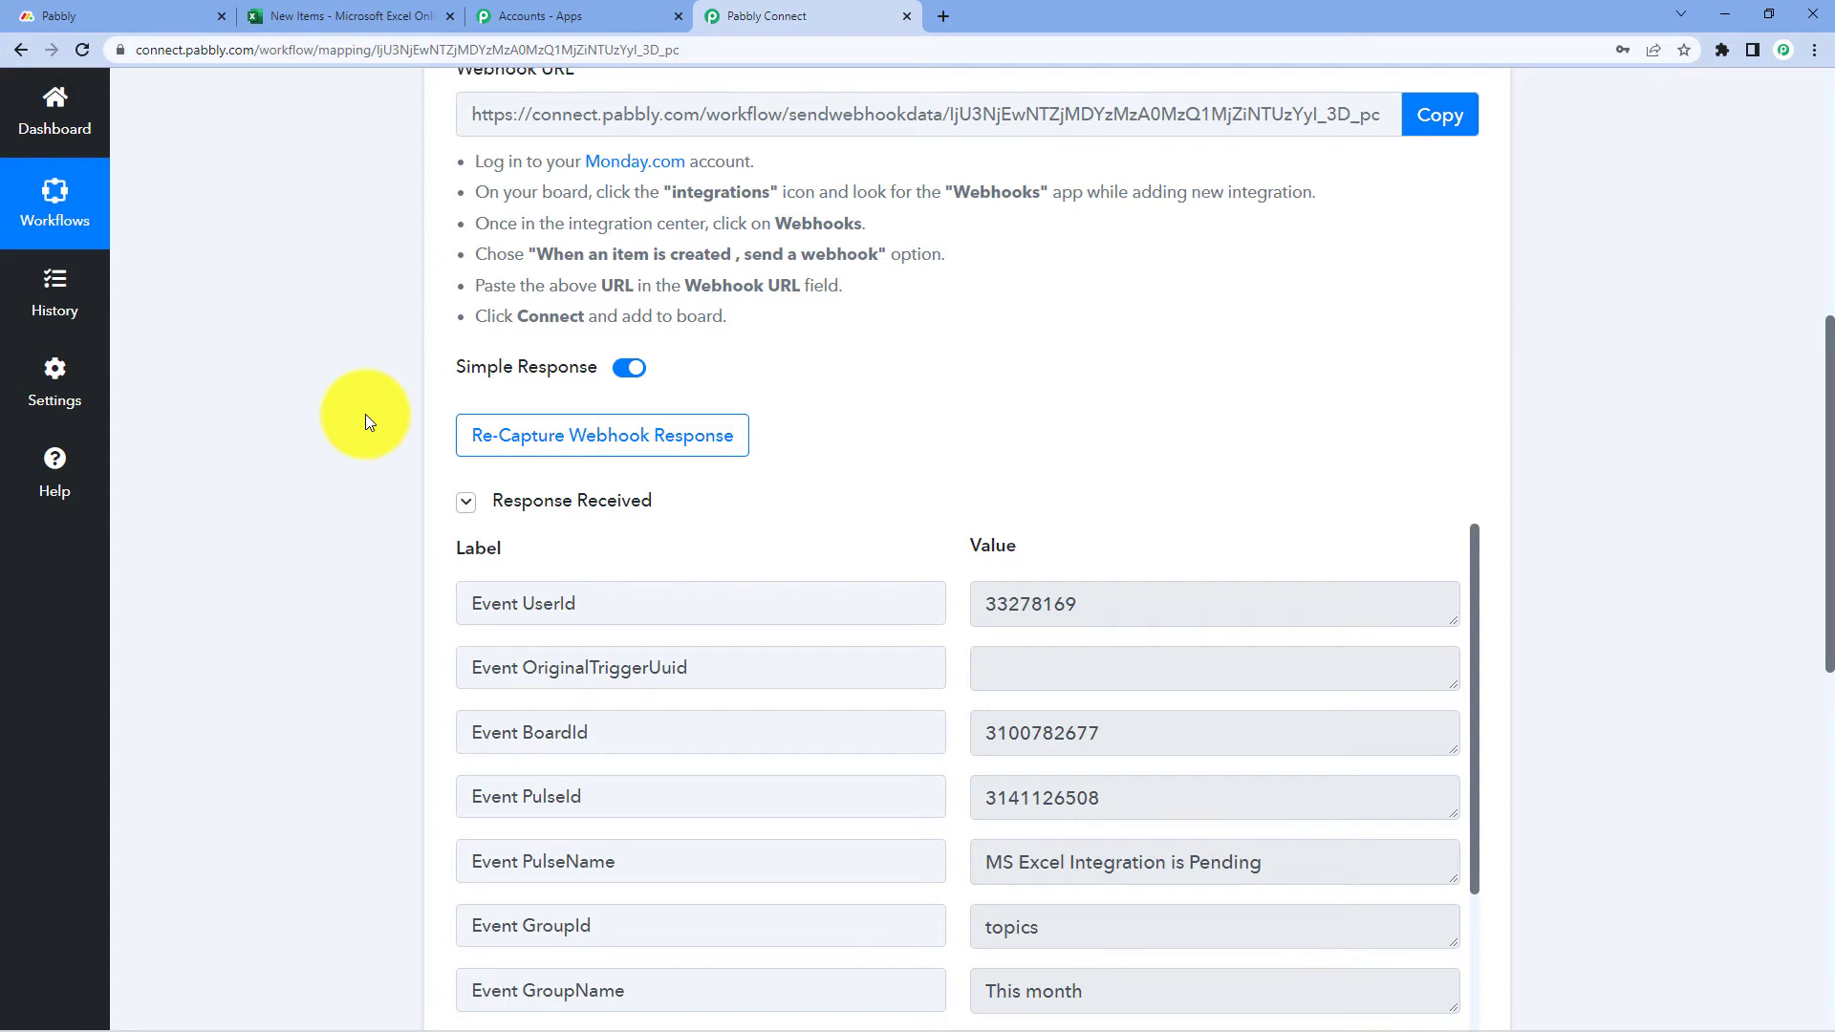
{"action": "scroll", "coordinate": [366, 430], "scroll_direction": "down", "scroll_amount": 2}
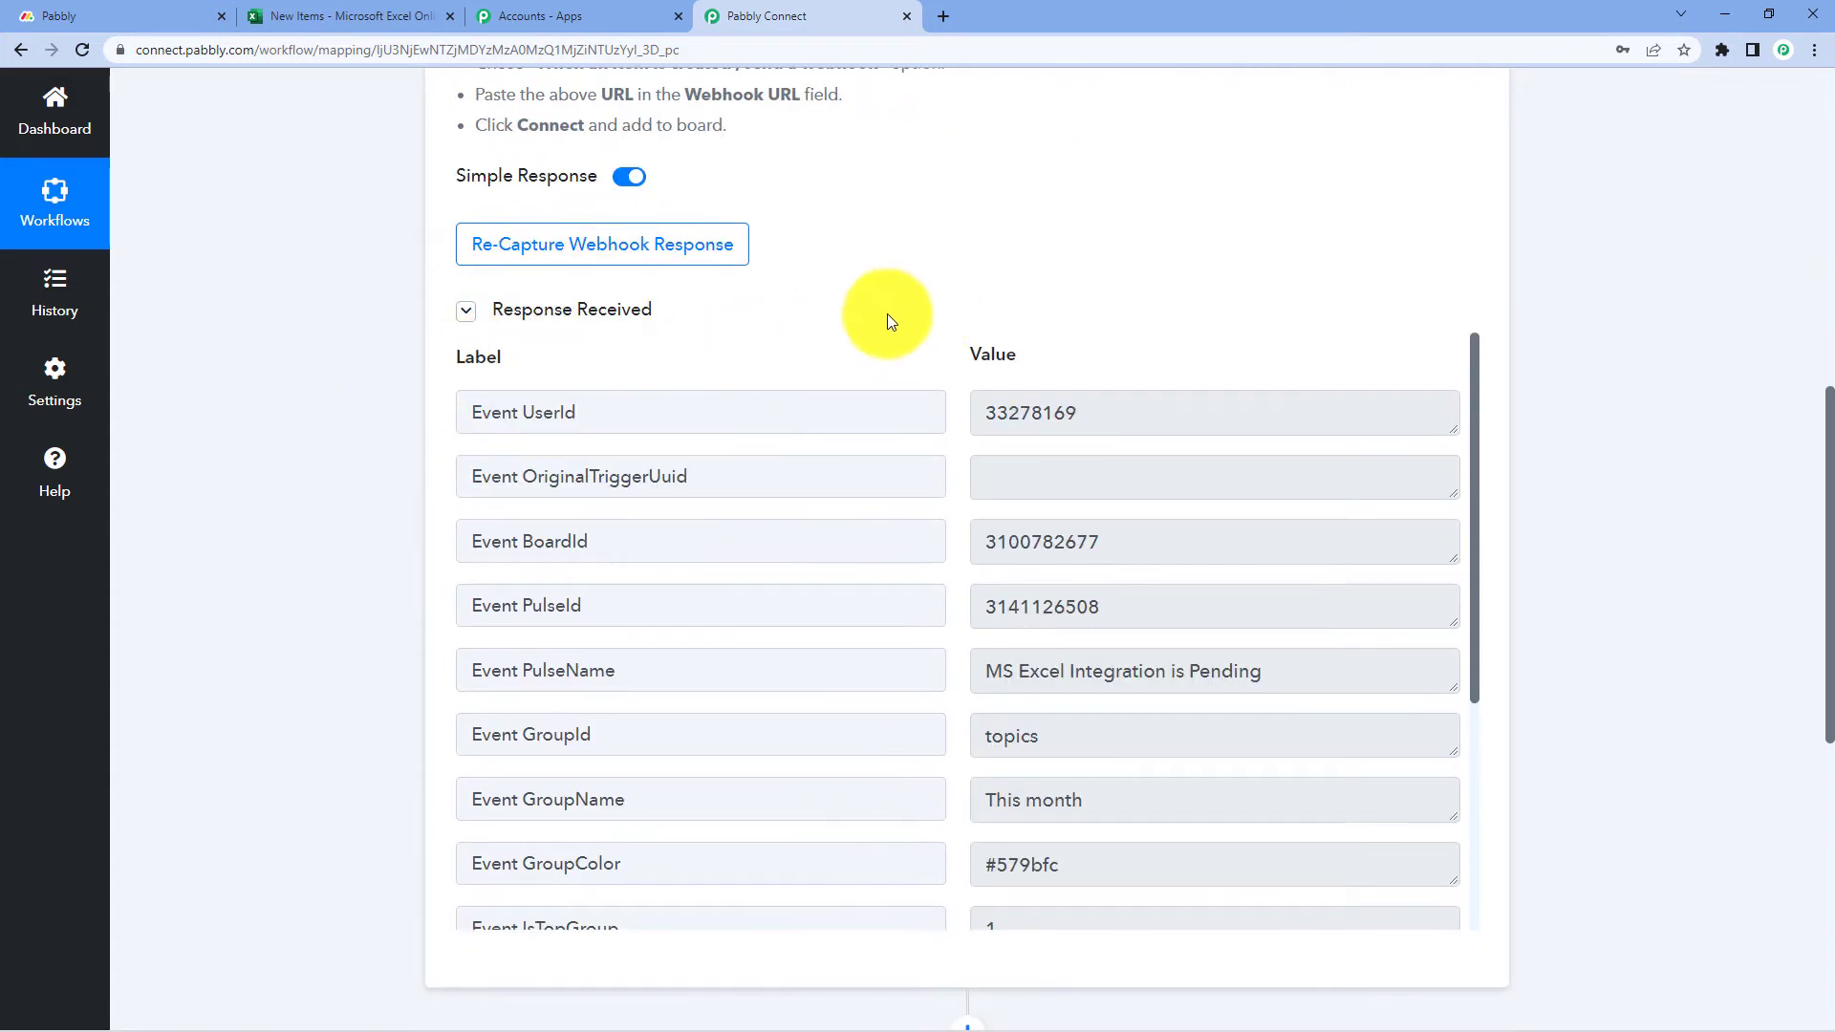
{"action": "scroll", "coordinate": [917, 308], "scroll_direction": "down", "scroll_amount": 2}
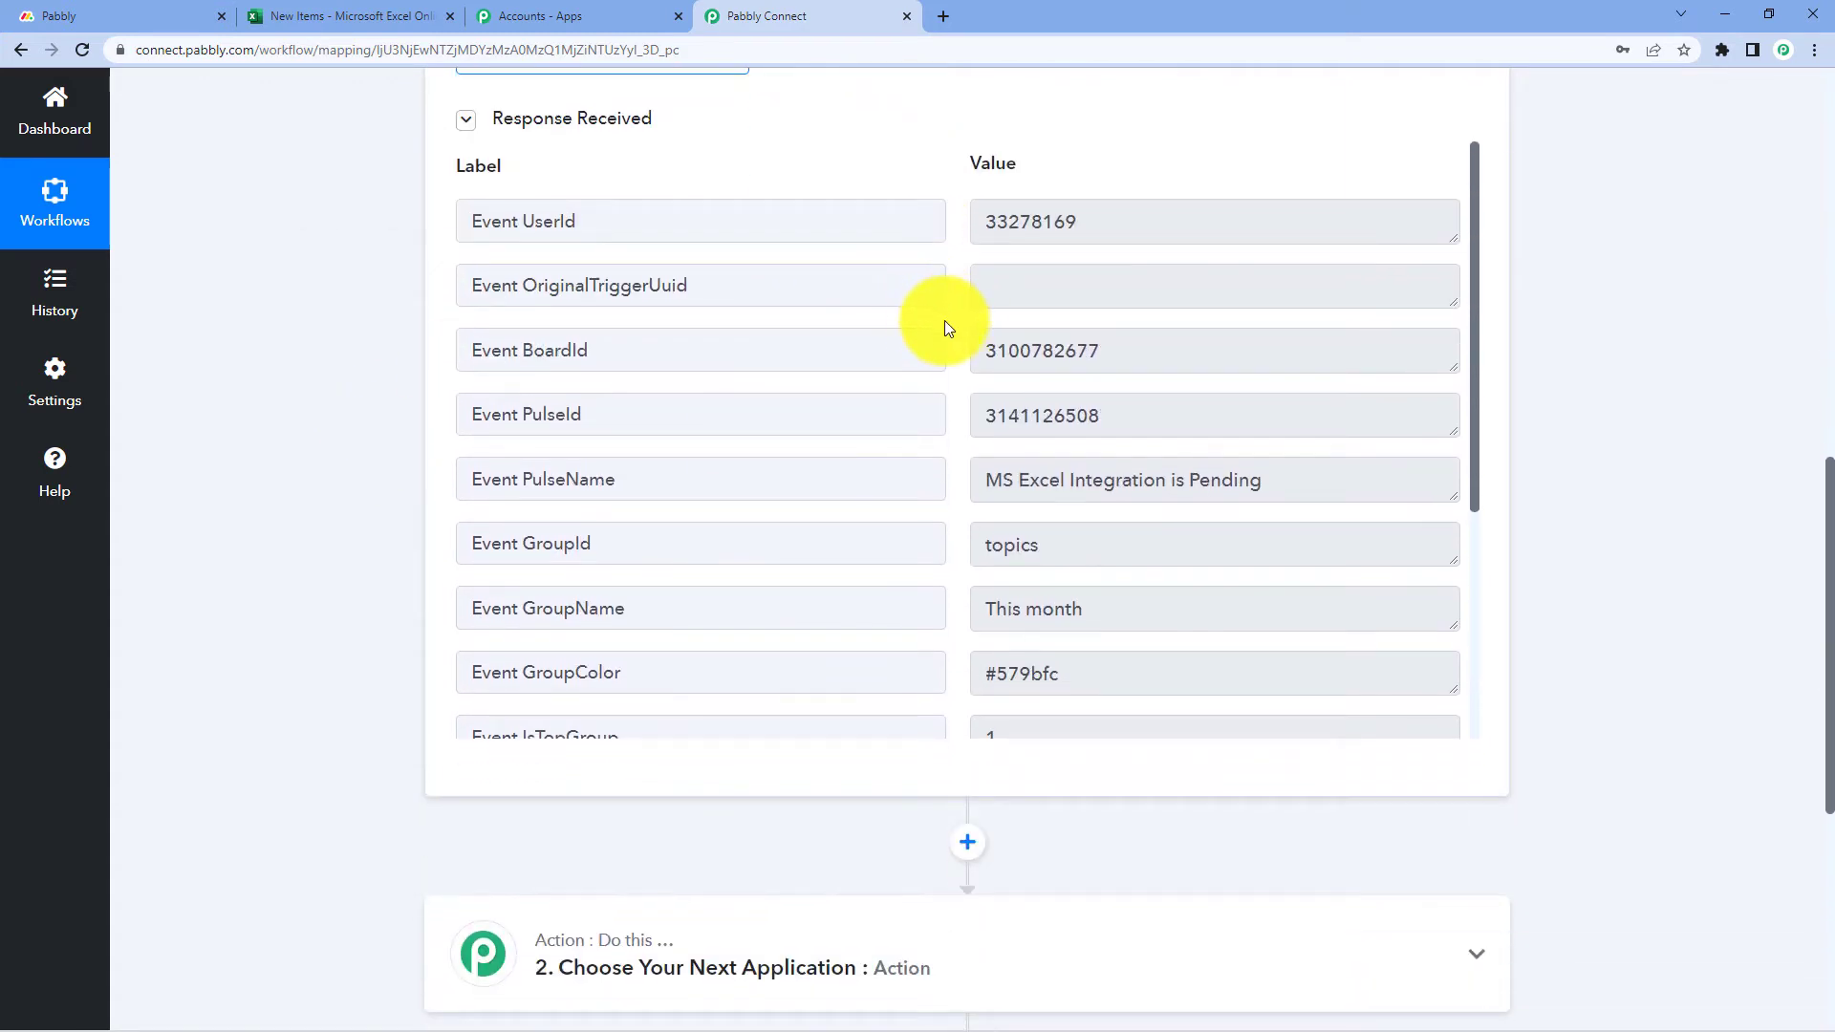
{"action": "scroll", "coordinate": [951, 340], "scroll_direction": "down", "scroll_amount": 1}
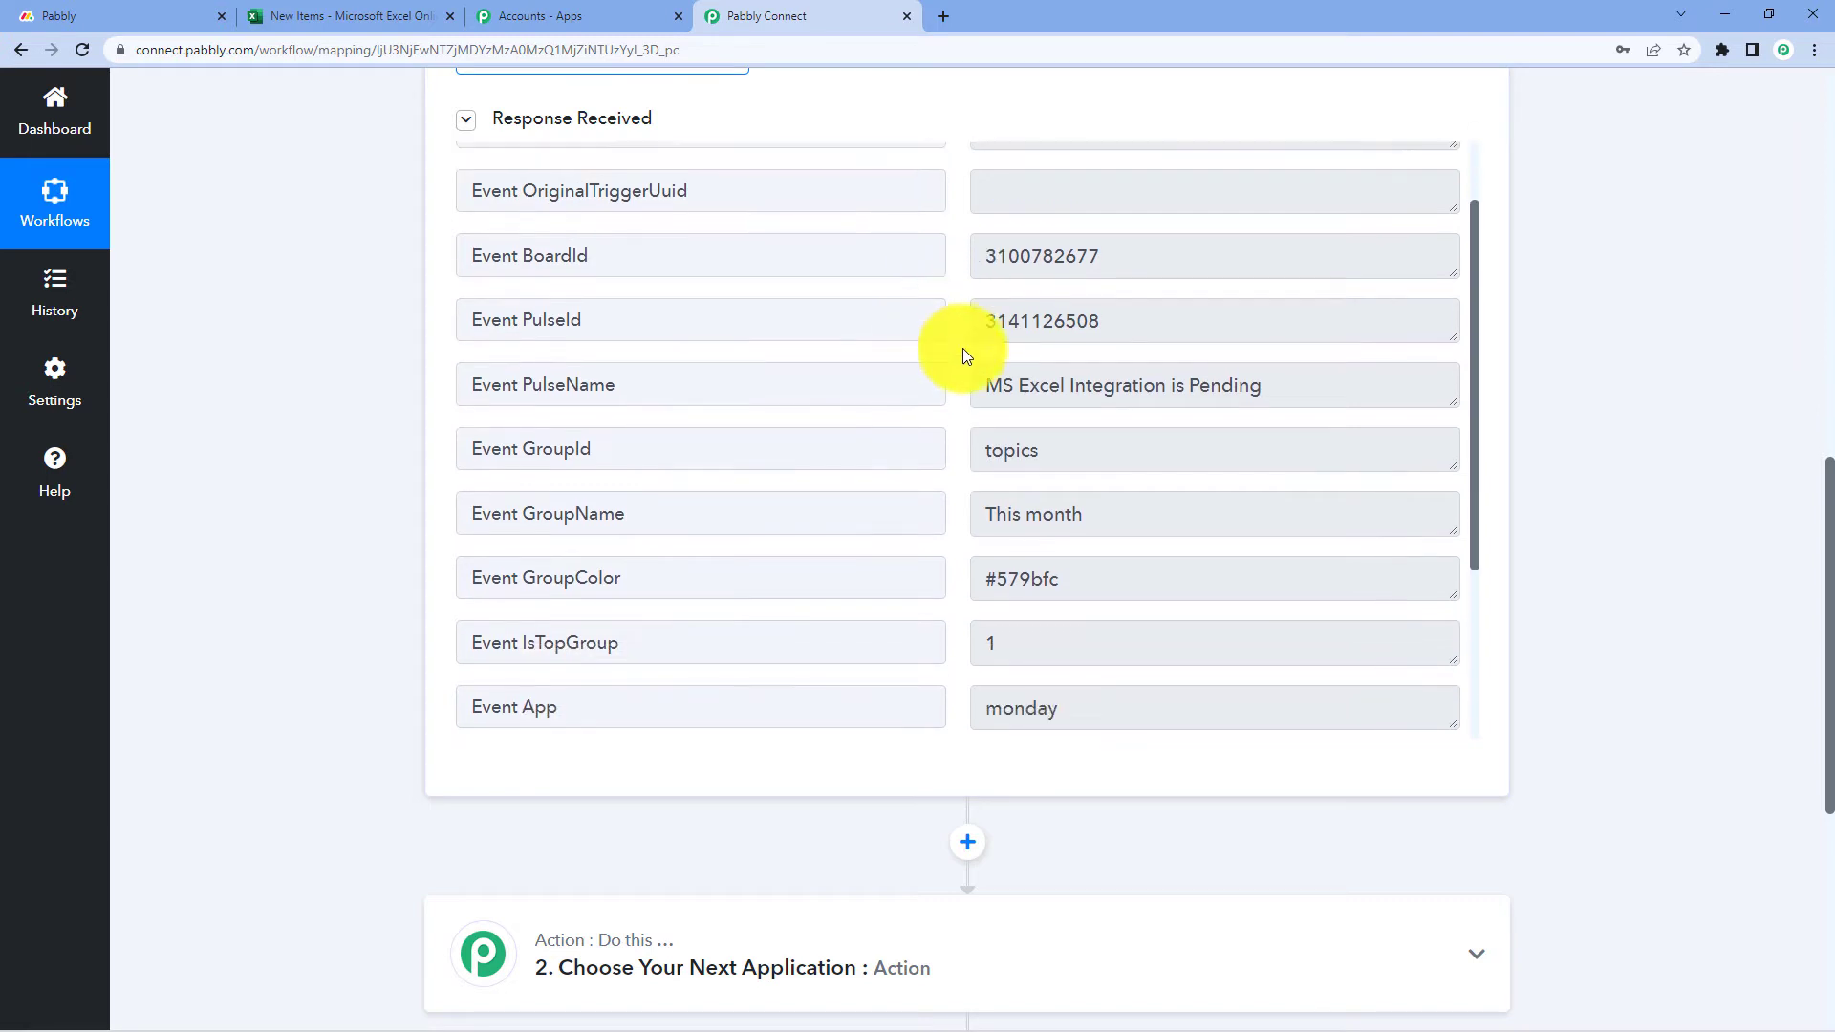
{"action": "left_click_drag", "start_coordinate": [984, 387], "coordinate": [910, 389]}
{"action": "left_click", "coordinate": [1294, 389]}
{"action": "scroll", "coordinate": [966, 372], "scroll_direction": "down", "scroll_amount": 2}
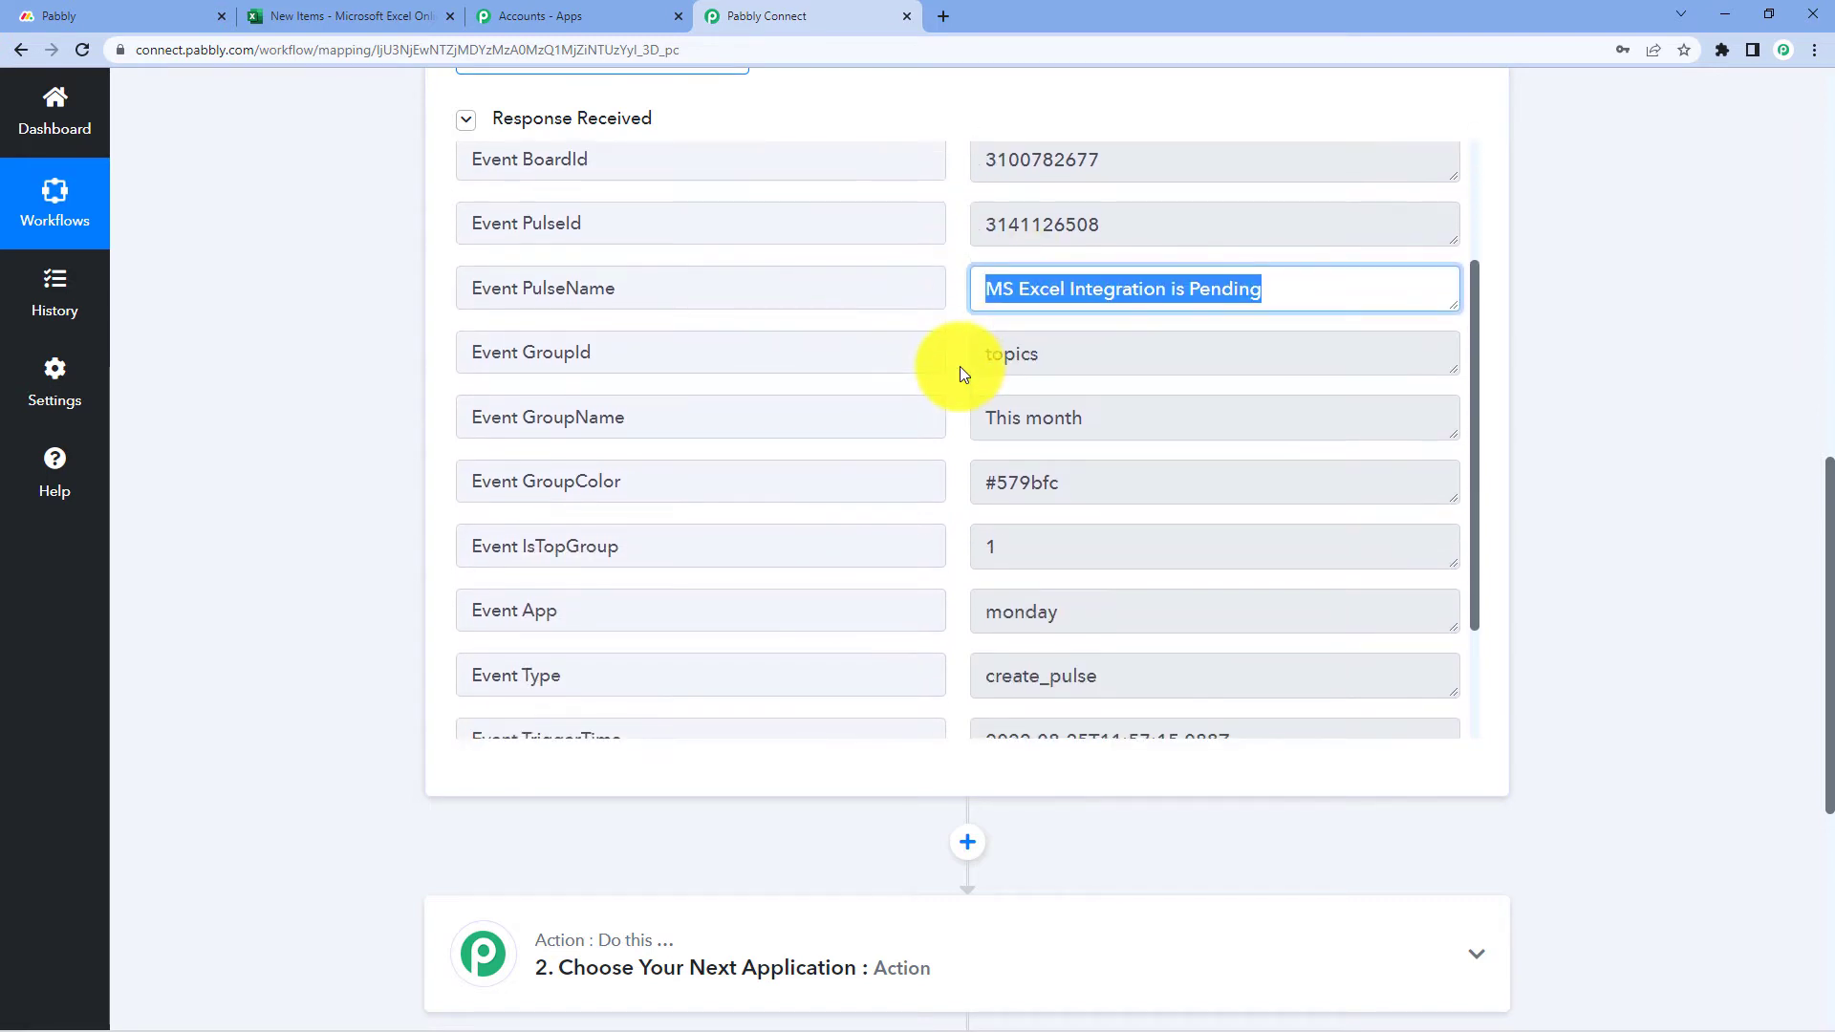
{"action": "left_click_drag", "start_coordinate": [1129, 354], "coordinate": [923, 339]}
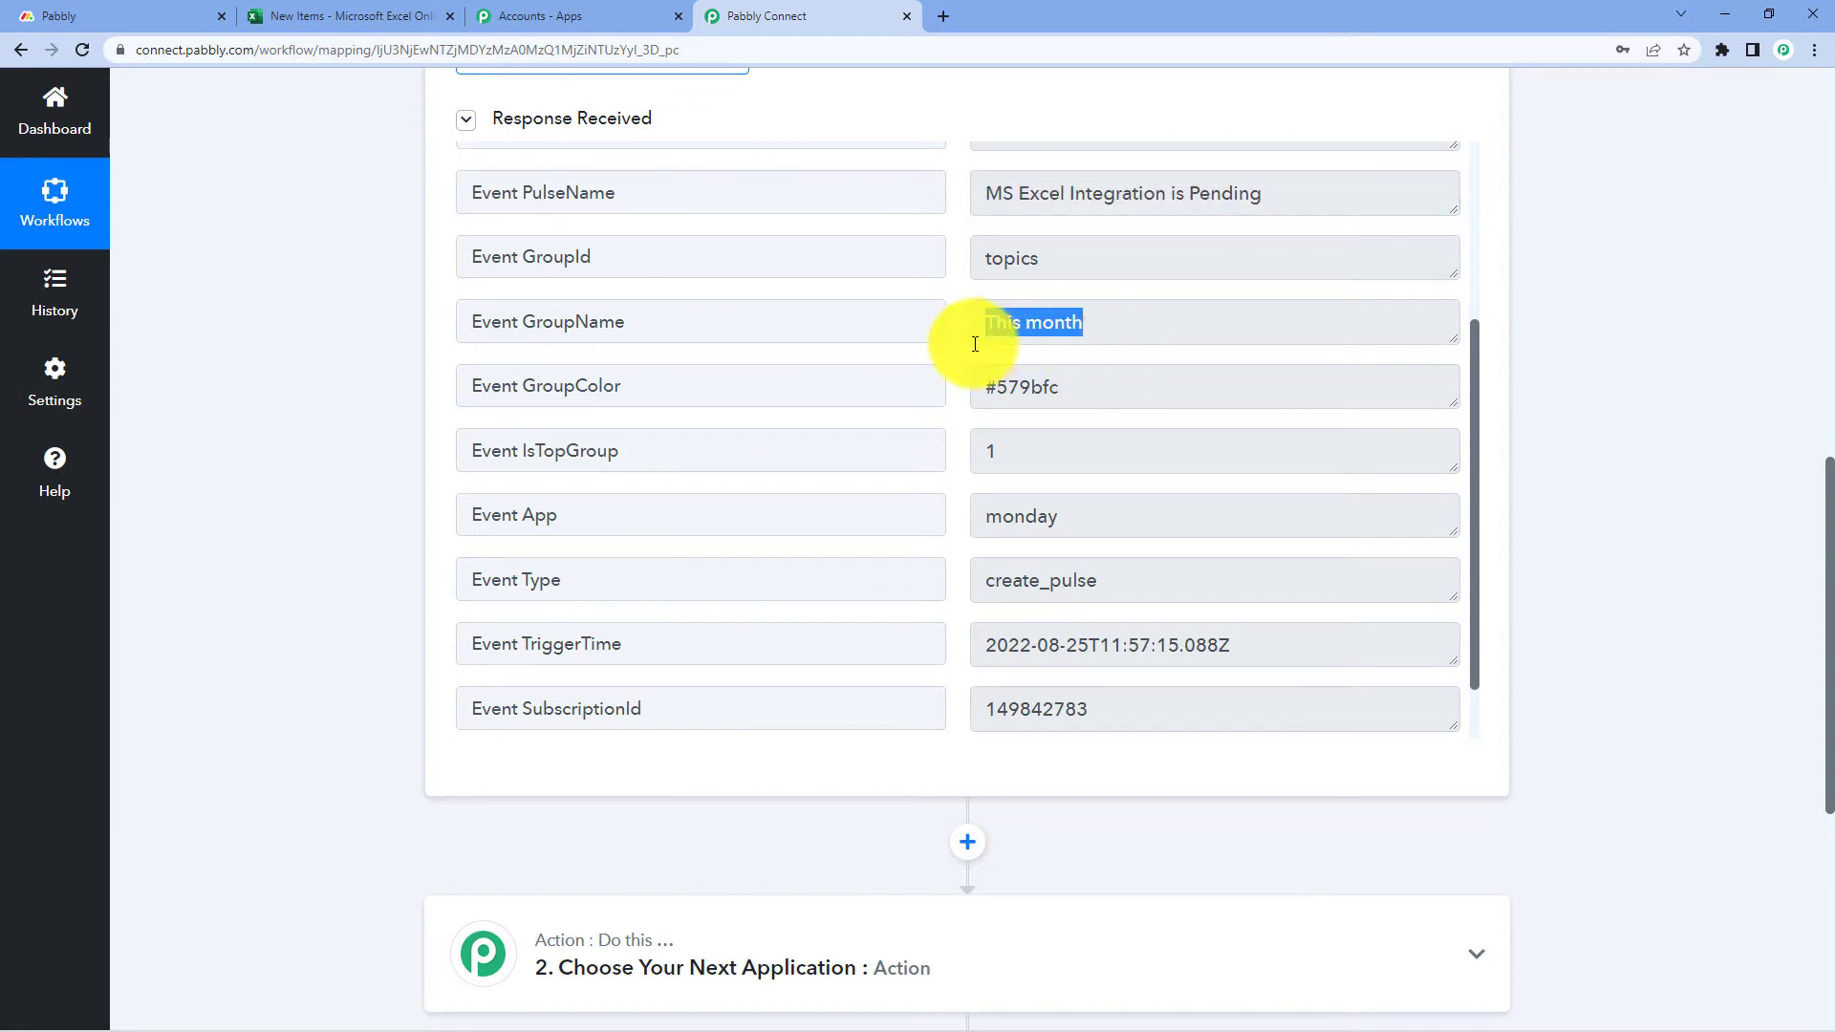
{"action": "left_click", "coordinate": [965, 350]}
{"action": "scroll", "coordinate": [963, 354], "scroll_direction": "down", "scroll_amount": 1}
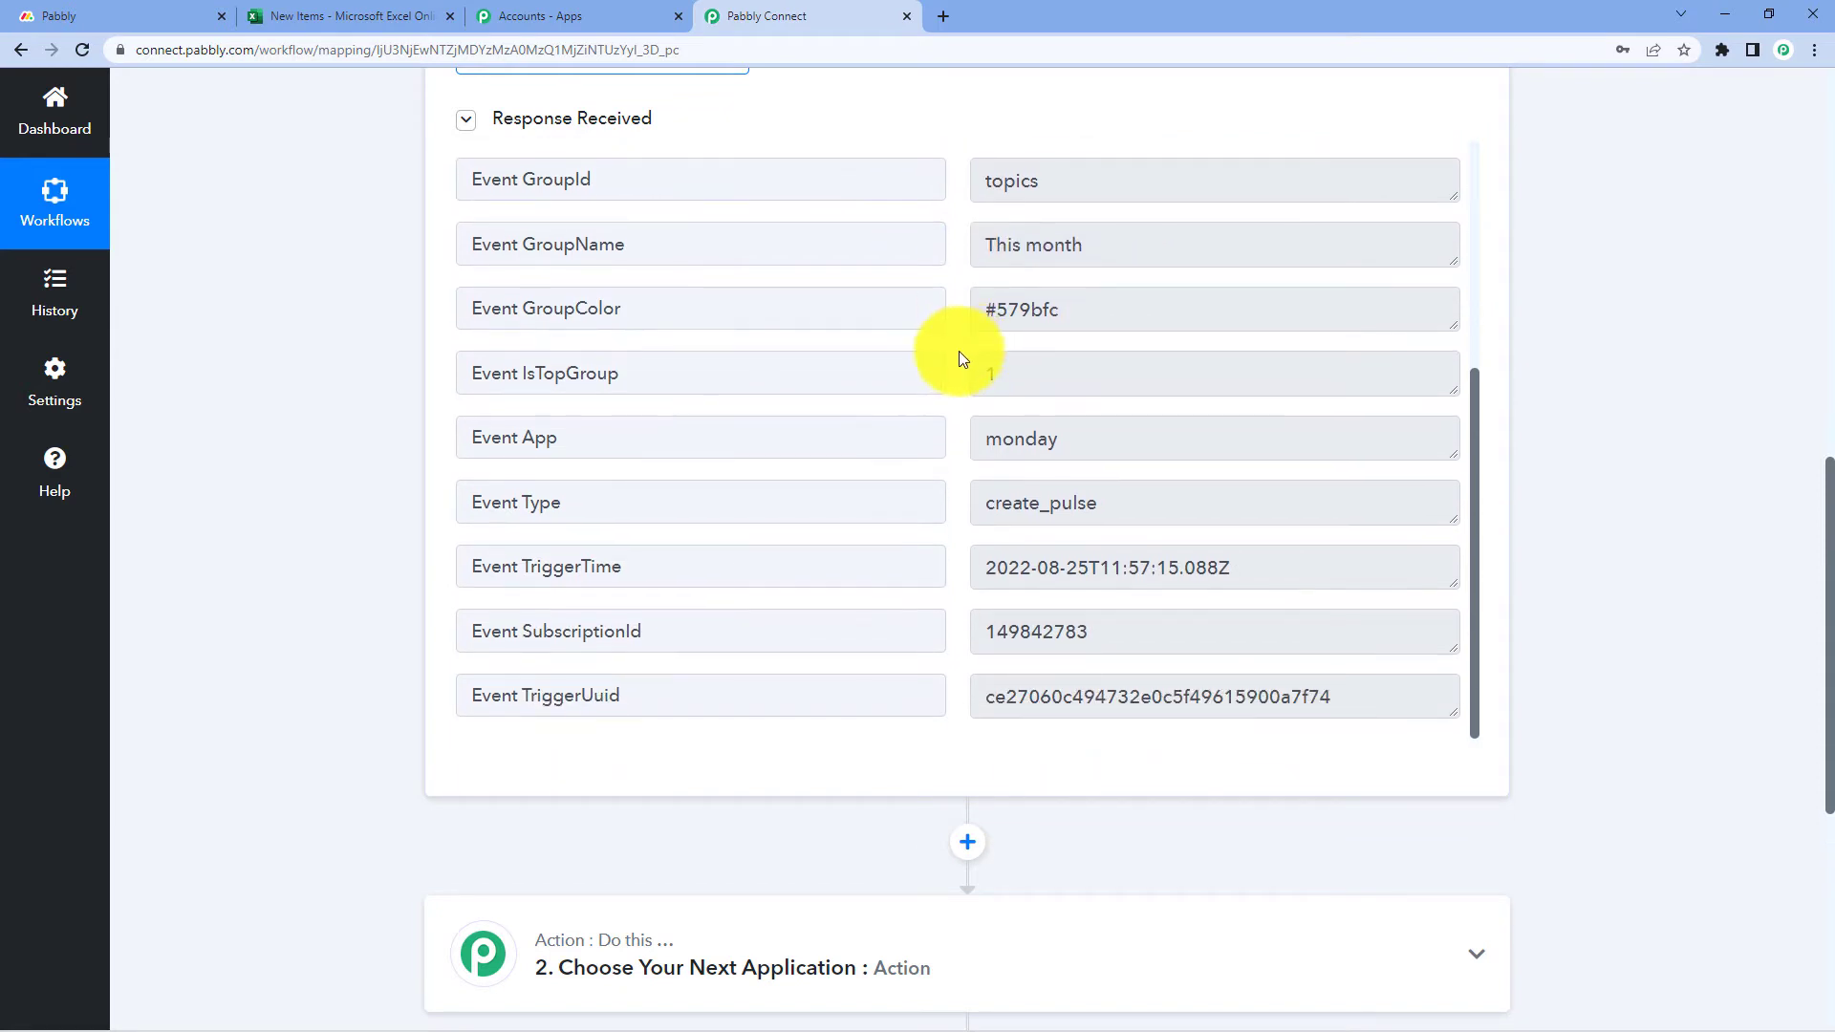
{"action": "left_click_drag", "start_coordinate": [1235, 567], "coordinate": [948, 560]}
{"action": "left_click", "coordinate": [958, 509]}
{"action": "scroll", "coordinate": [958, 507], "scroll_direction": "up", "scroll_amount": 1}
{"action": "scroll", "coordinate": [956, 503], "scroll_direction": "up", "scroll_amount": 3}
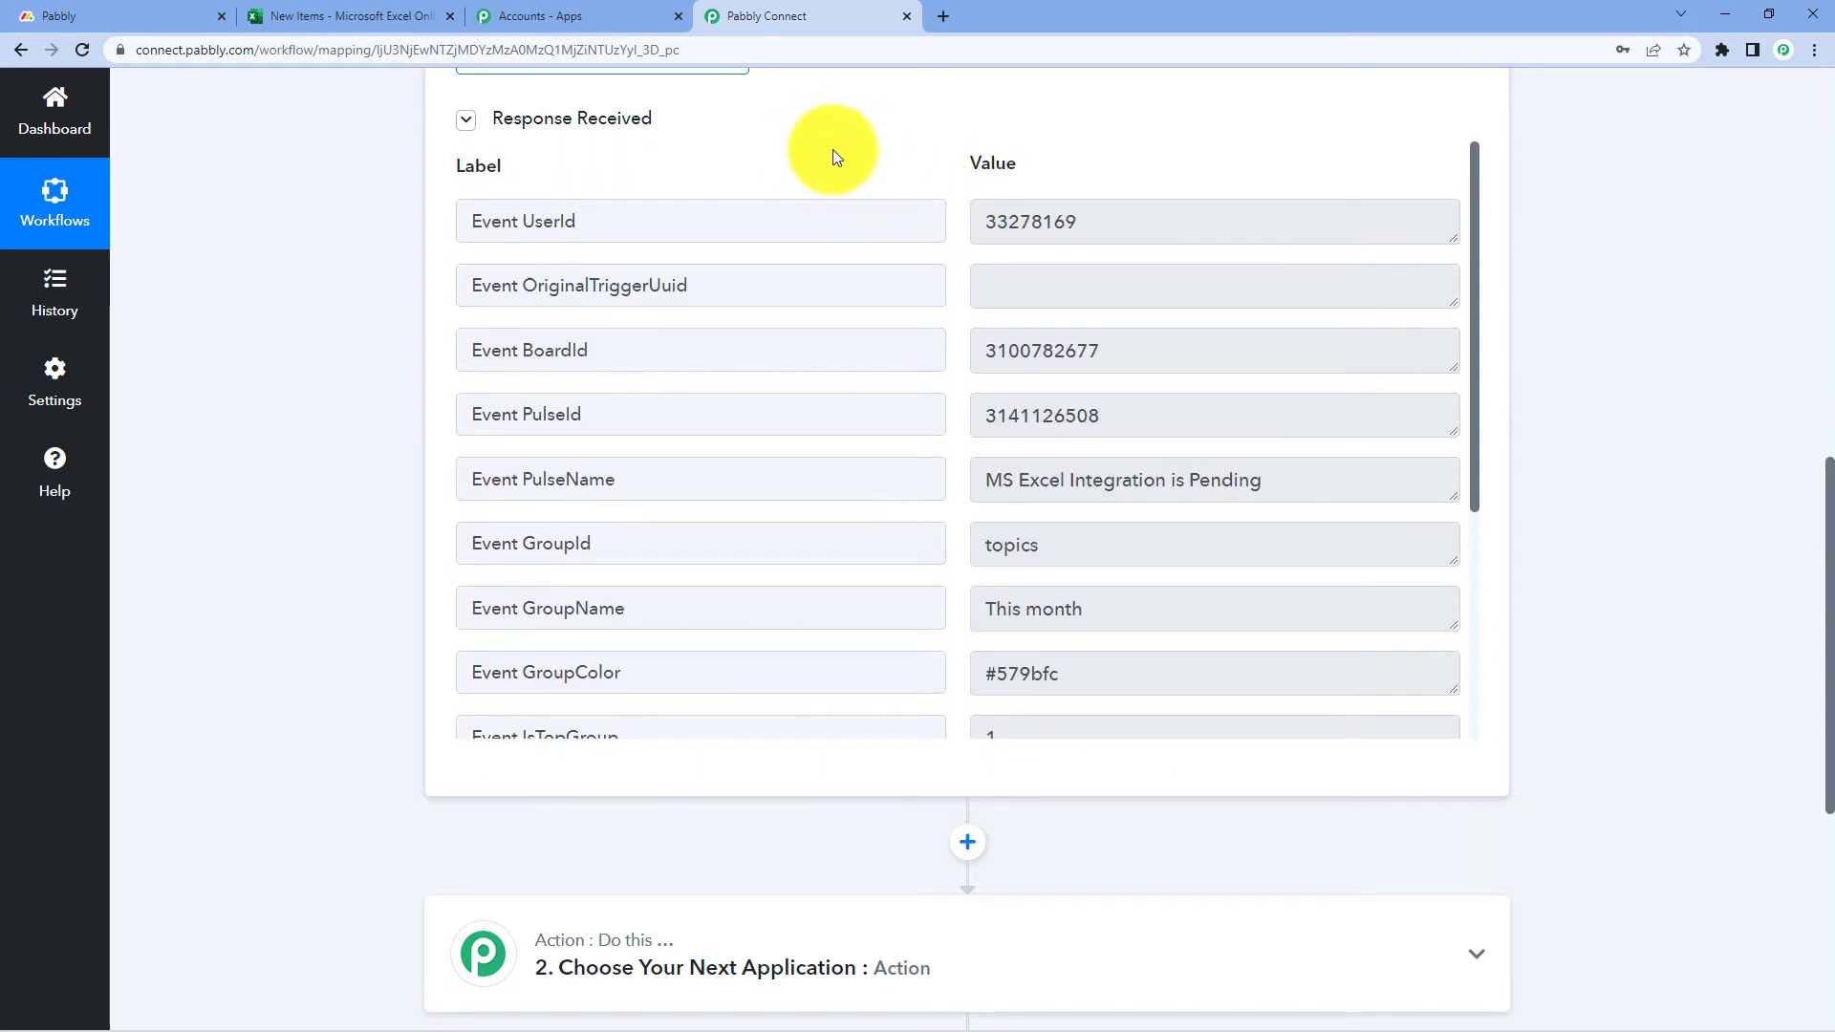
- Compare the item's person and status columns on the Monday.com board with the fields in the captured webhook response
{"action": "left_click", "coordinate": [158, 15]}
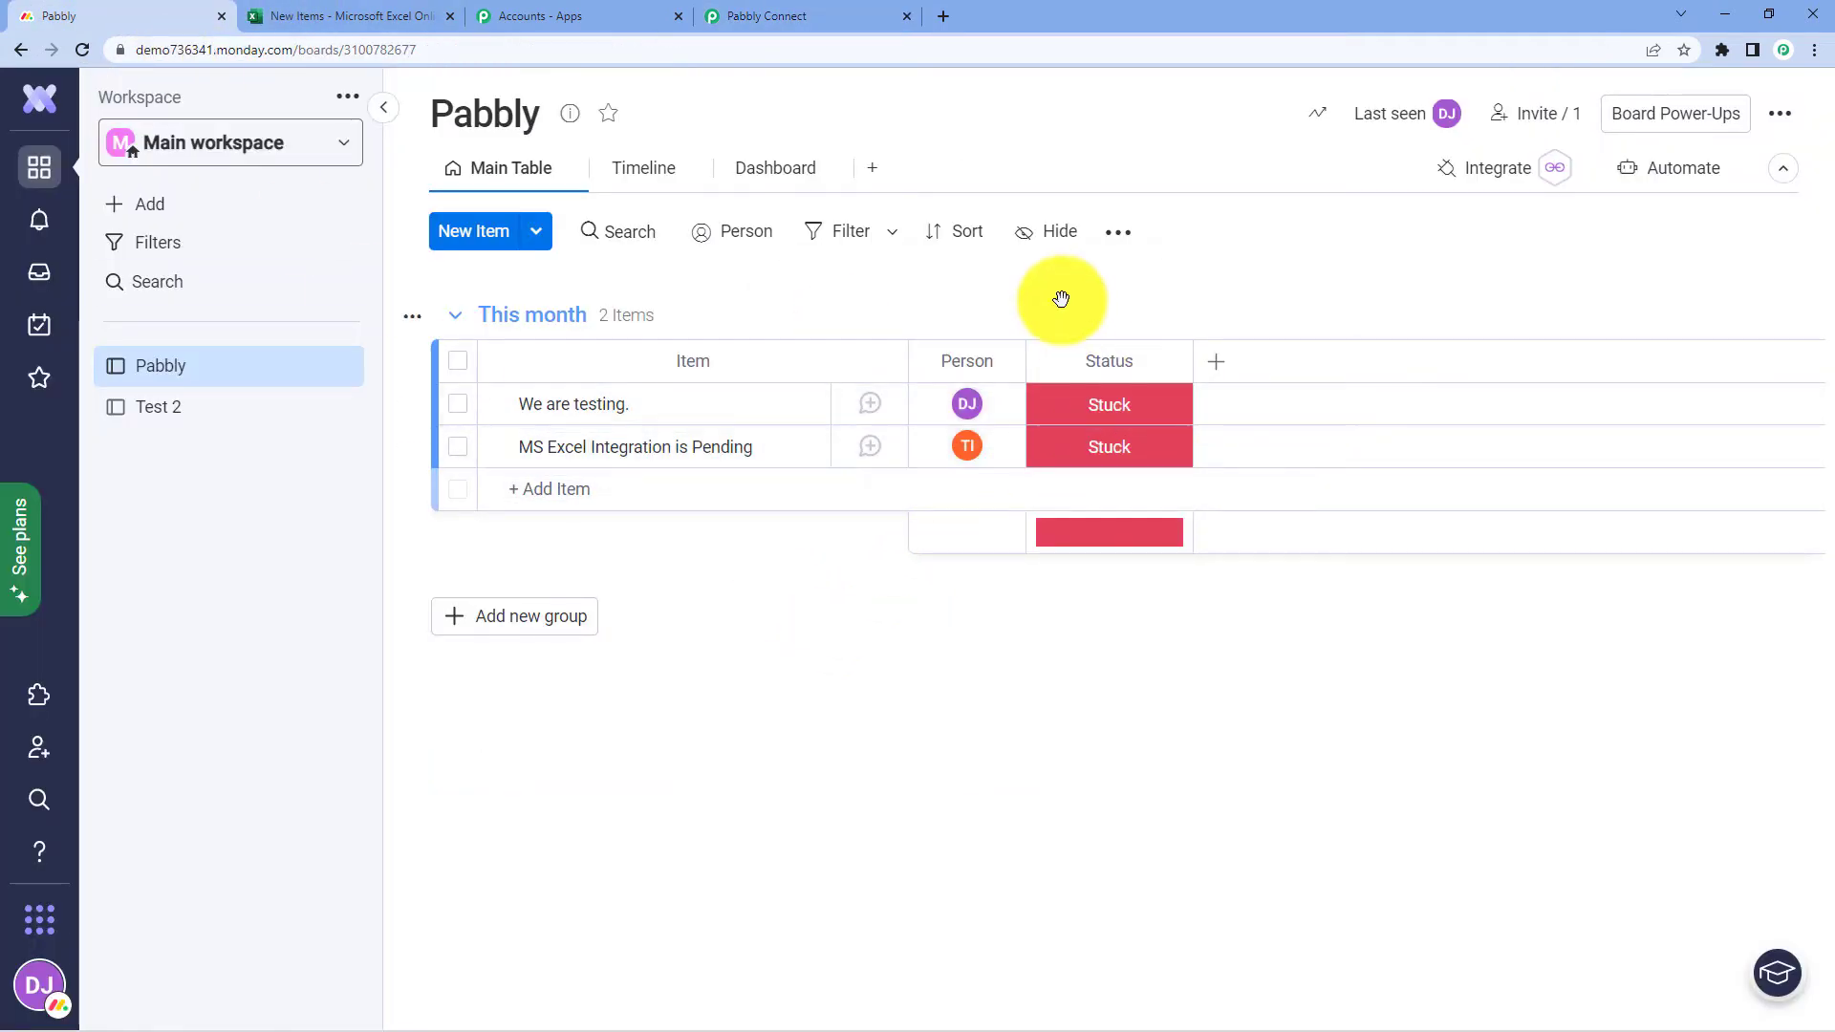
{"action": "left_click", "coordinate": [751, 13]}
{"action": "scroll", "coordinate": [1016, 415], "scroll_direction": "up", "scroll_amount": 2}
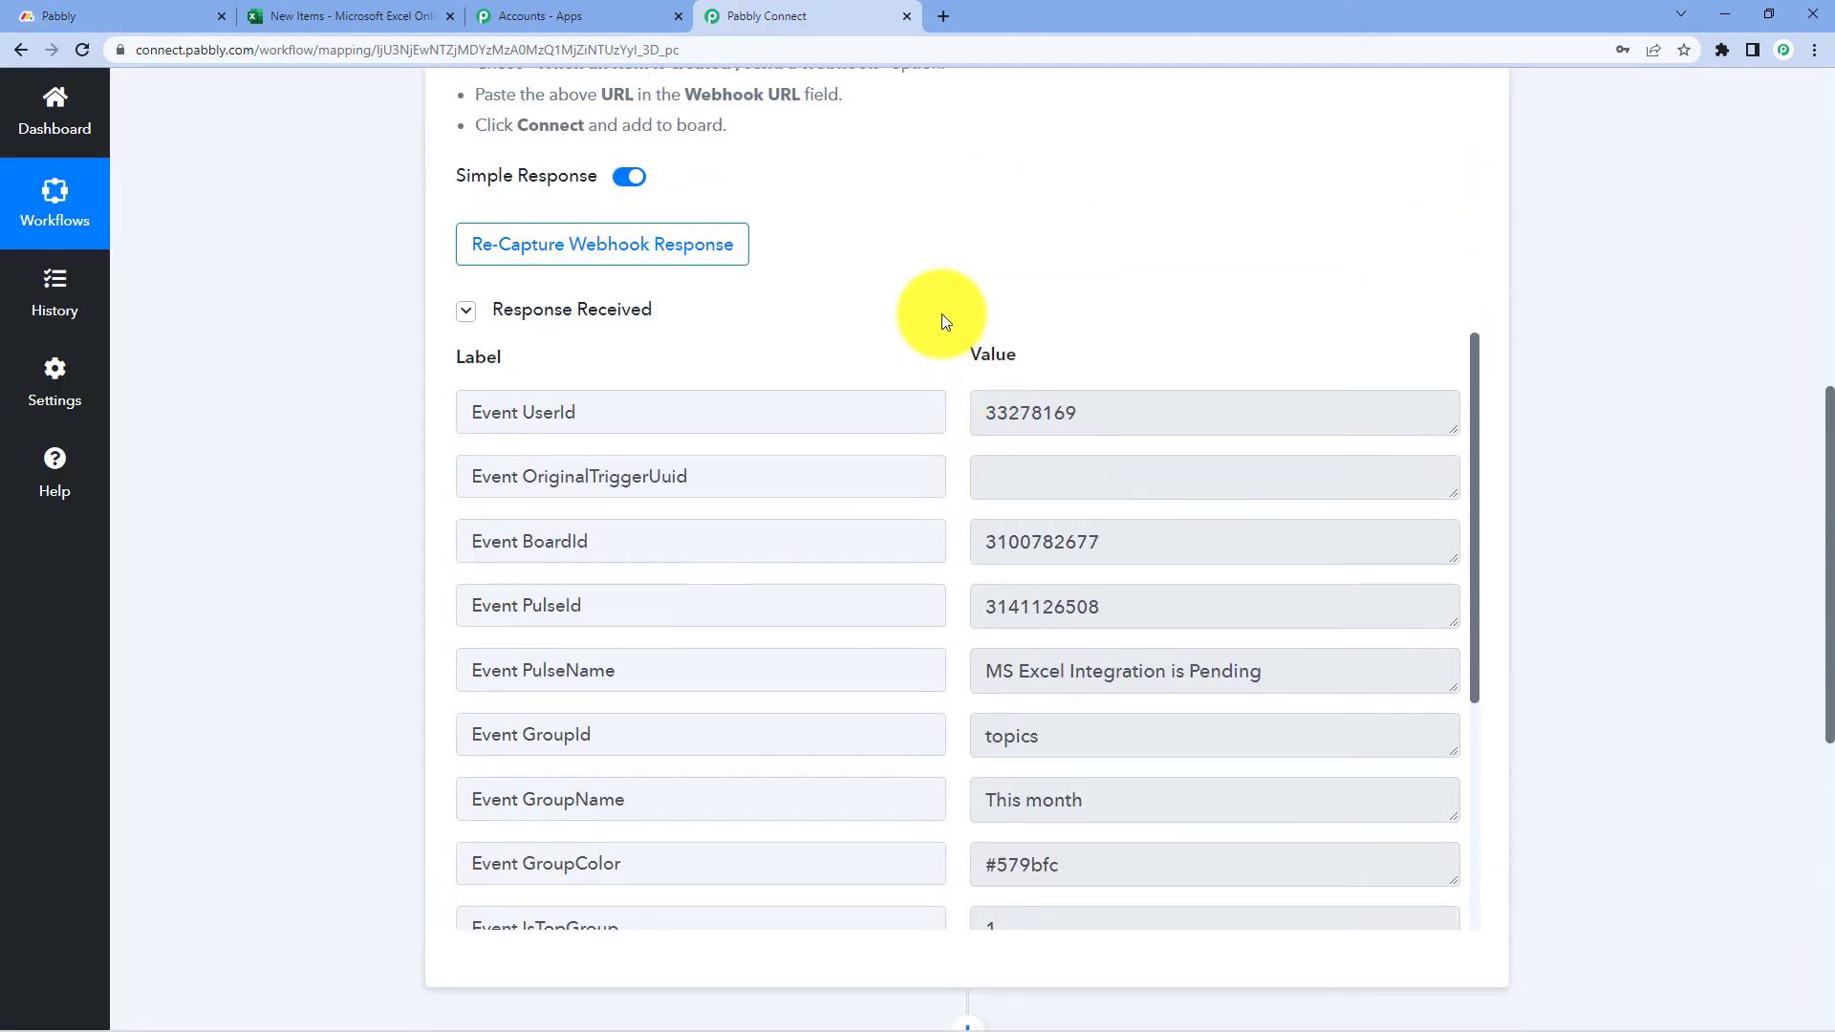
{"action": "scroll", "coordinate": [1017, 500], "scroll_direction": "down", "scroll_amount": 2}
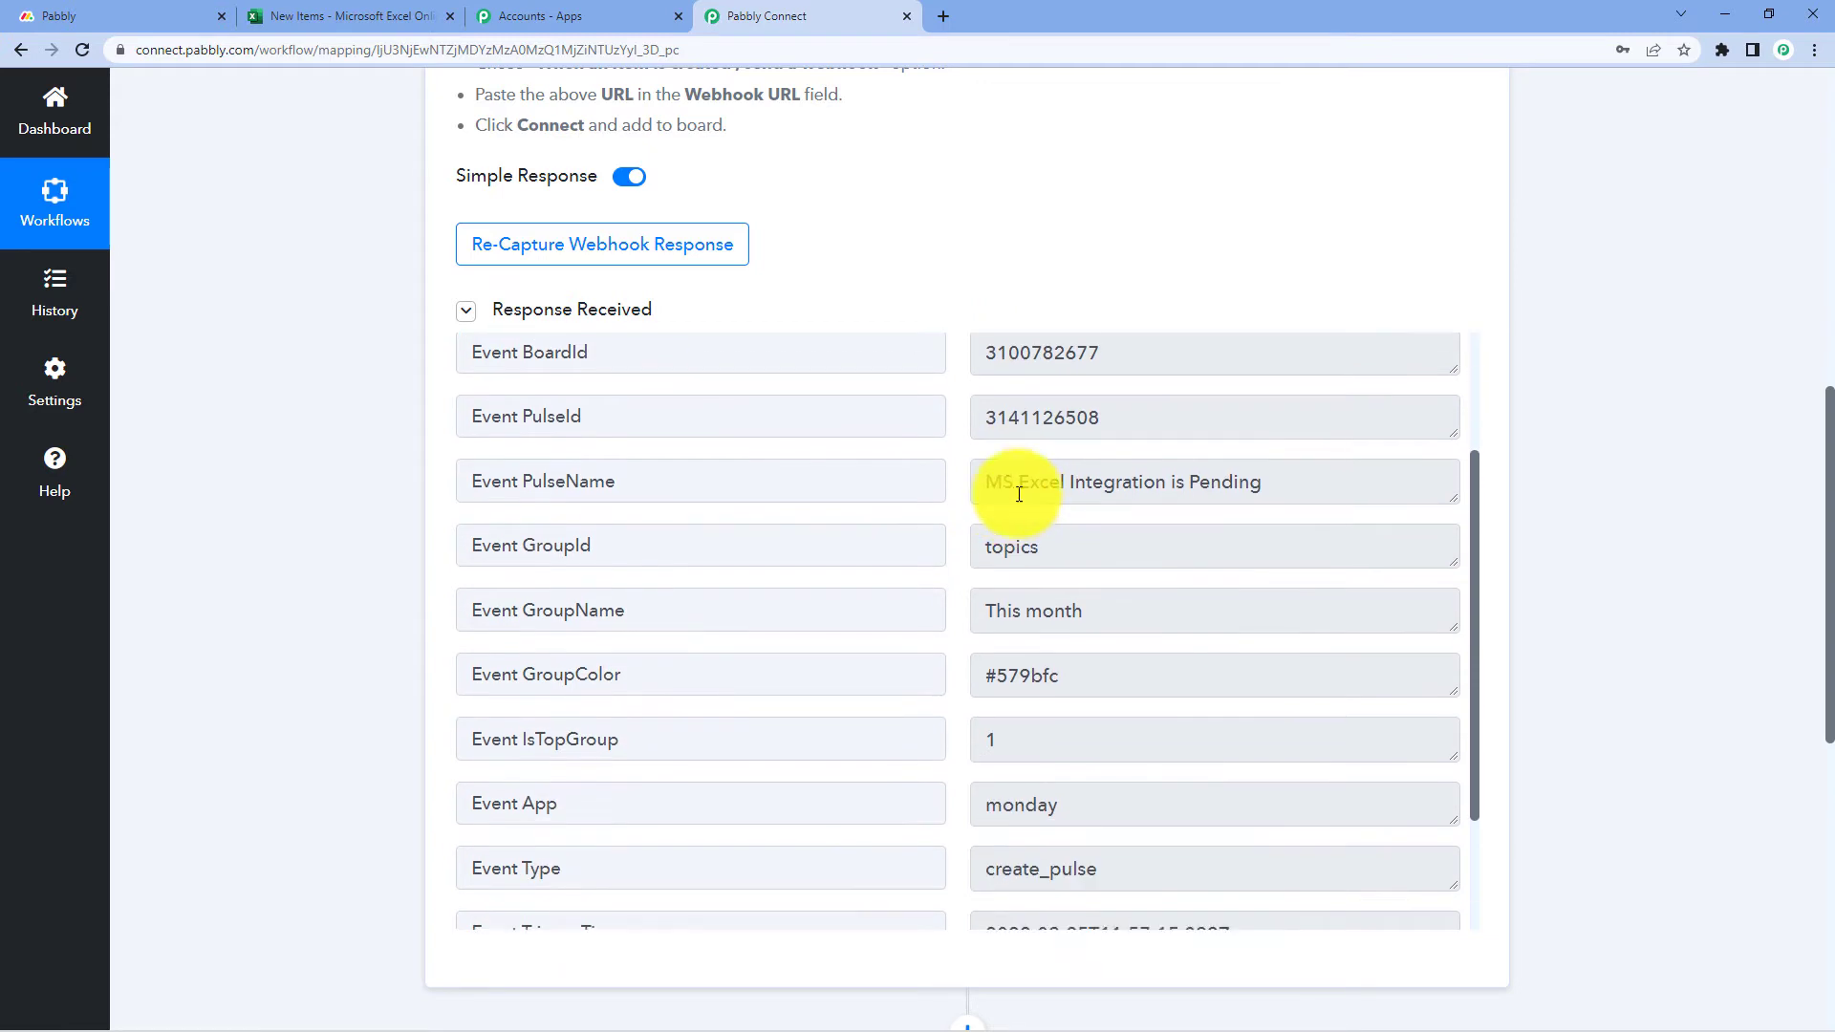
{"action": "scroll", "coordinate": [956, 496], "scroll_direction": "up", "scroll_amount": 2}
{"action": "scroll", "coordinate": [924, 229], "scroll_direction": "down", "scroll_amount": 1}
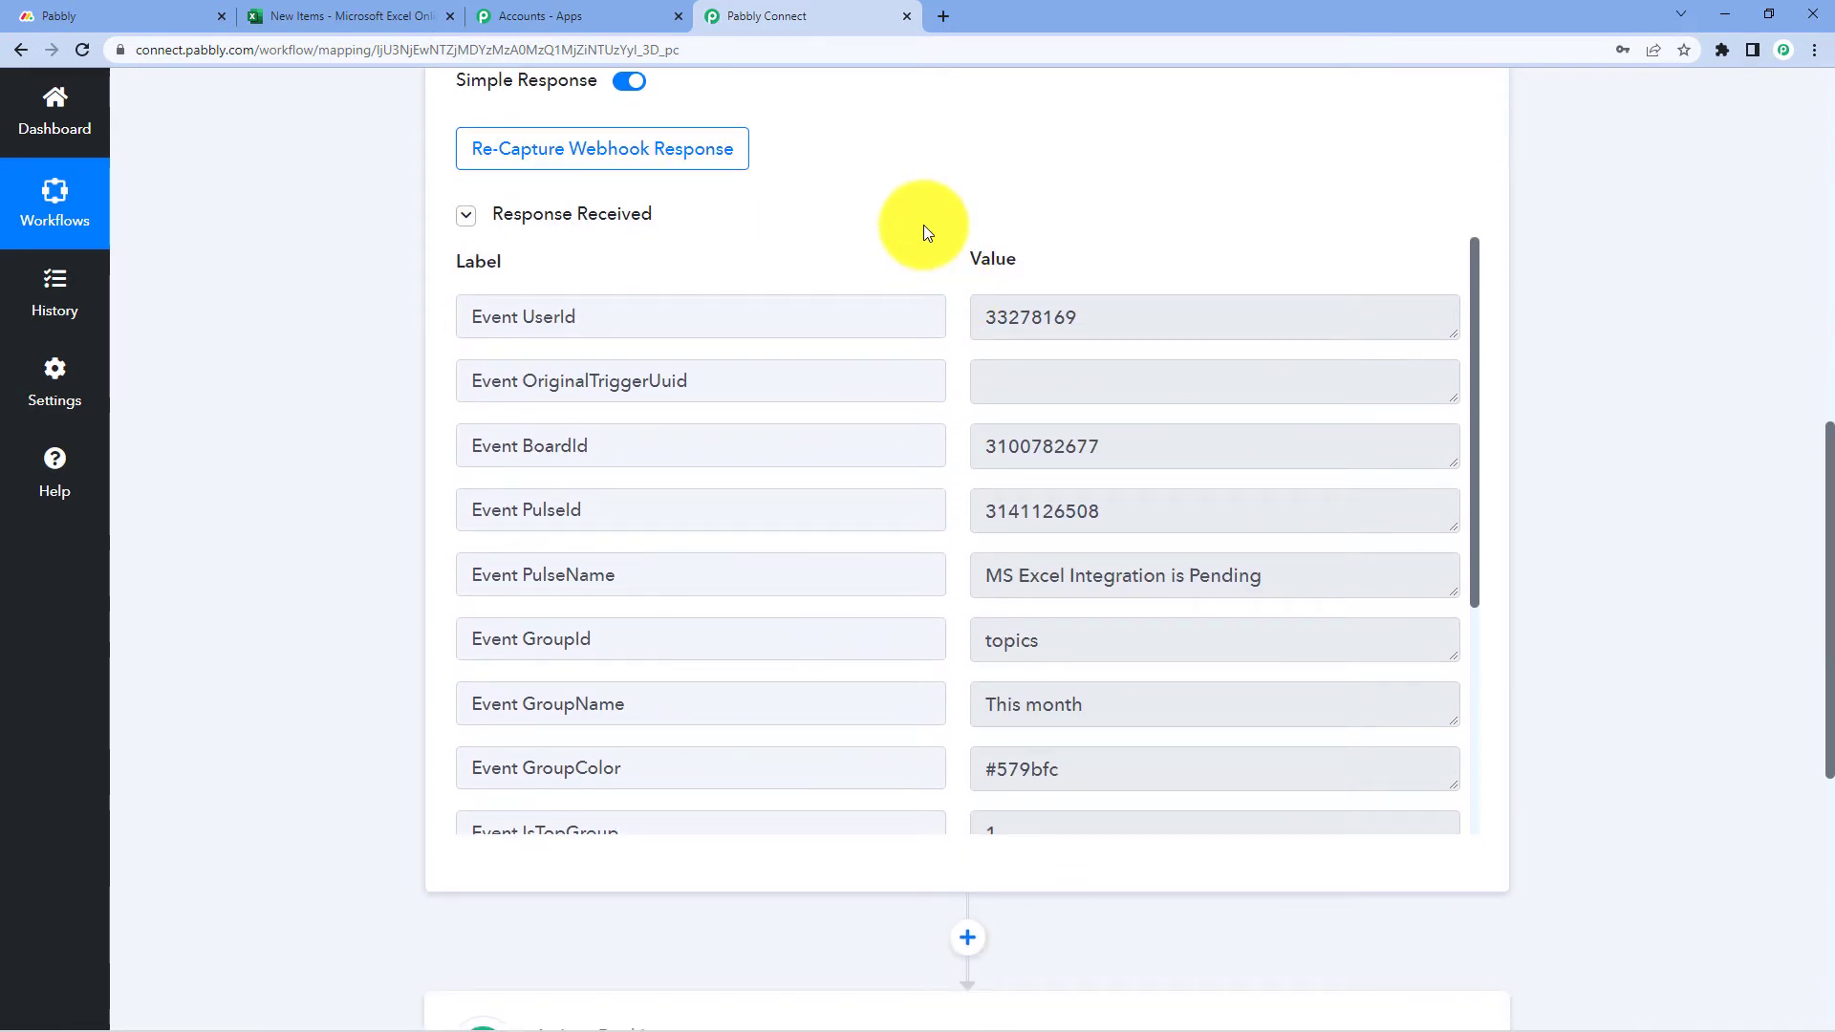
- Expand the workflow's second step, search its apps for "Monday" and choose Monday.com as the action app
{"action": "scroll", "coordinate": [1537, 296], "scroll_direction": "down", "scroll_amount": 7}
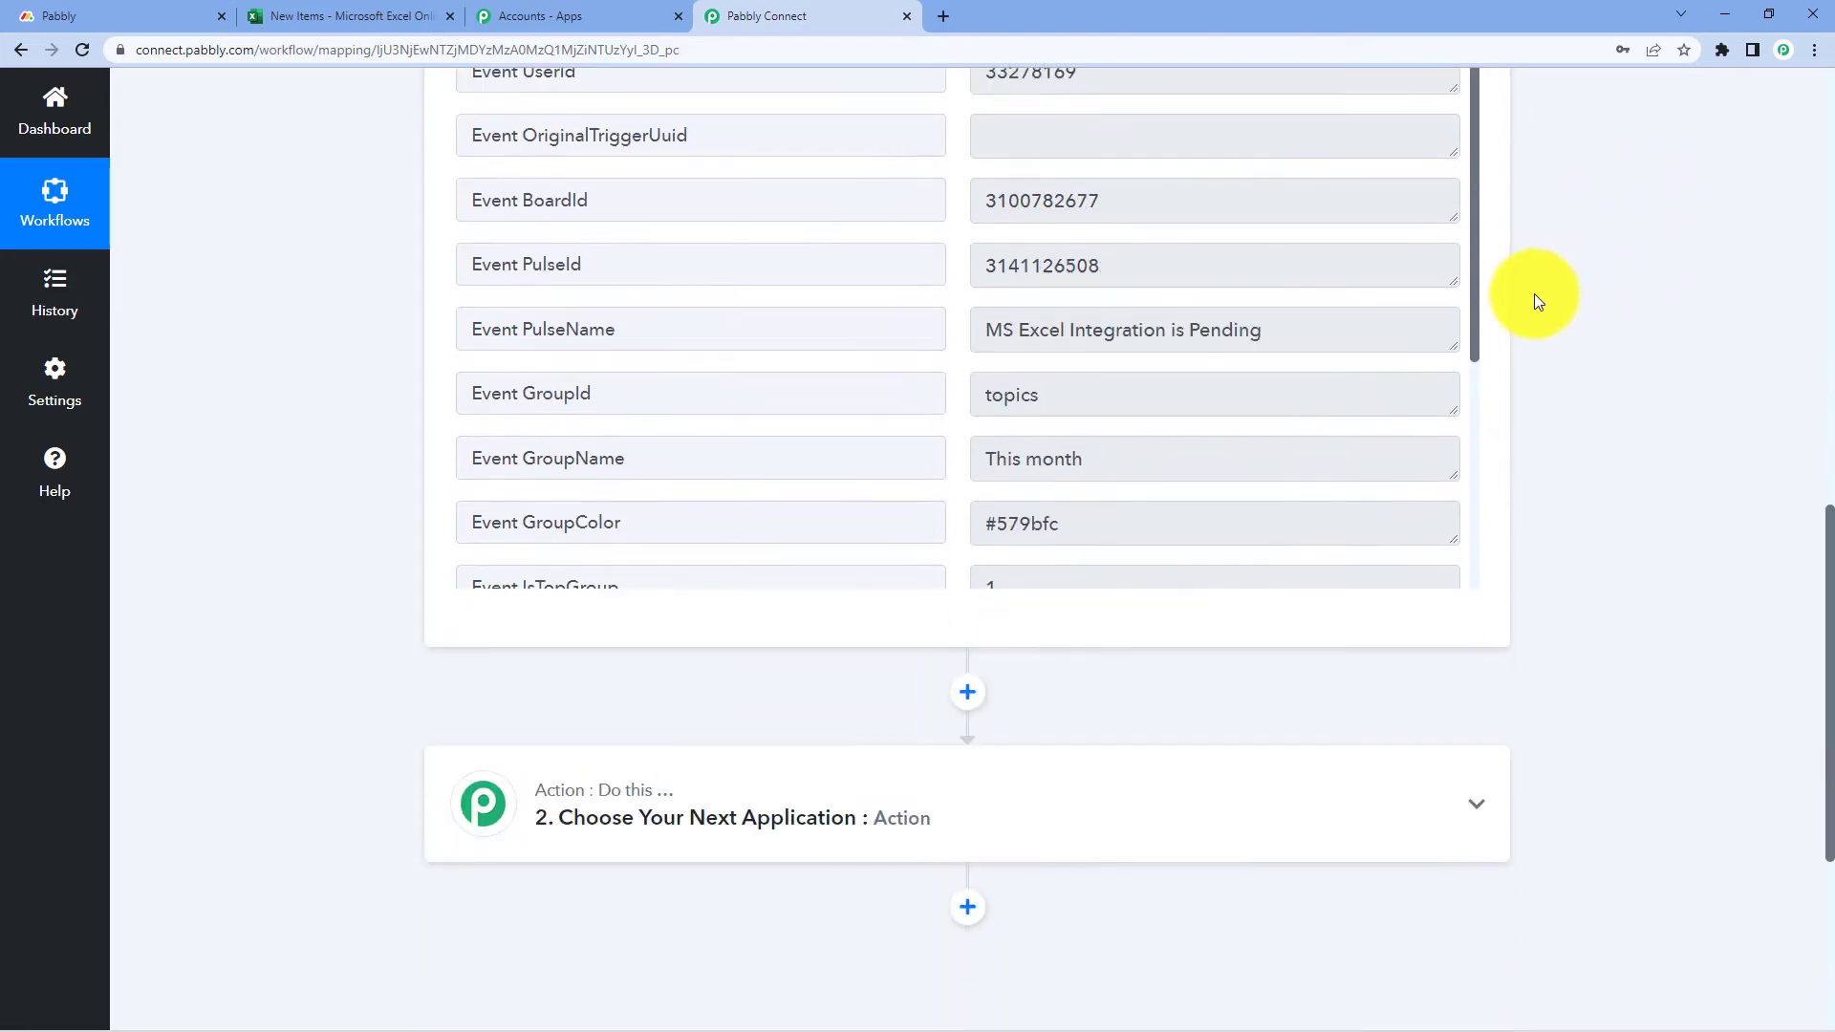
{"action": "left_click", "coordinate": [771, 383]}
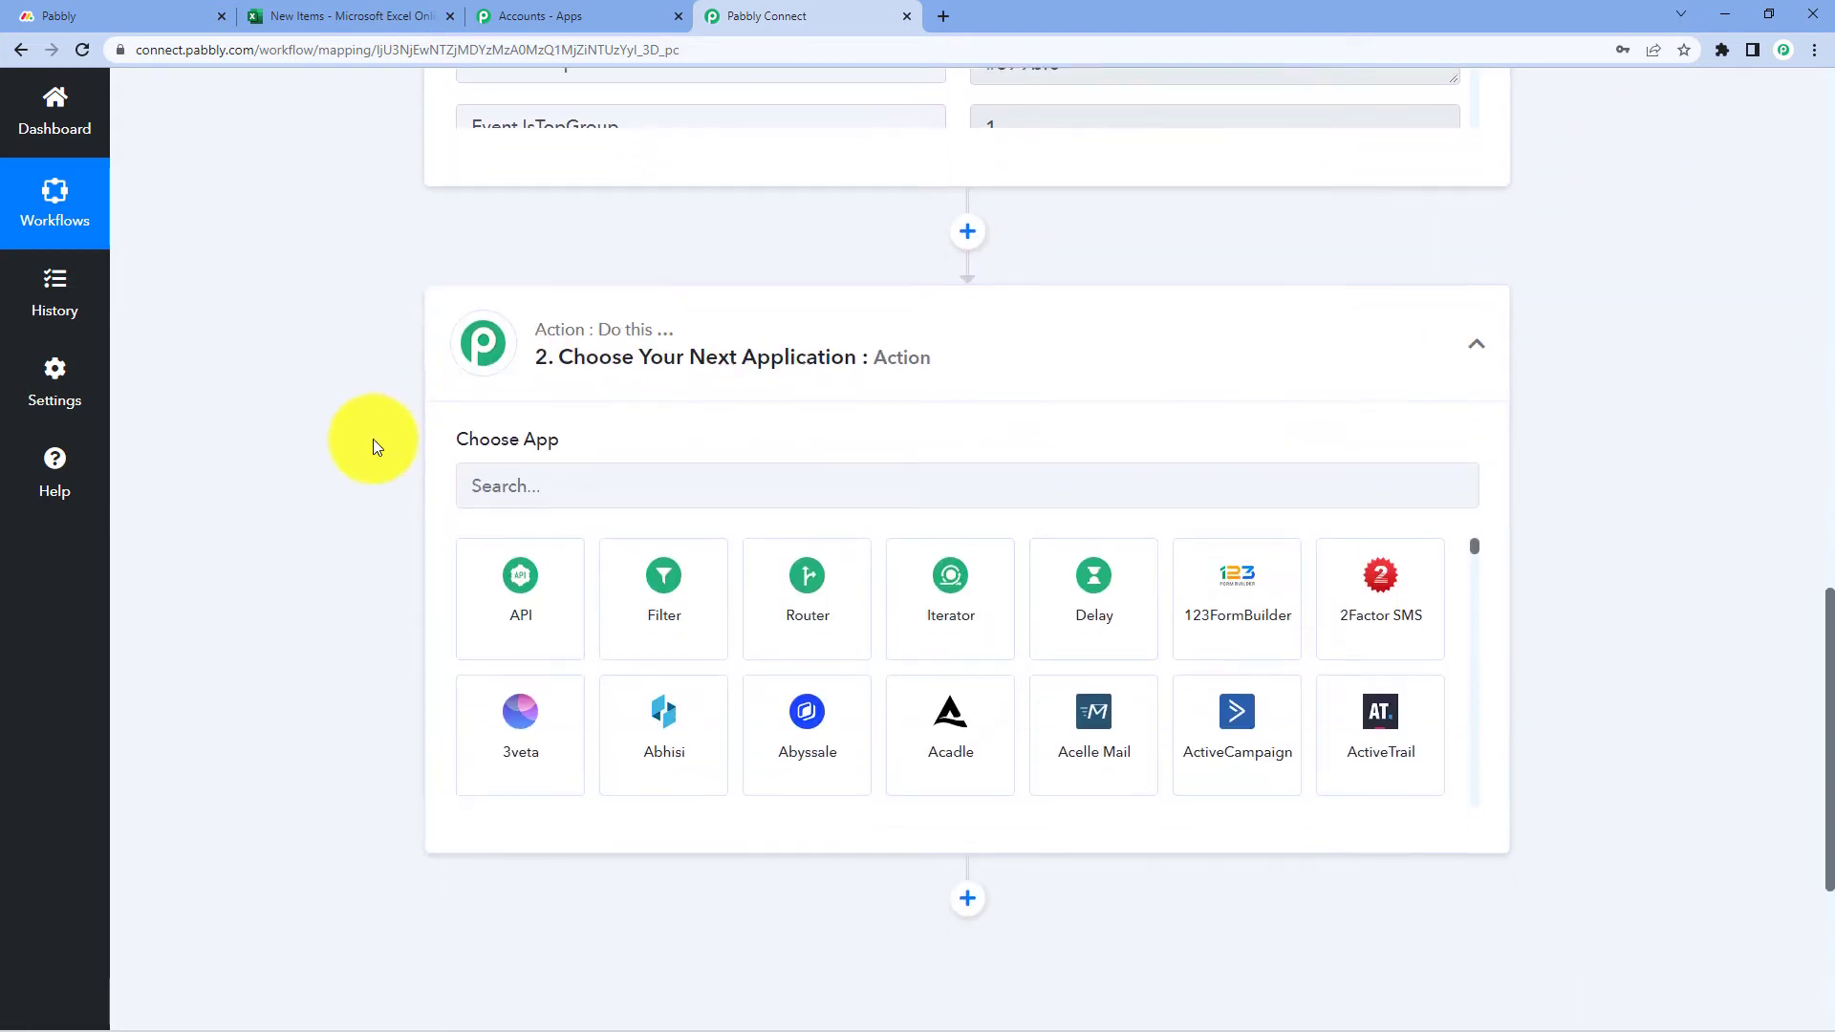
{"action": "left_click", "coordinate": [576, 331]}
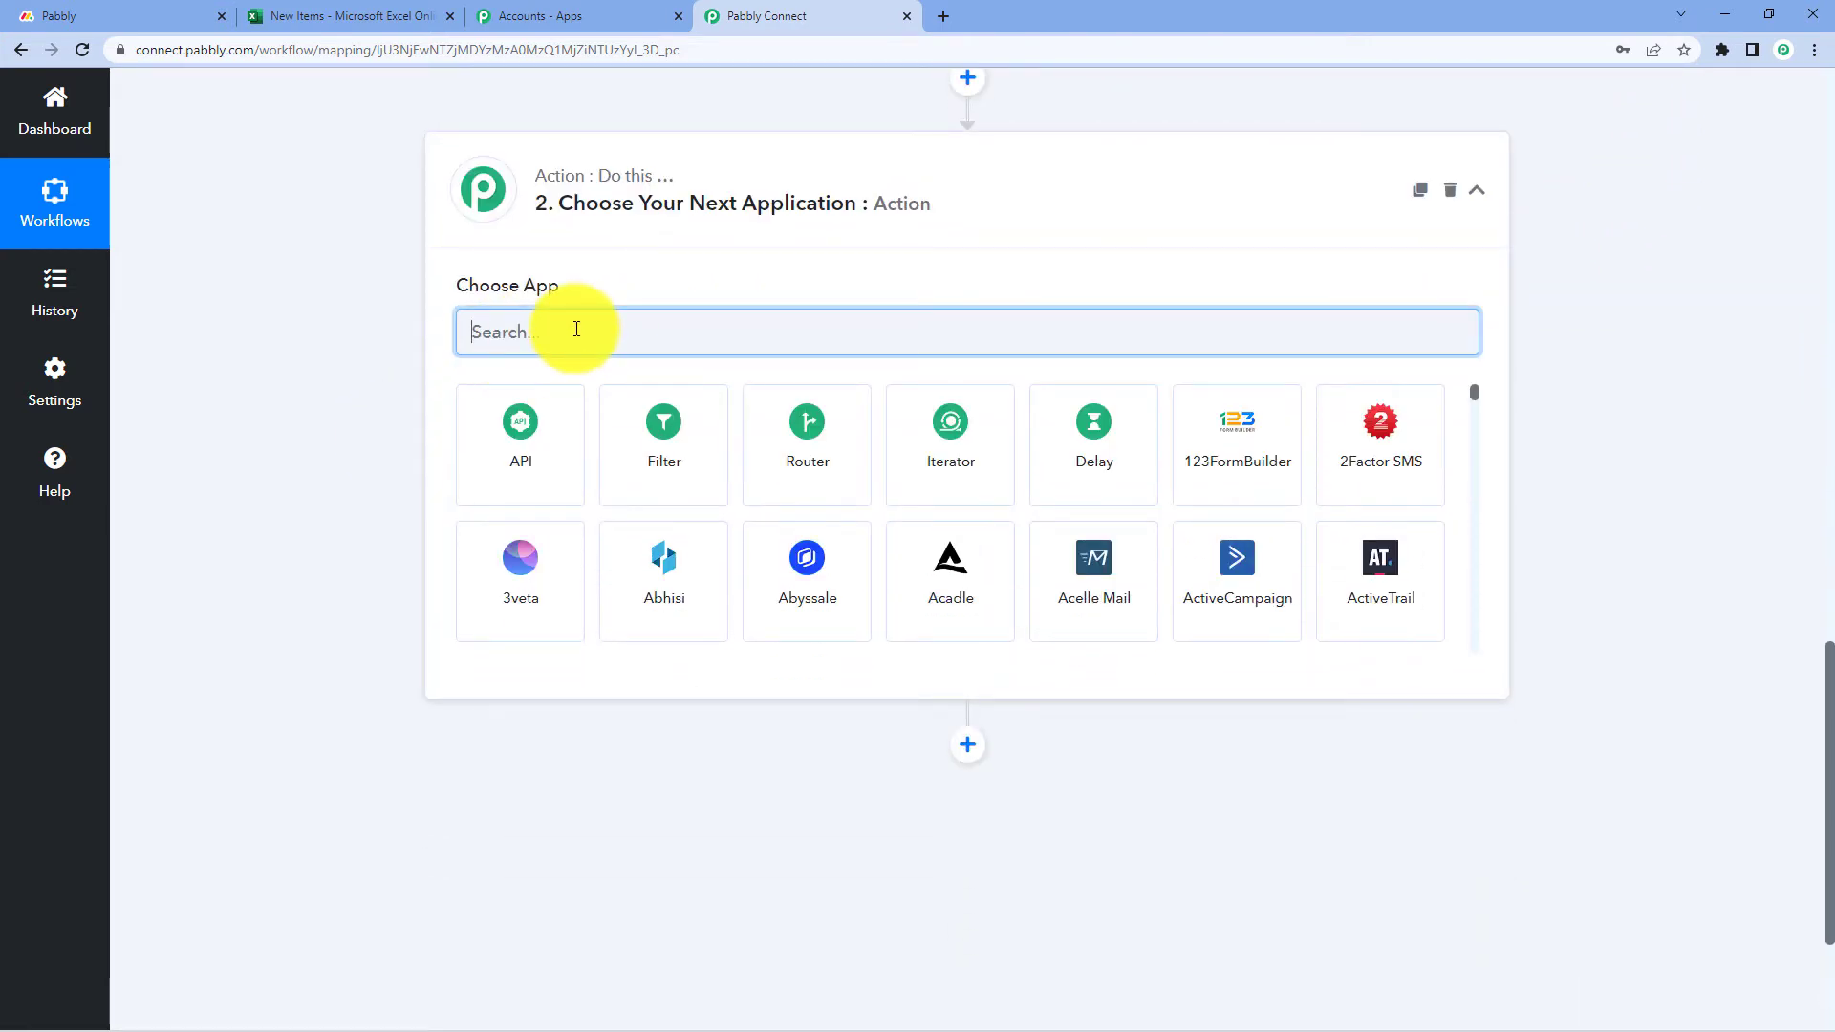
{"action": "type", "text": "Monday"}
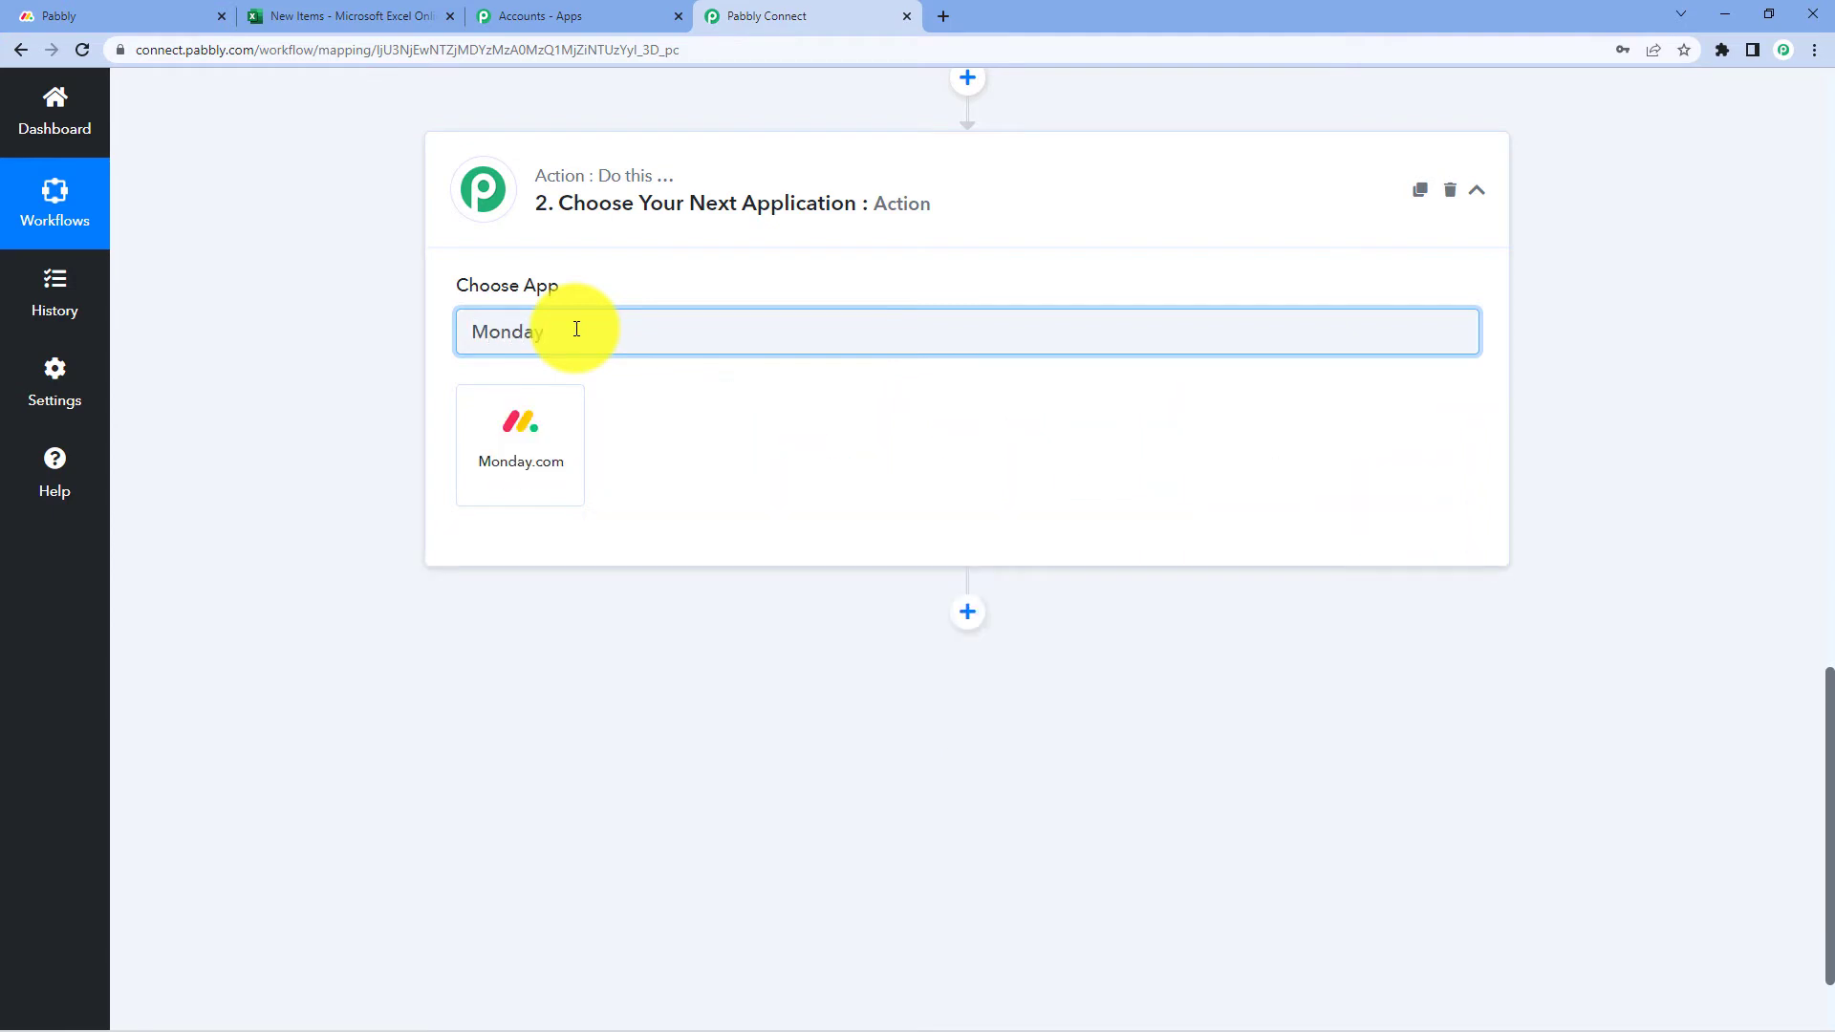
{"action": "left_click", "coordinate": [557, 447]}
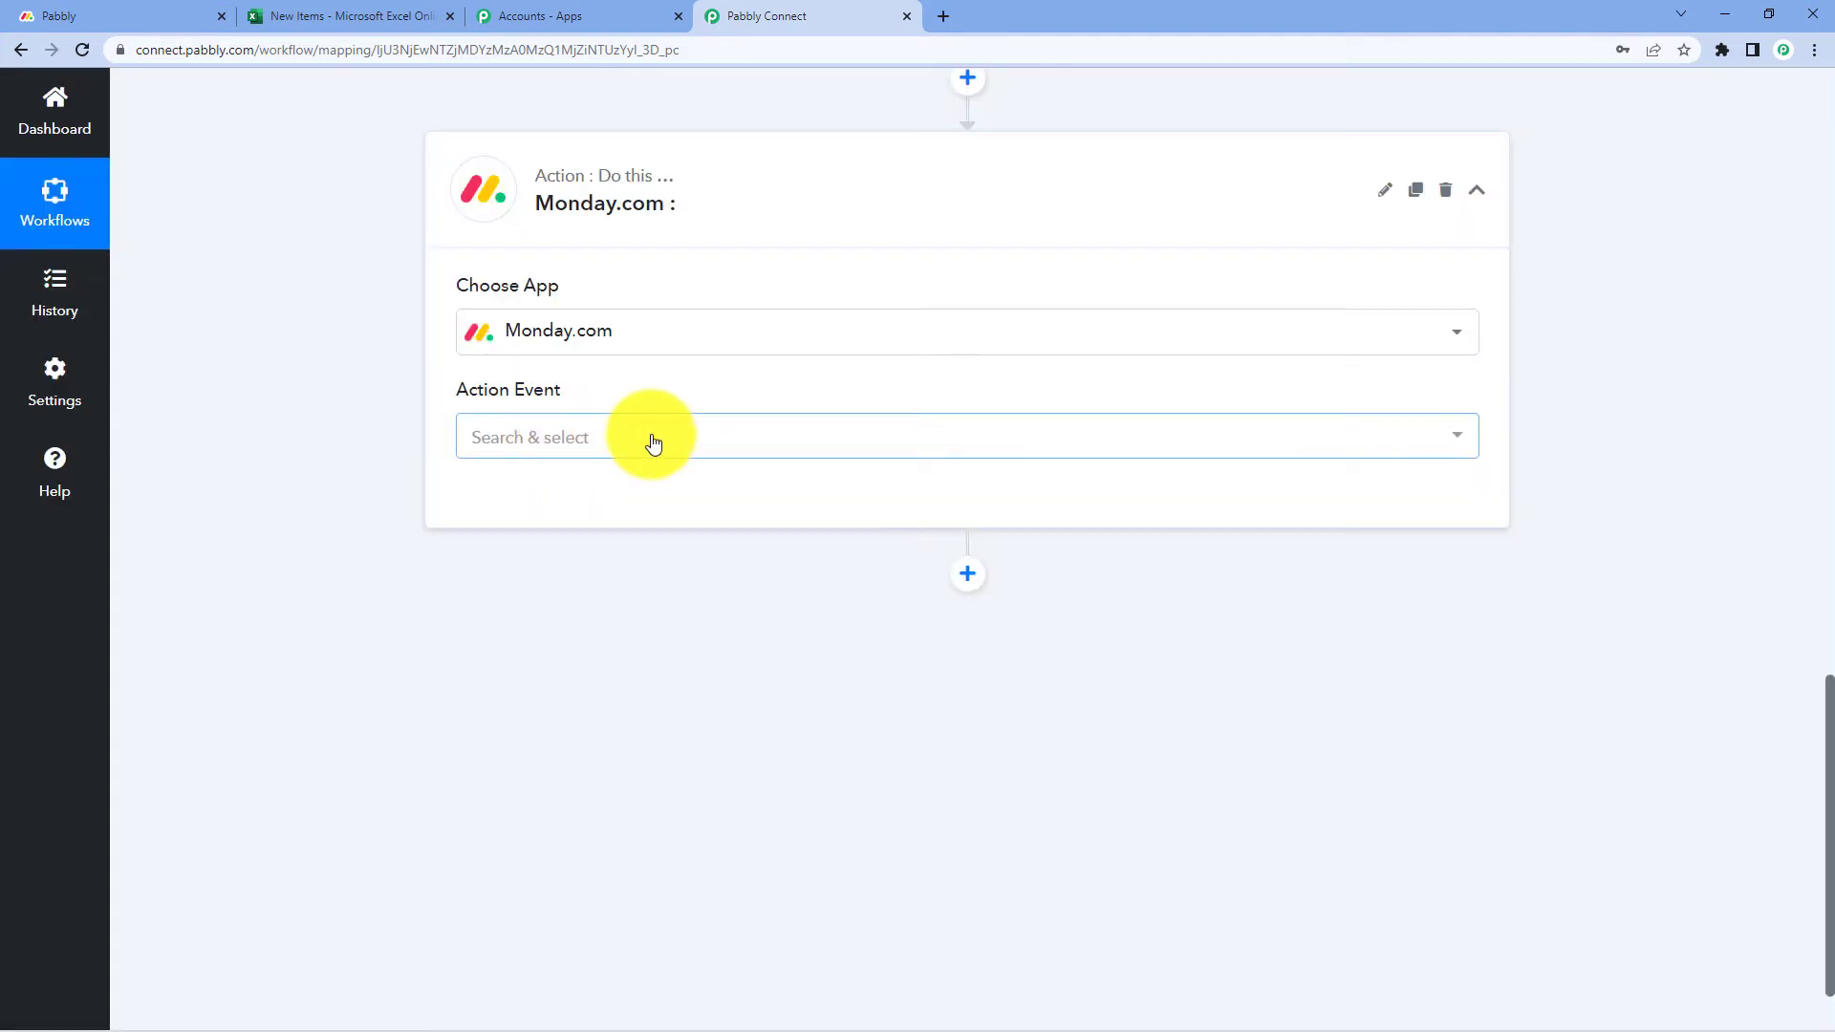
- Set the Monday.com step's action event to Get an Item
{"action": "left_click", "coordinate": [647, 440]}
{"action": "scroll", "coordinate": [630, 631], "scroll_direction": "down", "scroll_amount": 4}
{"action": "scroll", "coordinate": [631, 631], "scroll_direction": "down", "scroll_amount": 6}
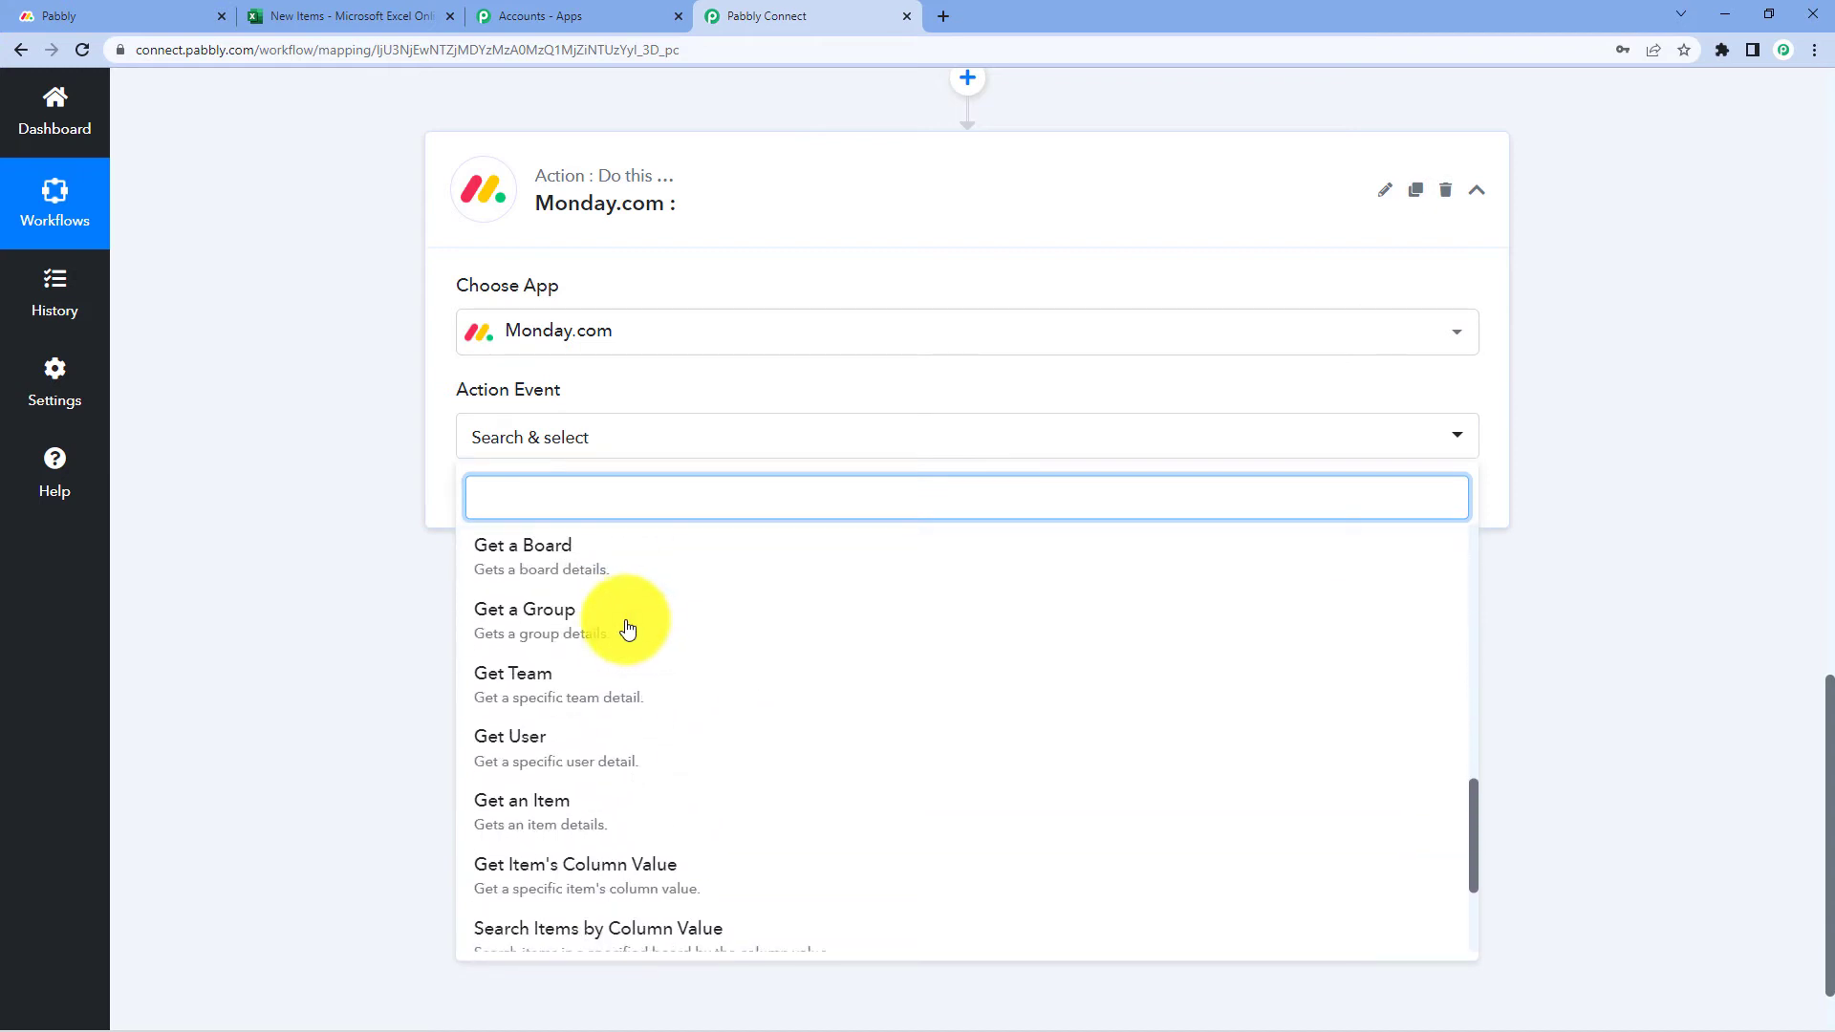
{"action": "scroll", "coordinate": [628, 628], "scroll_direction": "down", "scroll_amount": 2}
{"action": "left_click", "coordinate": [564, 713]}
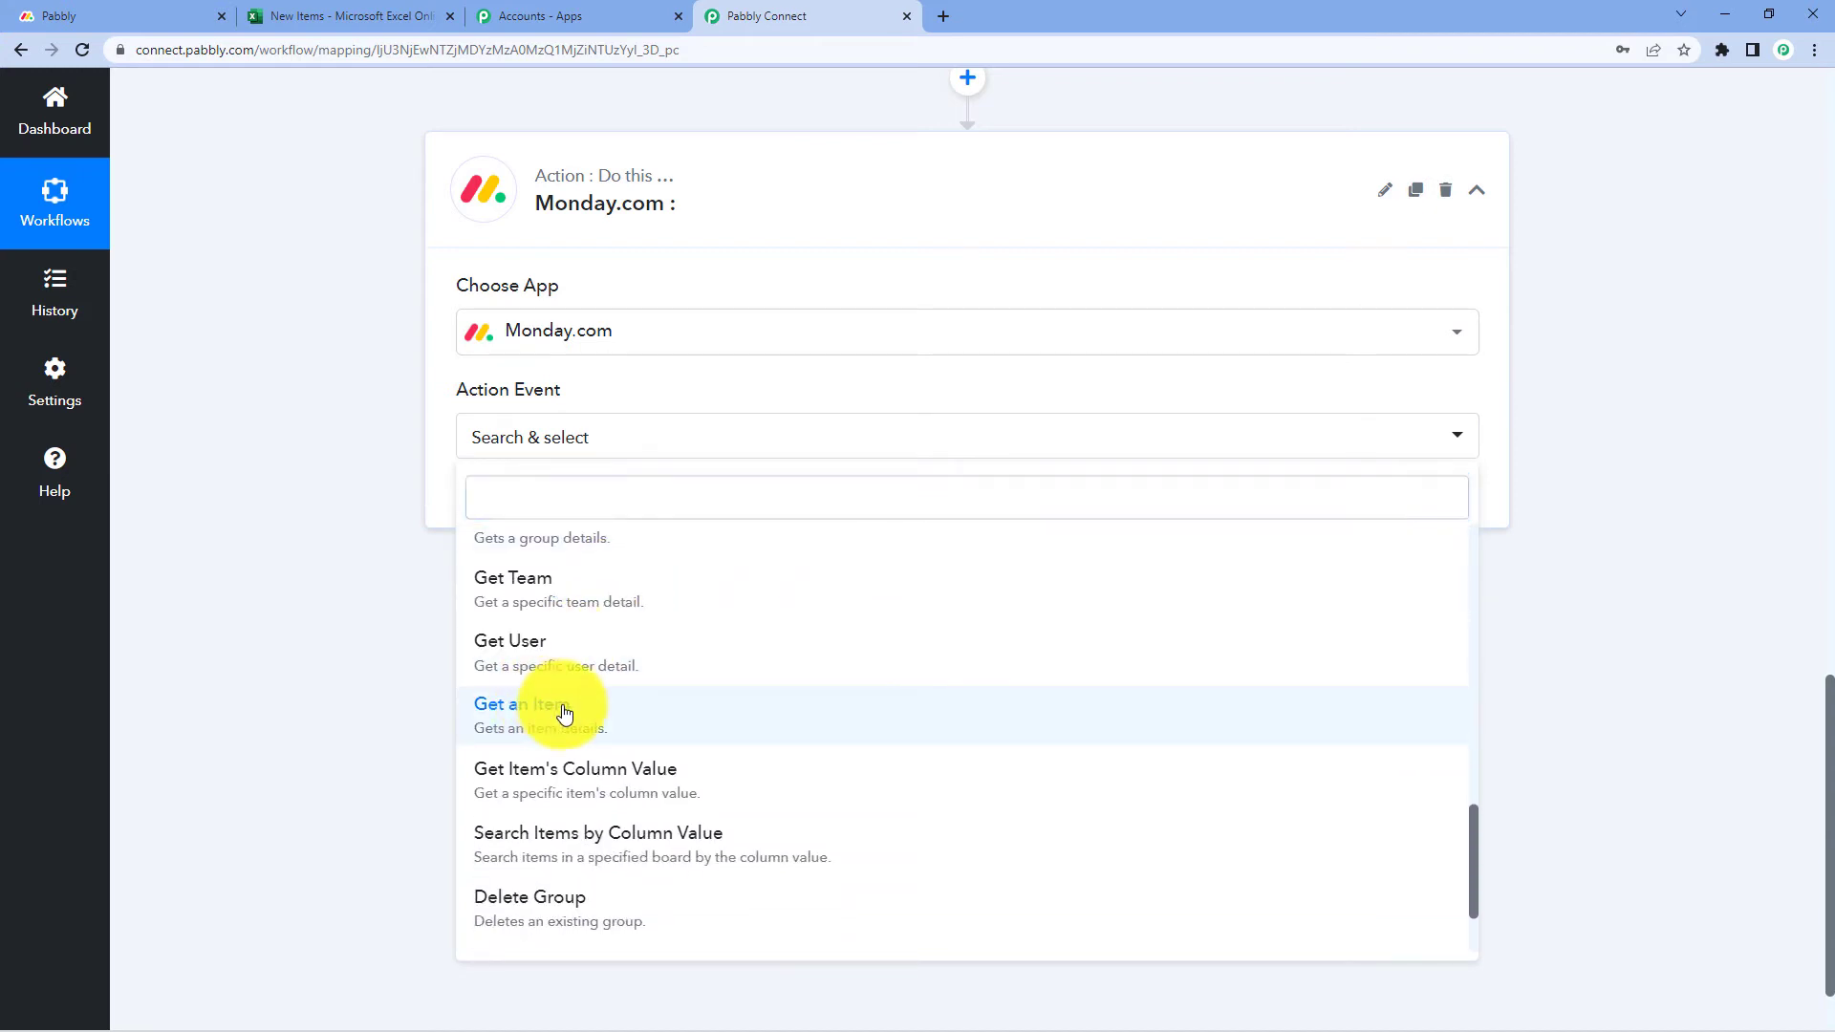
{"action": "left_click", "coordinate": [564, 712]}
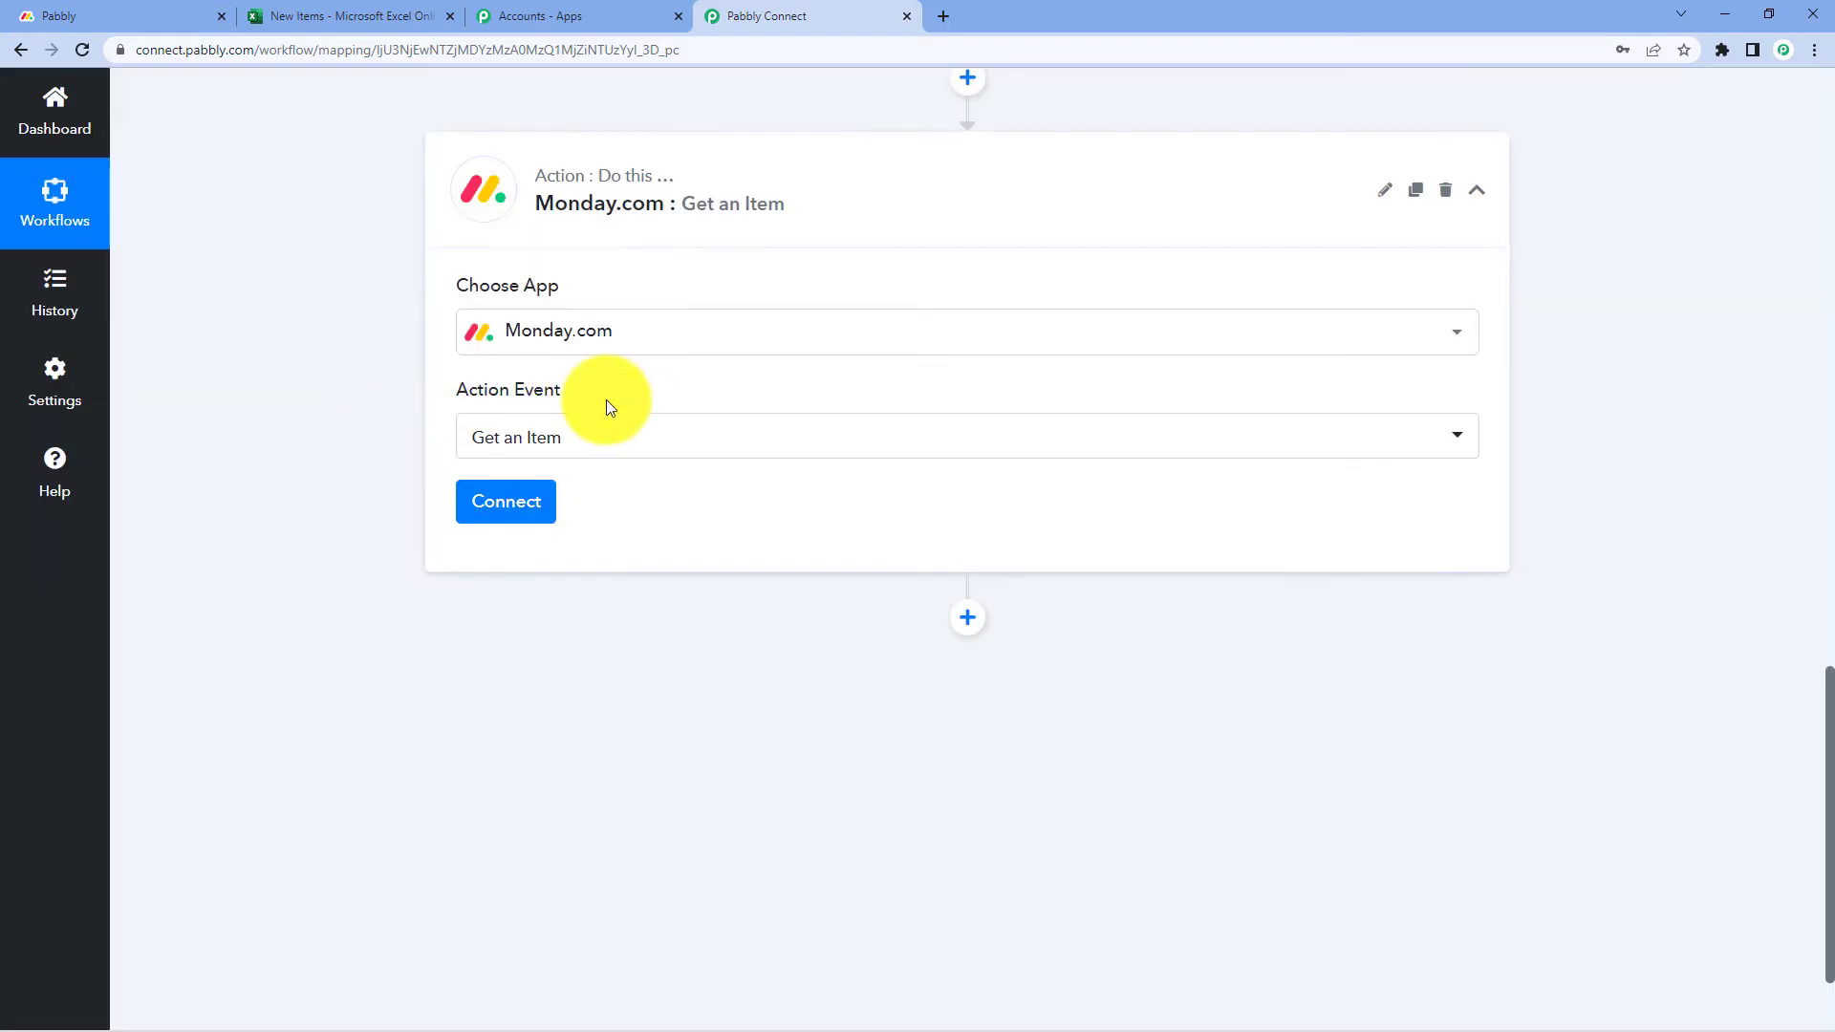
- Start adding a new Monday.com connection and review the instructions for getting its API token
{"action": "left_click", "coordinate": [532, 501]}
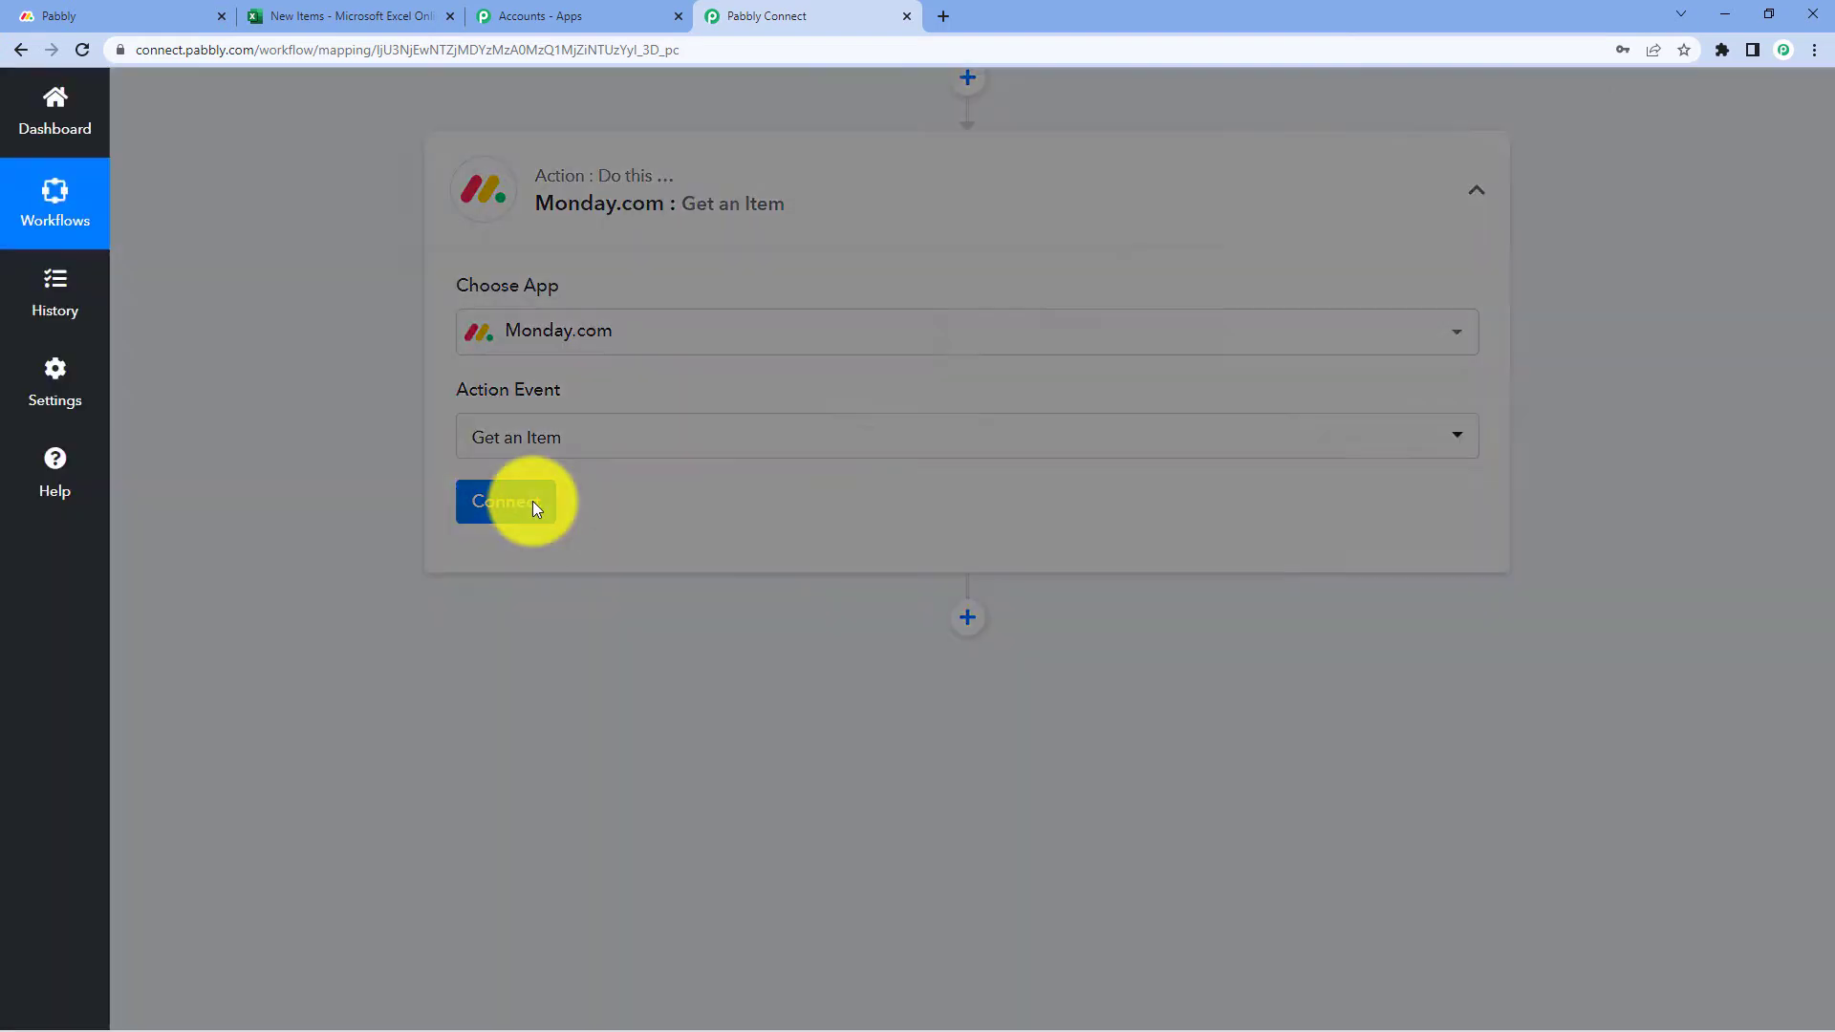
{"action": "left_click", "coordinate": [864, 318]}
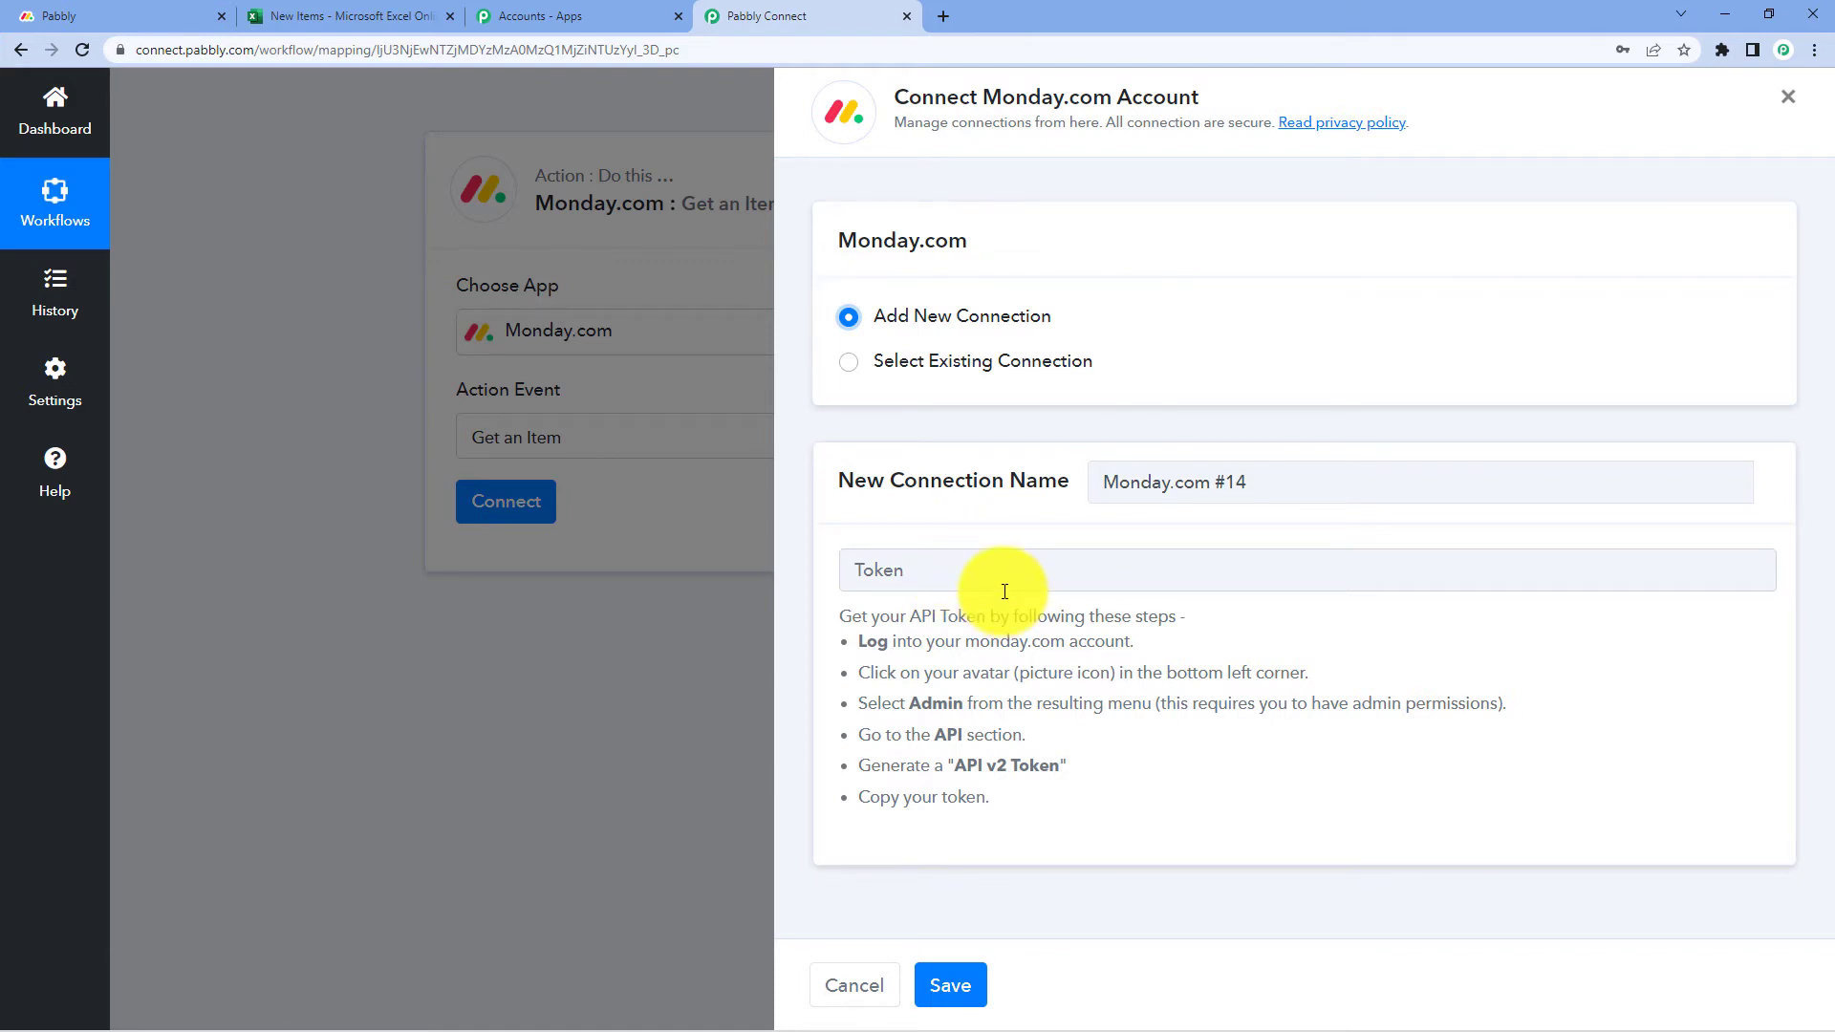
{"action": "left_click_drag", "start_coordinate": [990, 797], "coordinate": [858, 612]}
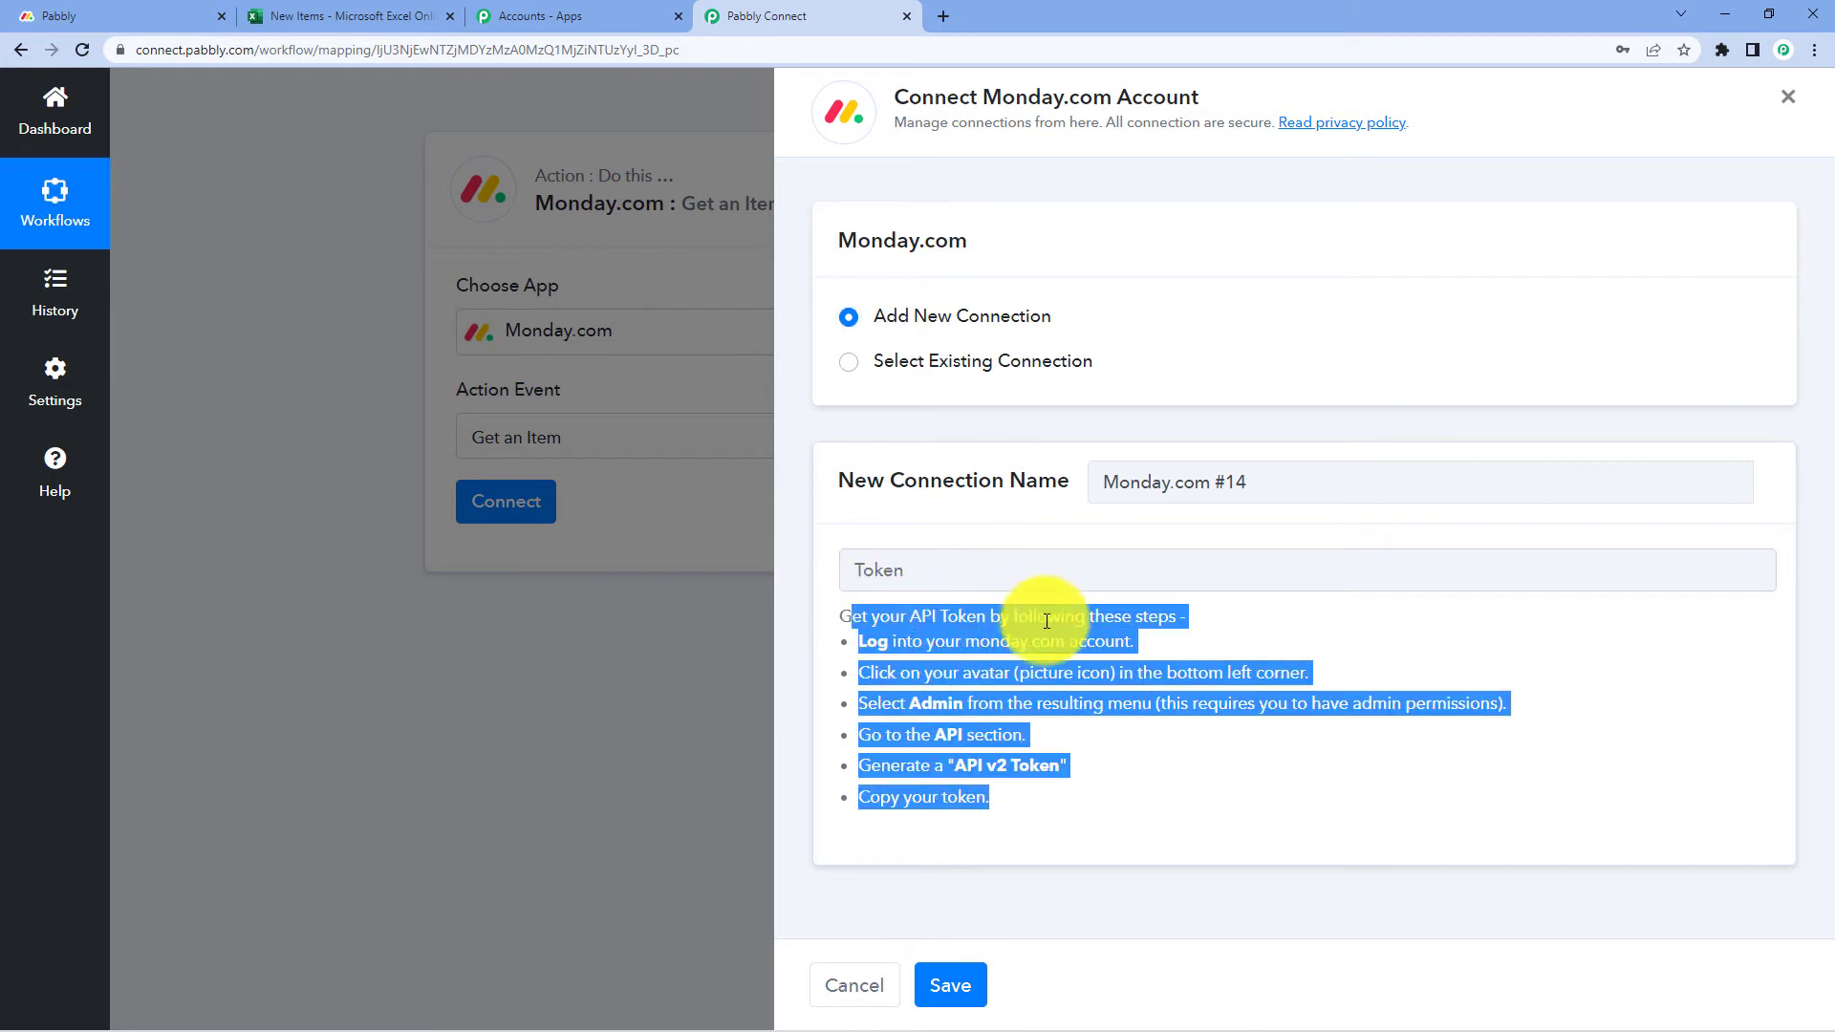
- Switch to Monday.com and copy the personal API token from the account's API administration settings
{"action": "left_click", "coordinate": [115, 17]}
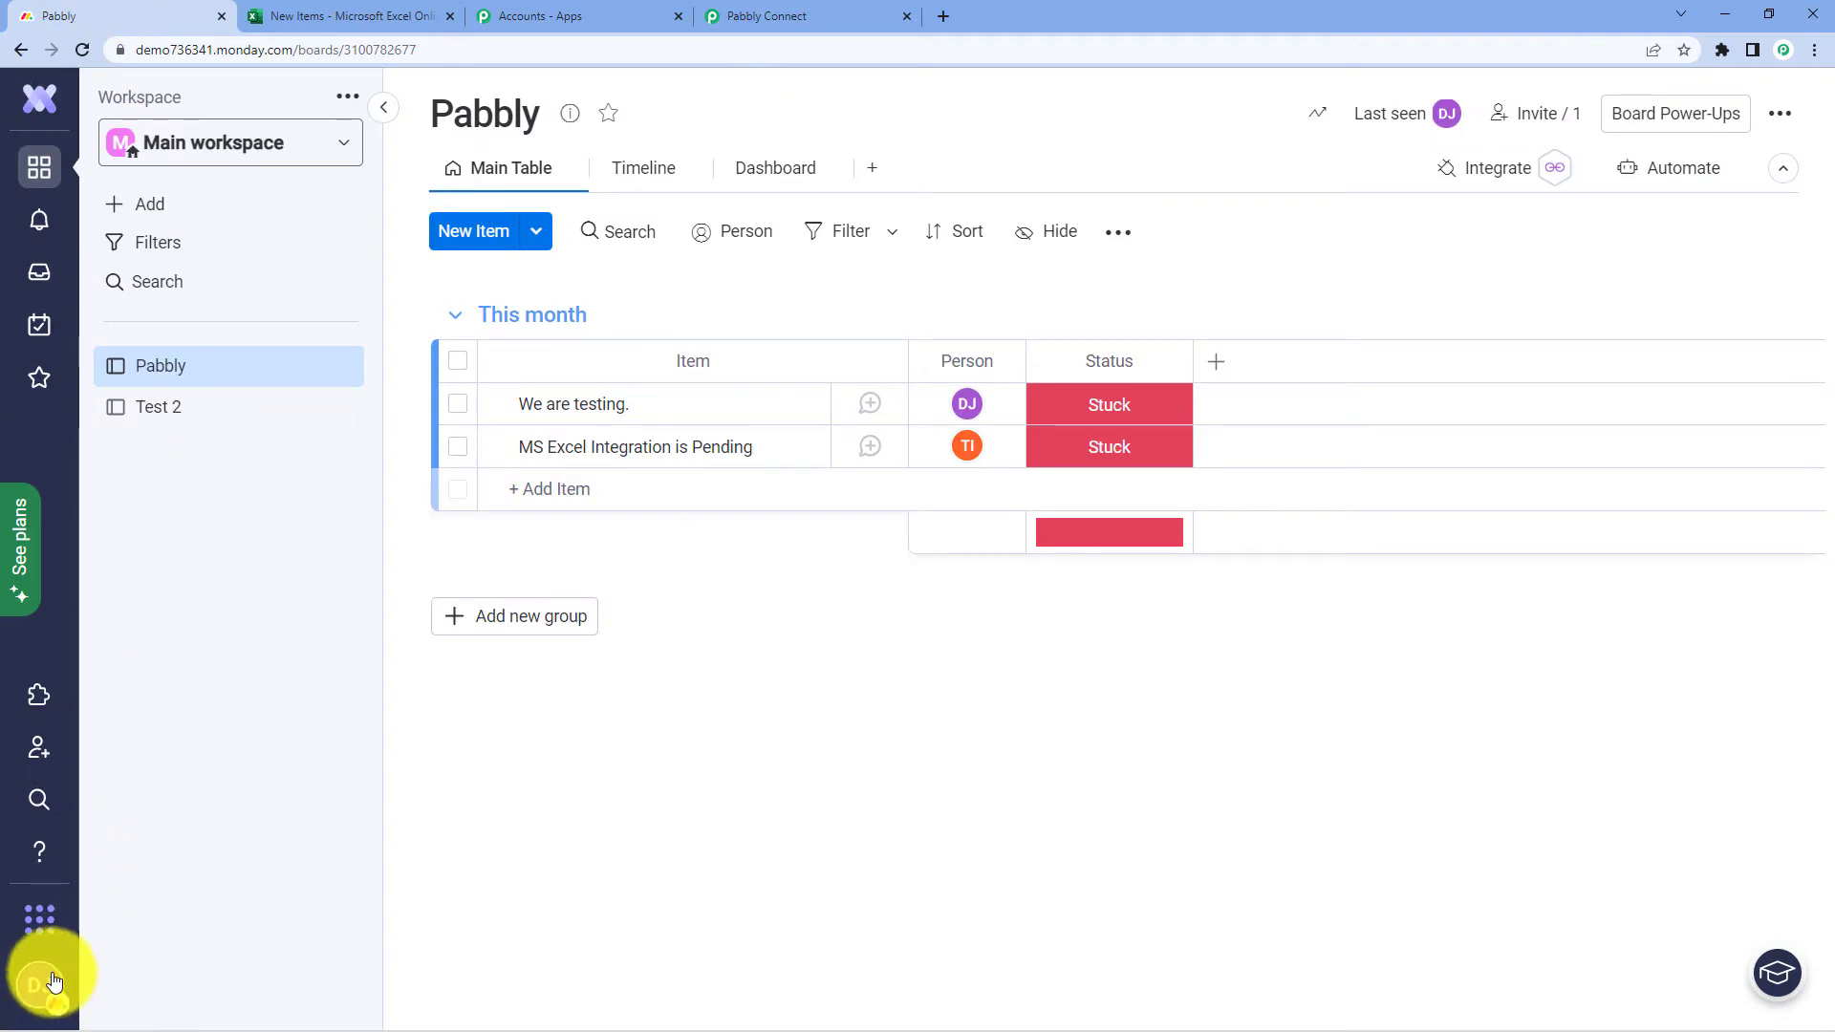
{"action": "left_click", "coordinate": [26, 993]}
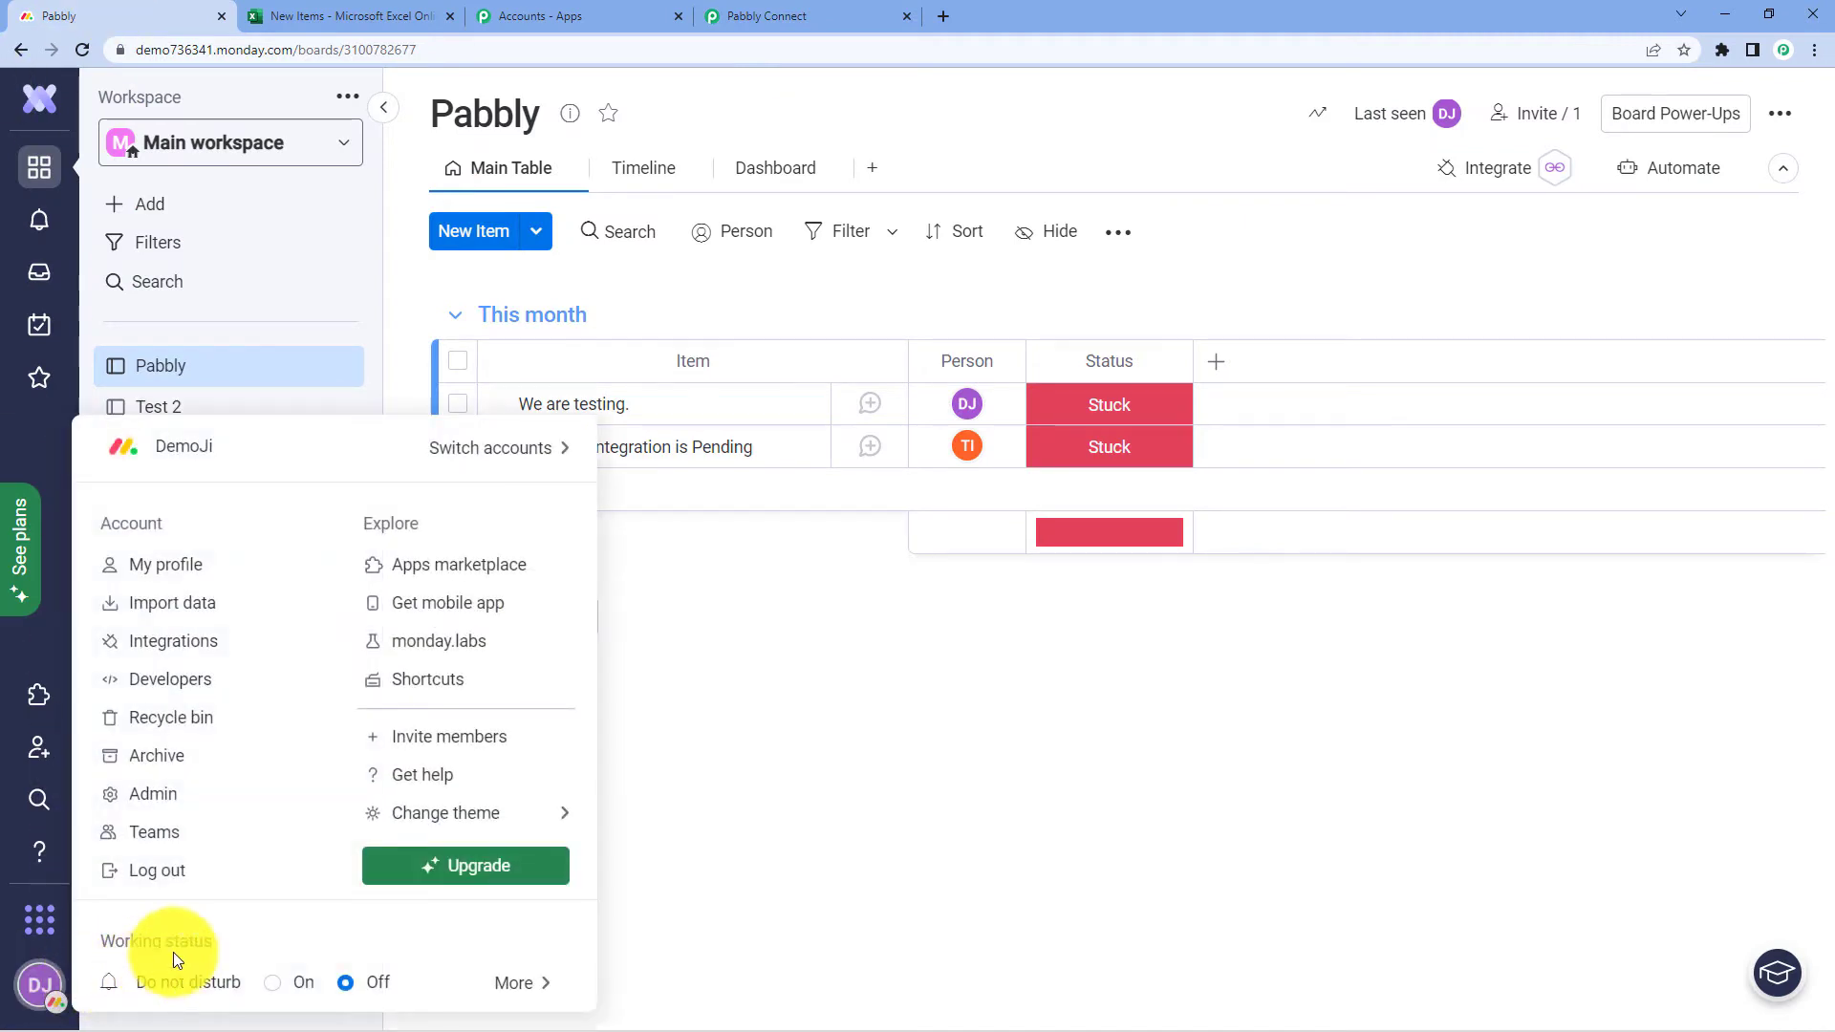
{"action": "left_click", "coordinate": [188, 801]}
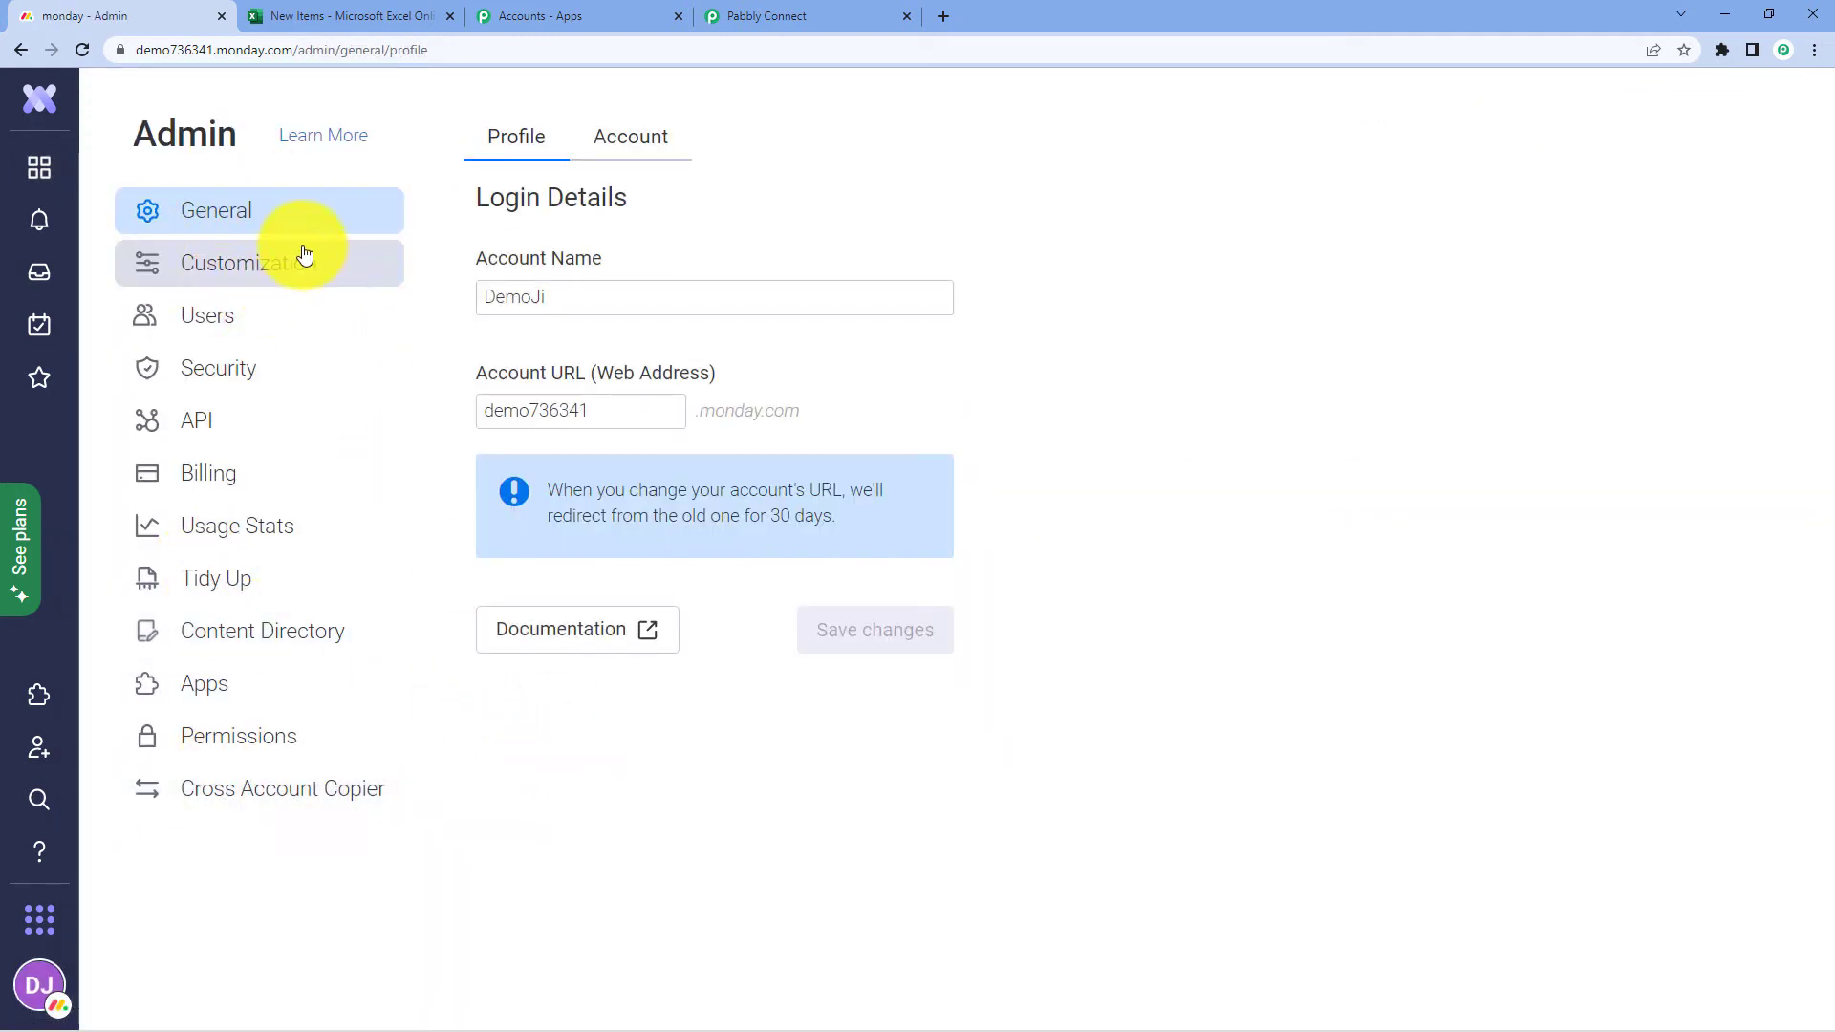
{"action": "left_click", "coordinate": [233, 427]}
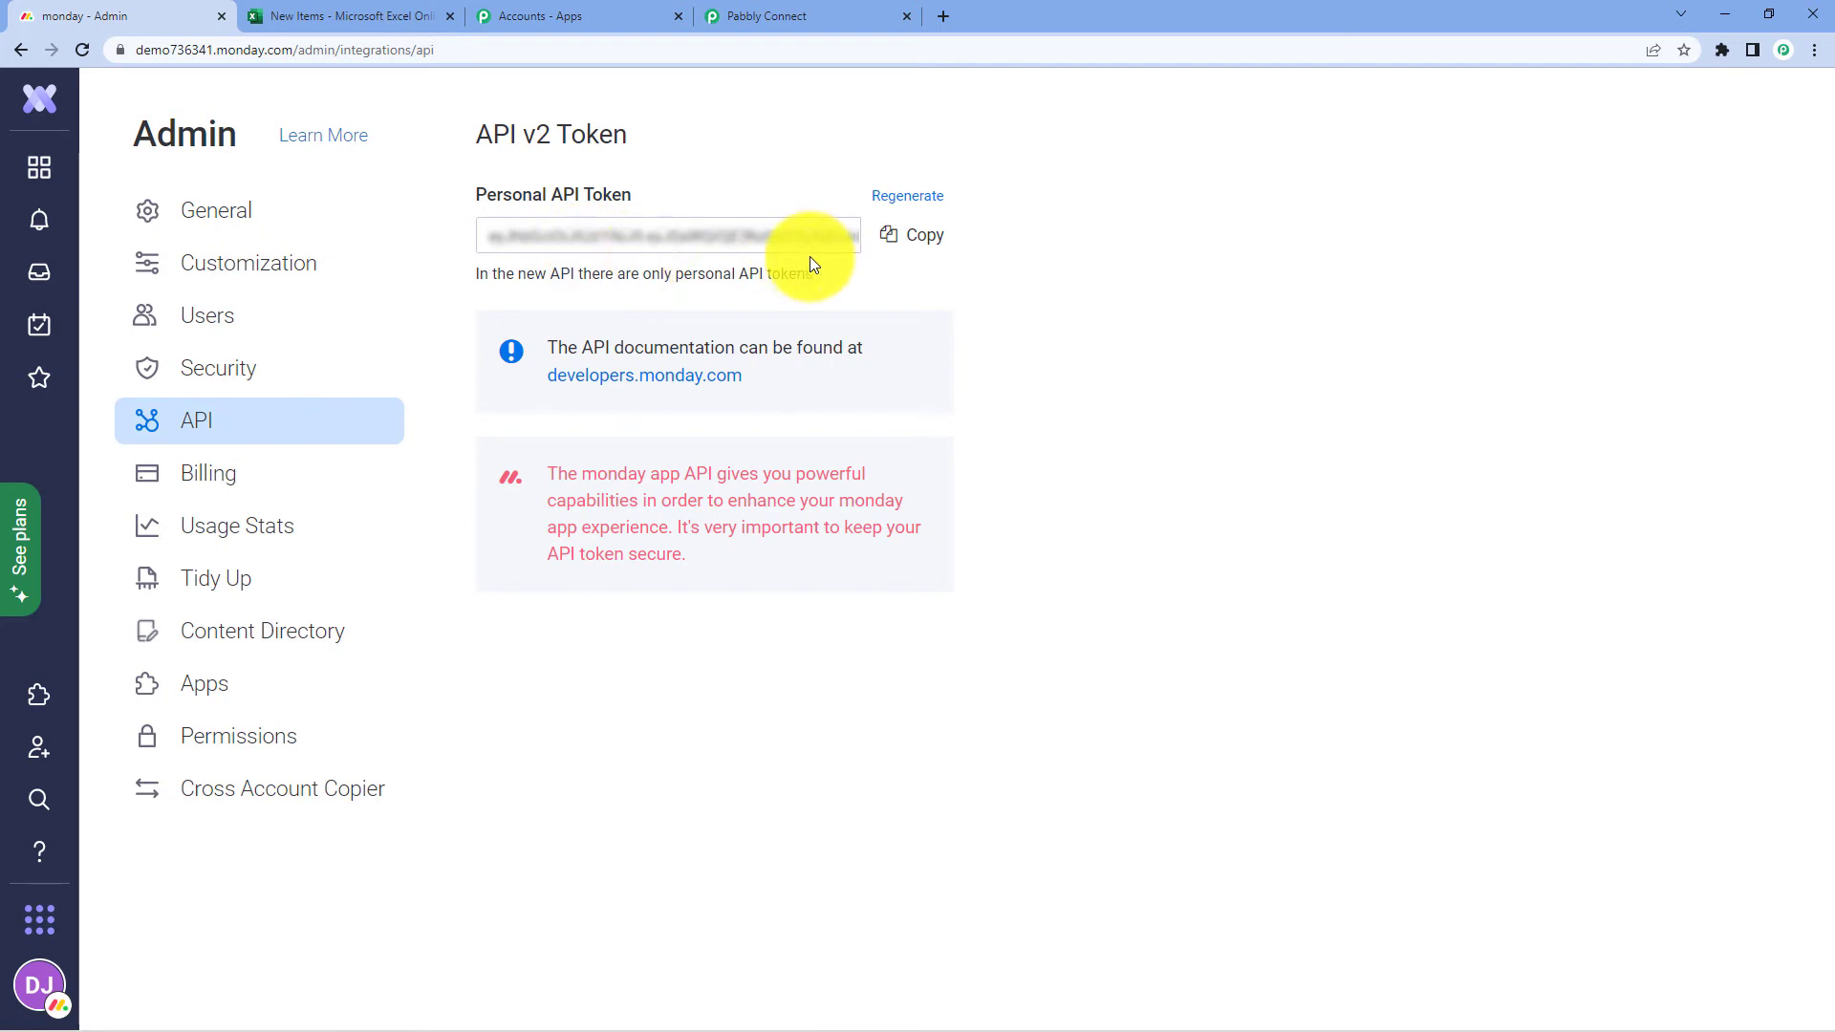
{"action": "left_click", "coordinate": [910, 251]}
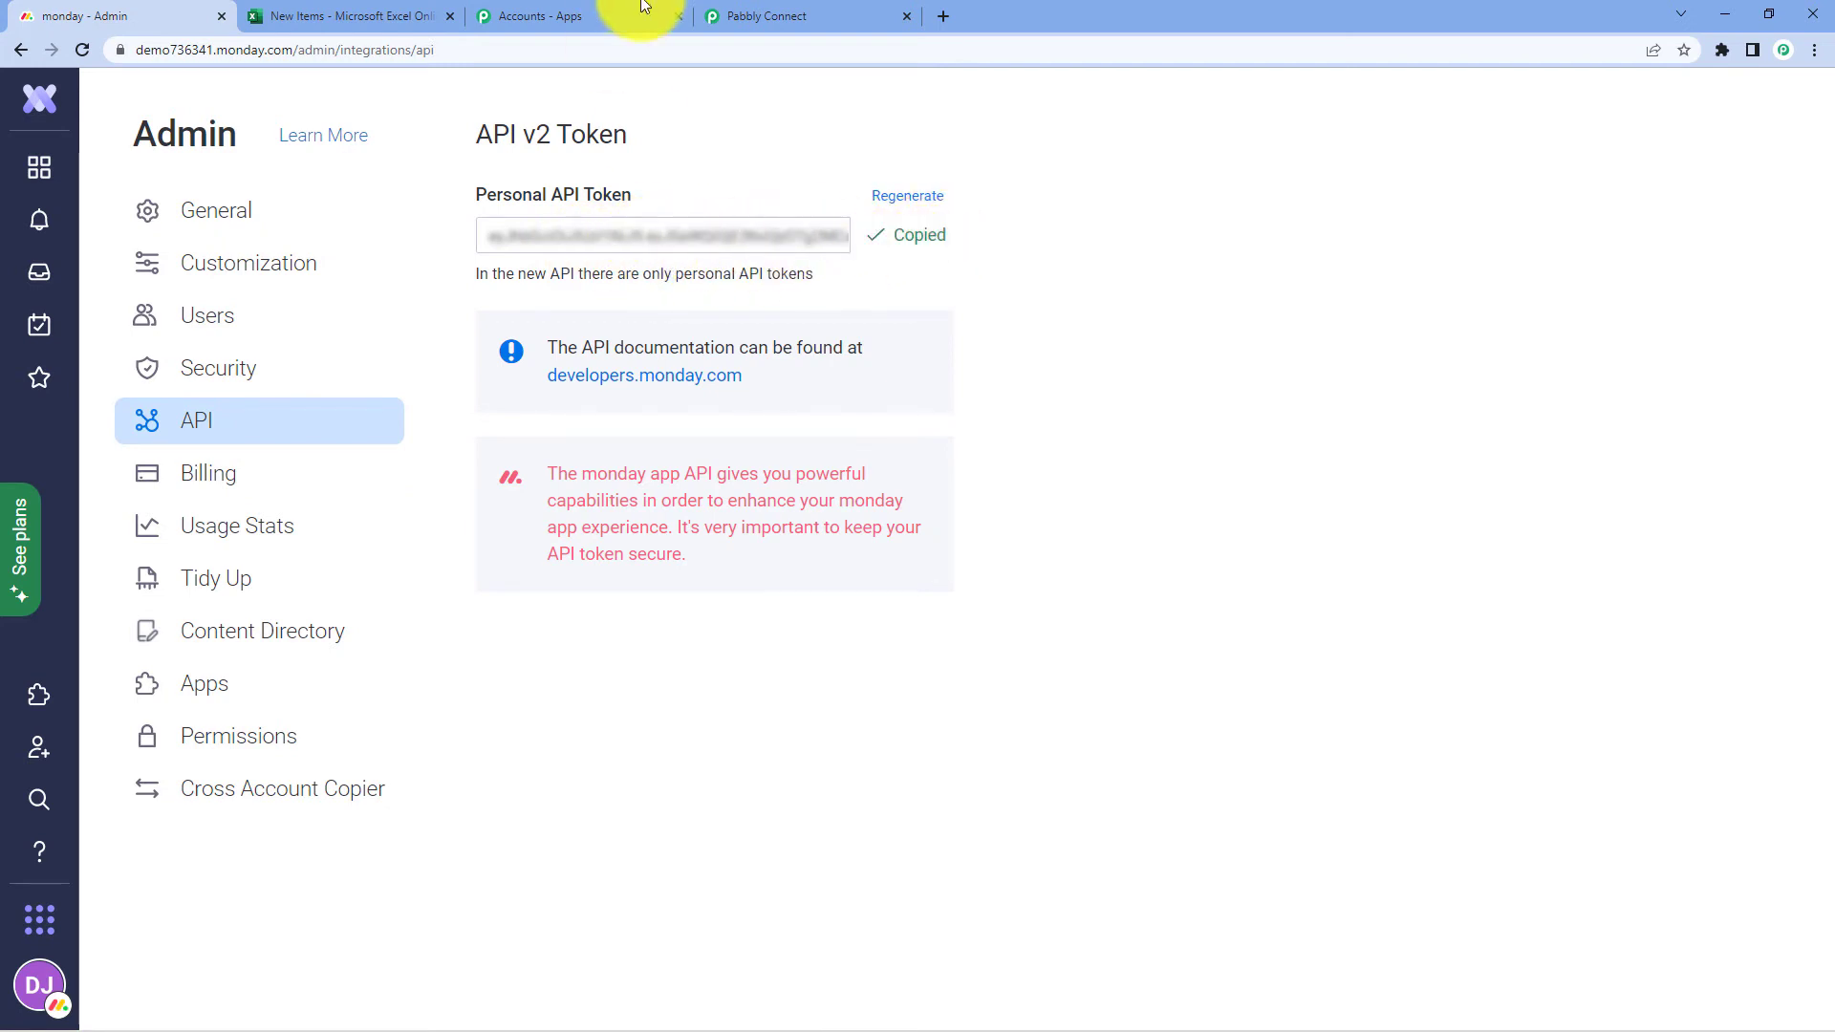
- Return to Pabbly Connect, paste the API token into the new Monday.com connection's Token field and save the connection
{"action": "left_click", "coordinate": [806, 15]}
{"action": "left_click", "coordinate": [912, 569]}
{"action": "right_click", "coordinate": [843, 575]}
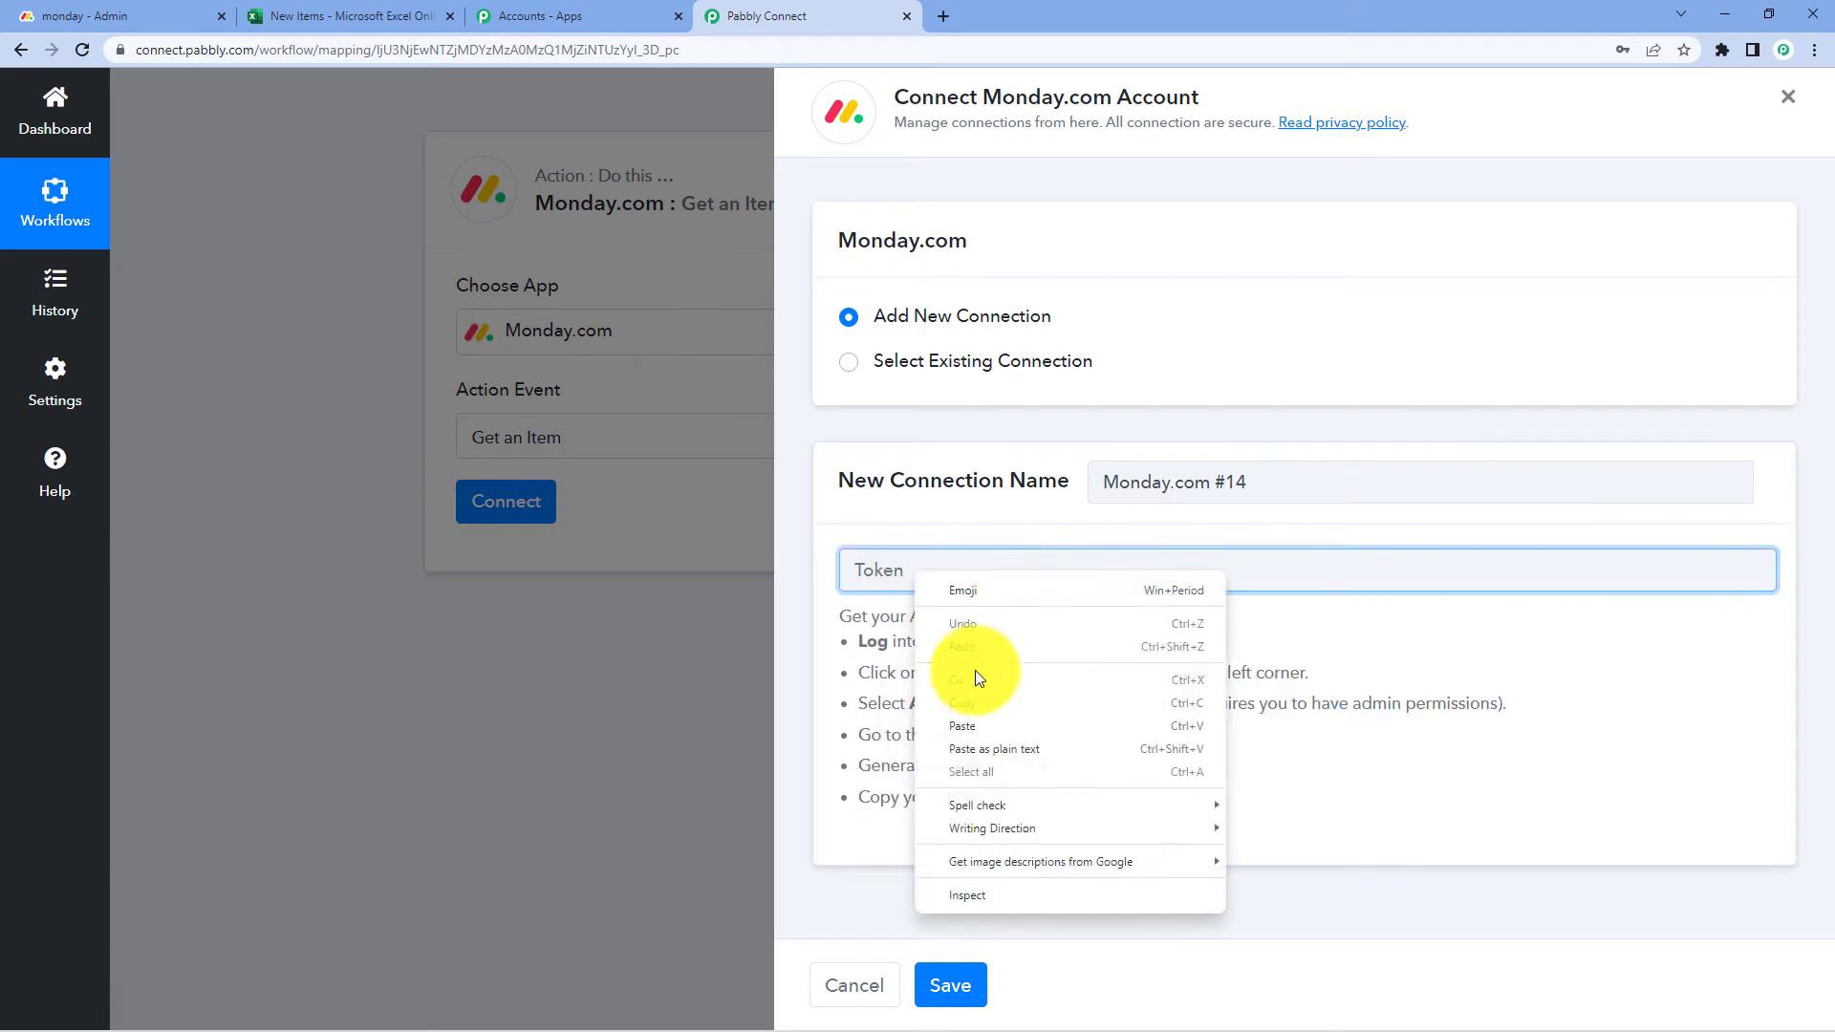
{"action": "left_click", "coordinate": [979, 724]}
{"action": "left_click", "coordinate": [952, 985]}
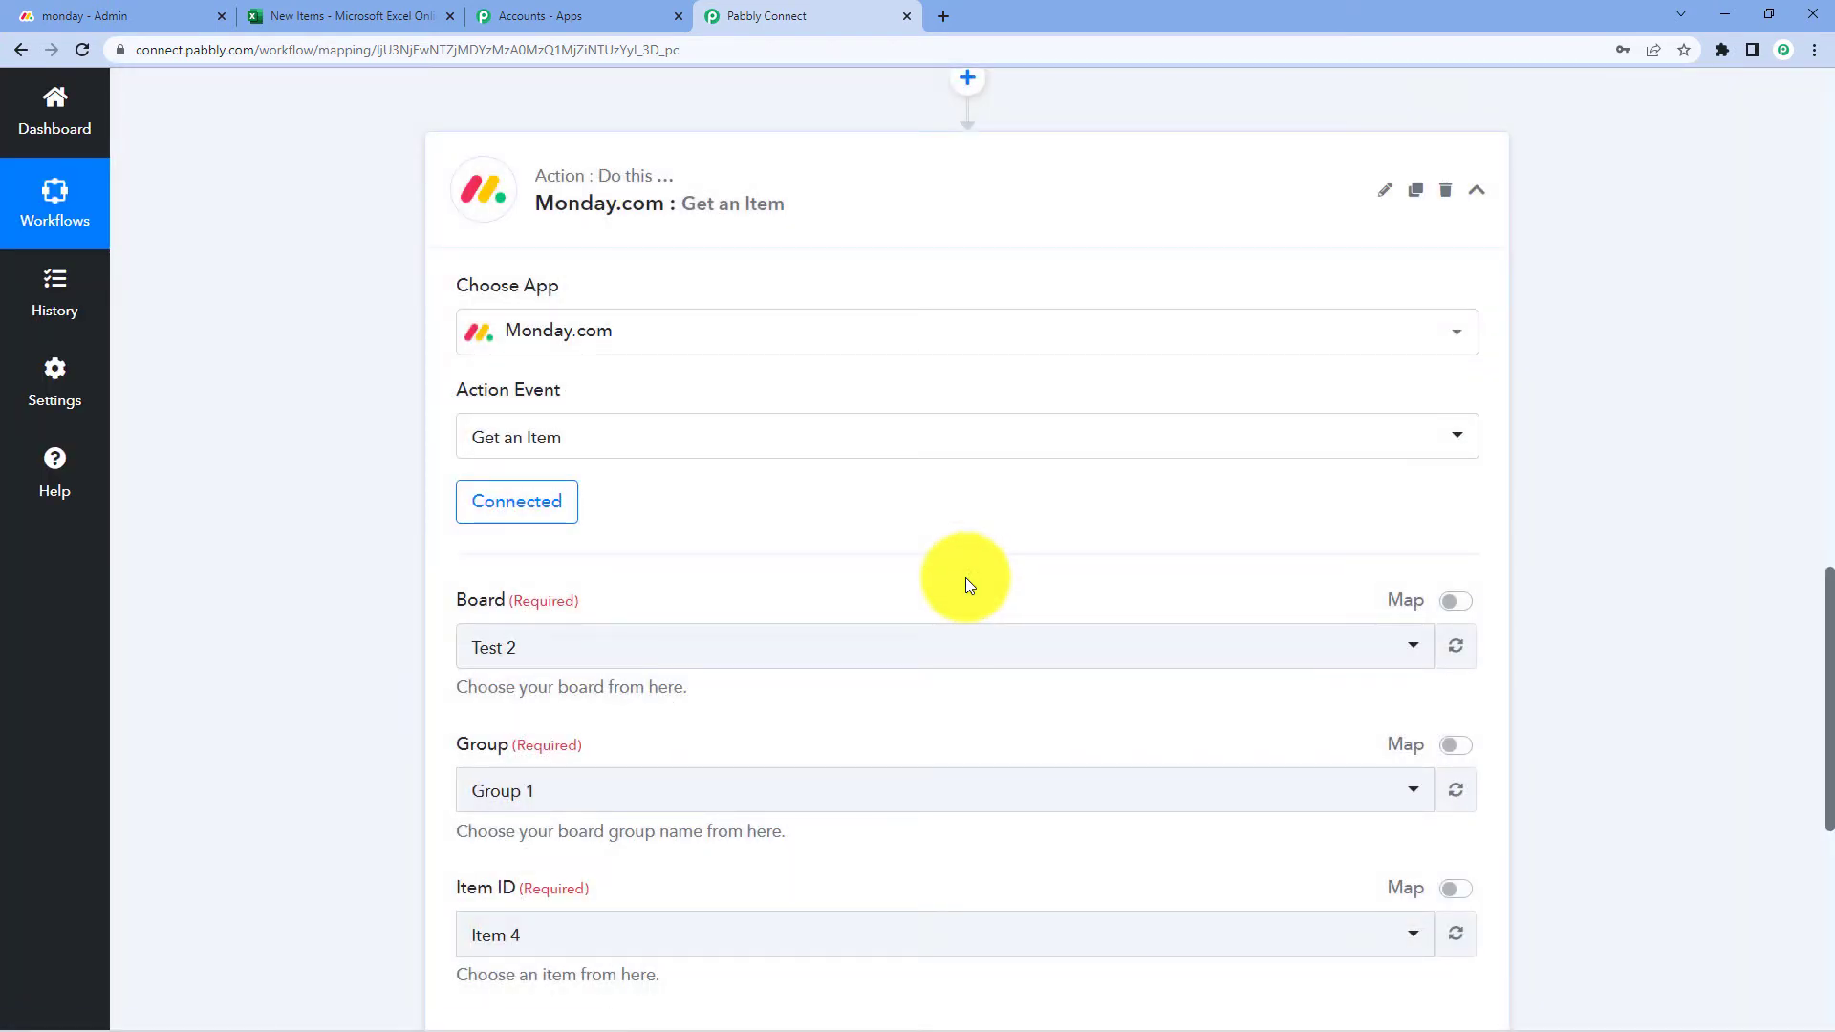
- Compare the Board, Group and Item ID fields of Get an Item with the board, pulse and group IDs in the captured webhook response
{"action": "scroll", "coordinate": [765, 430], "scroll_direction": "down", "scroll_amount": 2}
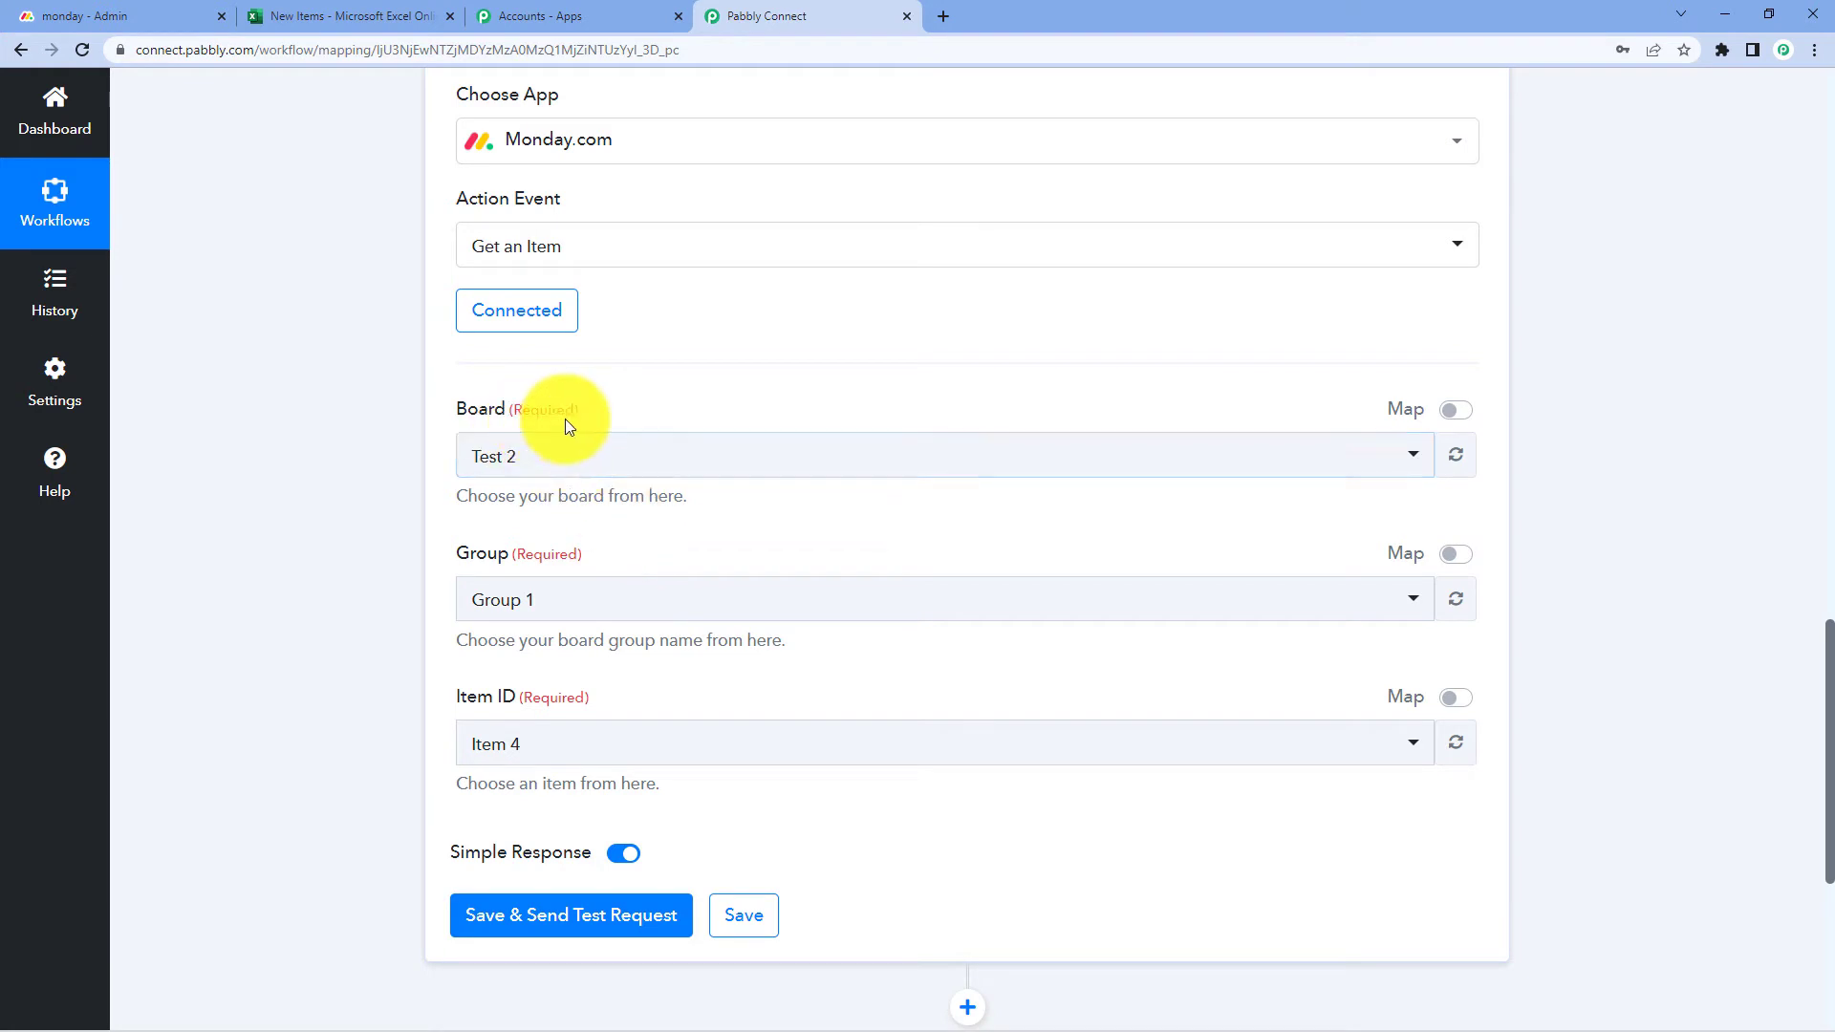
{"action": "scroll", "coordinate": [696, 409], "scroll_direction": "up", "scroll_amount": 9}
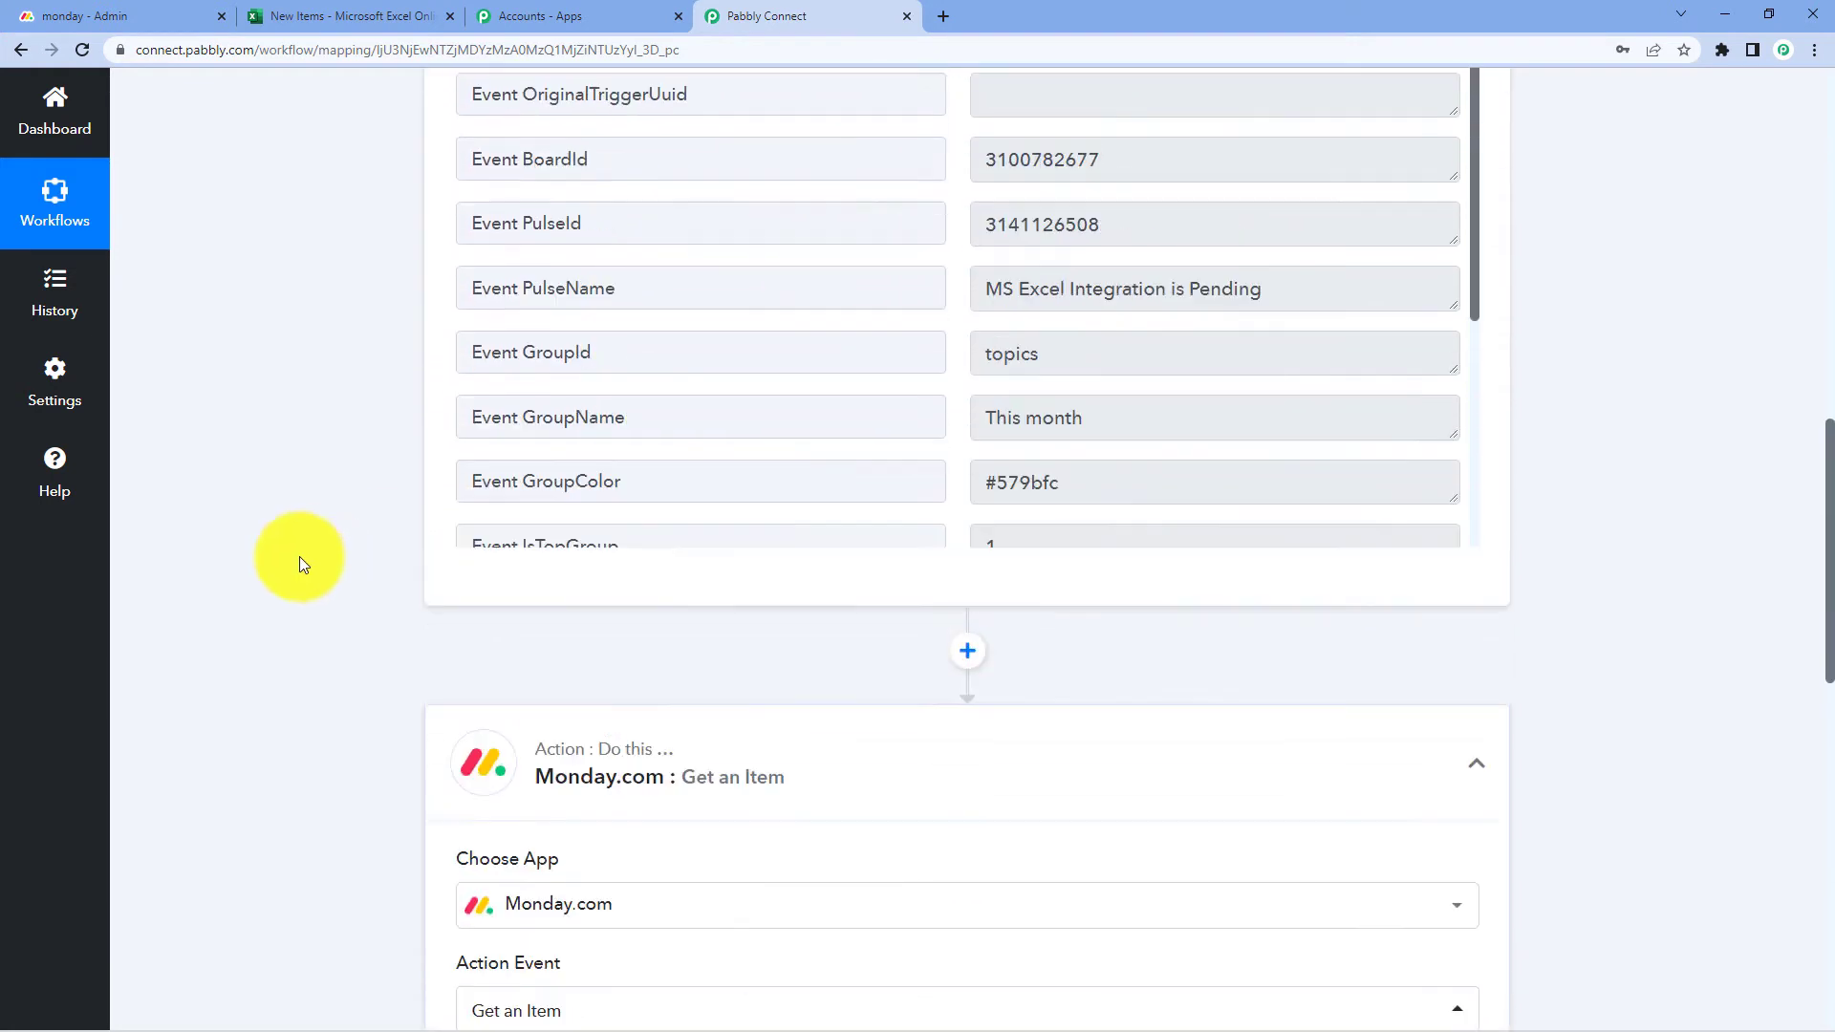
{"action": "scroll", "coordinate": [315, 554], "scroll_direction": "up", "scroll_amount": 2}
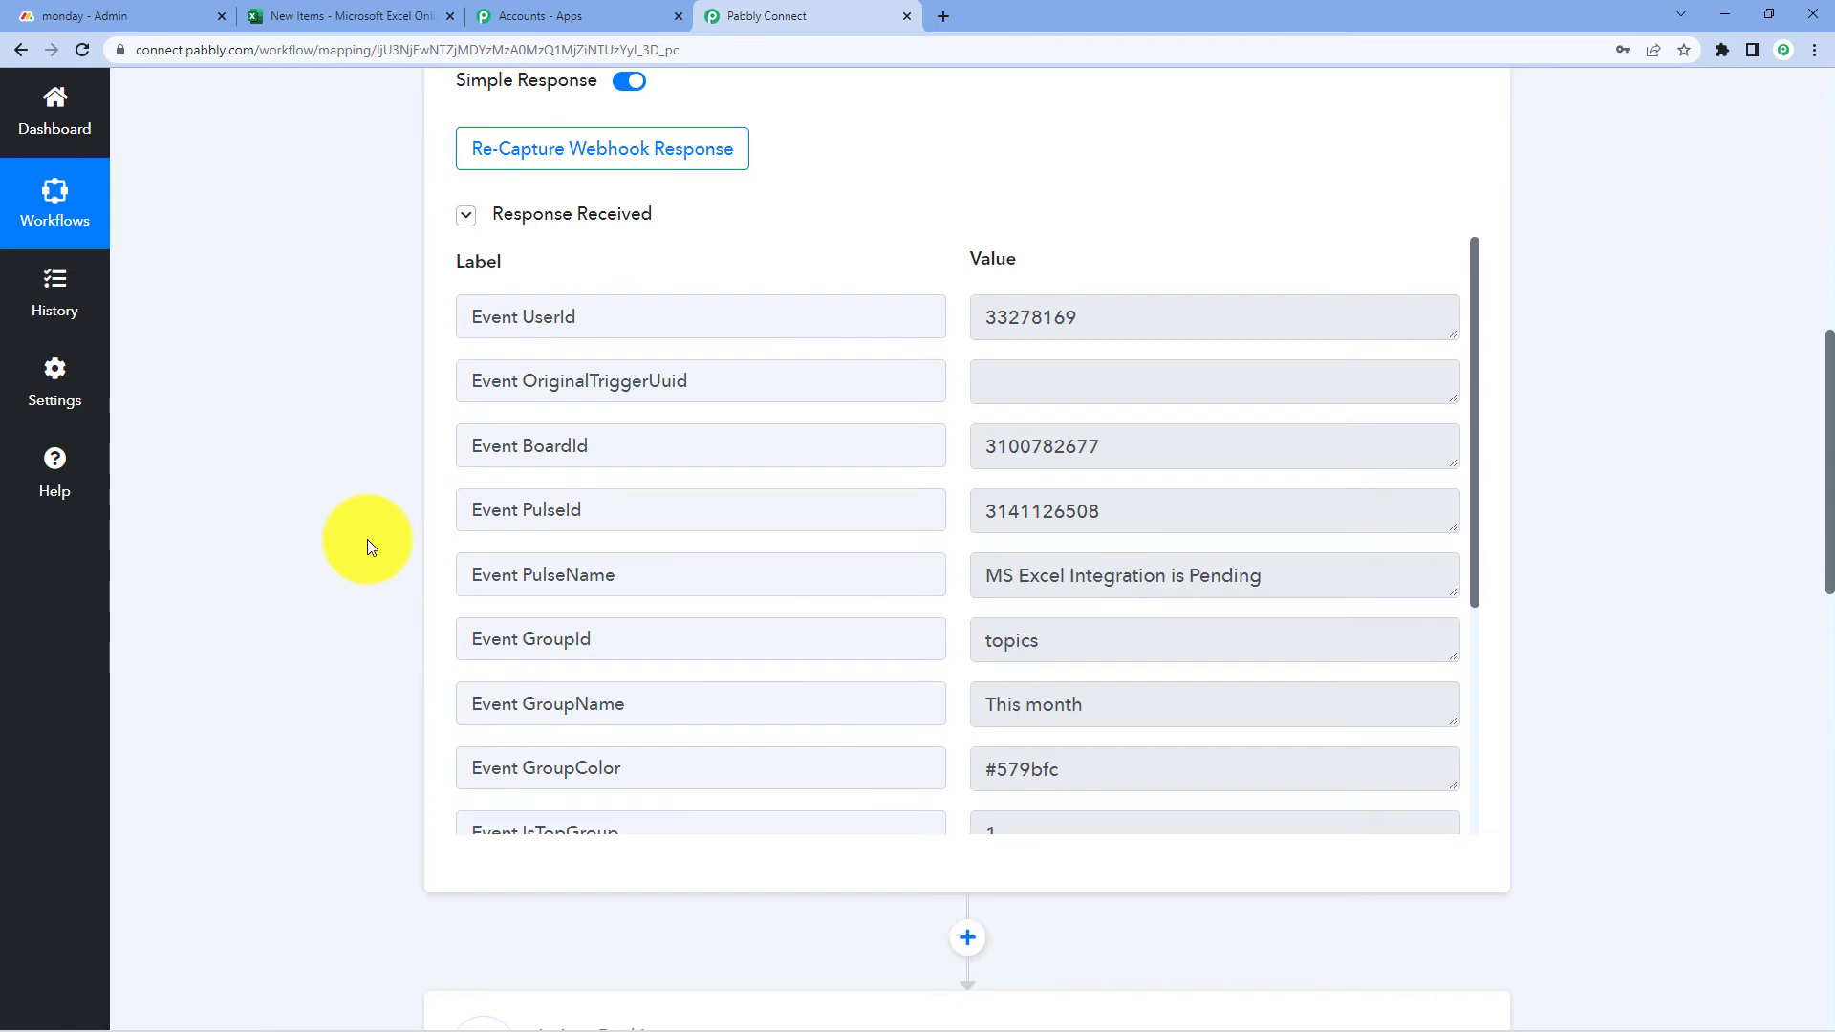
{"action": "scroll", "coordinate": [367, 539], "scroll_direction": "down", "scroll_amount": 5}
{"action": "scroll", "coordinate": [358, 543], "scroll_direction": "up", "scroll_amount": 6}
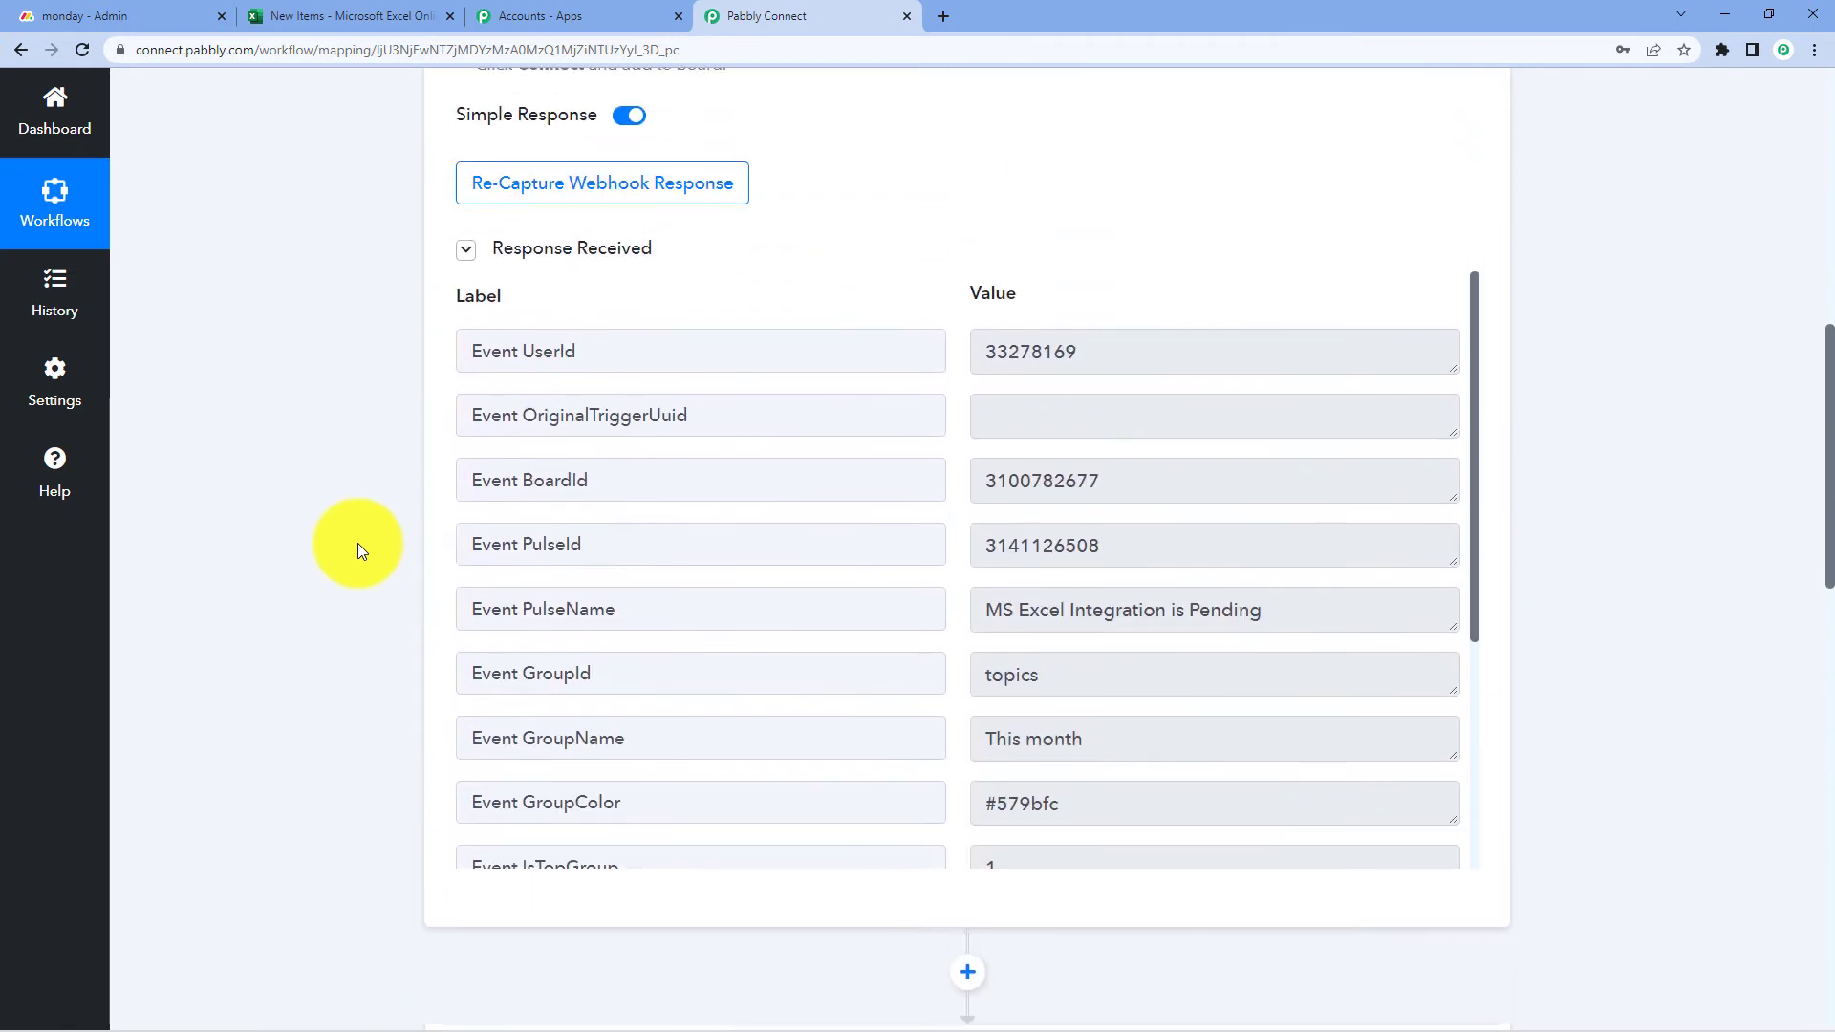
{"action": "scroll", "coordinate": [688, 468], "scroll_direction": "down", "scroll_amount": 1}
{"action": "left_click", "coordinate": [679, 474]}
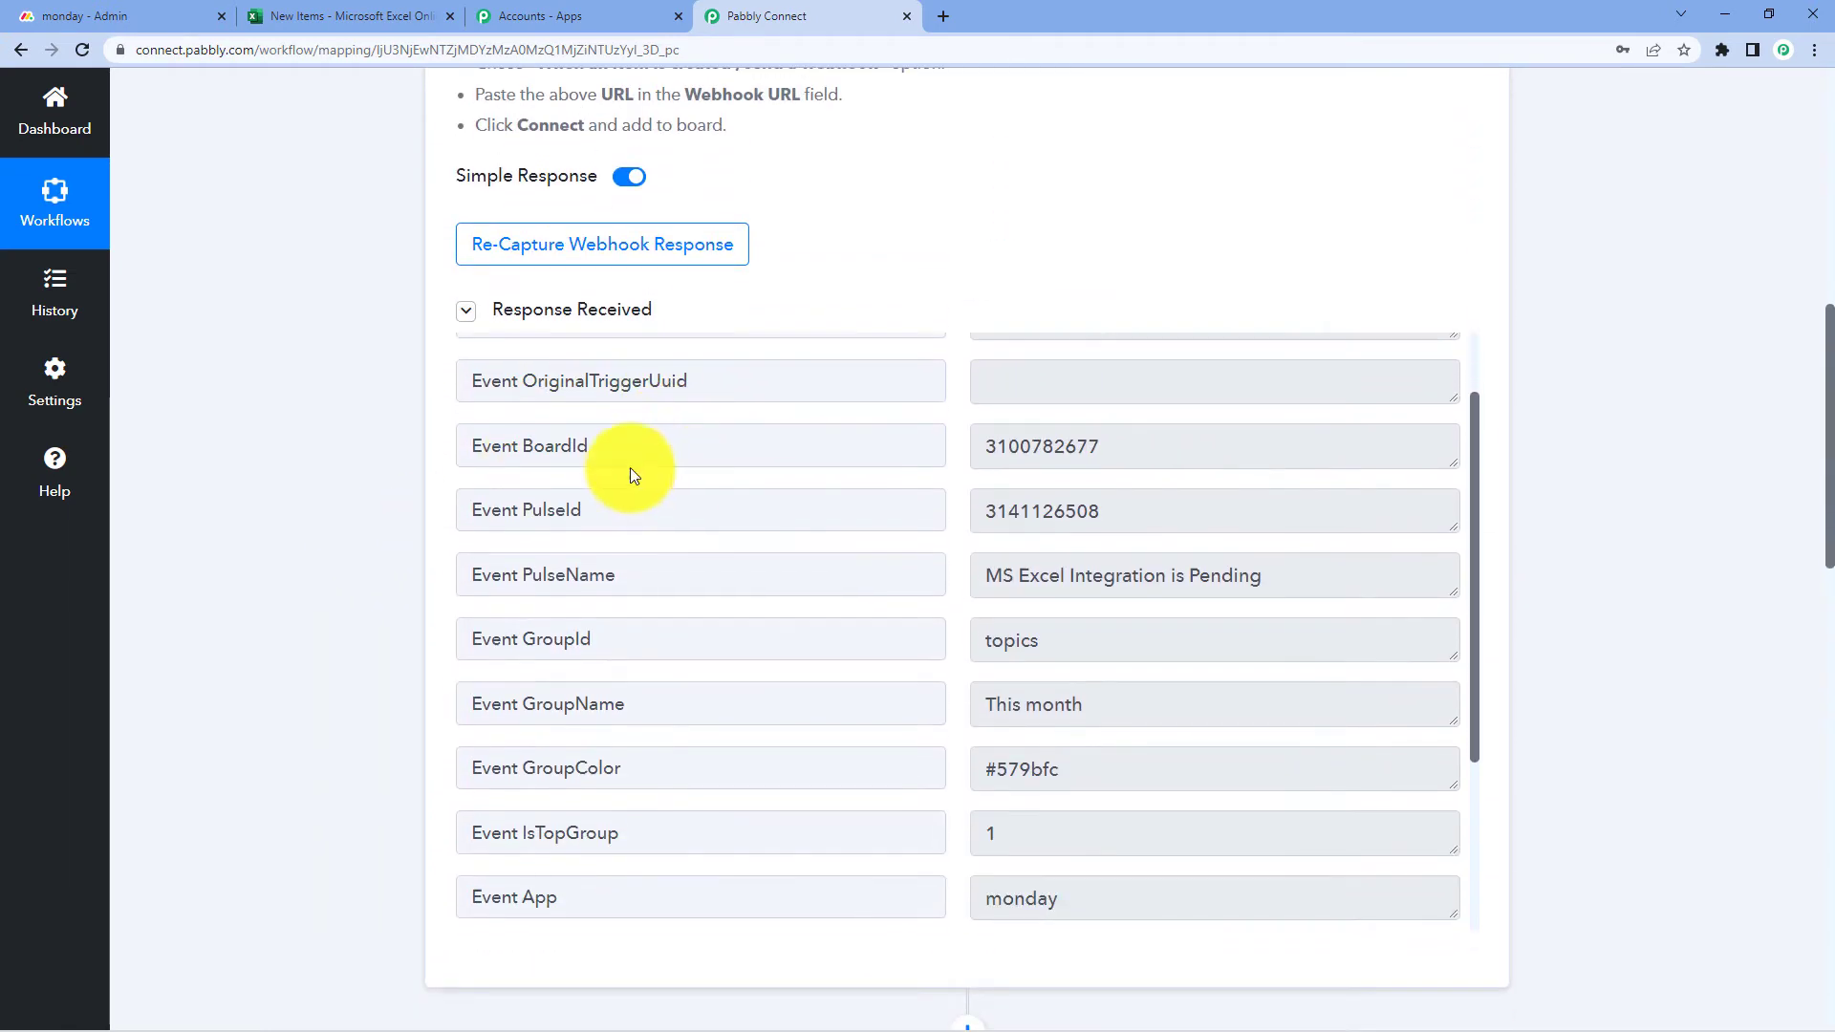
{"action": "left_click_drag", "start_coordinate": [1149, 439], "coordinate": [959, 443]}
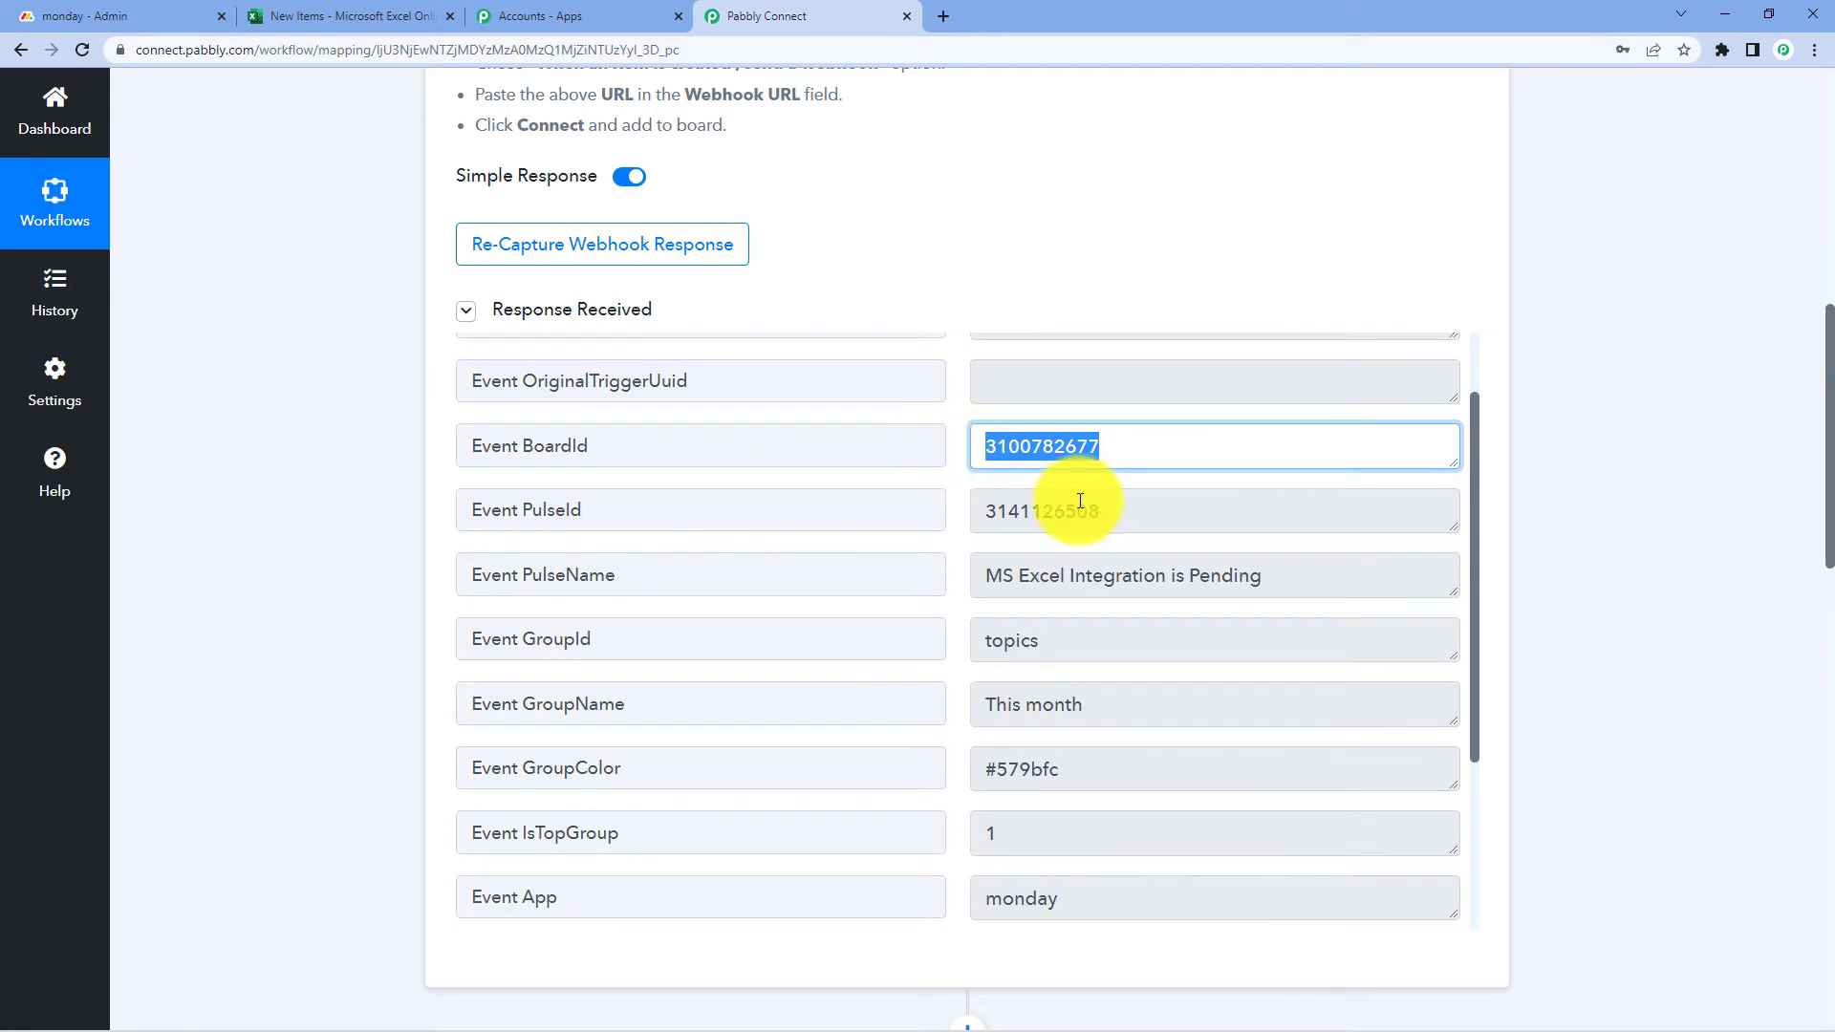
{"action": "left_click", "coordinate": [1120, 509]}
{"action": "left_click_drag", "start_coordinate": [1120, 509], "coordinate": [860, 513]}
{"action": "scroll", "coordinate": [1042, 612], "scroll_direction": "down", "scroll_amount": 1}
{"action": "left_click_drag", "start_coordinate": [1032, 574], "coordinate": [901, 551]}
{"action": "left_click_drag", "start_coordinate": [1160, 356], "coordinate": [910, 348]}
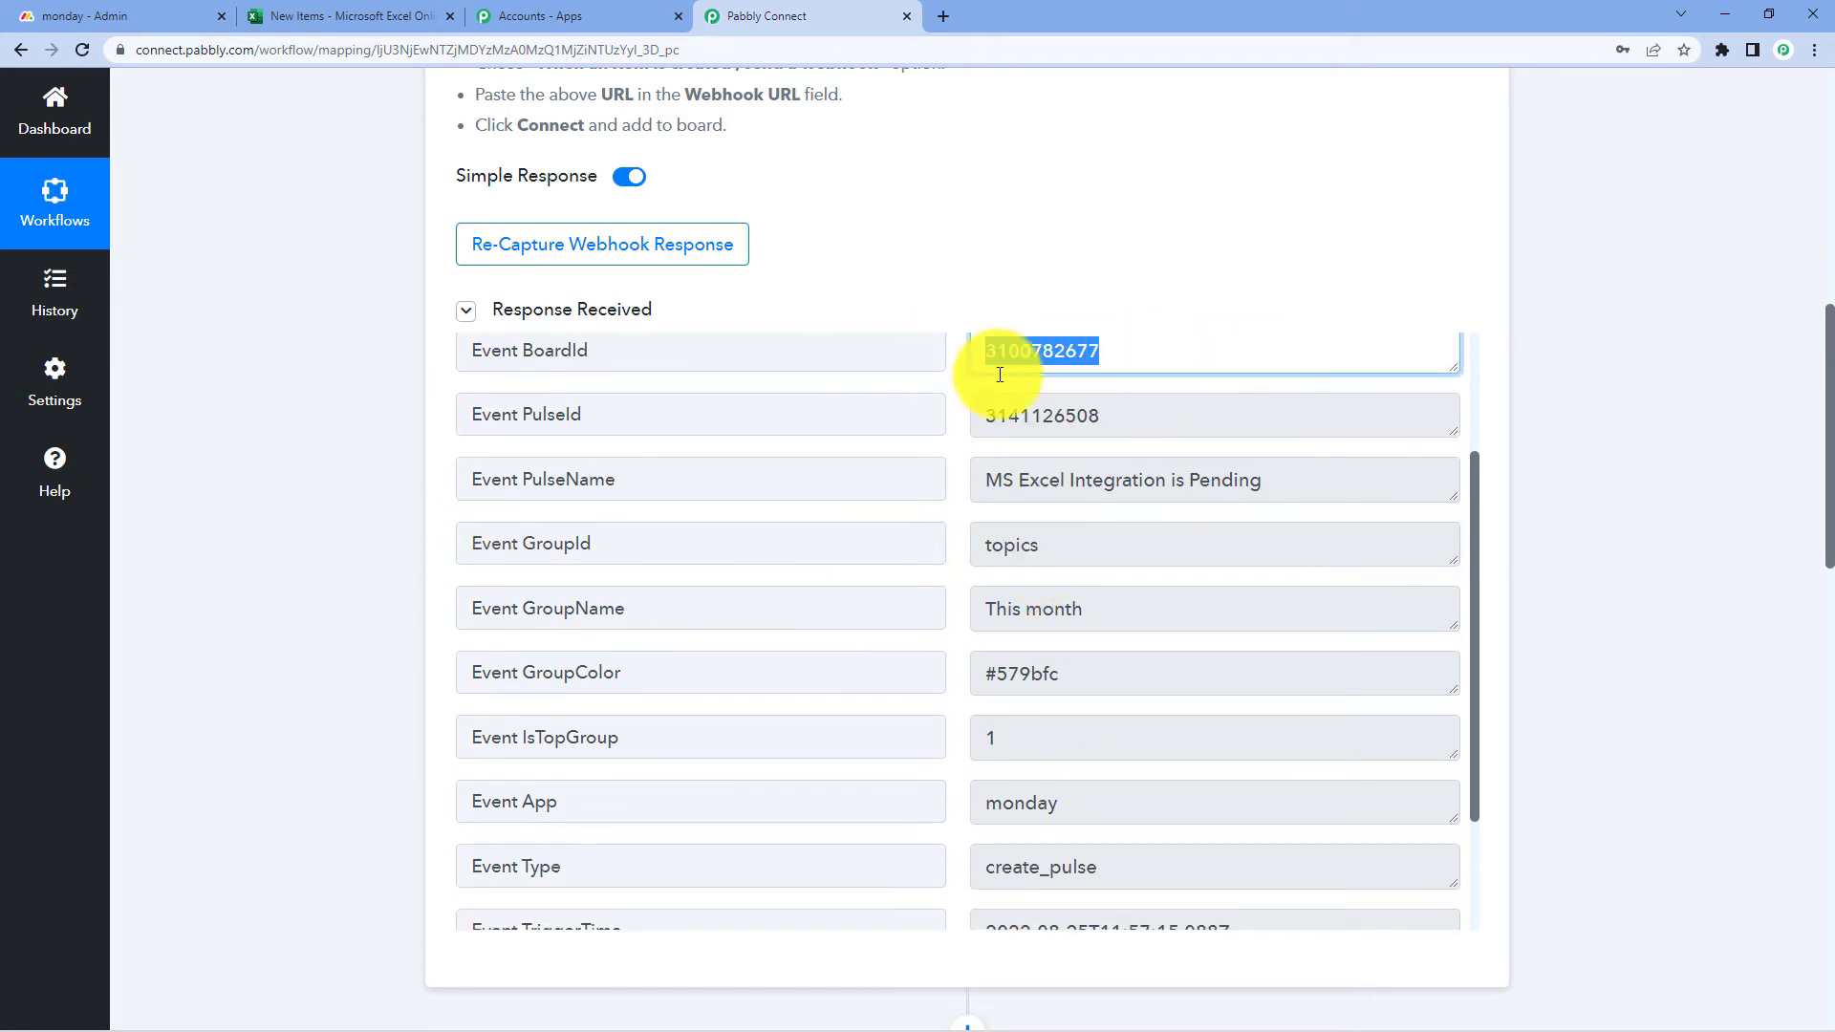
{"action": "left_click", "coordinate": [1087, 414]}
{"action": "left_click_drag", "start_coordinate": [1087, 414], "coordinate": [966, 417]}
{"action": "left_click_drag", "start_coordinate": [1073, 548], "coordinate": [573, 557]}
{"action": "scroll", "coordinate": [382, 578], "scroll_direction": "down", "scroll_amount": 10}
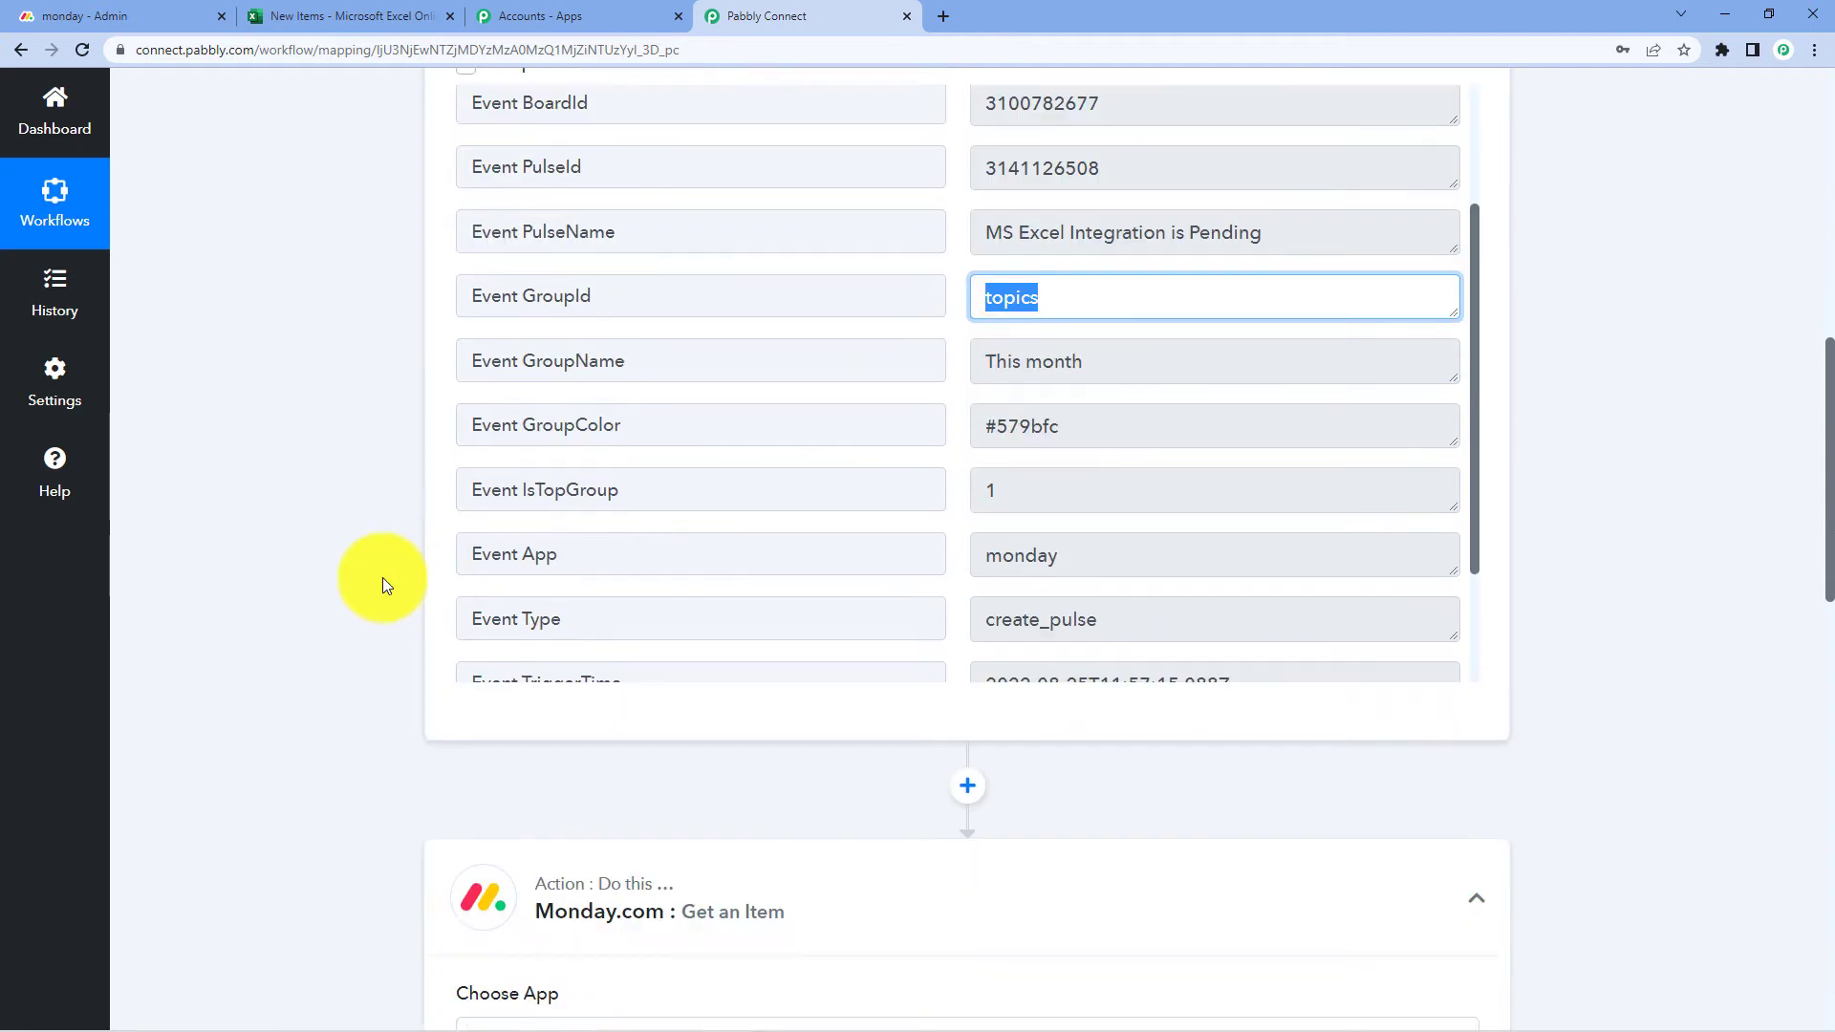
{"action": "scroll", "coordinate": [399, 559], "scroll_direction": "down", "scroll_amount": 3}
{"action": "scroll", "coordinate": [533, 391], "scroll_direction": "up", "scroll_amount": 1}
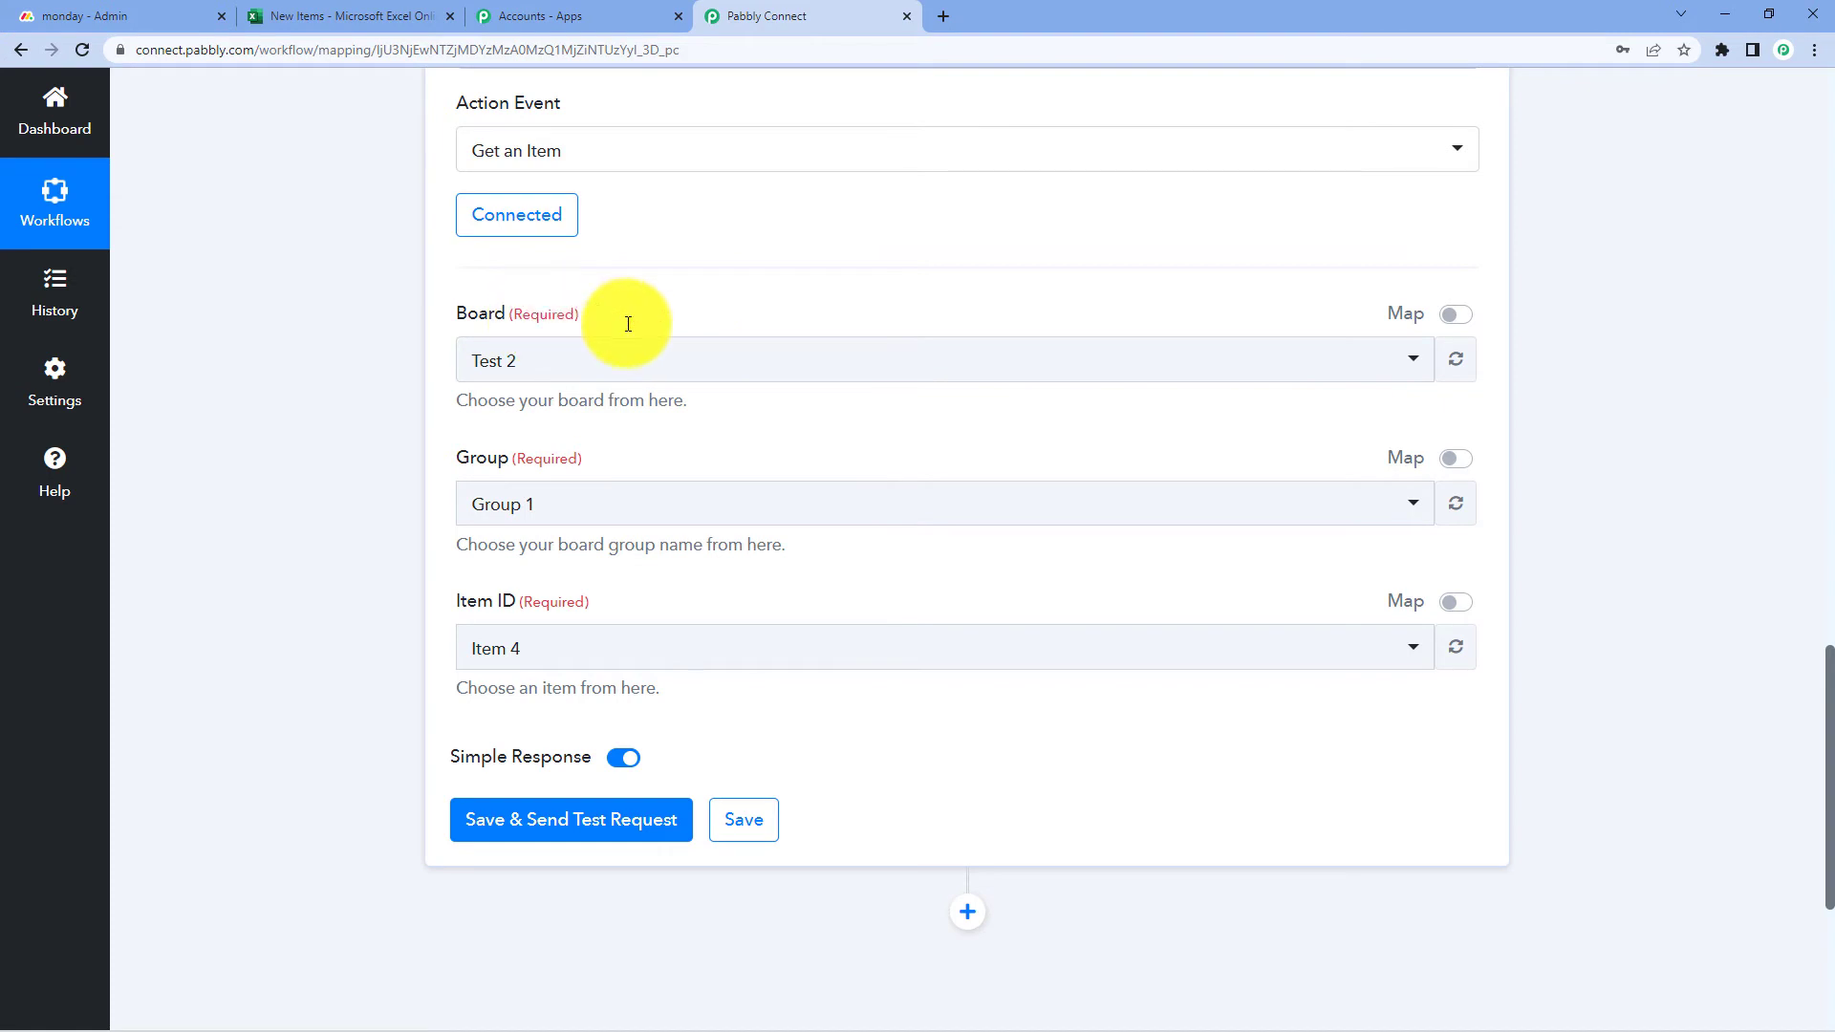
- Enable mapping for the Board field and replace its preset value with Event BoardId from the New Item in Board step
{"action": "left_click", "coordinate": [1454, 316]}
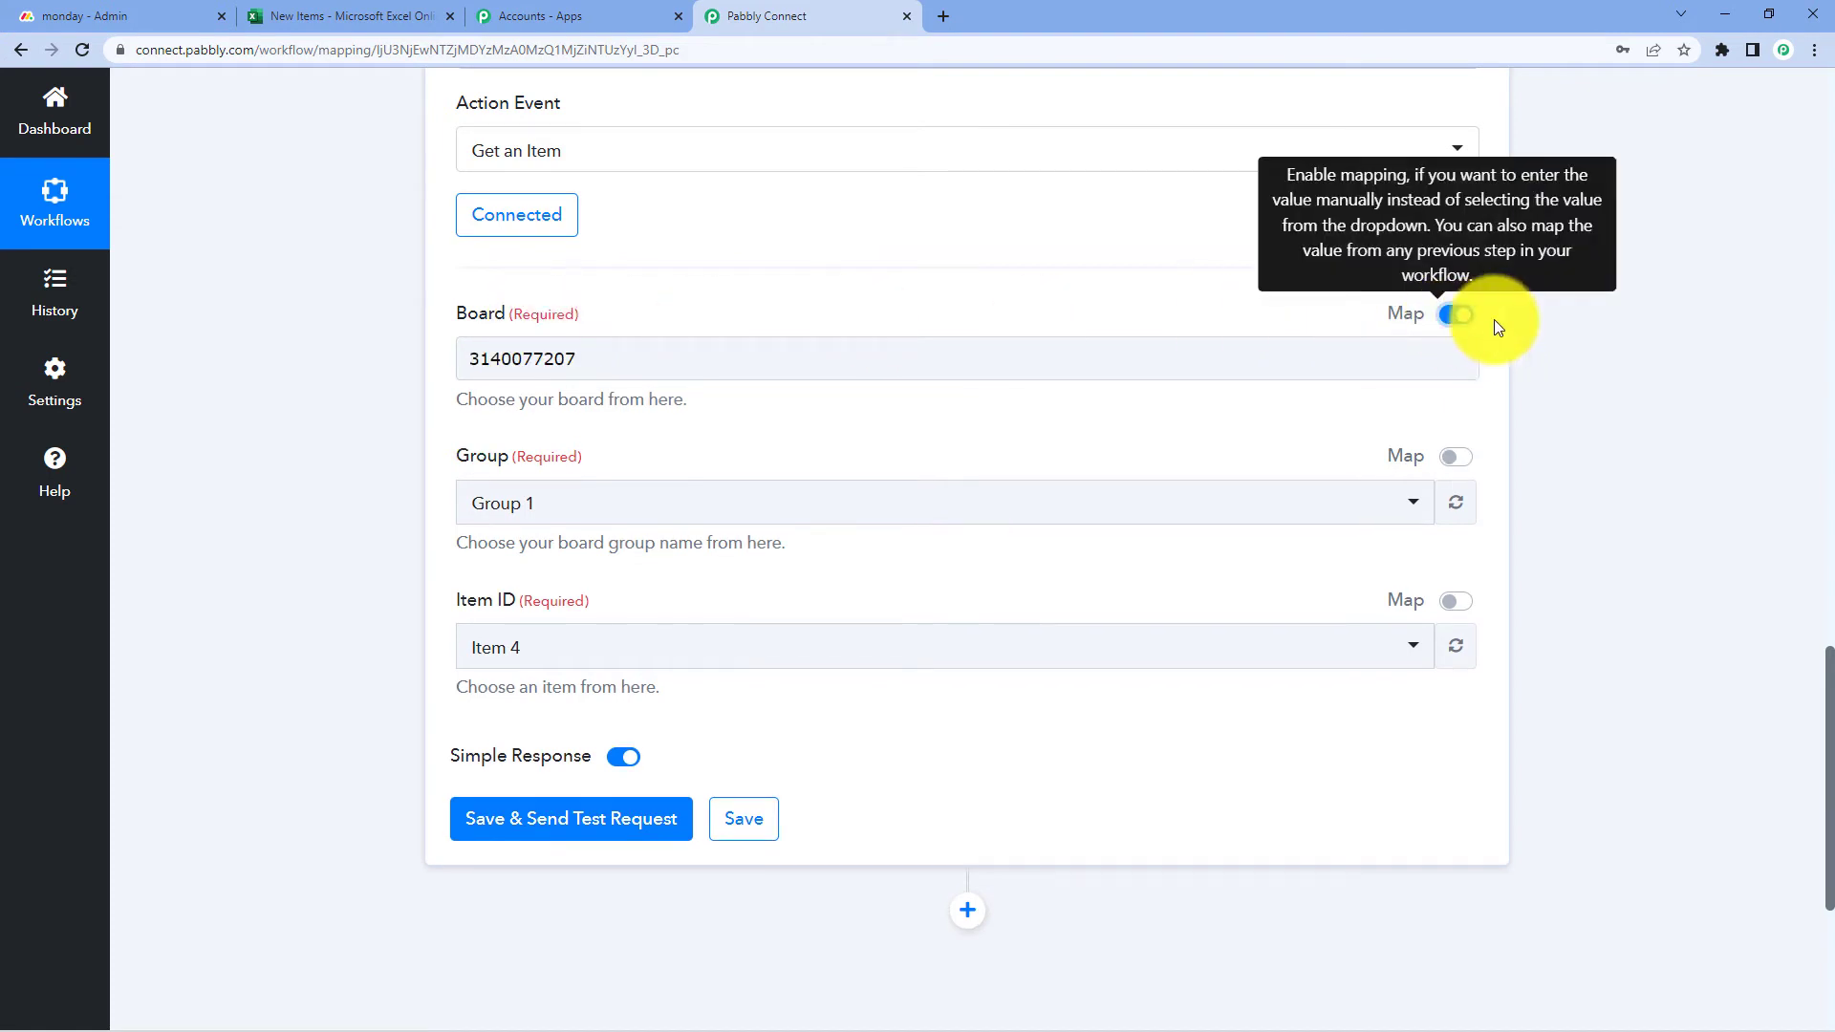
{"action": "left_click_drag", "start_coordinate": [717, 350], "coordinate": [302, 376]}
{"action": "key", "text": "BackSpace"}
{"action": "left_click", "coordinate": [308, 361]}
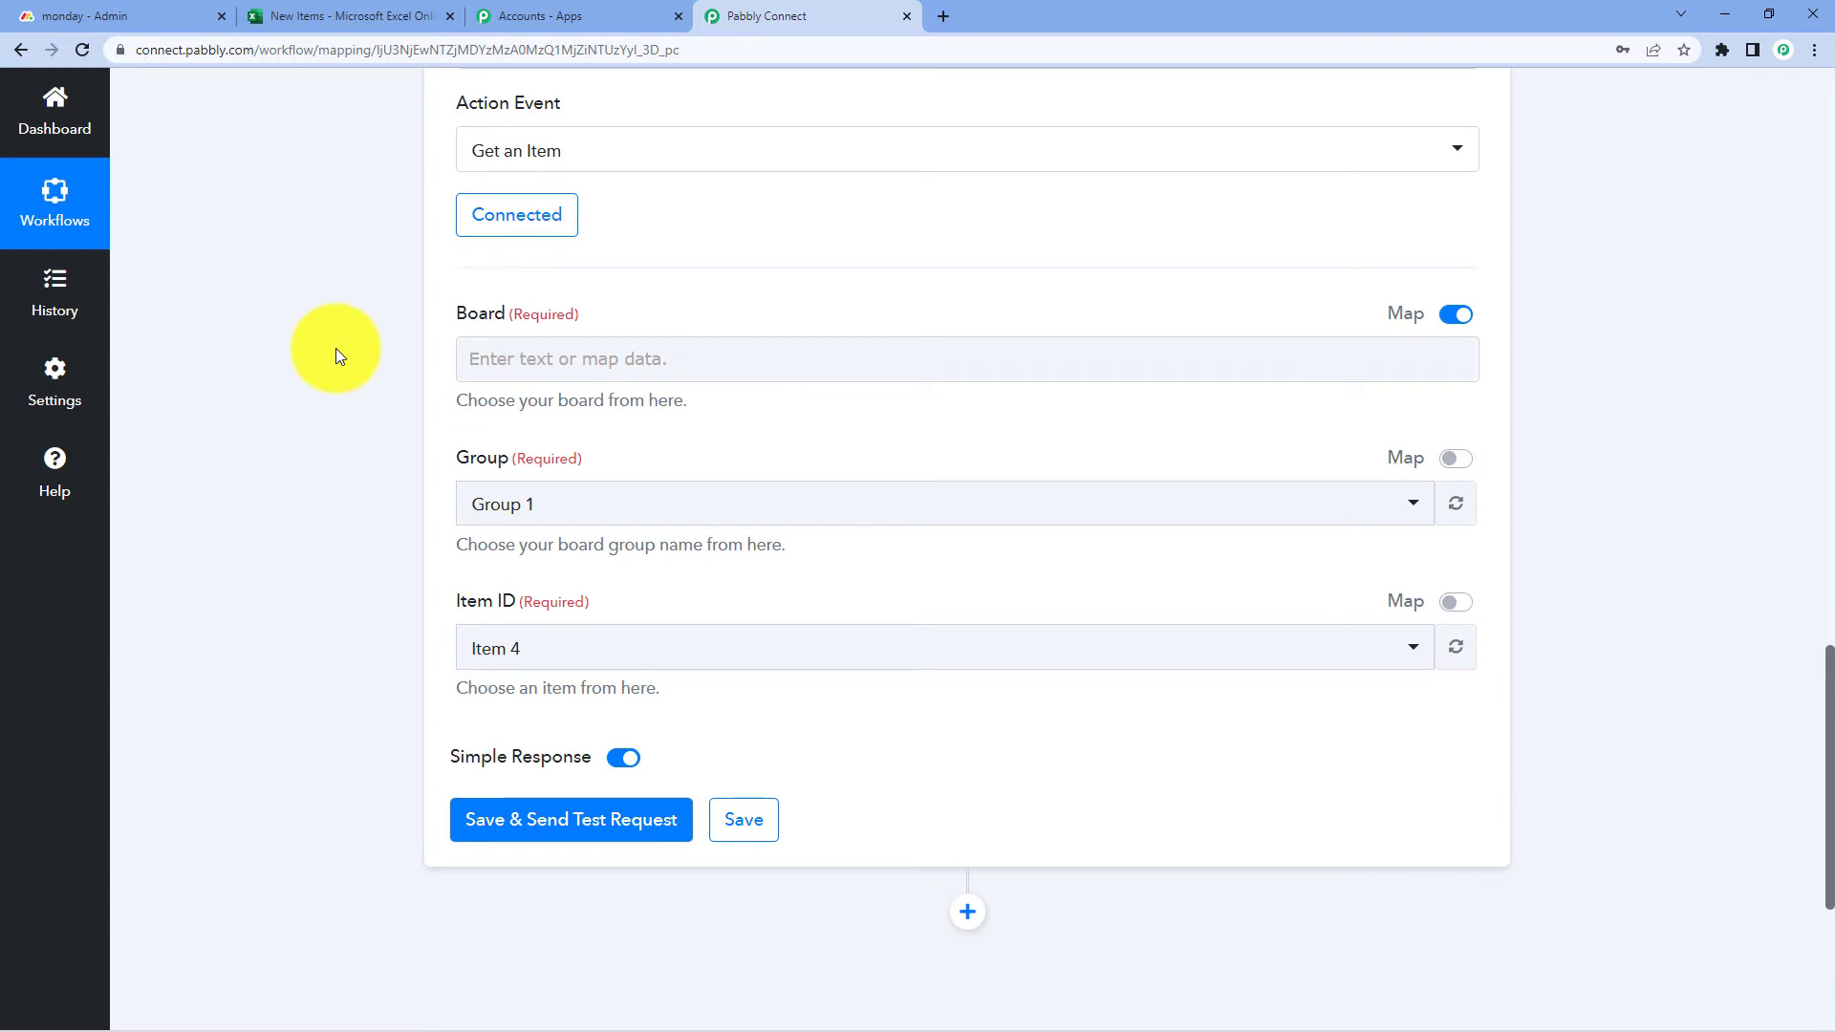
{"action": "left_click", "coordinate": [484, 361]}
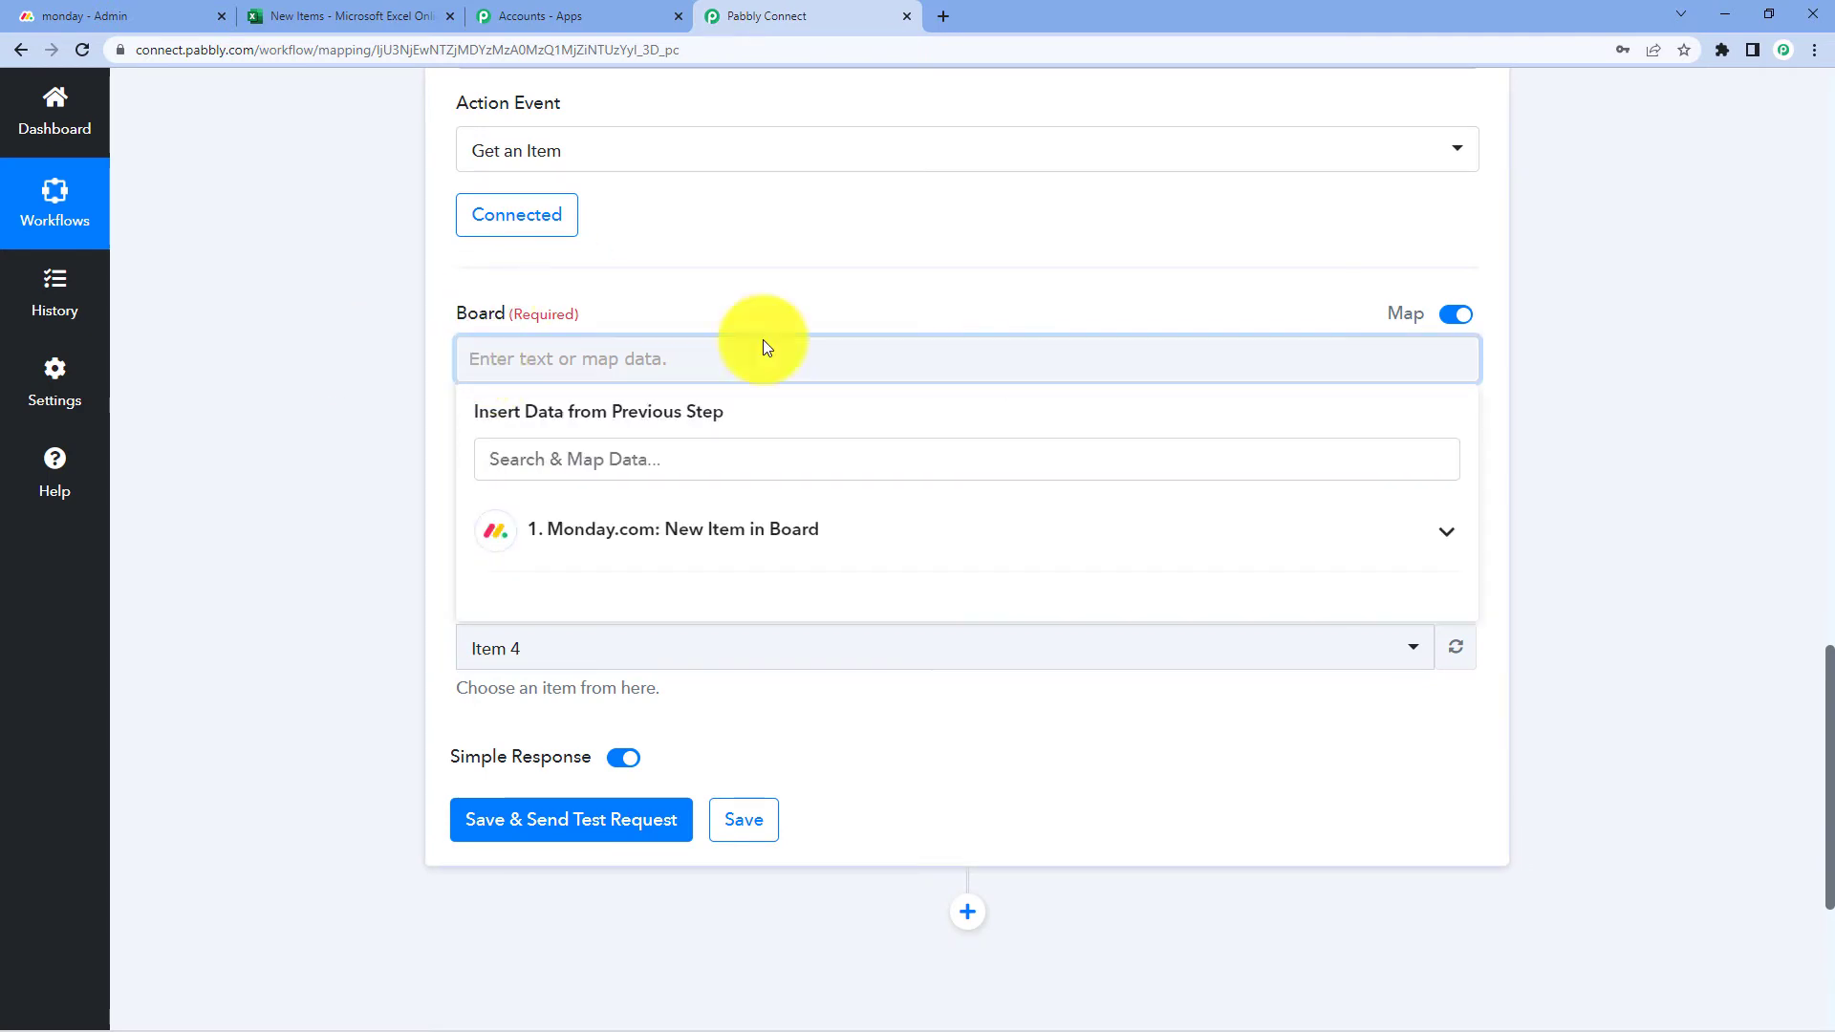
{"action": "left_click", "coordinate": [516, 528]}
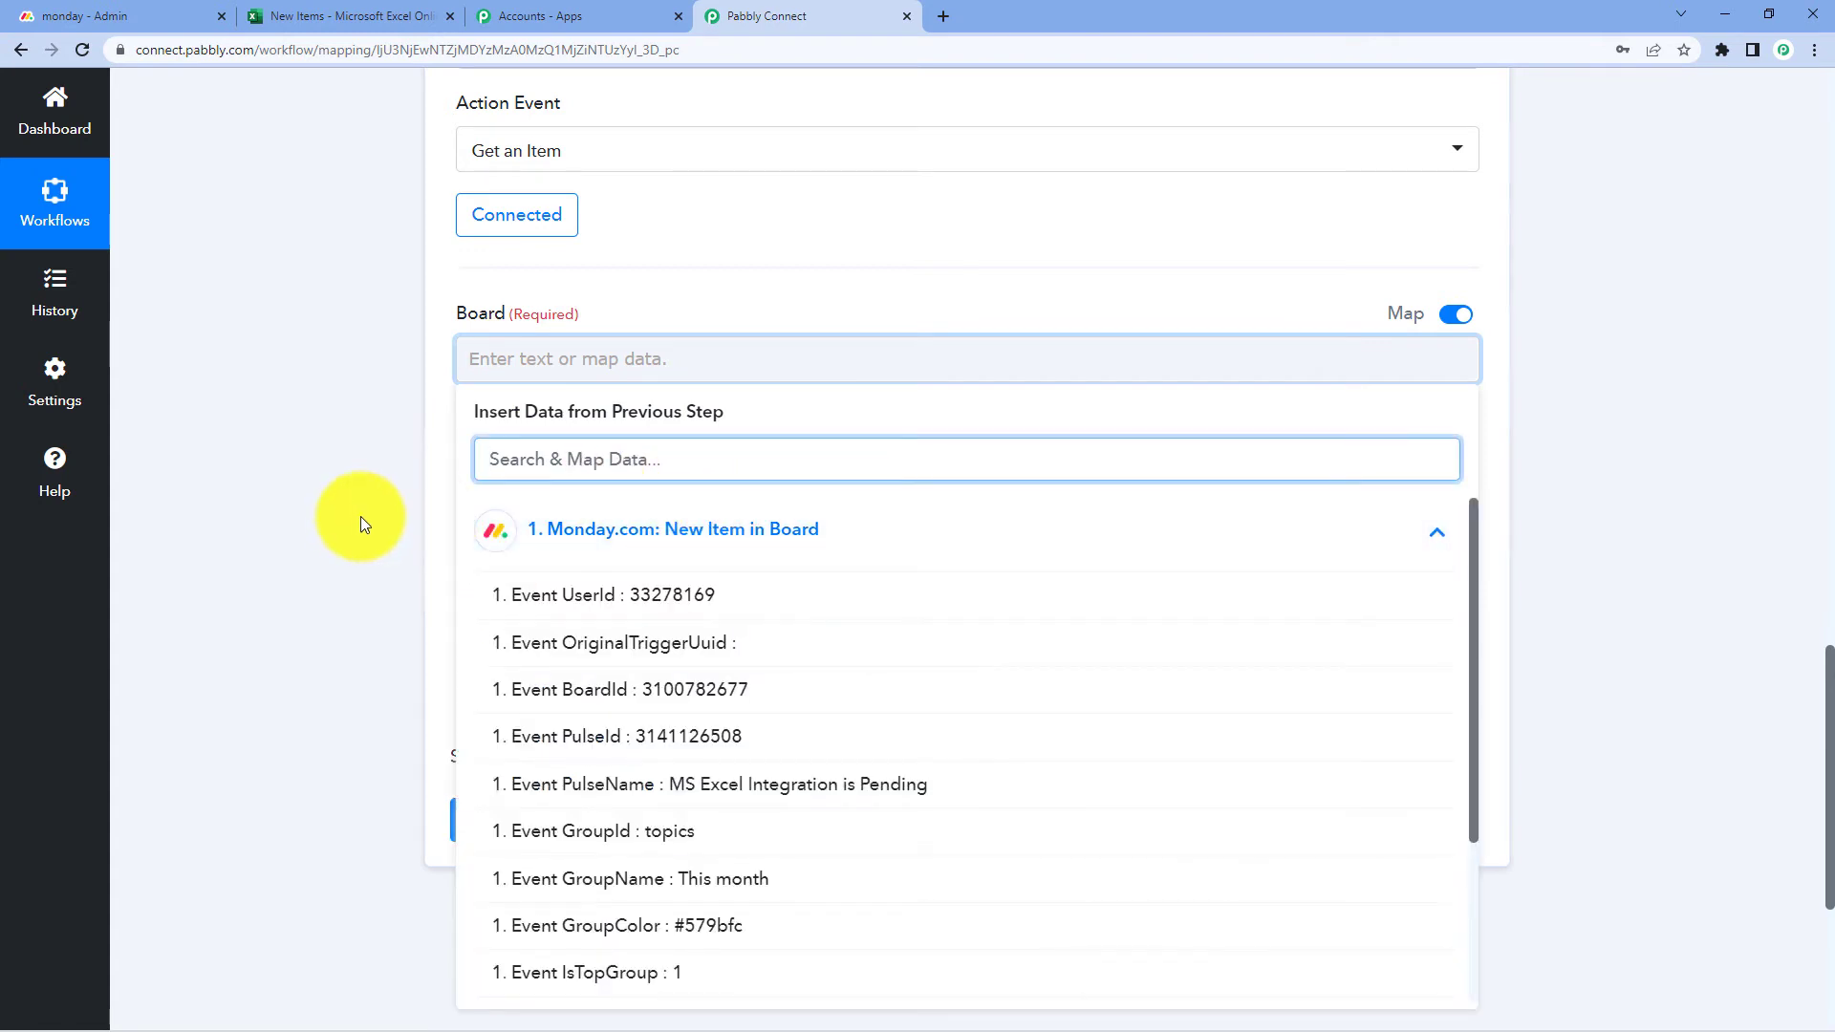
{"action": "scroll", "coordinate": [360, 518], "scroll_direction": "down", "scroll_amount": 3}
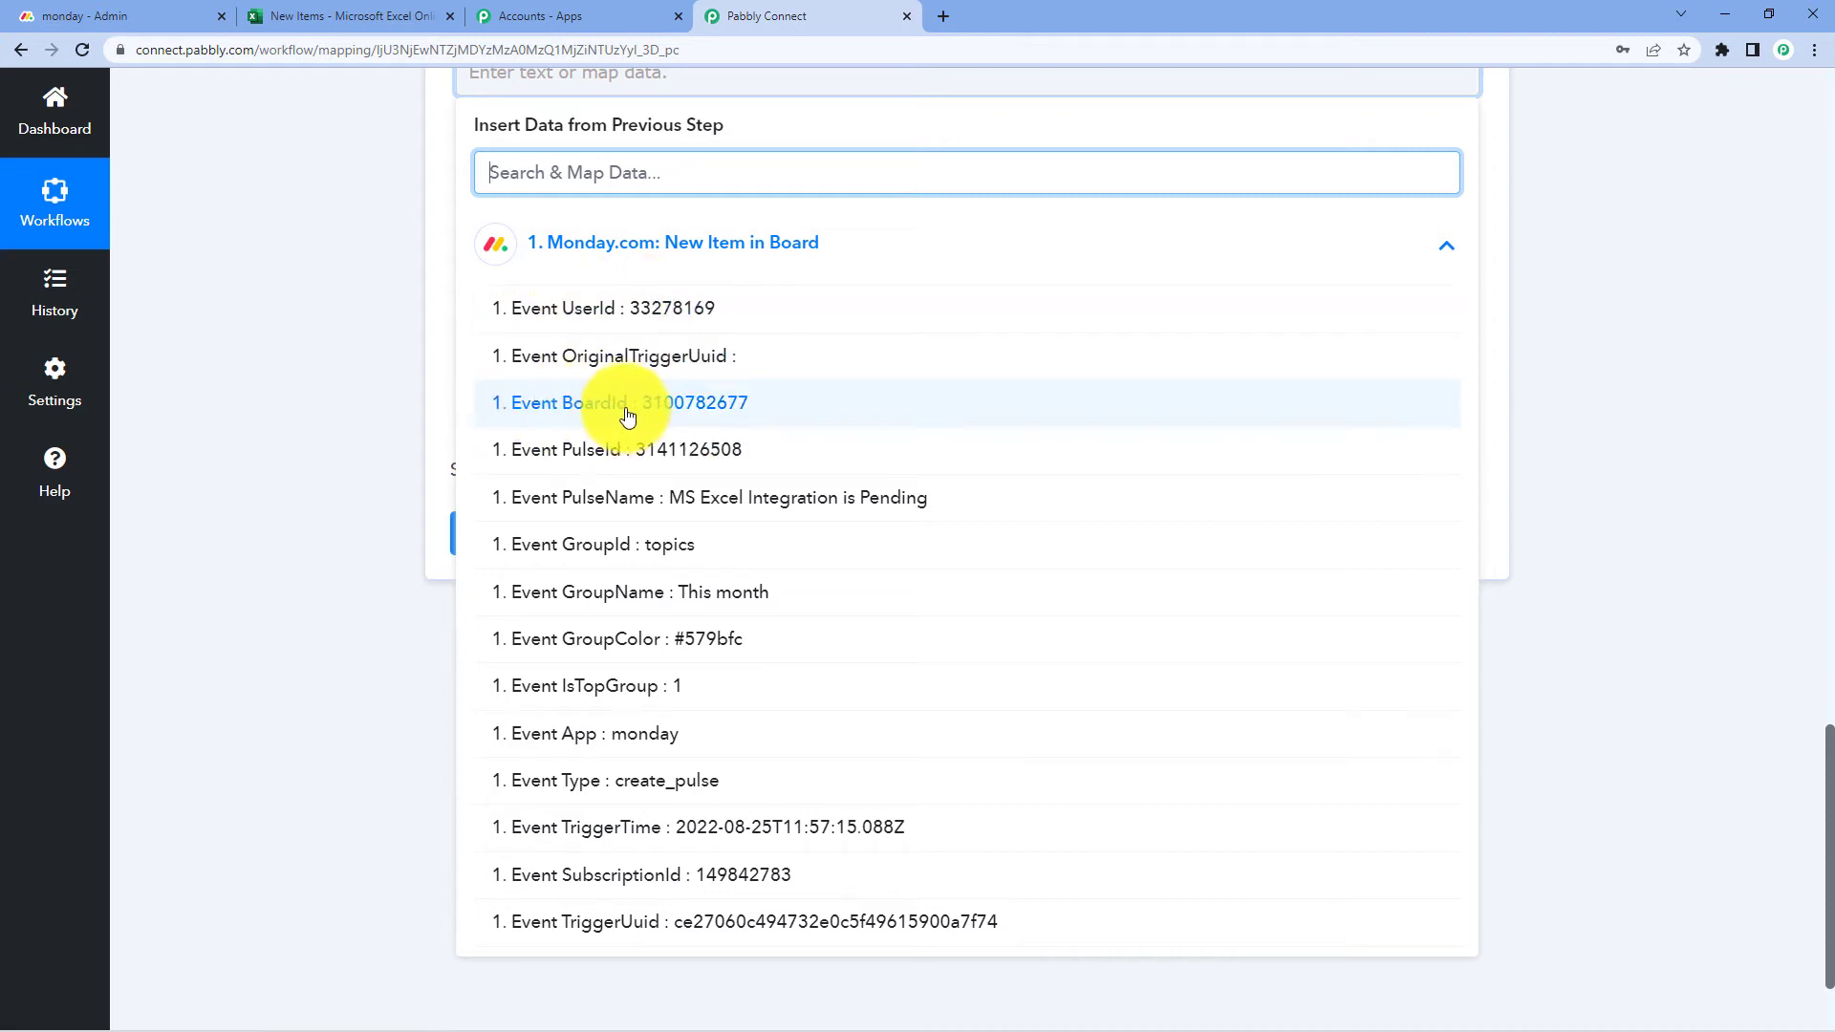
{"action": "left_click", "coordinate": [605, 413]}
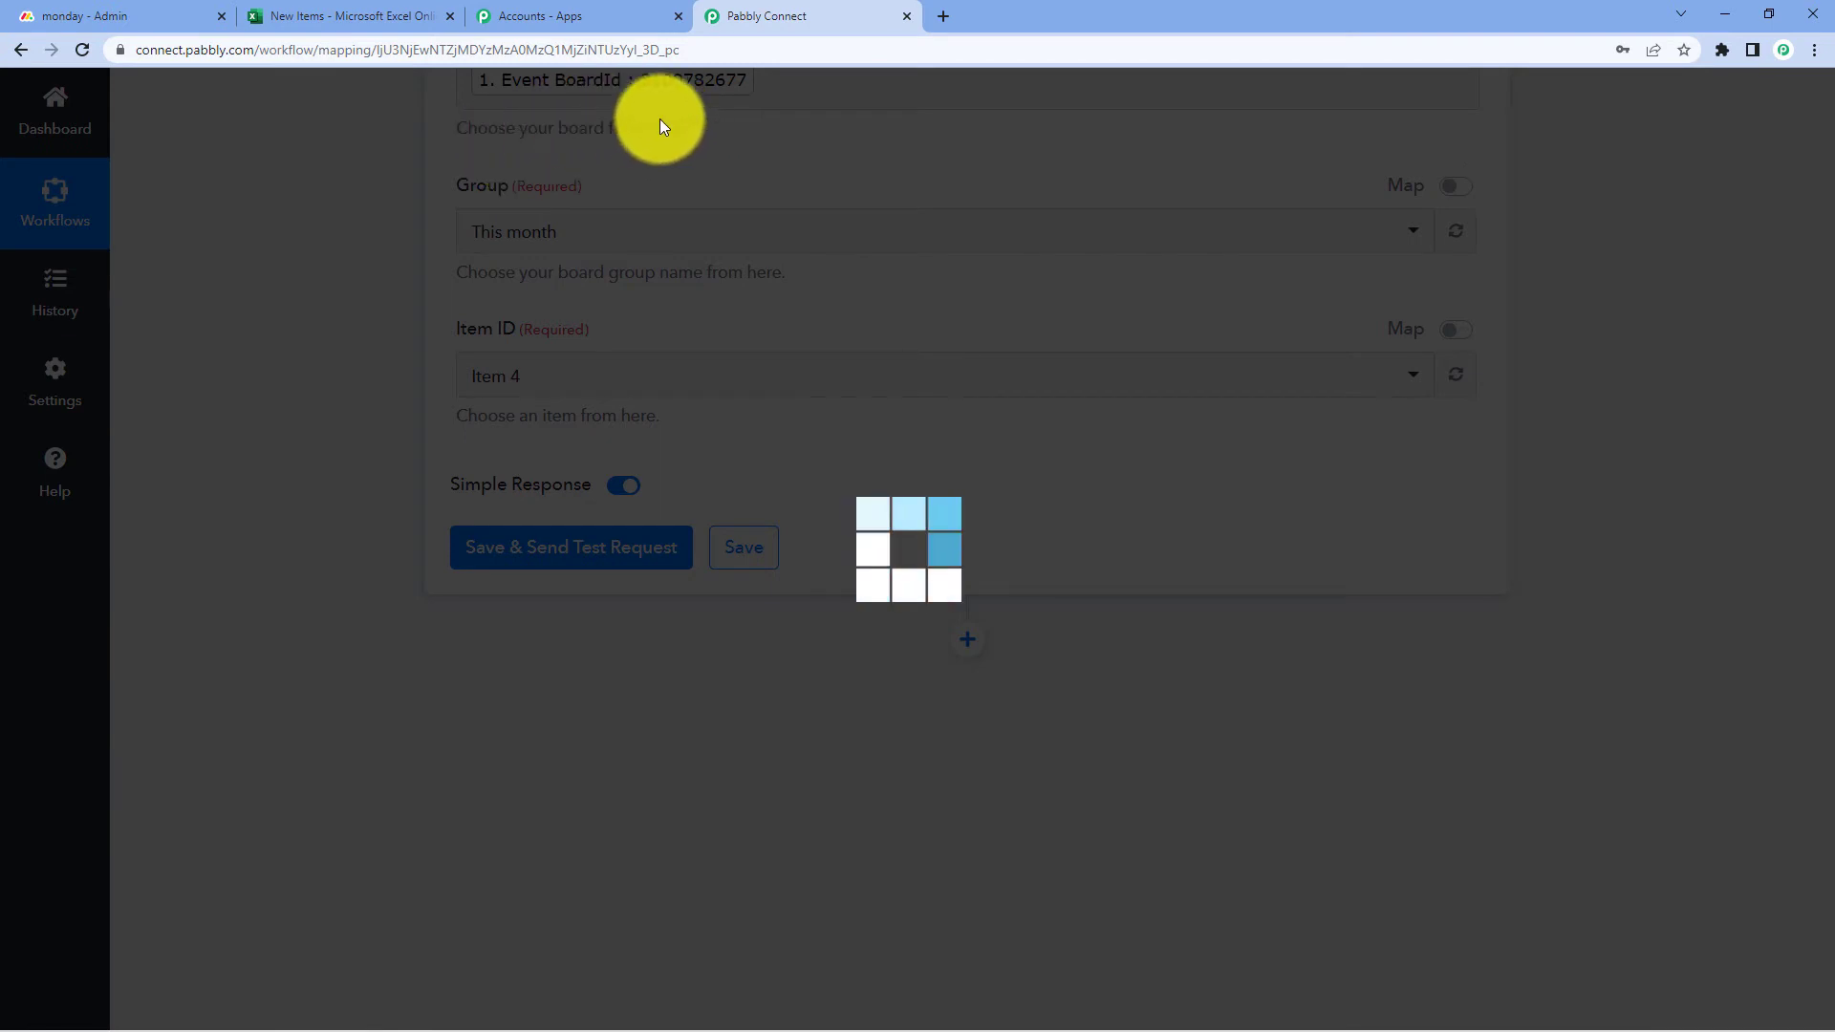
- Enable mapping for the Group field and replace its preset value with Event GroupId from the New Item in Board step
{"action": "scroll", "coordinate": [639, 227], "scroll_direction": "up", "scroll_amount": 1}
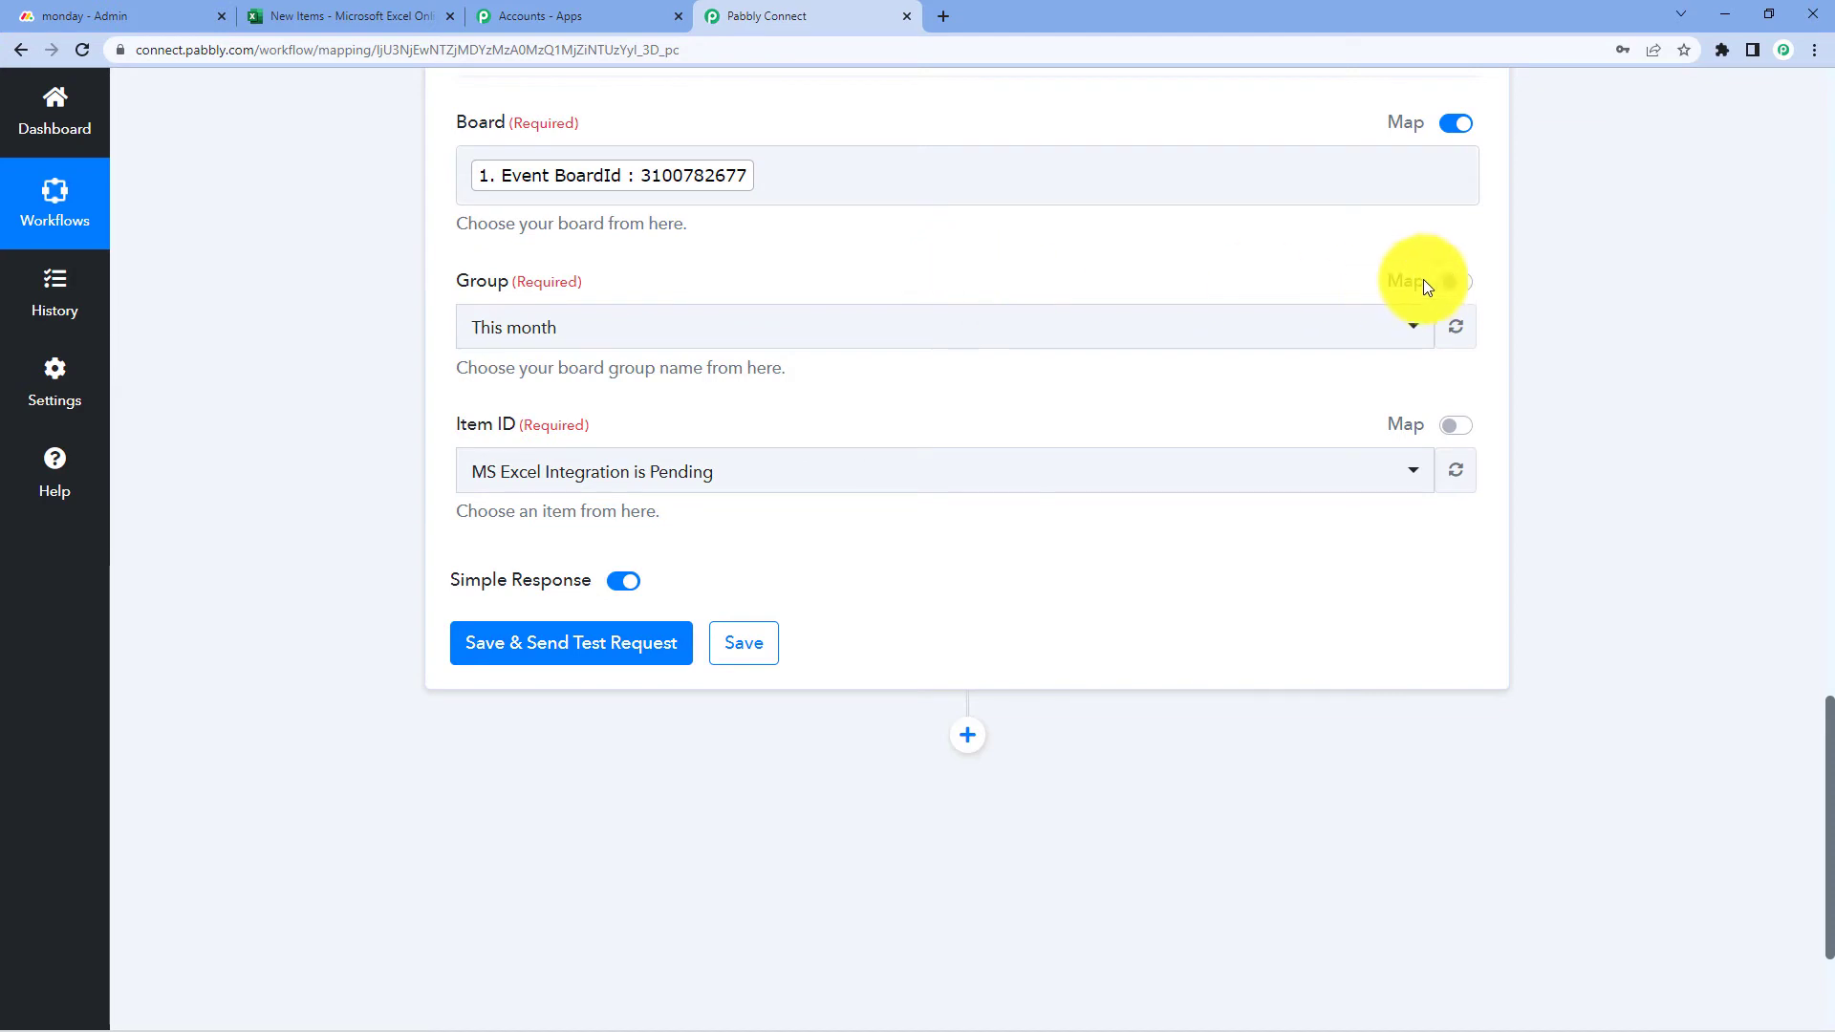
{"action": "left_click", "coordinate": [1456, 282]}
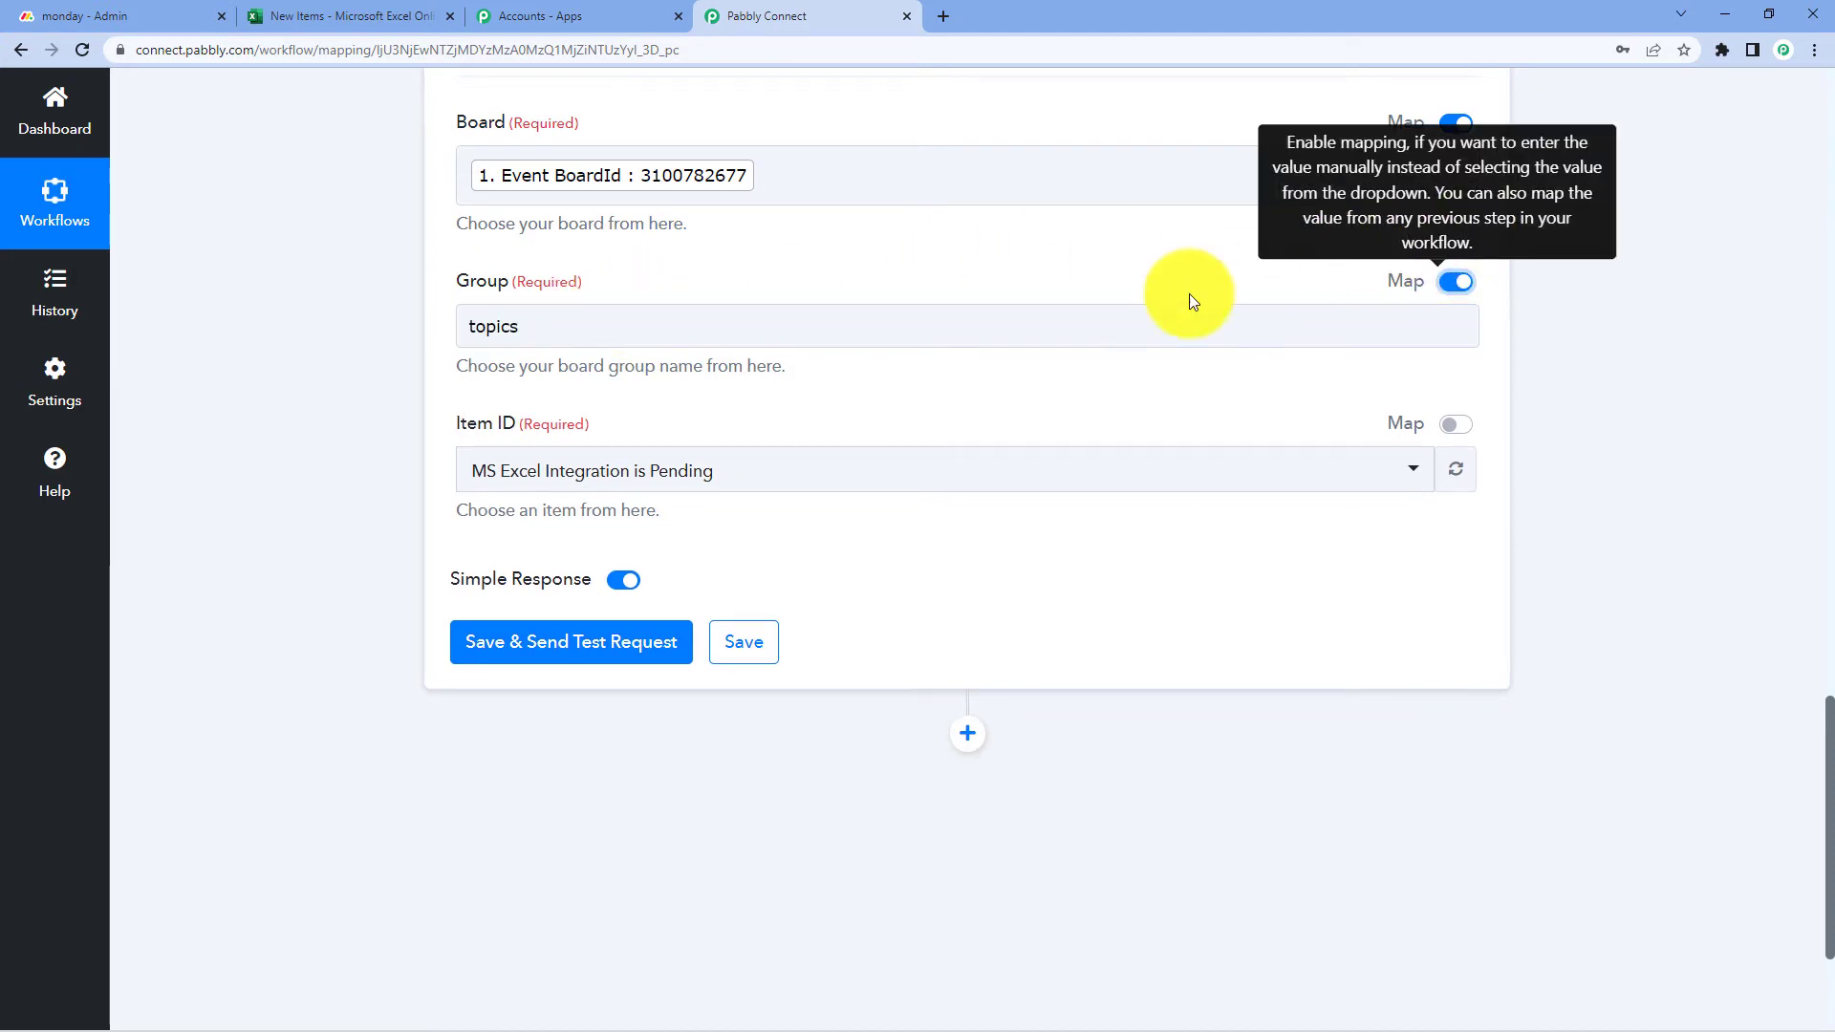
{"action": "left_click_drag", "start_coordinate": [676, 325], "coordinate": [359, 325]}
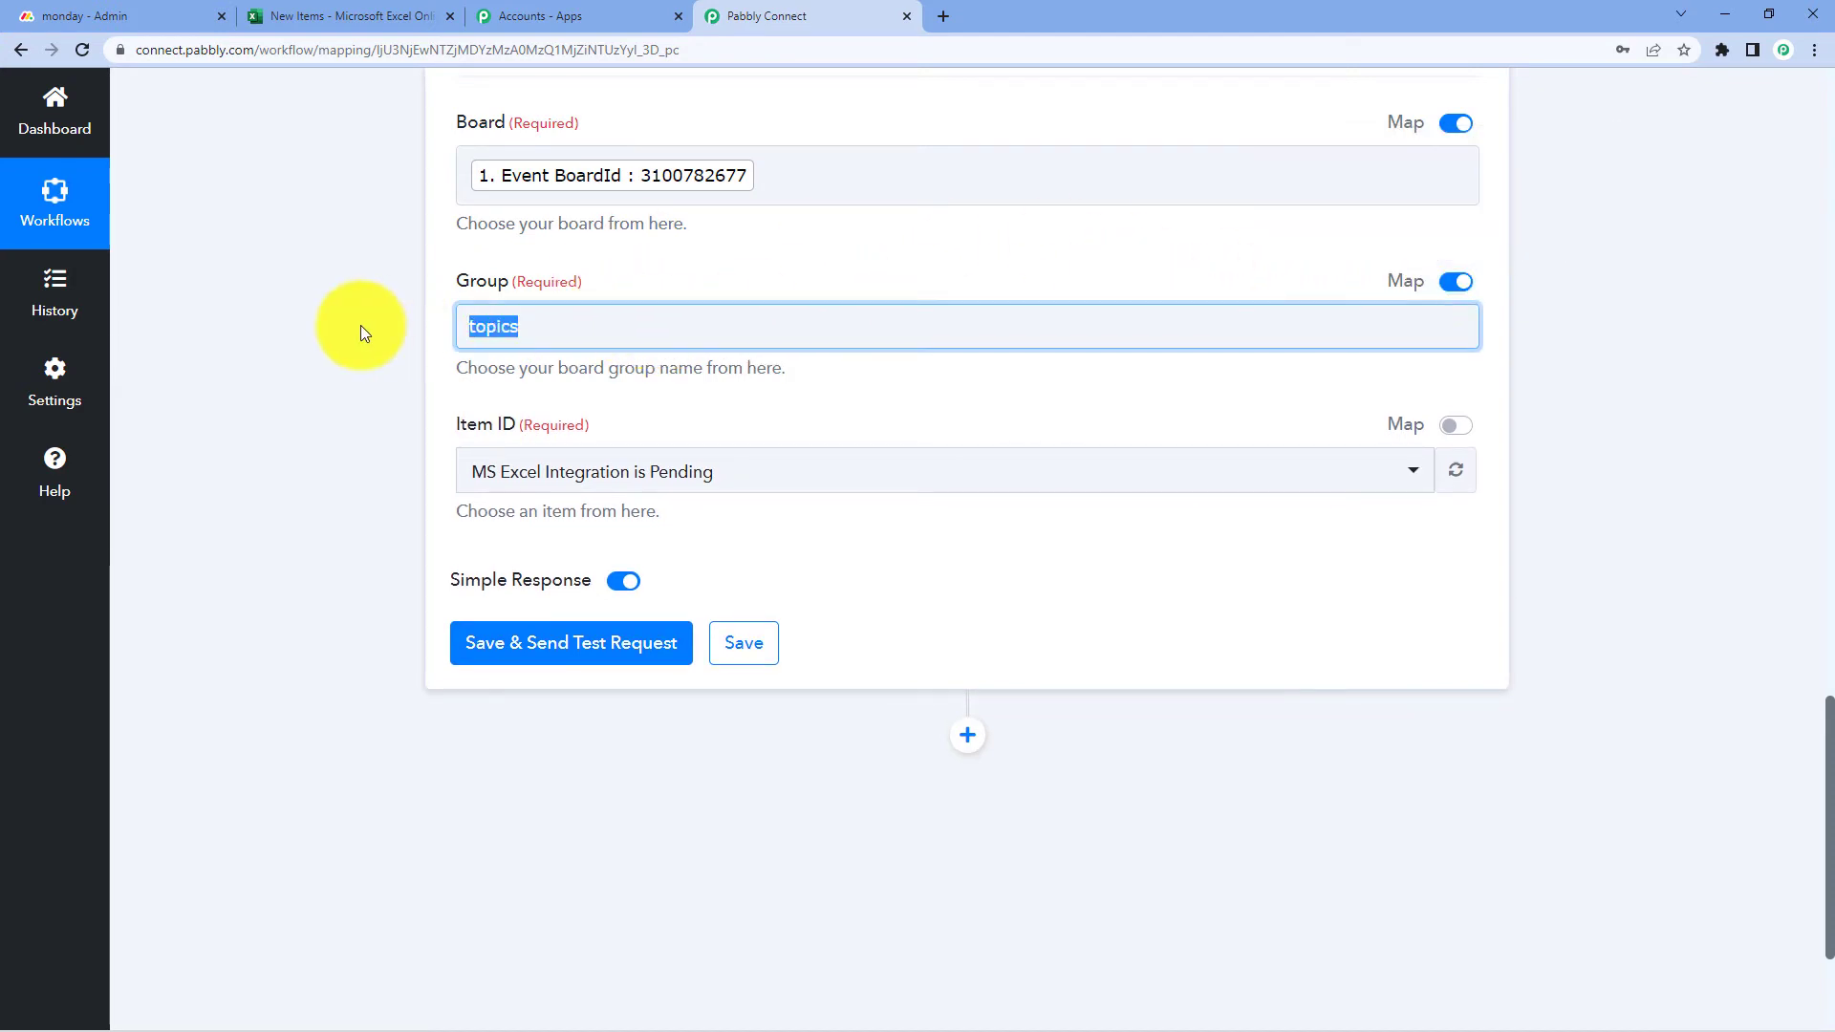
{"action": "key", "text": "BackSpace"}
{"action": "left_click", "coordinate": [639, 496]}
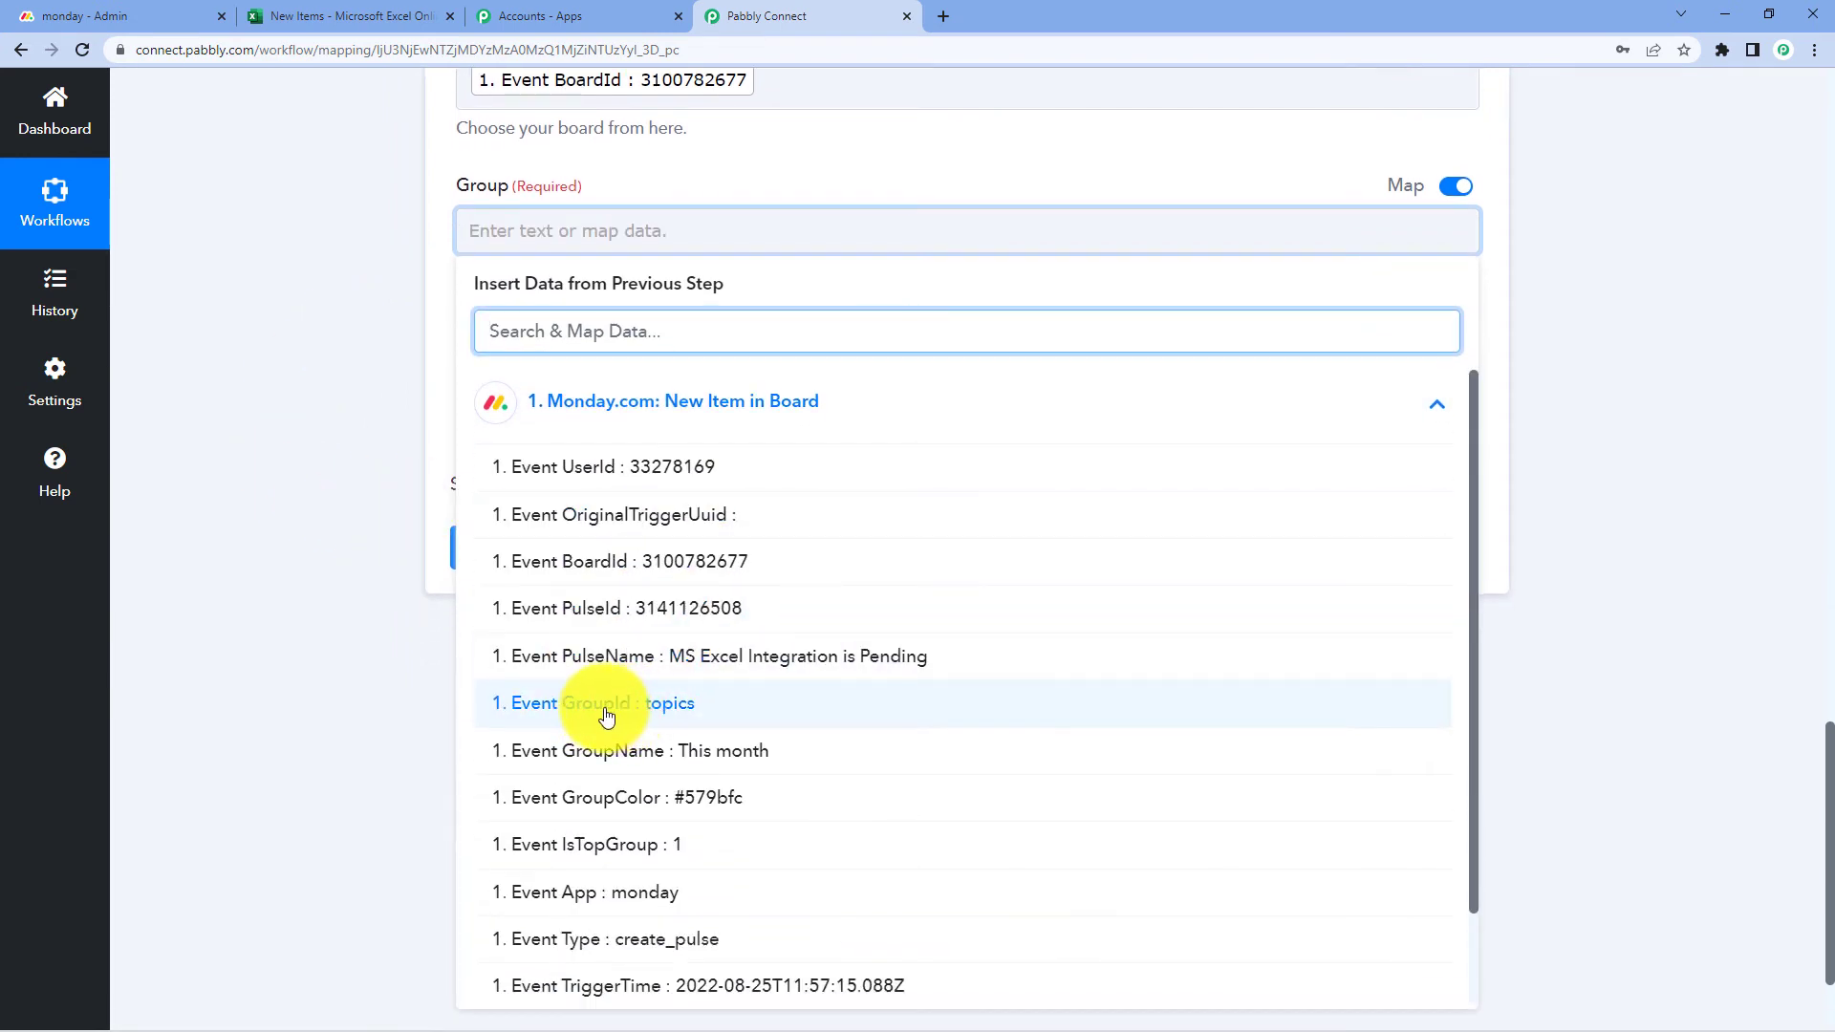
{"action": "left_click", "coordinate": [606, 717]}
{"action": "left_click", "coordinate": [296, 351]}
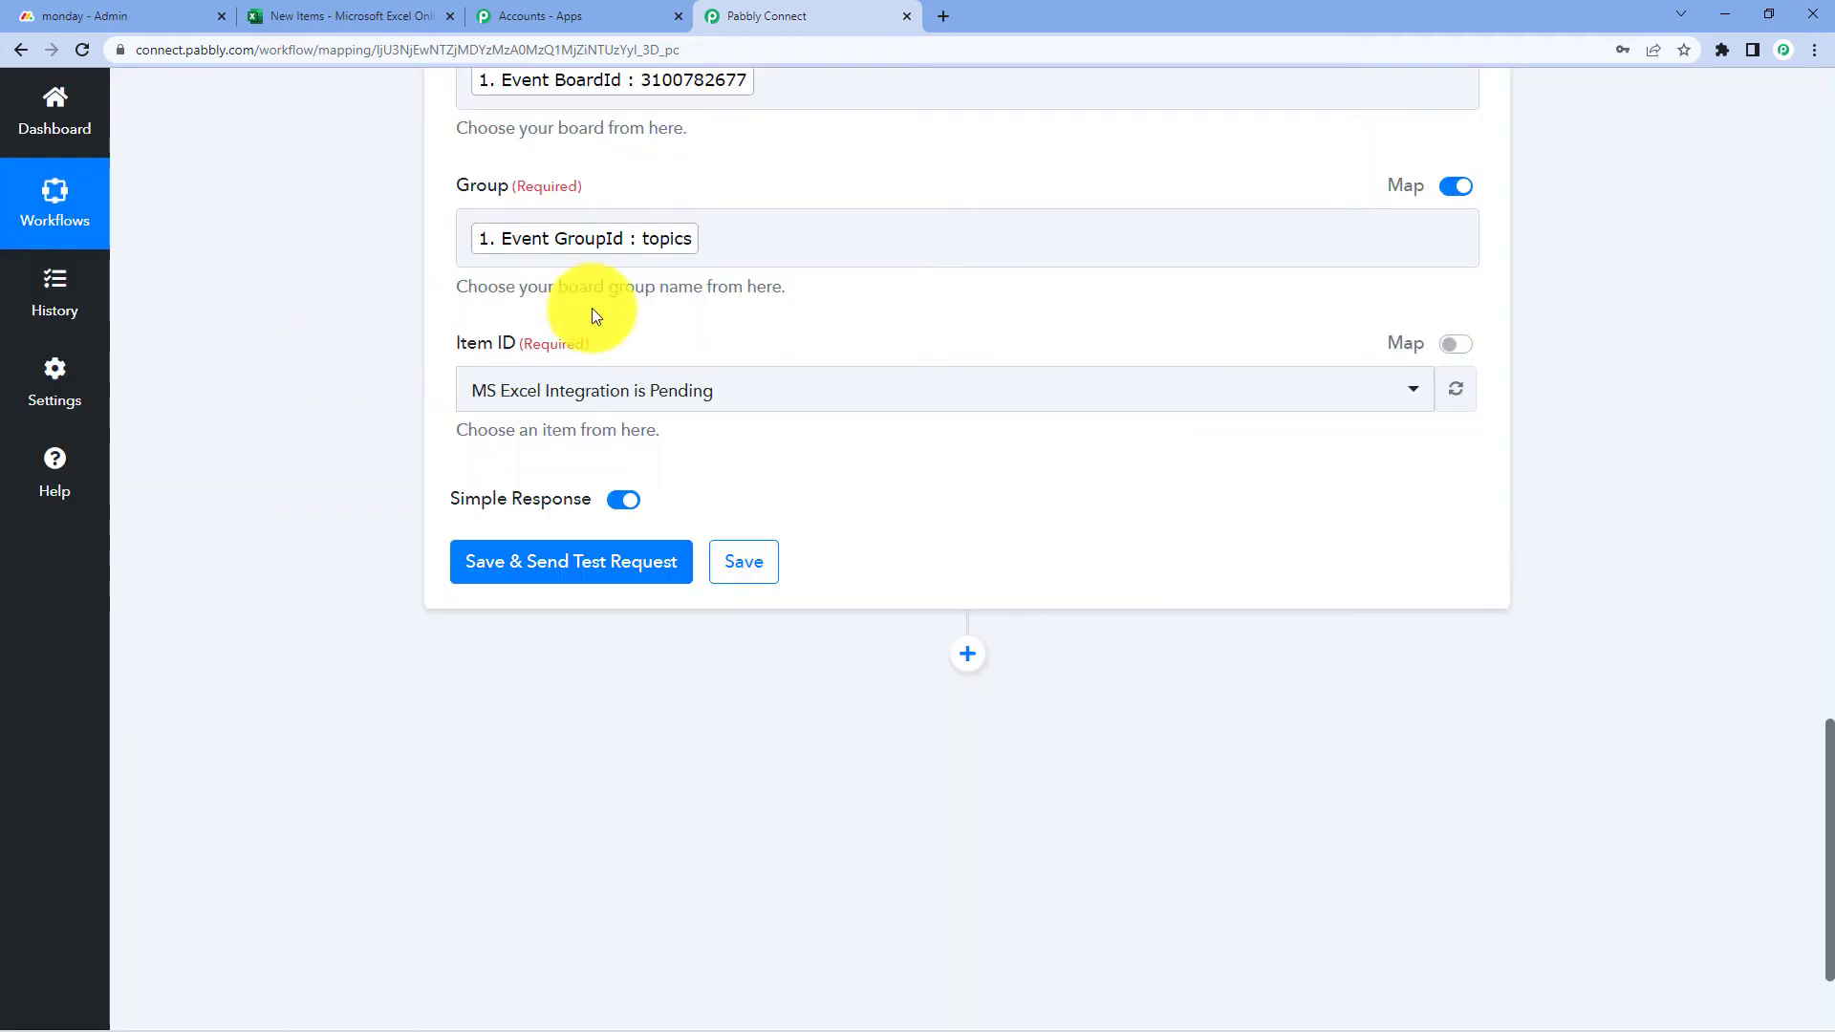
- Enable mapping for the Item ID field and replace its preset value with Event PulseId from the New Item in Board step
{"action": "left_click", "coordinate": [1441, 351]}
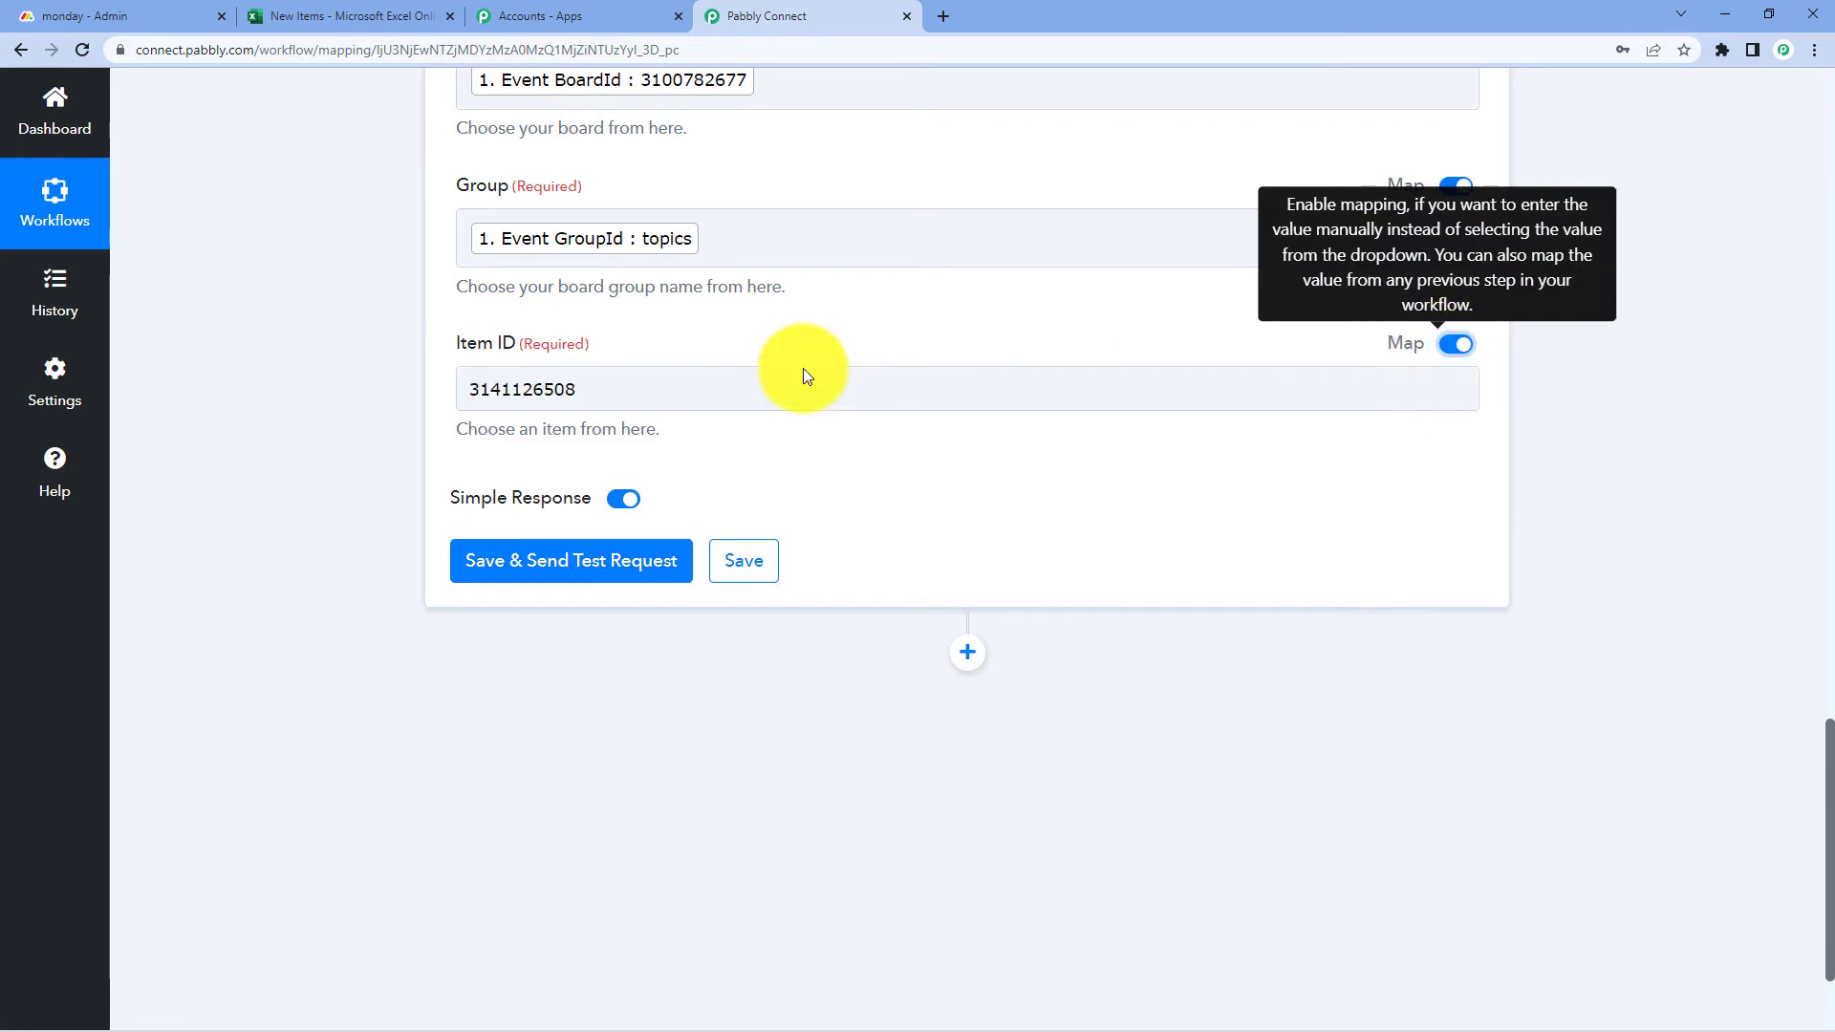
{"action": "left_click", "coordinate": [536, 383]}
{"action": "key", "text": "ctrl+a"}
{"action": "key", "text": "BackSpace"}
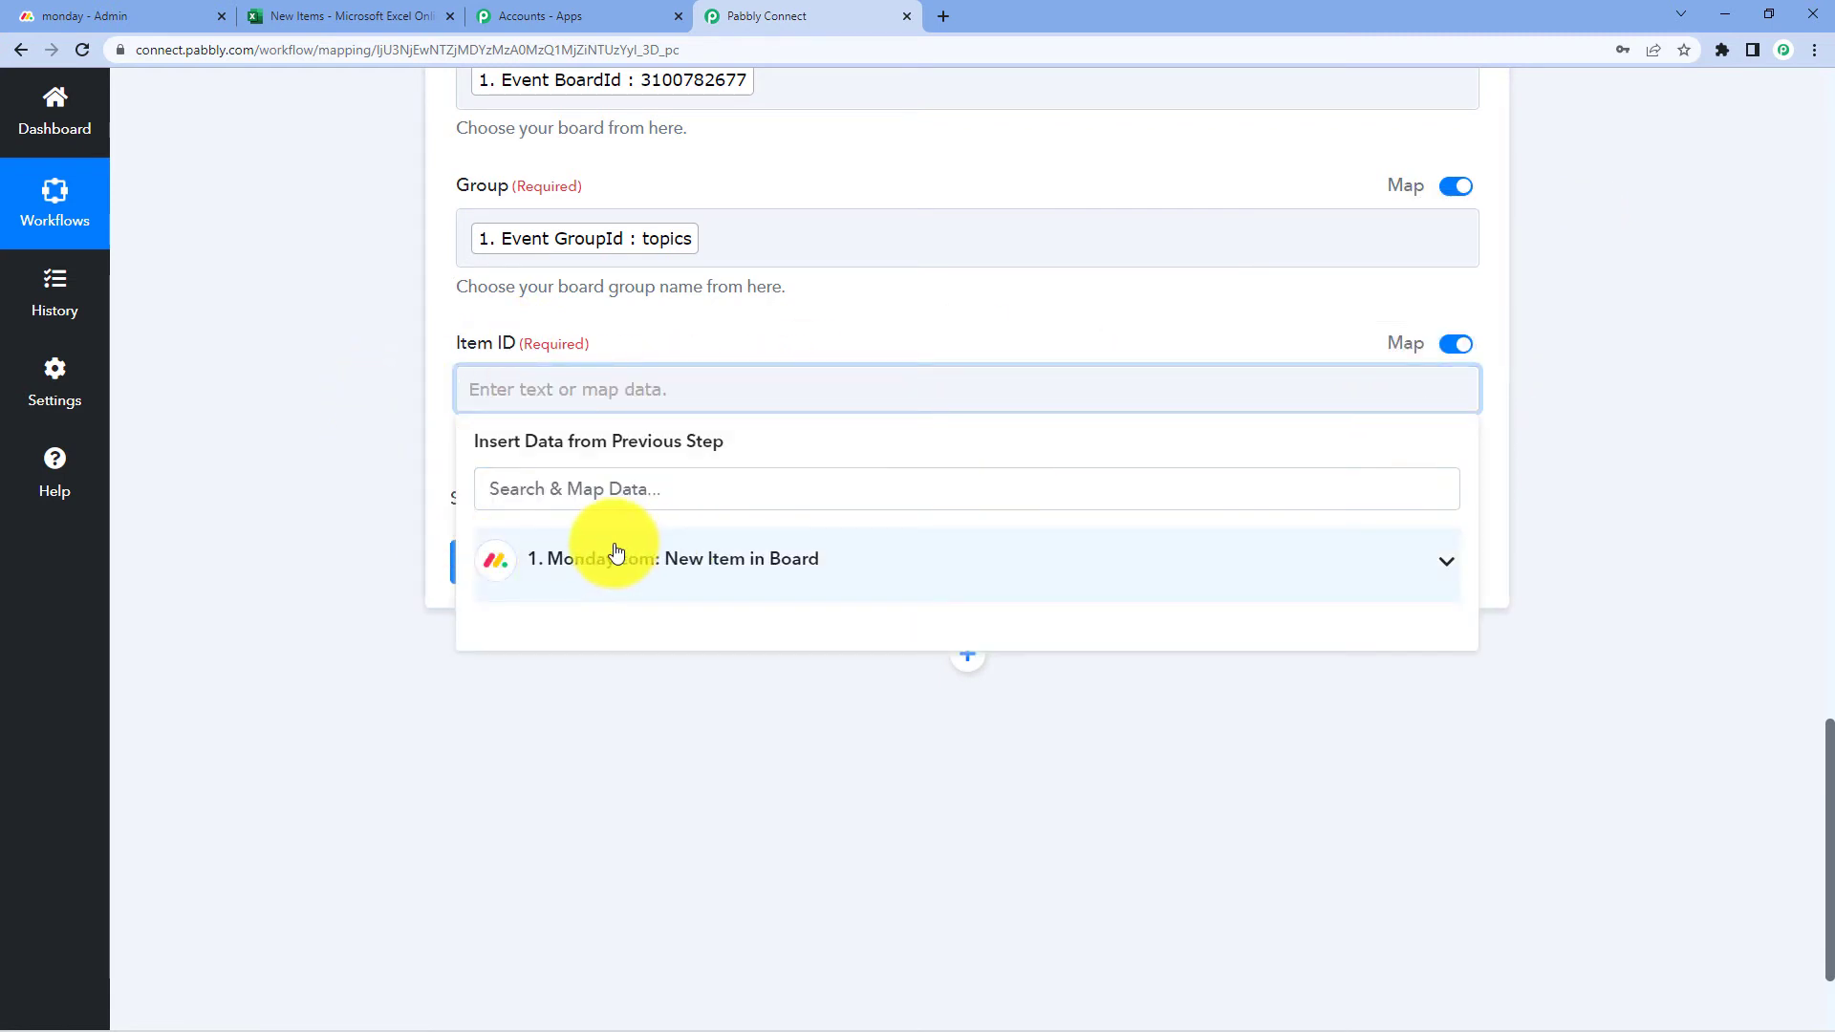
{"action": "left_click", "coordinate": [616, 553]}
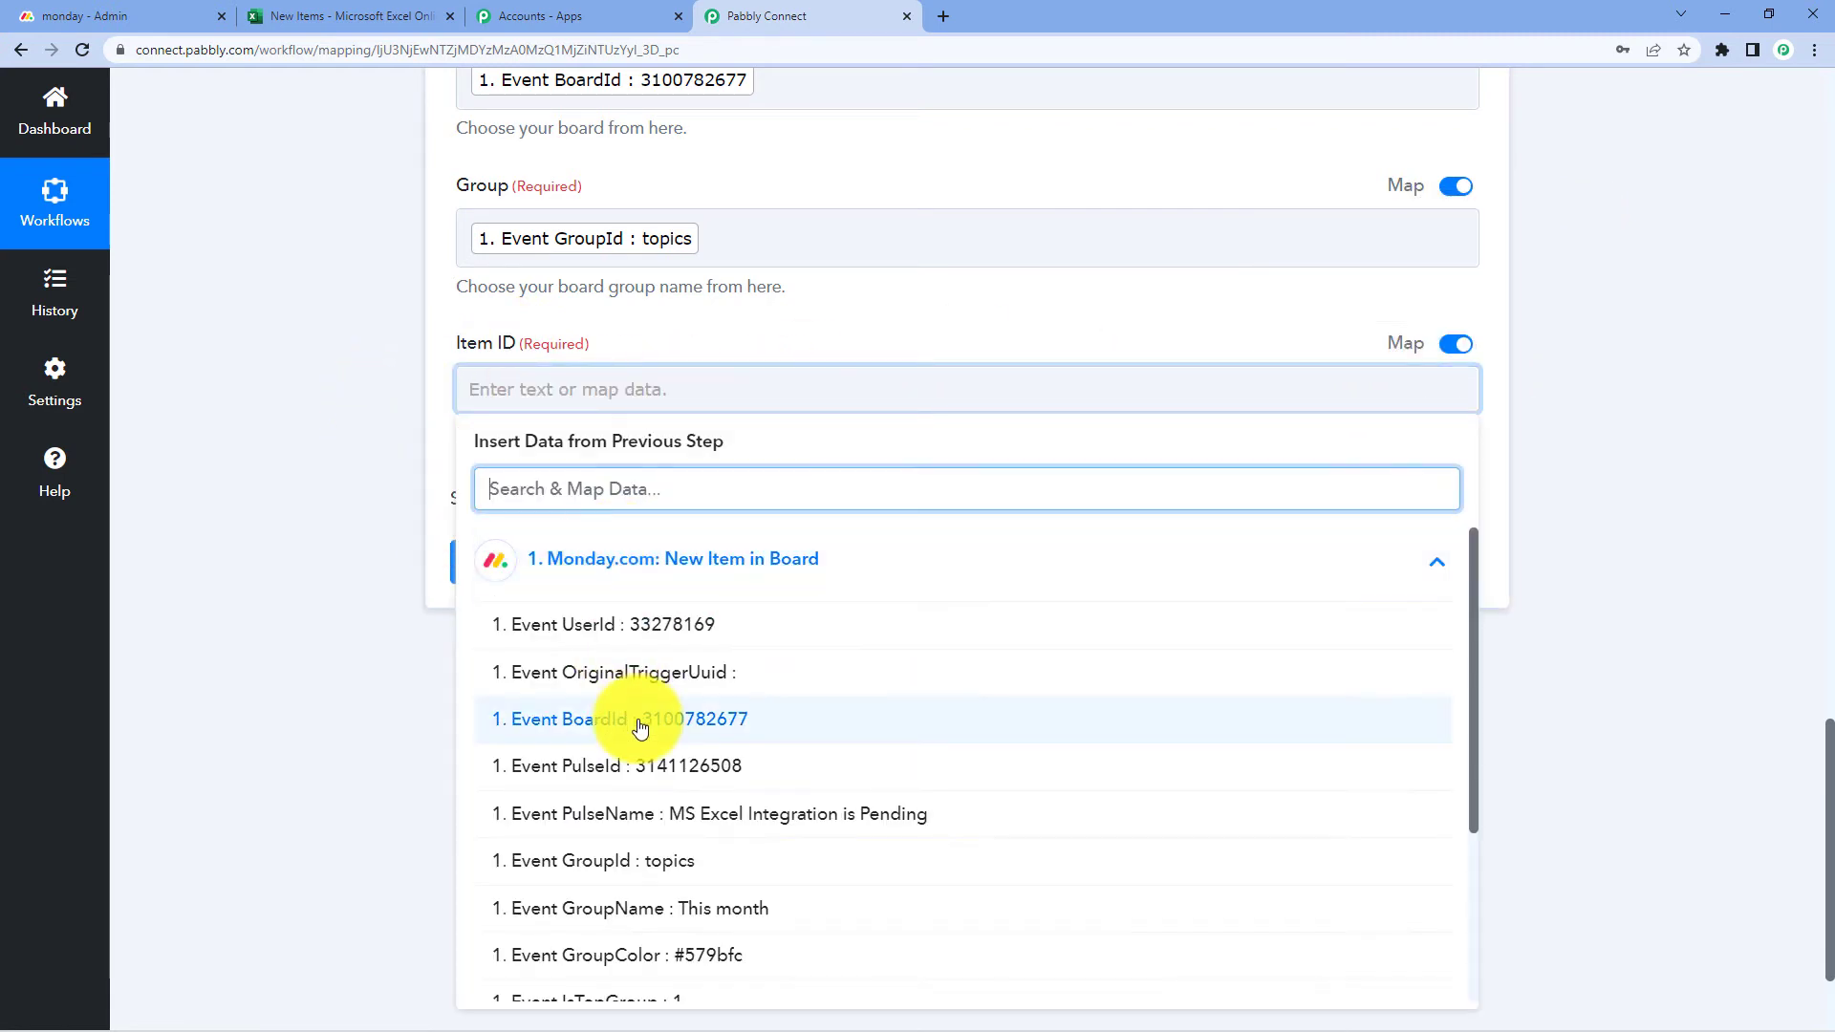
{"action": "left_click", "coordinate": [623, 772]}
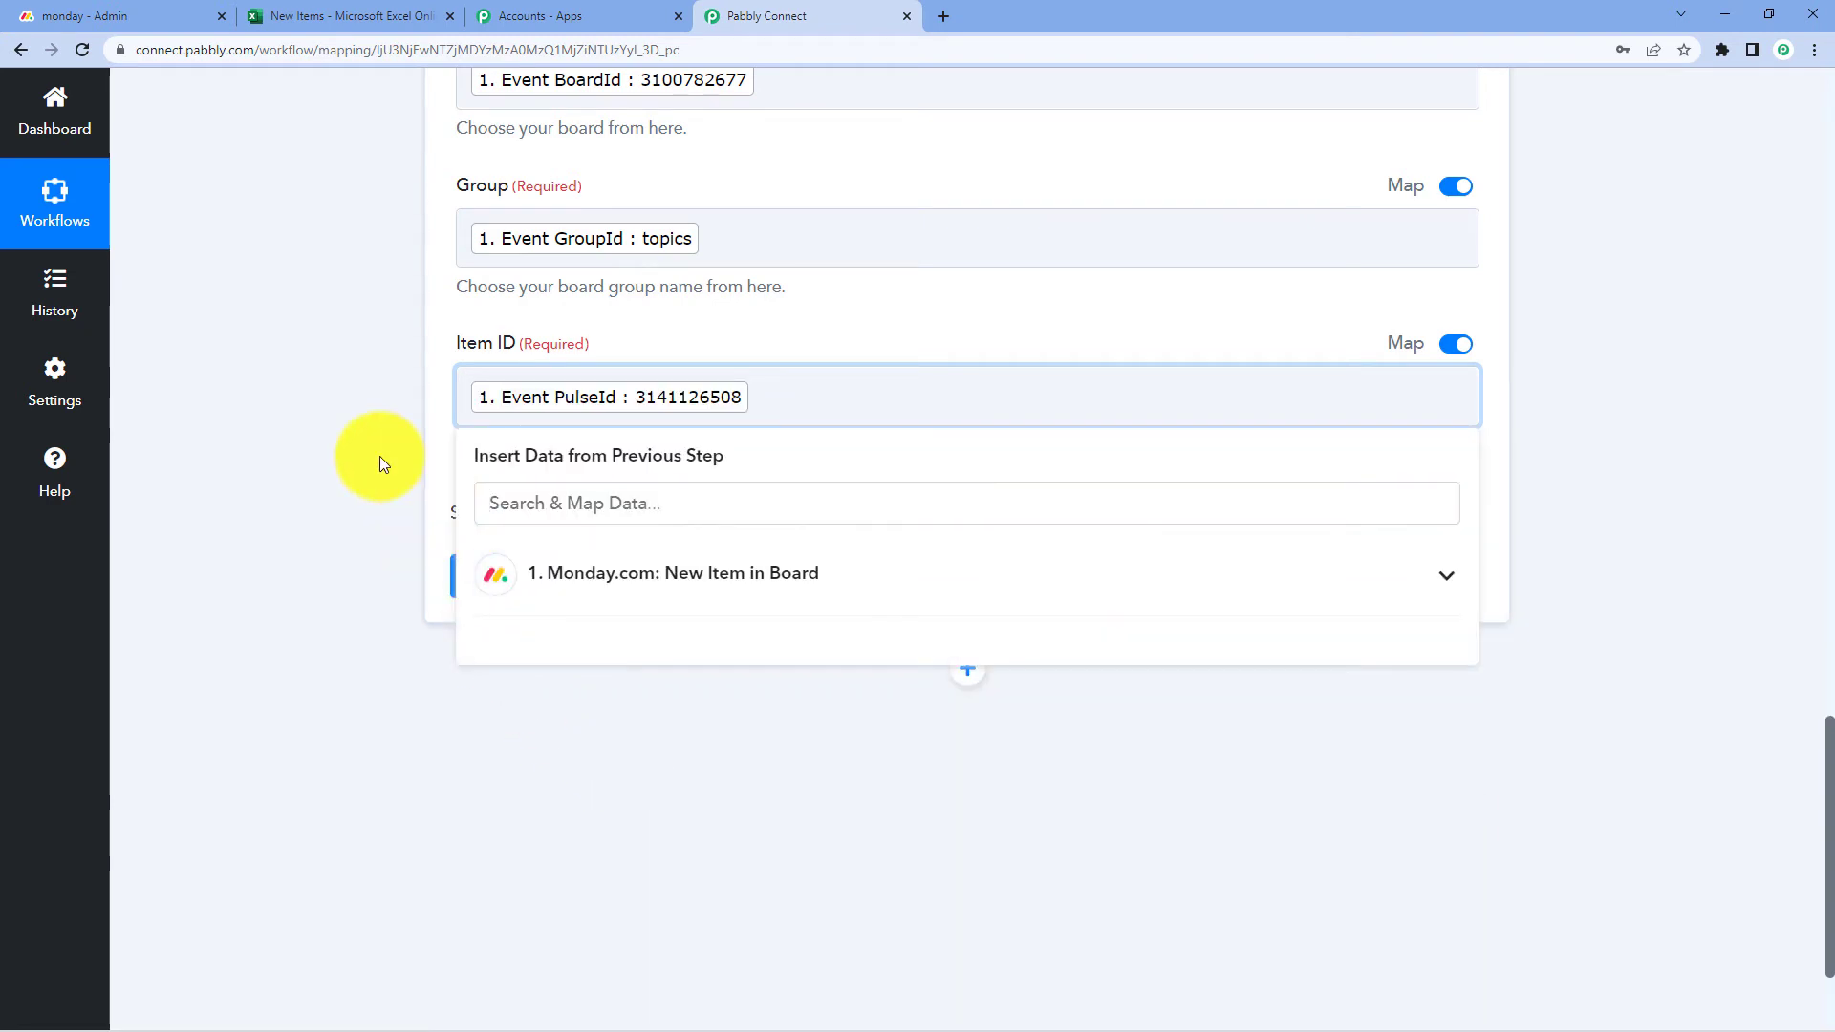
{"action": "left_click", "coordinate": [381, 448]}
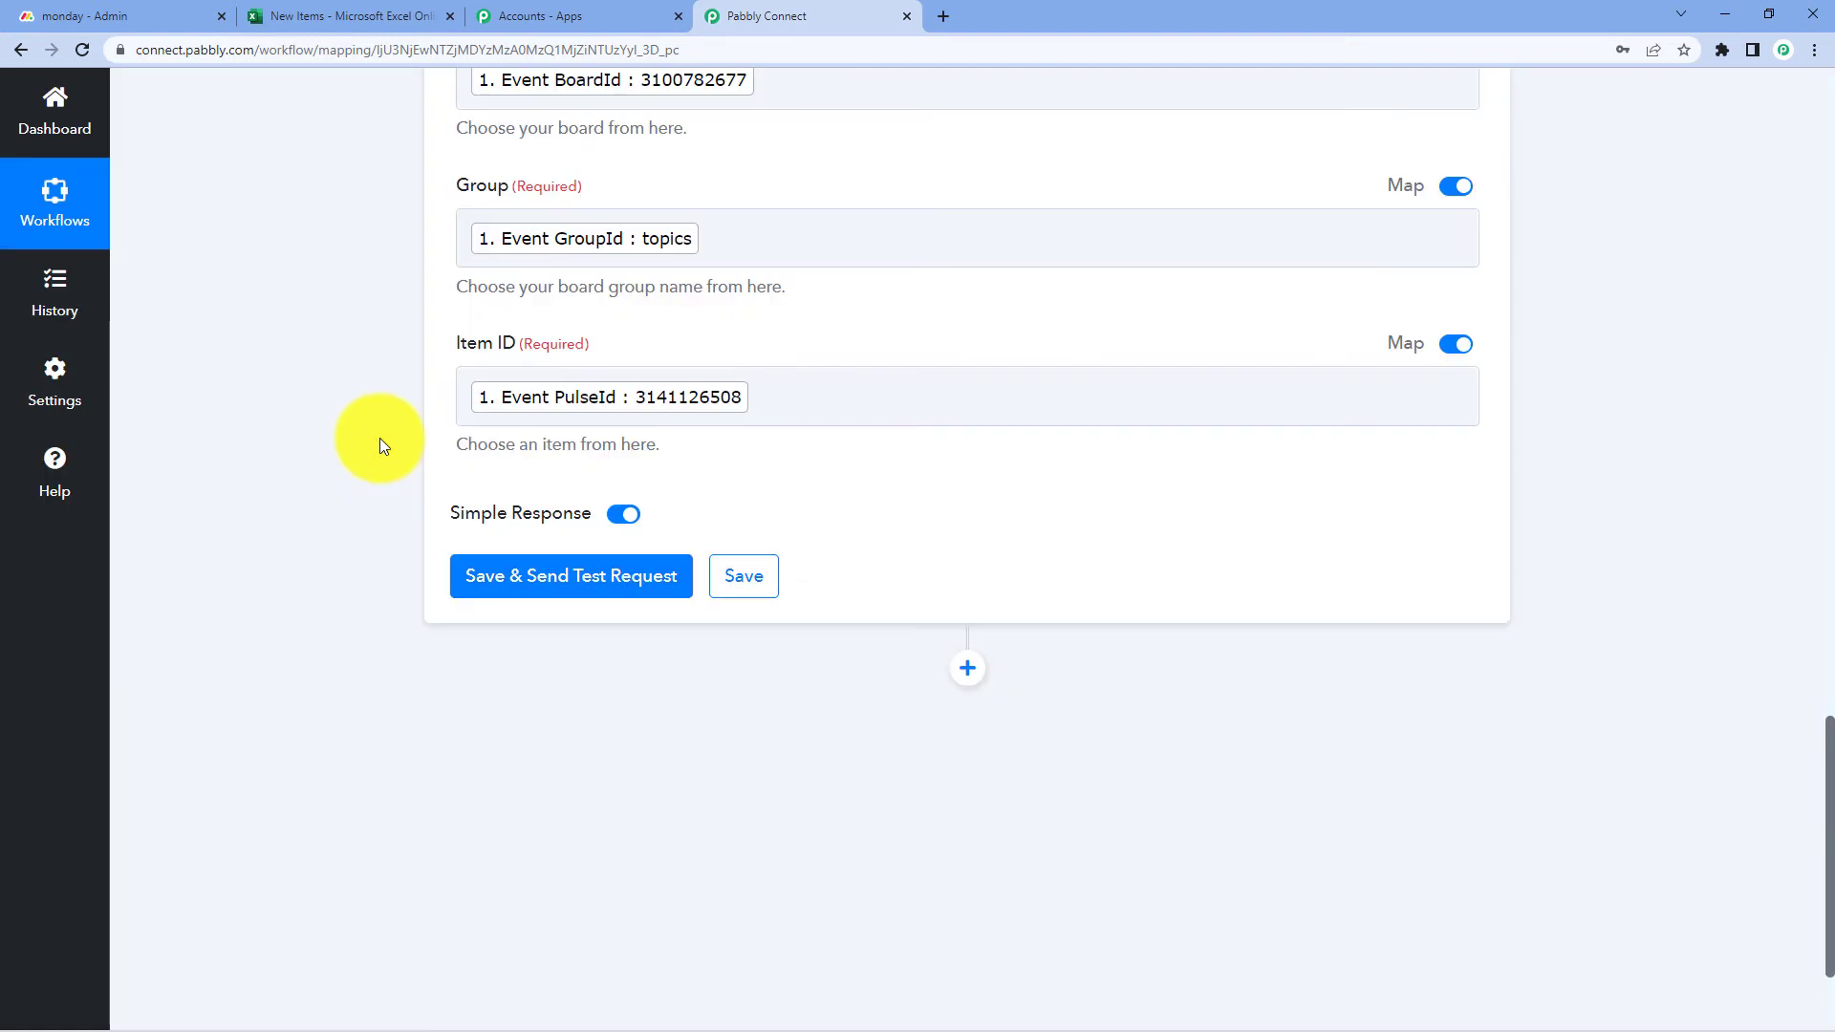
- Save the Get an Item action and send its test request
{"action": "scroll", "coordinate": [455, 174], "scroll_direction": "up", "scroll_amount": 1}
{"action": "scroll", "coordinate": [378, 377], "scroll_direction": "down", "scroll_amount": 2}
{"action": "left_click", "coordinate": [535, 488]}
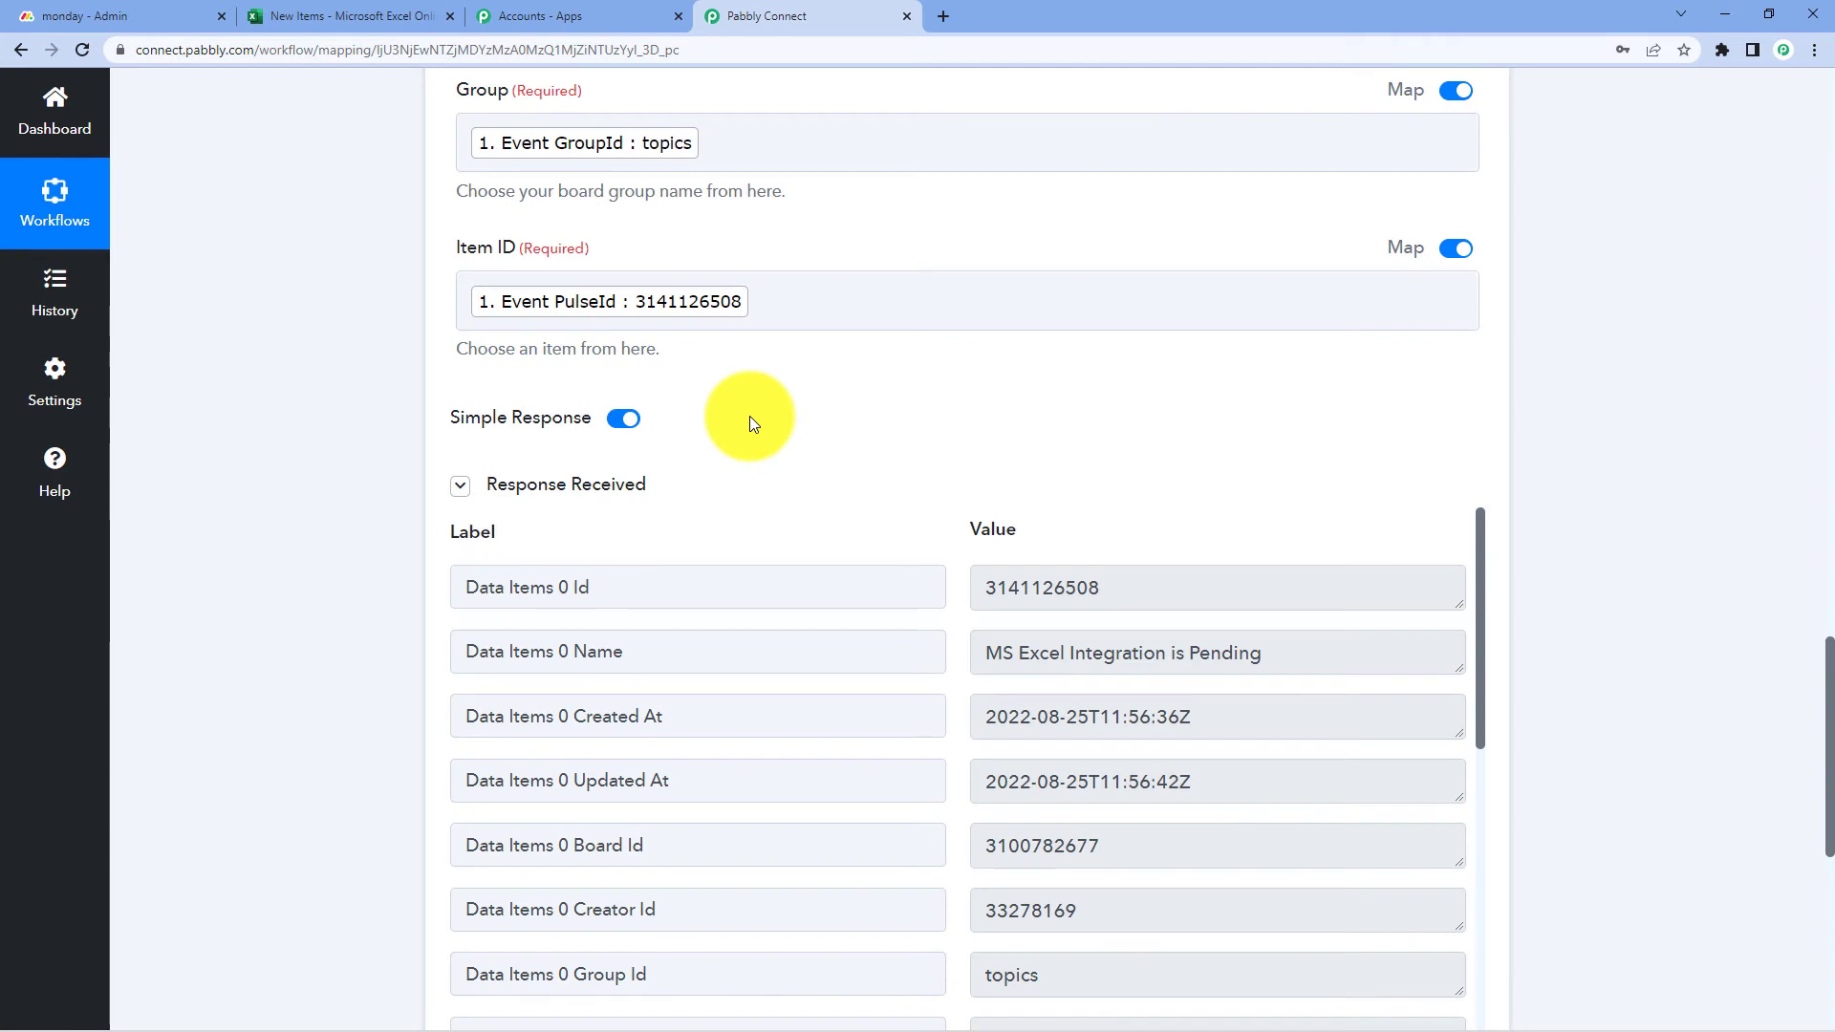
- Examine the Get an Item response for the item's name, creation time, group, person and status values
{"action": "scroll", "coordinate": [749, 416], "scroll_direction": "down", "scroll_amount": 2}
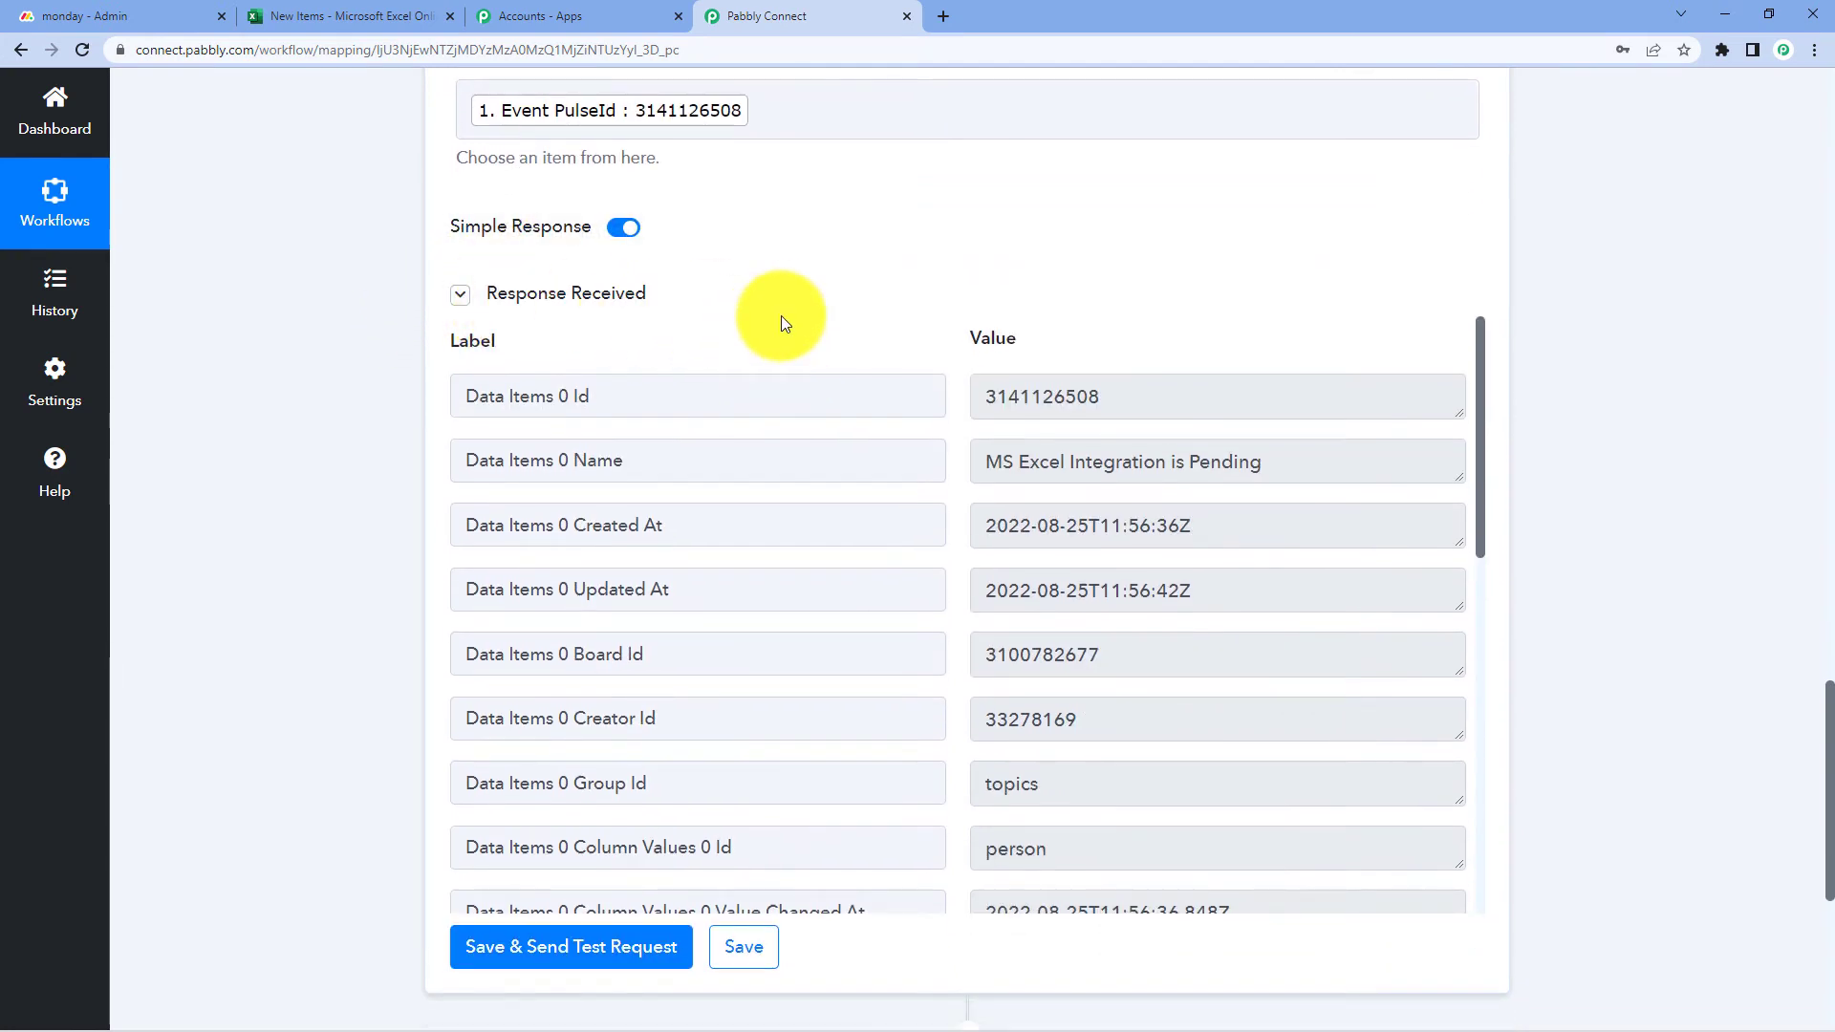
{"action": "scroll", "coordinate": [765, 332], "scroll_direction": "down", "scroll_amount": 1}
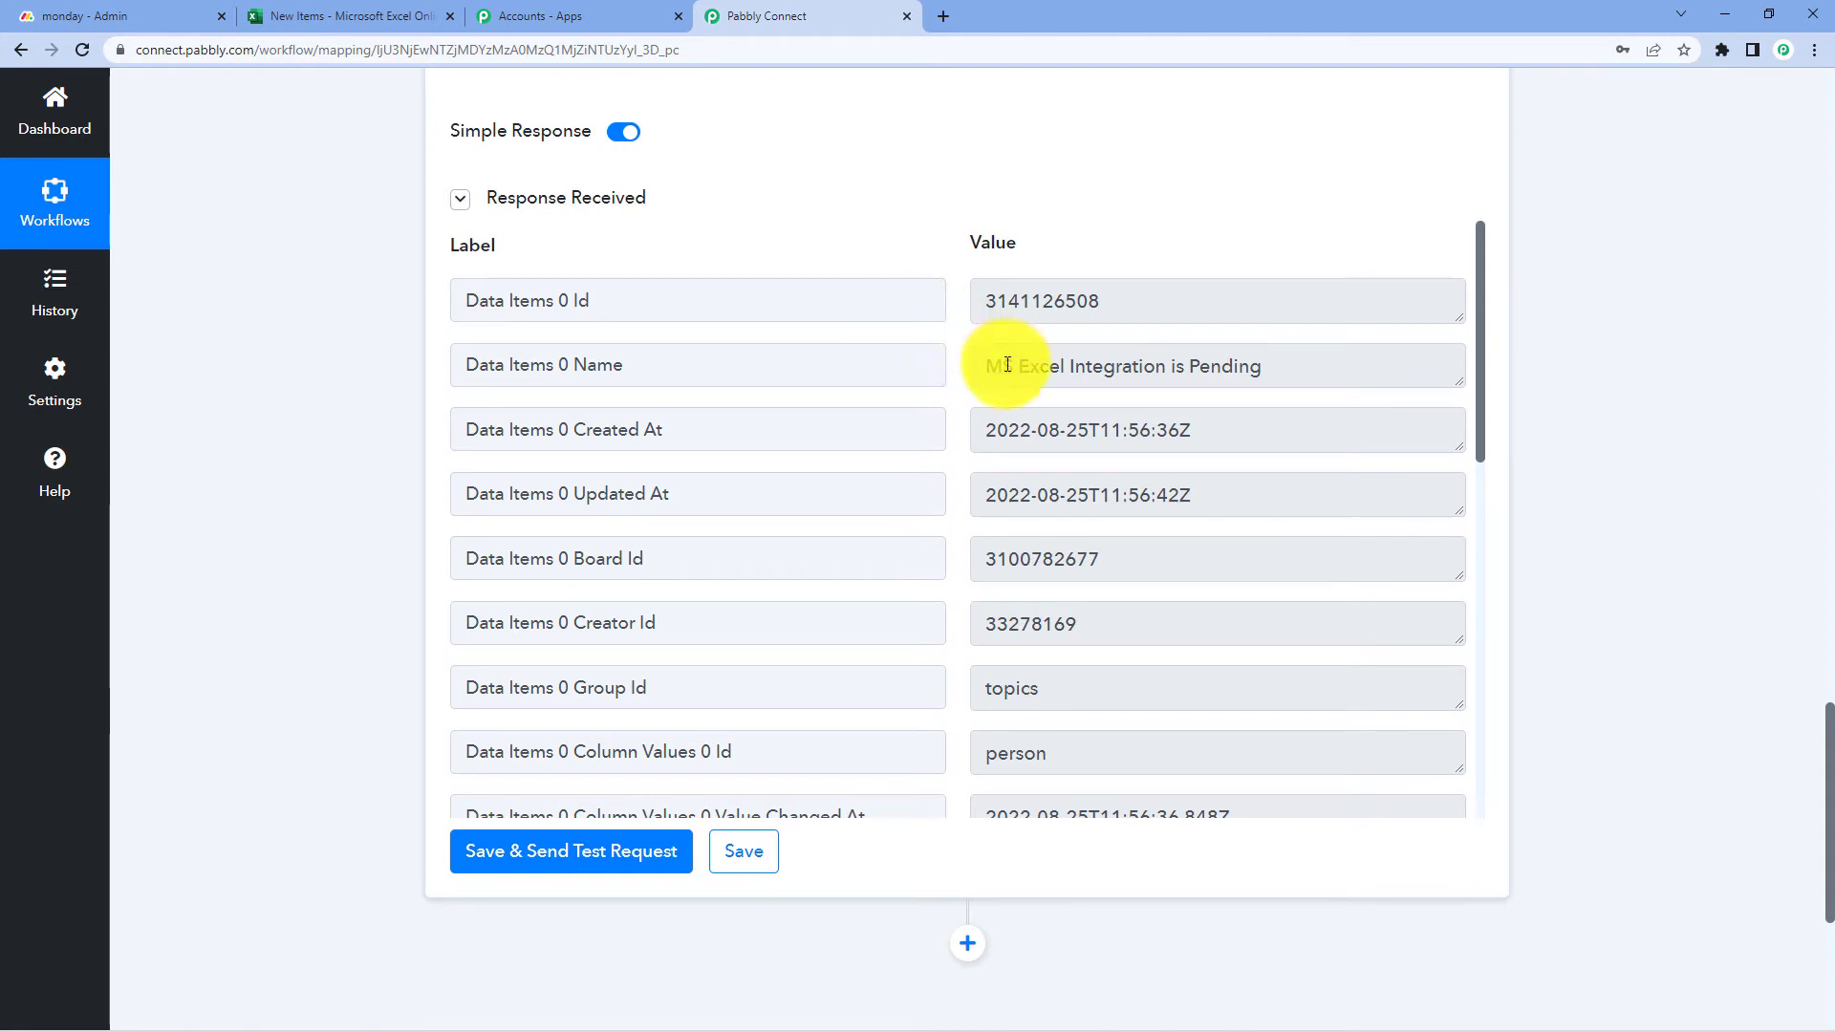
{"action": "left_click_drag", "start_coordinate": [985, 370], "coordinate": [954, 348]}
{"action": "scroll", "coordinate": [1269, 392], "scroll_direction": "down", "scroll_amount": 1}
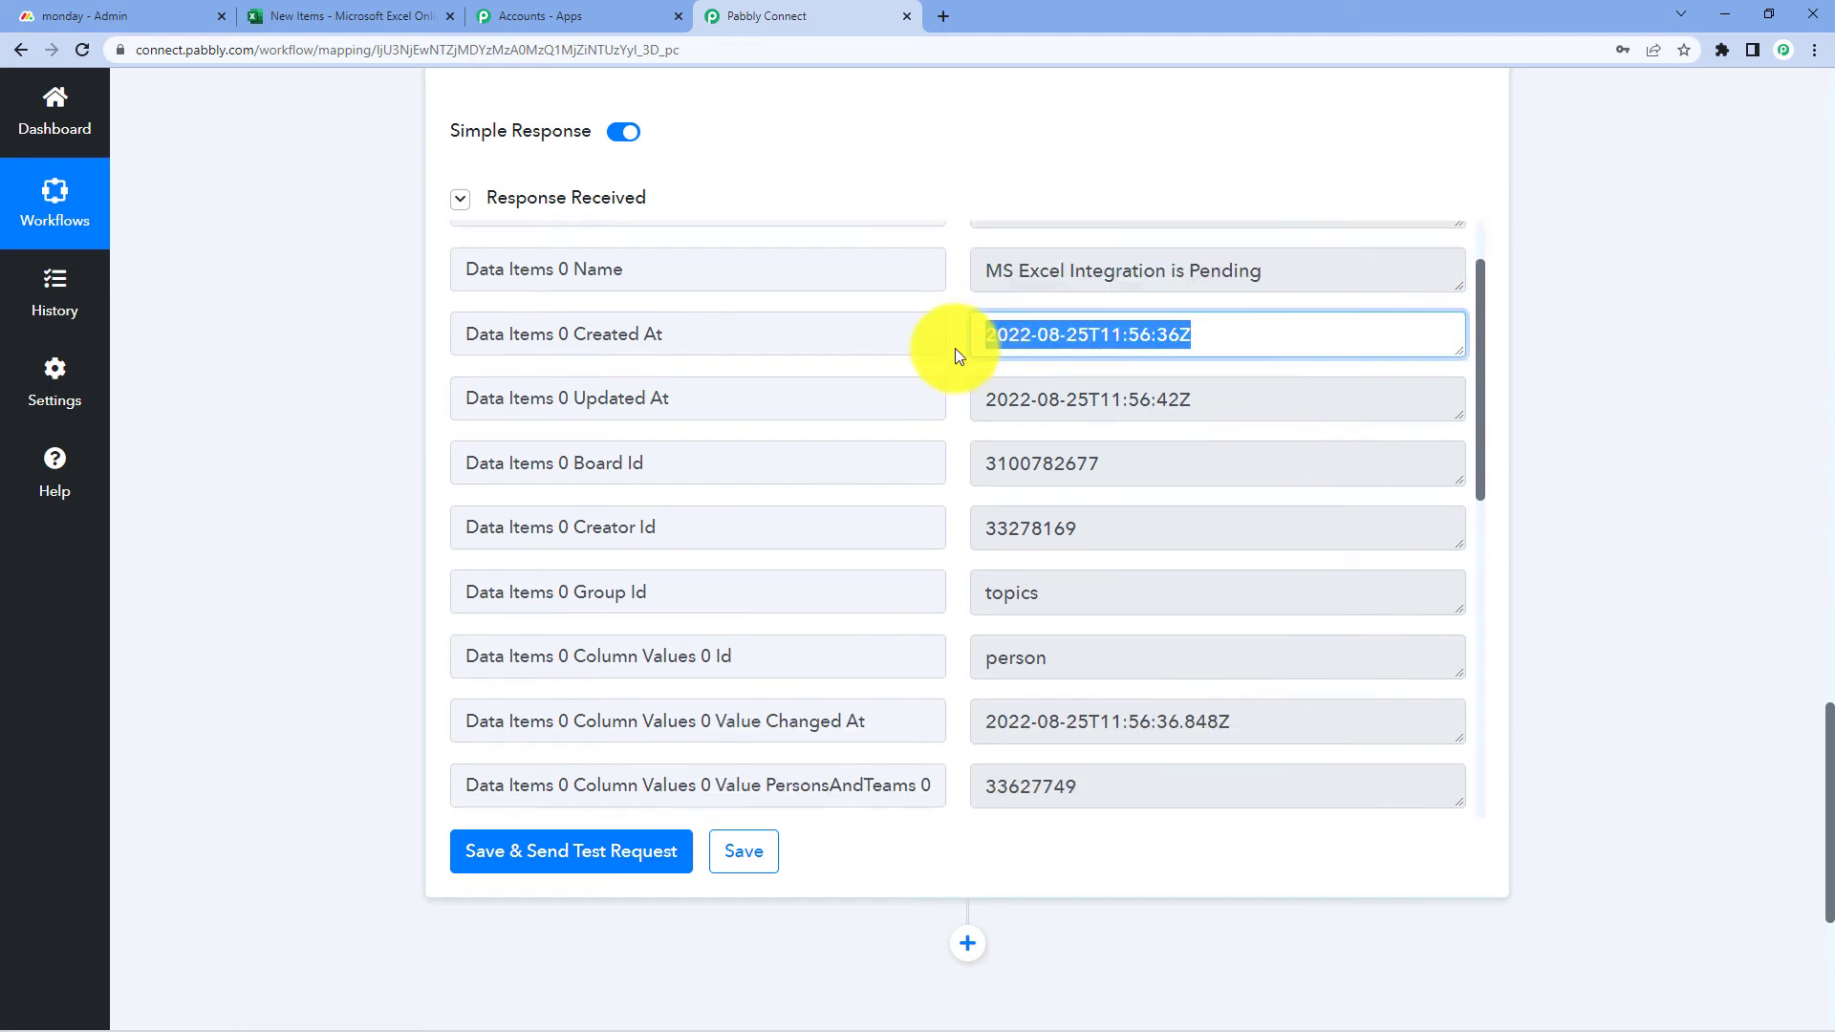
{"action": "scroll", "coordinate": [956, 389], "scroll_direction": "down", "scroll_amount": 2}
{"action": "left_click_drag", "start_coordinate": [1087, 411], "coordinate": [918, 451]}
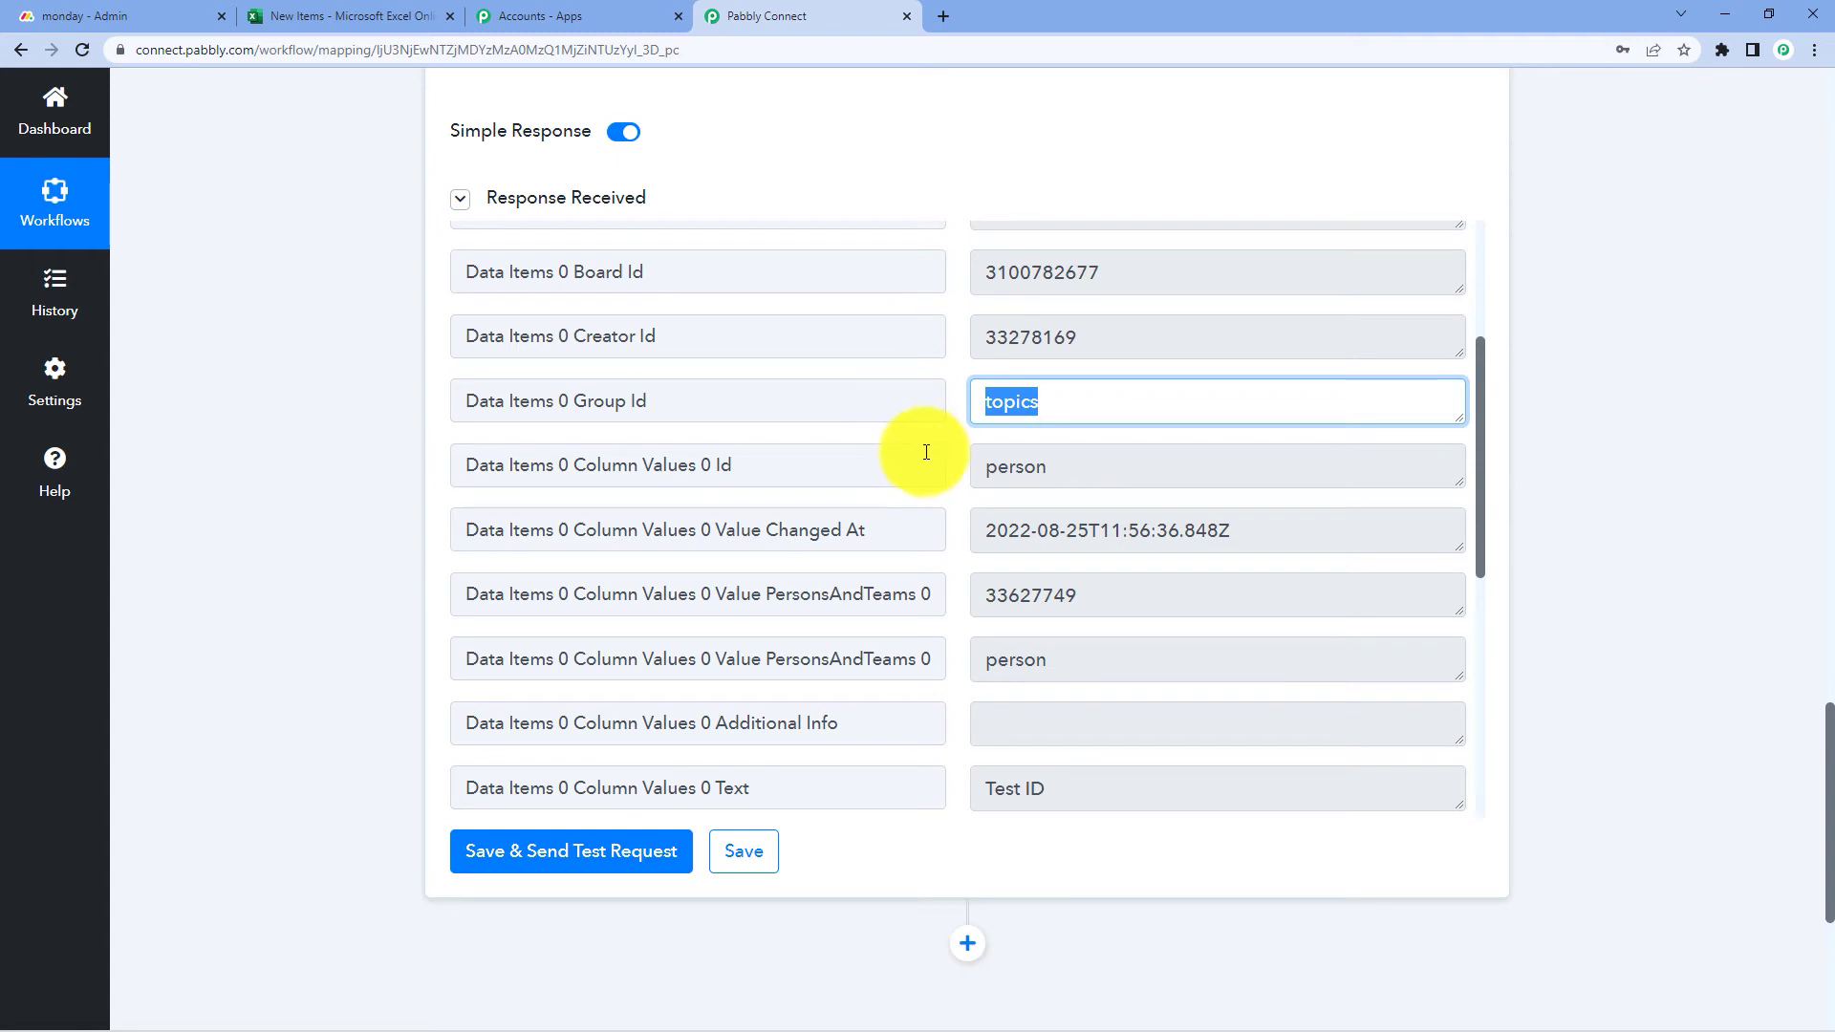
{"action": "scroll", "coordinate": [934, 450], "scroll_direction": "down", "scroll_amount": 3}
{"action": "scroll", "coordinate": [1052, 449], "scroll_direction": "down", "scroll_amount": 1}
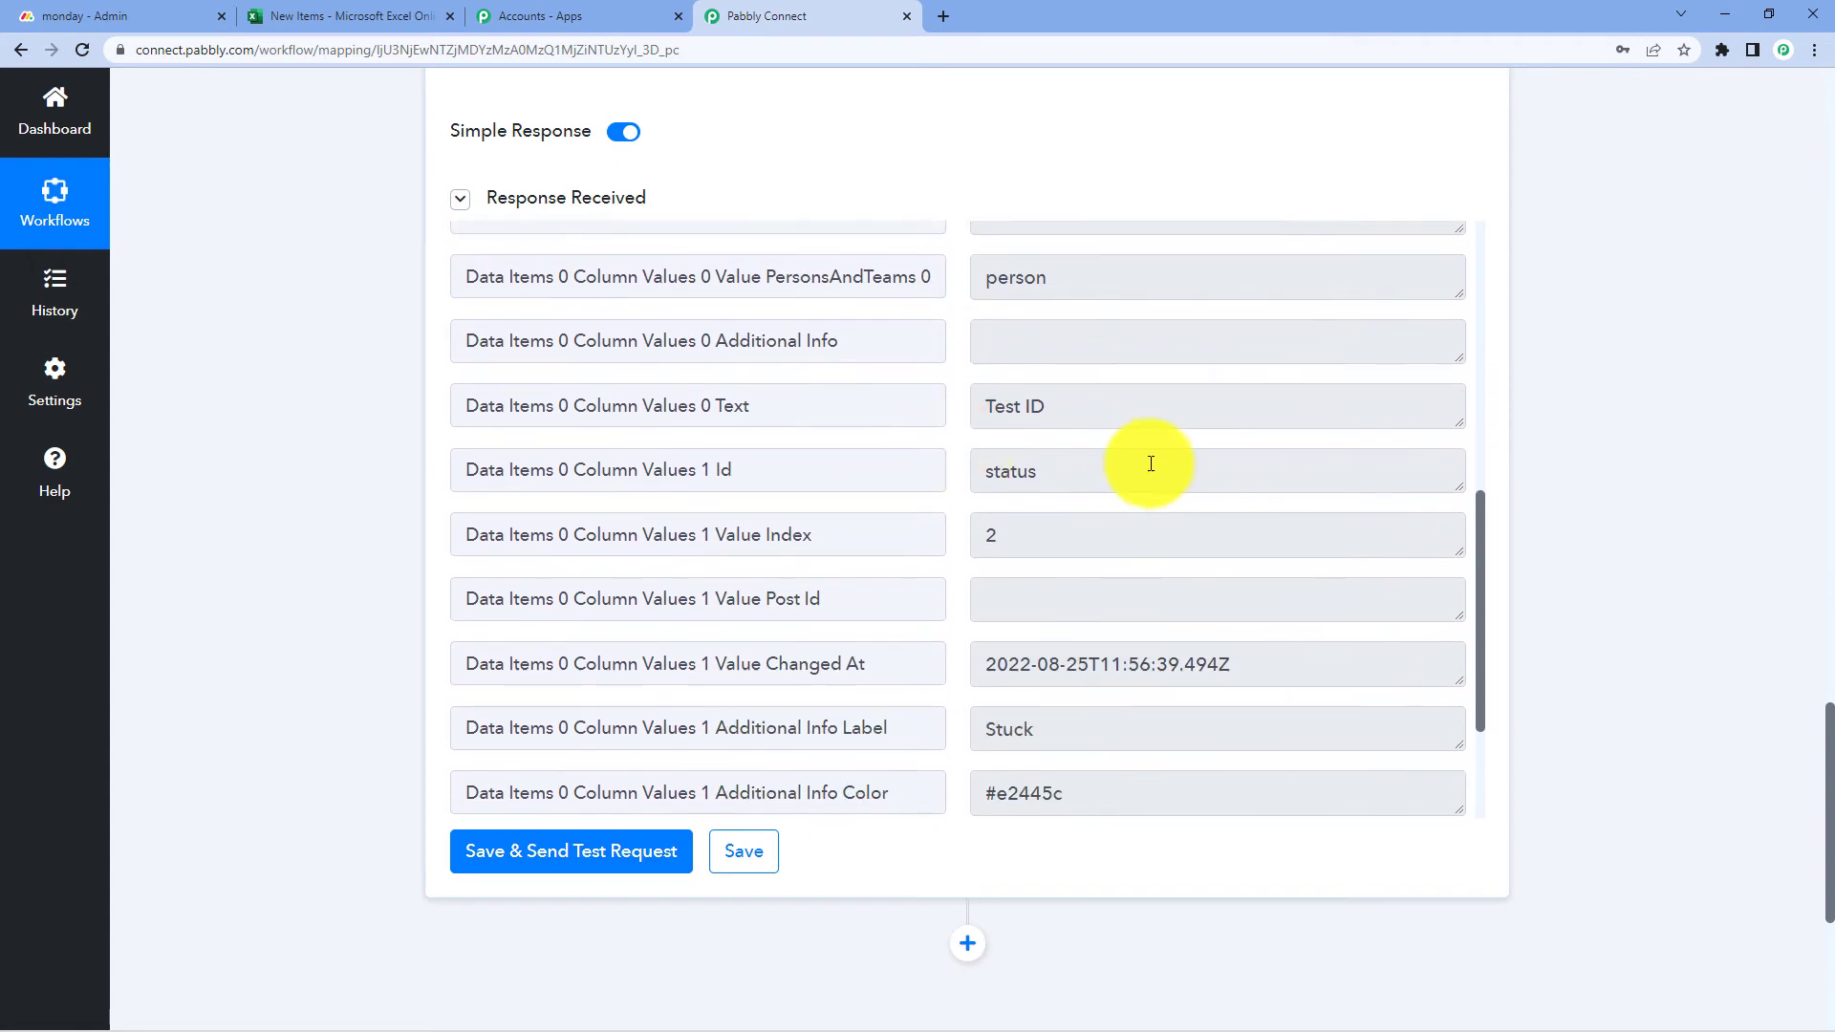
{"action": "scroll", "coordinate": [1135, 467], "scroll_direction": "down", "scroll_amount": 3}
{"action": "left_click_drag", "start_coordinate": [1057, 533], "coordinate": [963, 532]}
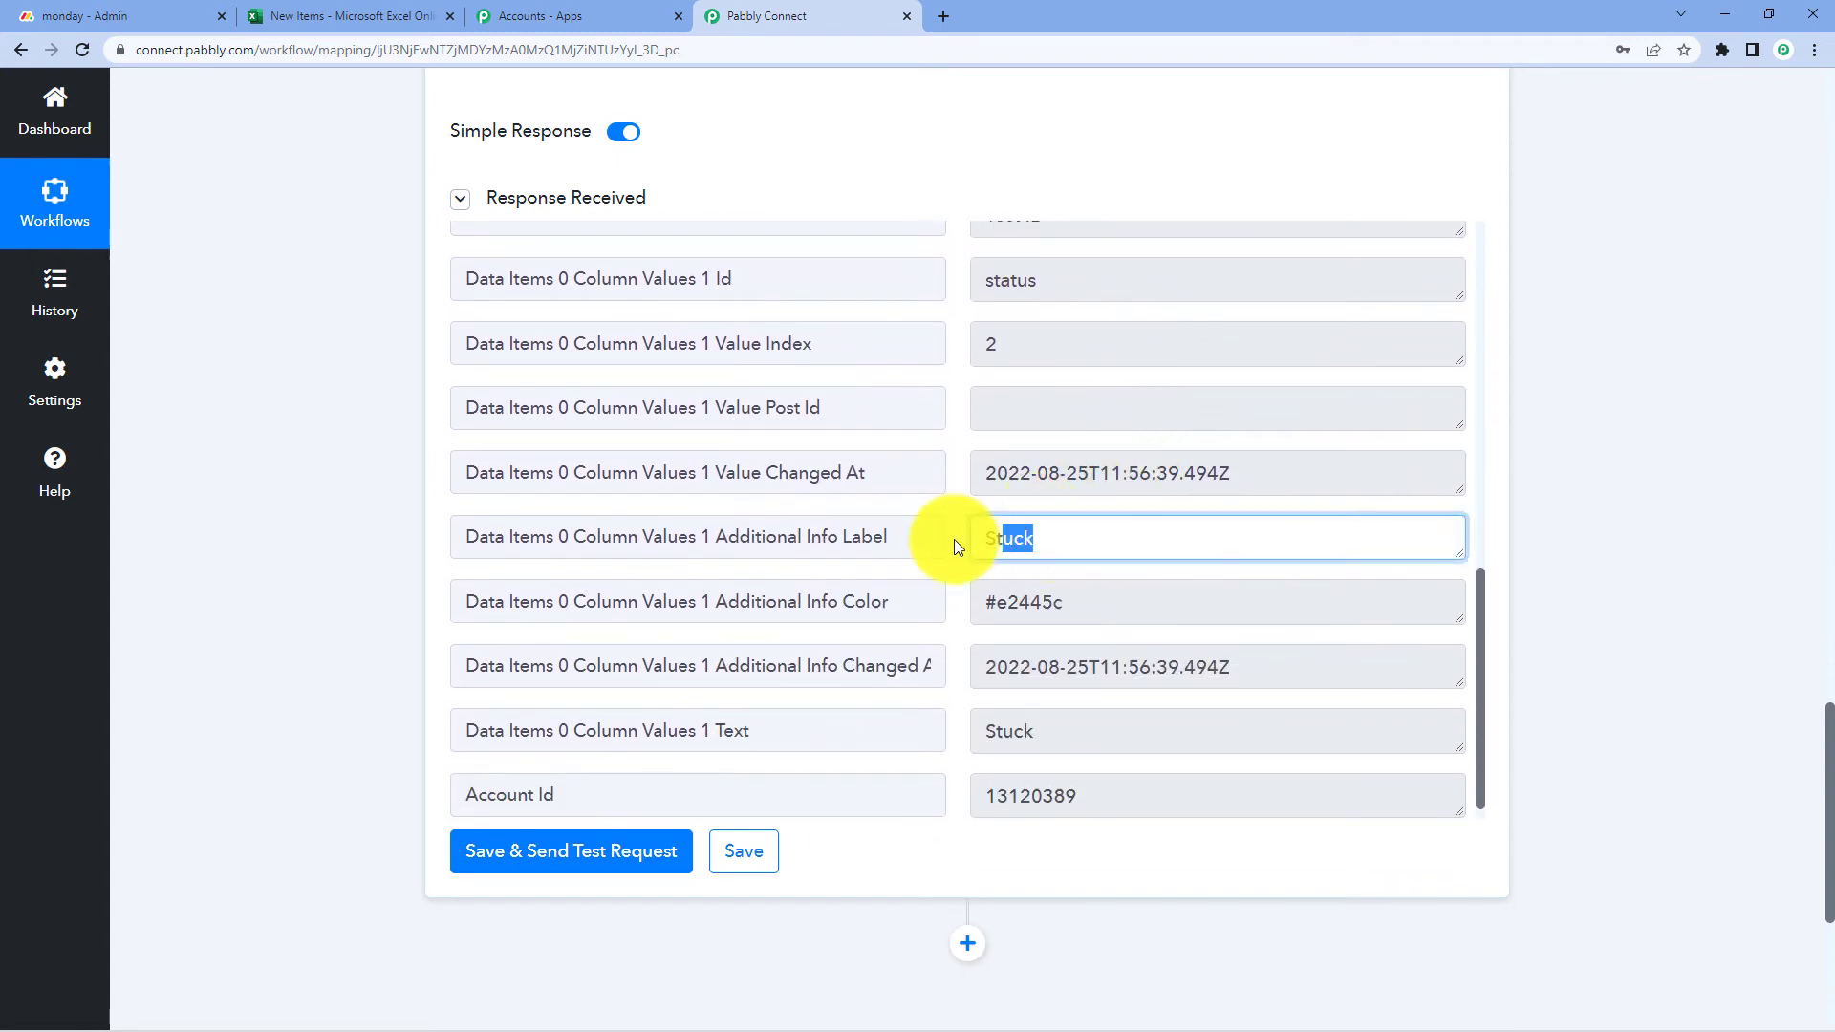
{"action": "left_click", "coordinate": [950, 495]}
{"action": "scroll", "coordinate": [950, 495], "scroll_direction": "up", "scroll_amount": 3}
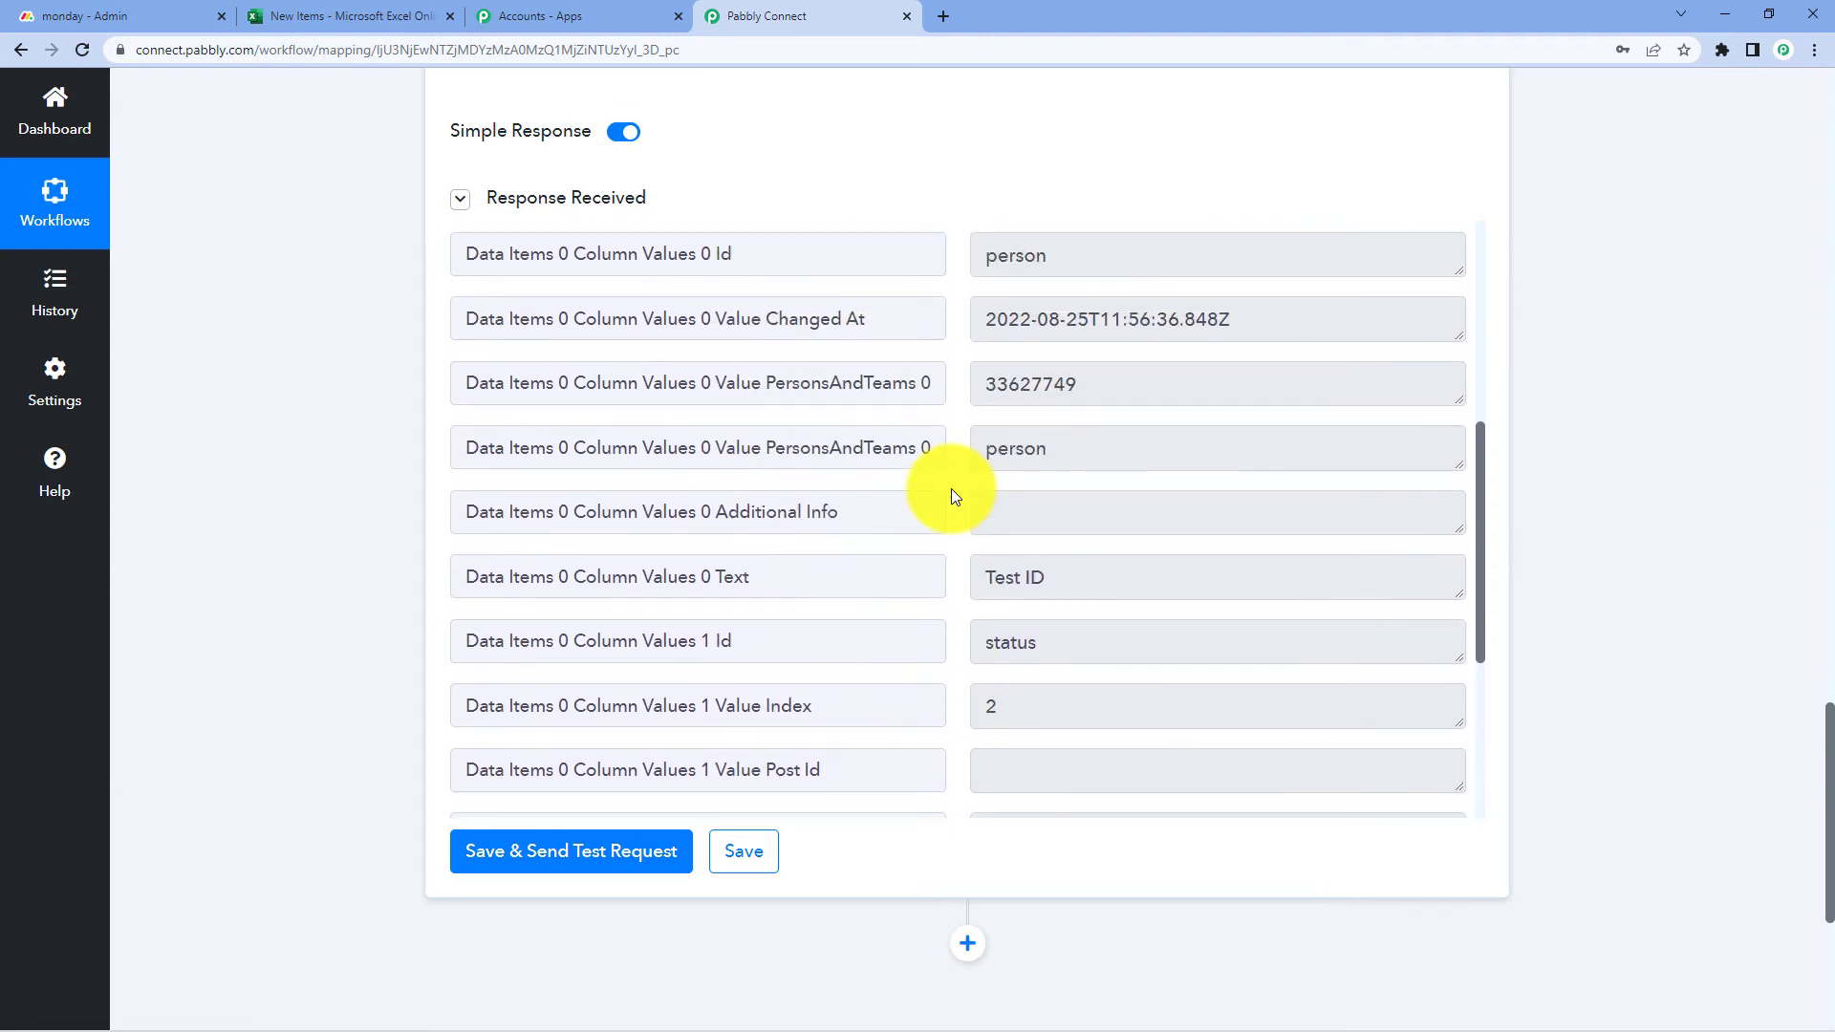
{"action": "scroll", "coordinate": [953, 495], "scroll_direction": "up", "scroll_amount": 1}
{"action": "scroll", "coordinate": [953, 495], "scroll_direction": "down", "scroll_amount": 5}
{"action": "scroll", "coordinate": [953, 495], "scroll_direction": "down", "scroll_amount": 2}
{"action": "scroll", "coordinate": [953, 495], "scroll_direction": "up", "scroll_amount": 4}
{"action": "scroll", "coordinate": [953, 495], "scroll_direction": "up", "scroll_amount": 6}
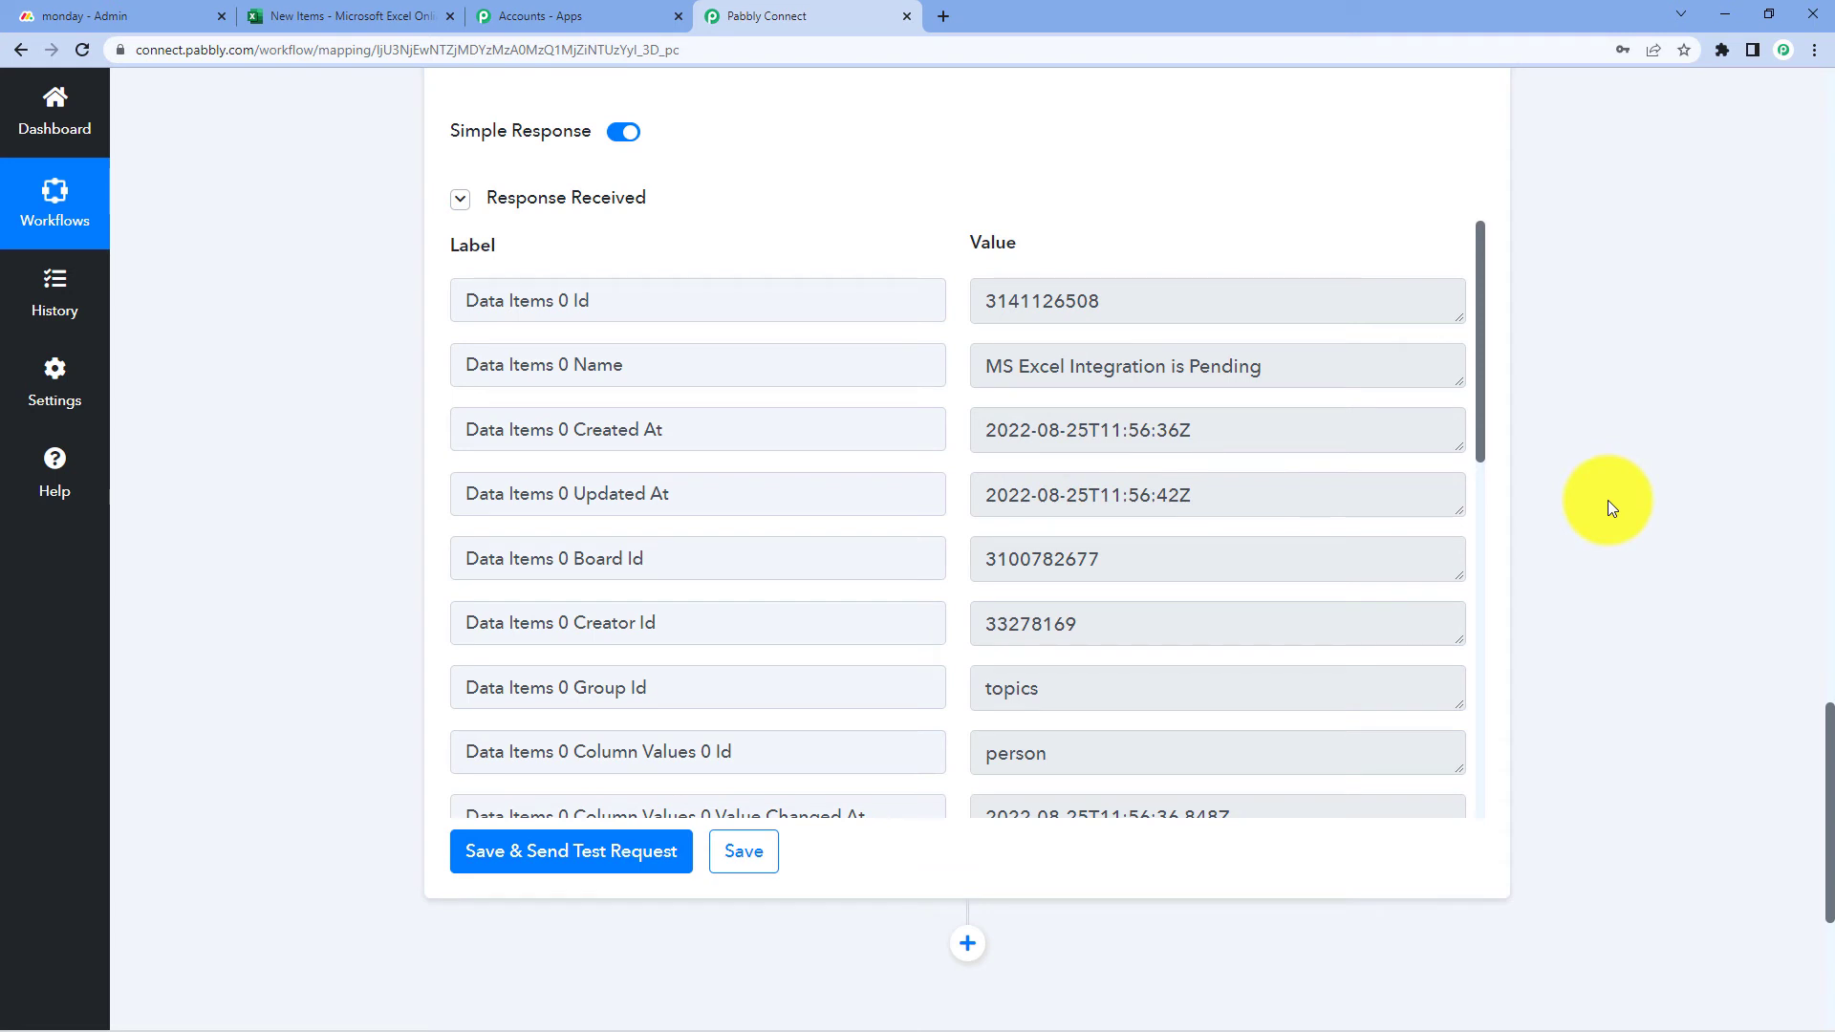
- Add an action after Get an Item that uses Microsoft Excel with the Add Row To Worksheet event
{"action": "scroll", "coordinate": [1608, 501], "scroll_direction": "down", "scroll_amount": 5}
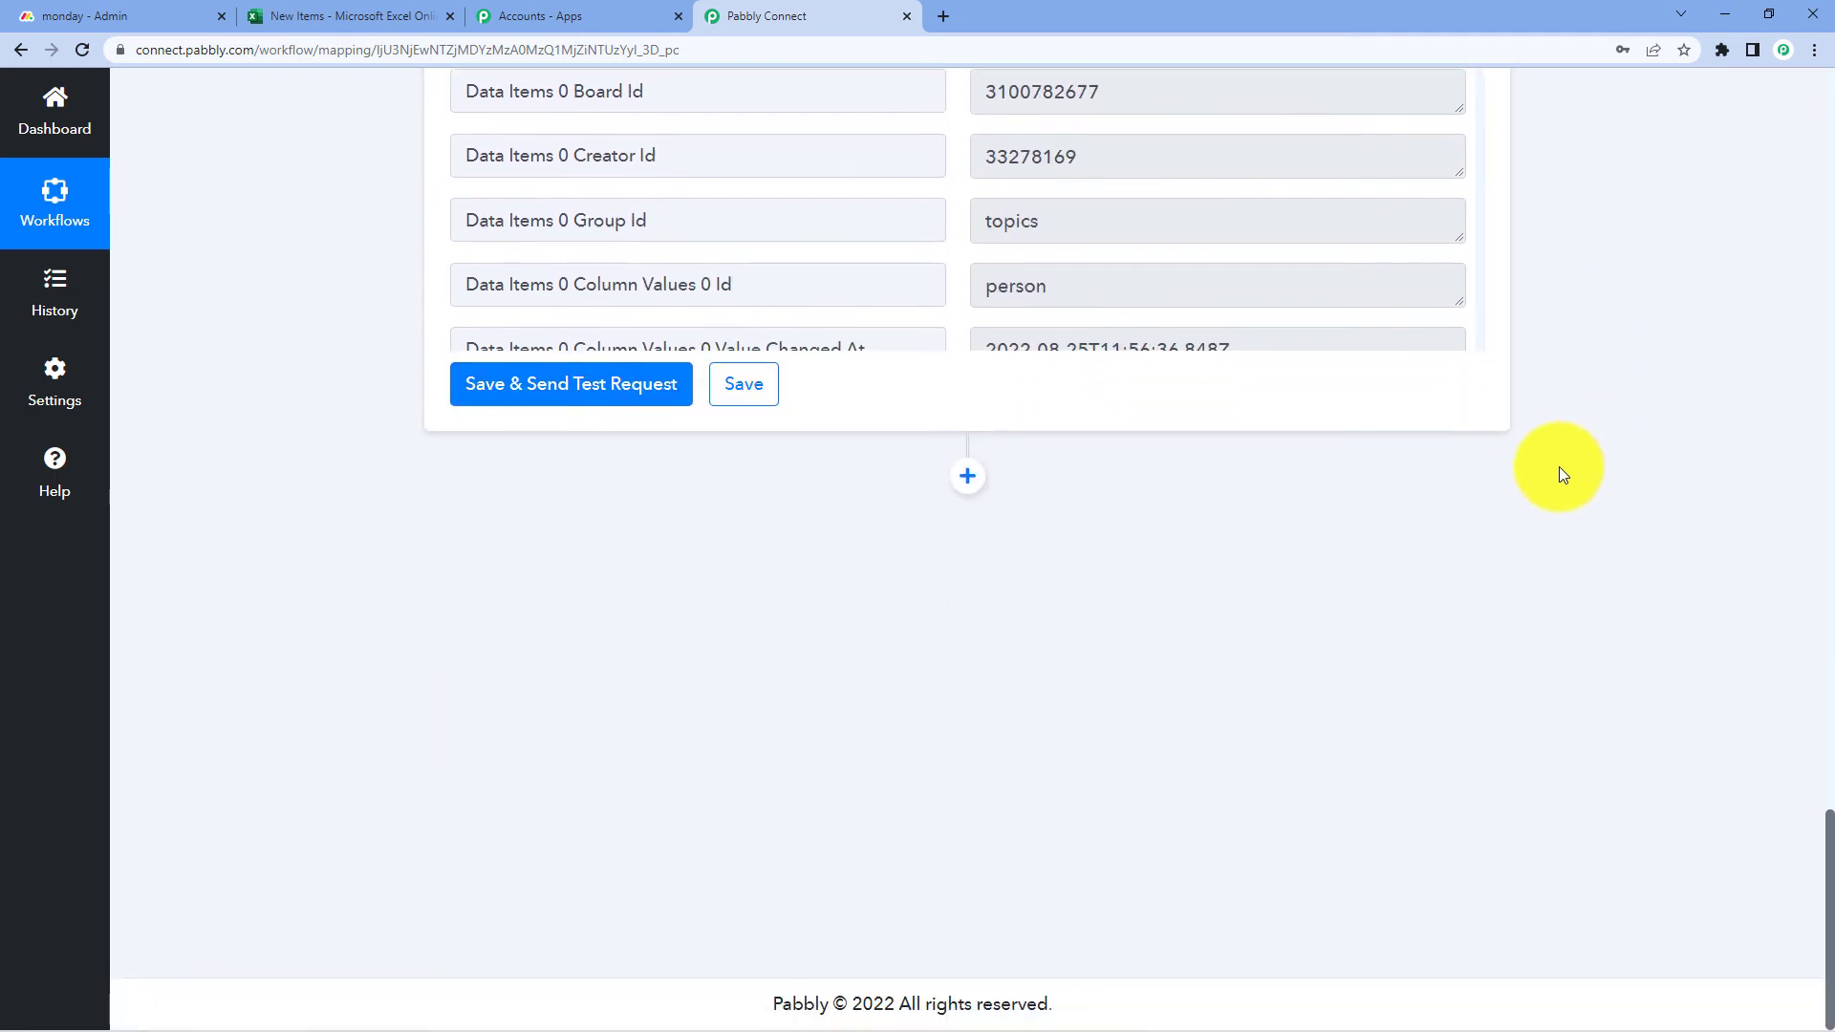
{"action": "left_click", "coordinate": [968, 476]}
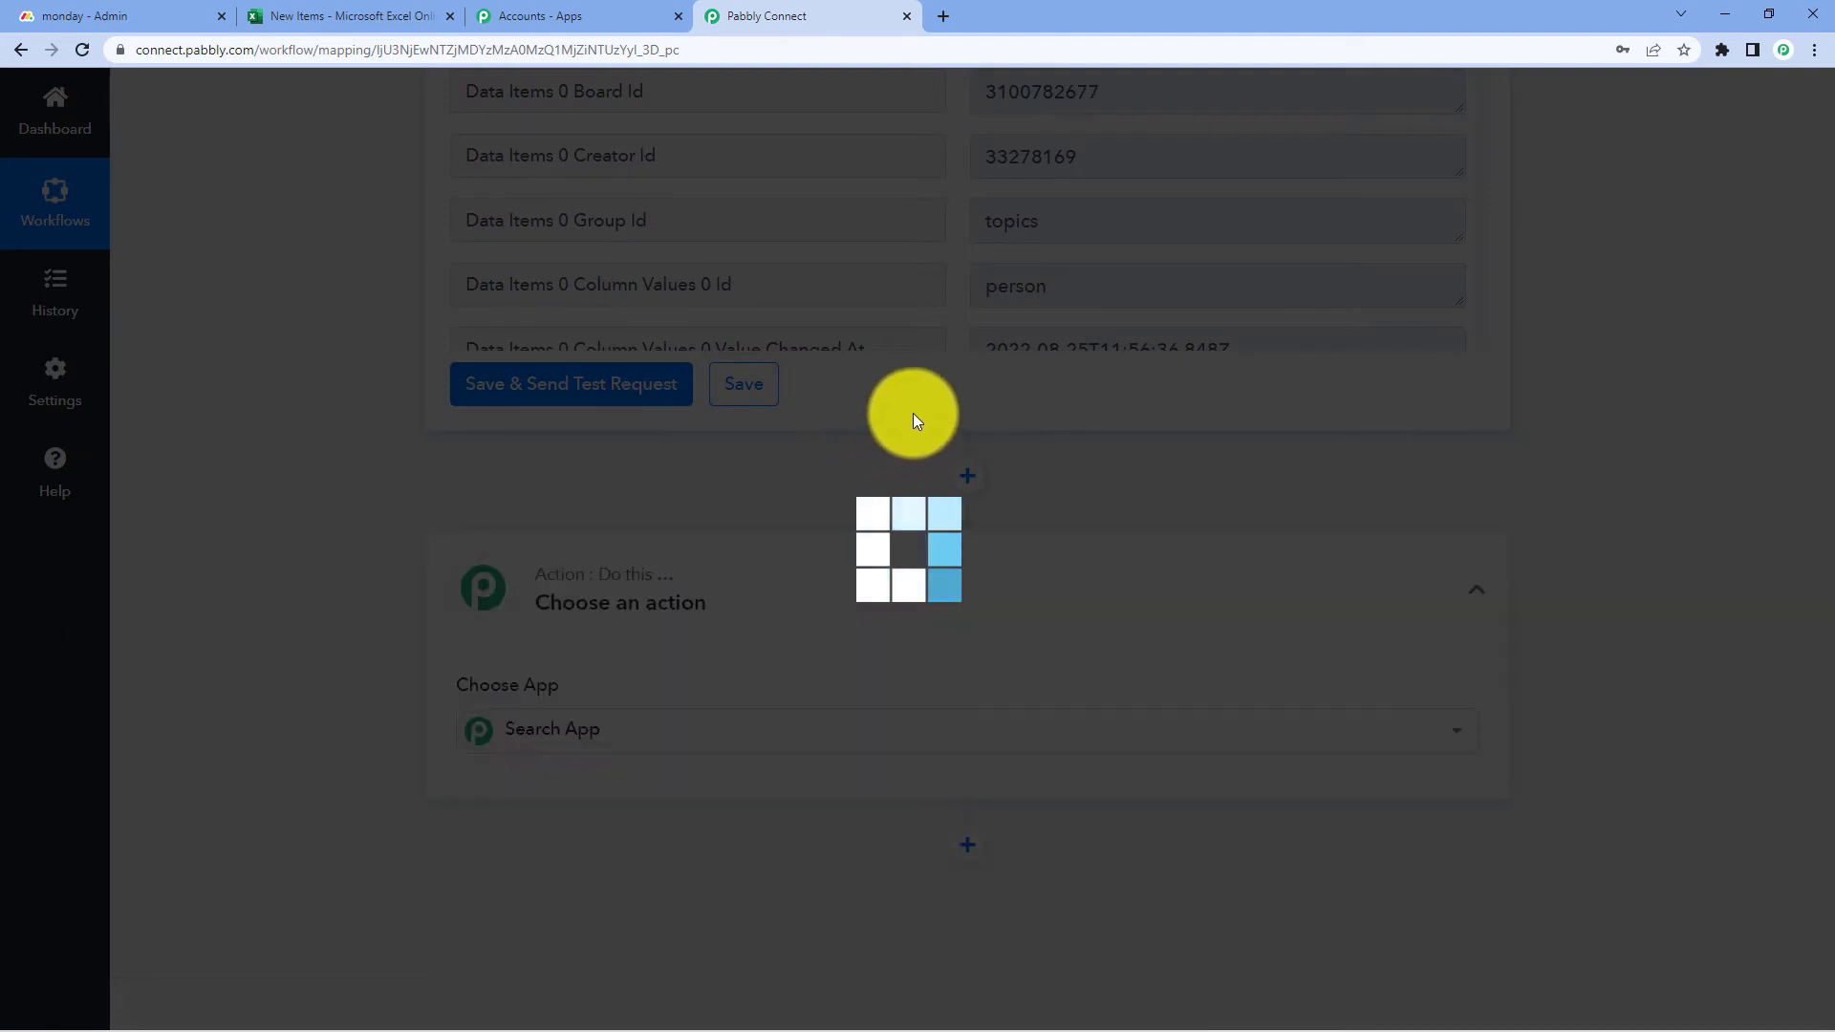
{"action": "scroll", "coordinate": [982, 392], "scroll_direction": "down", "scroll_amount": 3}
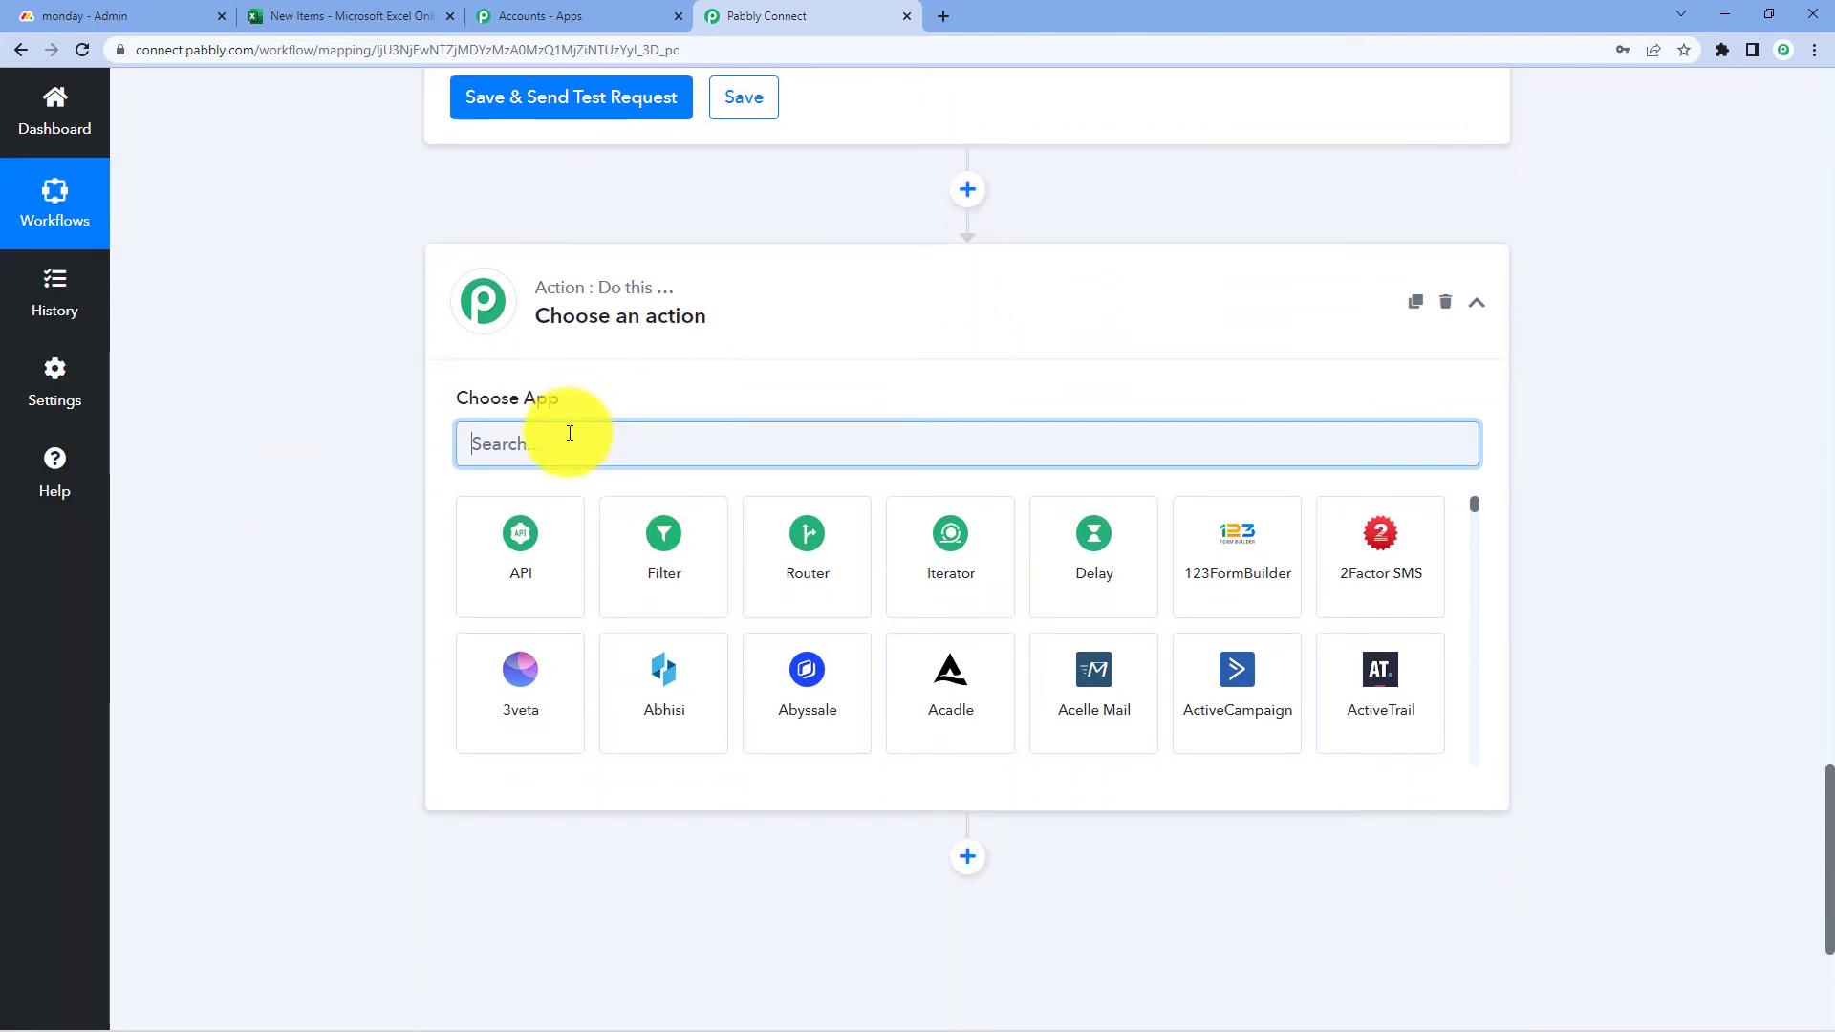
{"action": "type", "text": "Micr"}
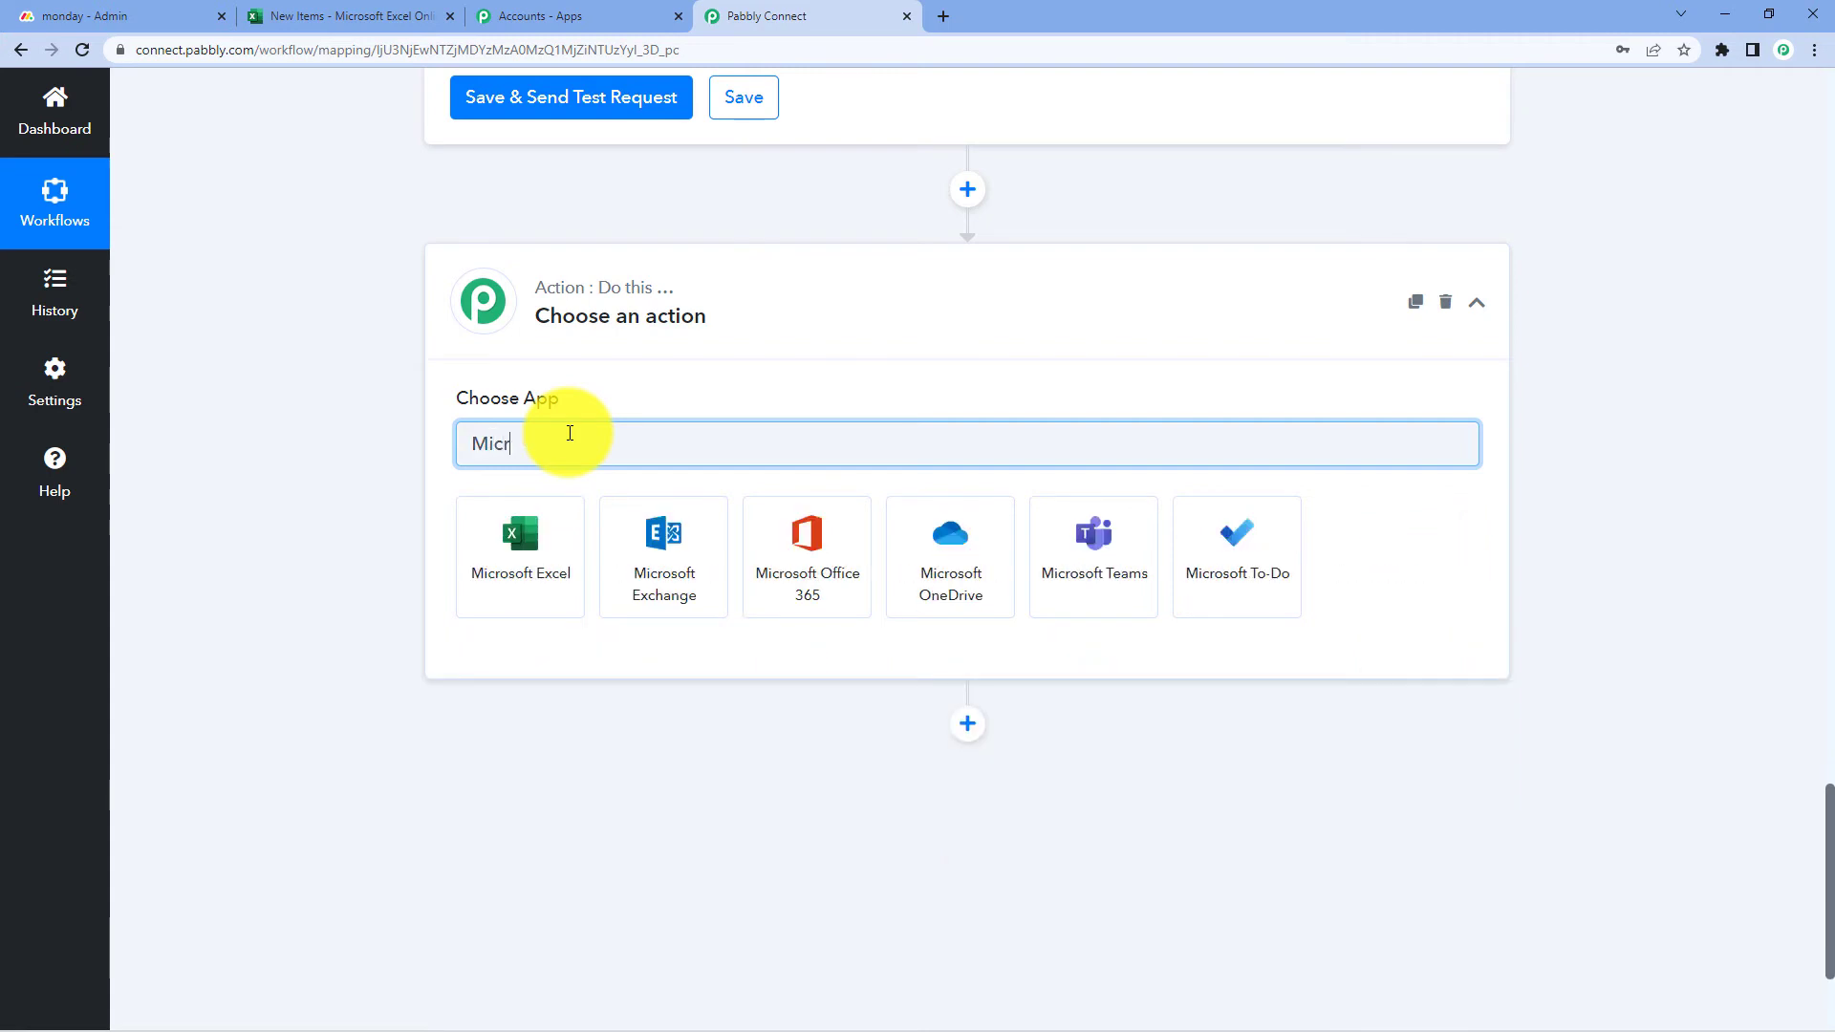
{"action": "left_click", "coordinate": [564, 545]}
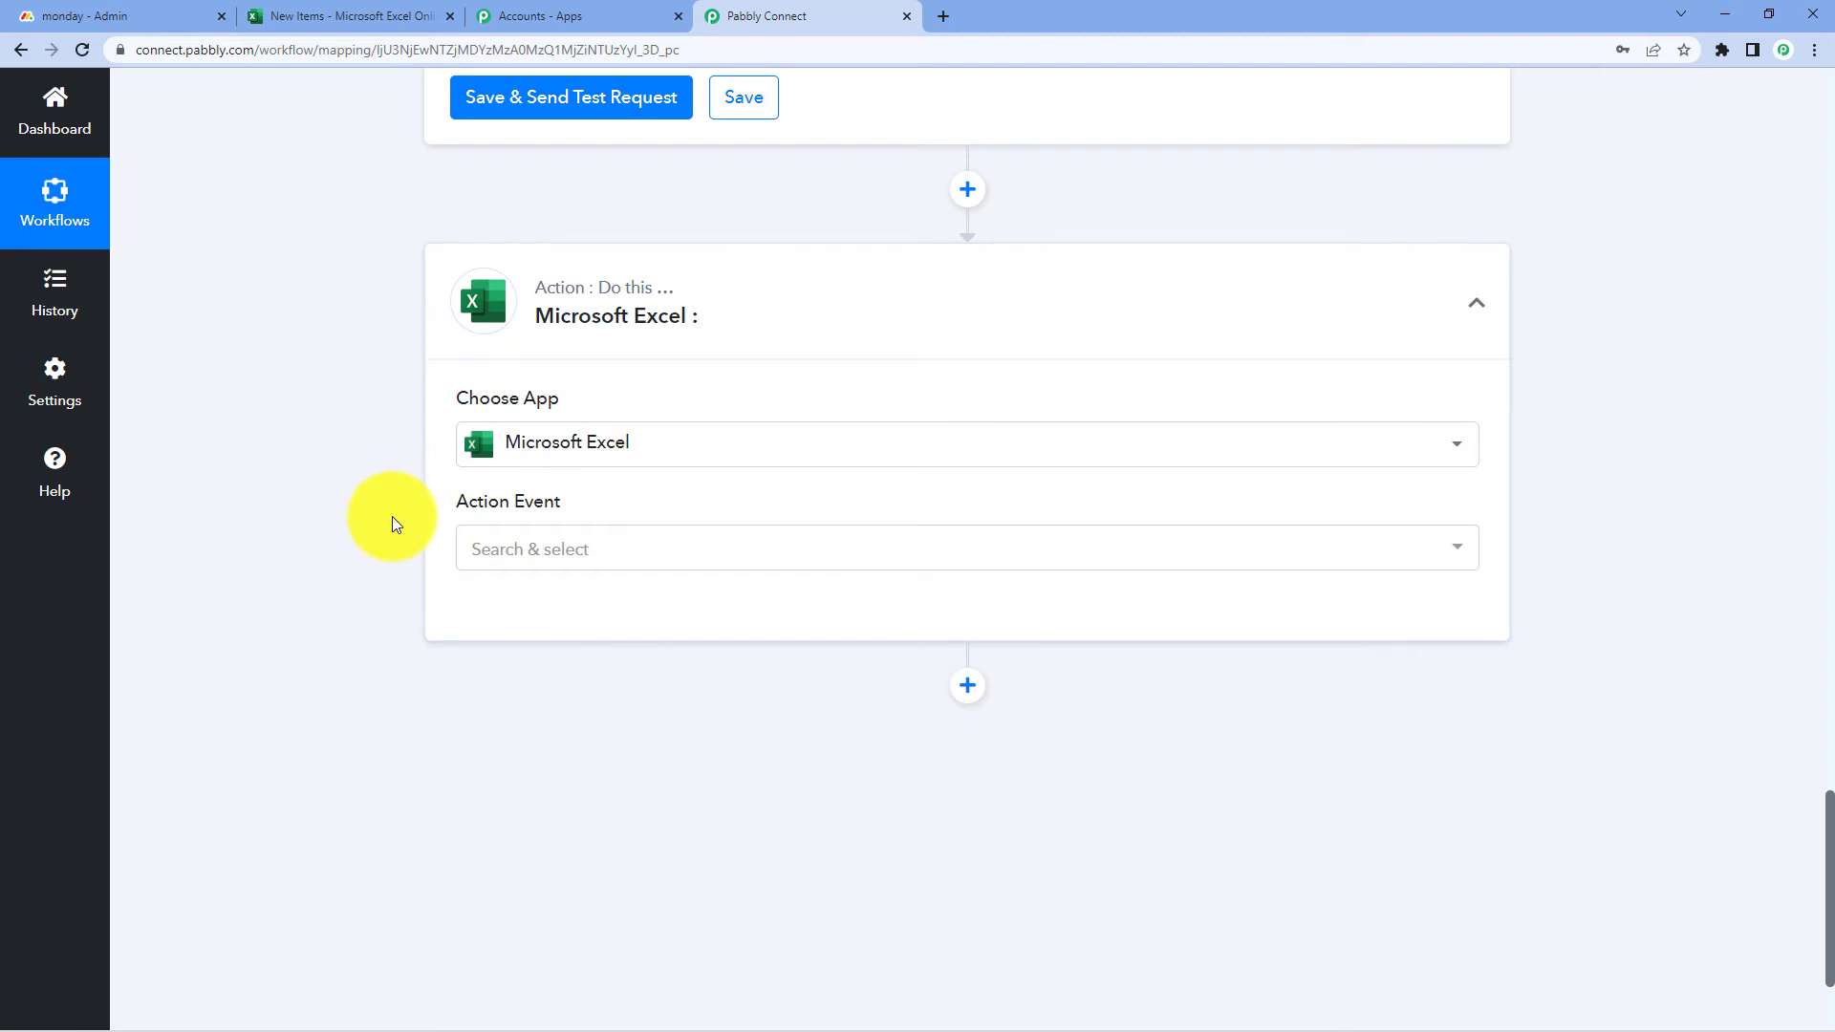
{"action": "scroll", "coordinate": [364, 533], "scroll_direction": "down", "scroll_amount": 1}
{"action": "left_click", "coordinate": [595, 457]}
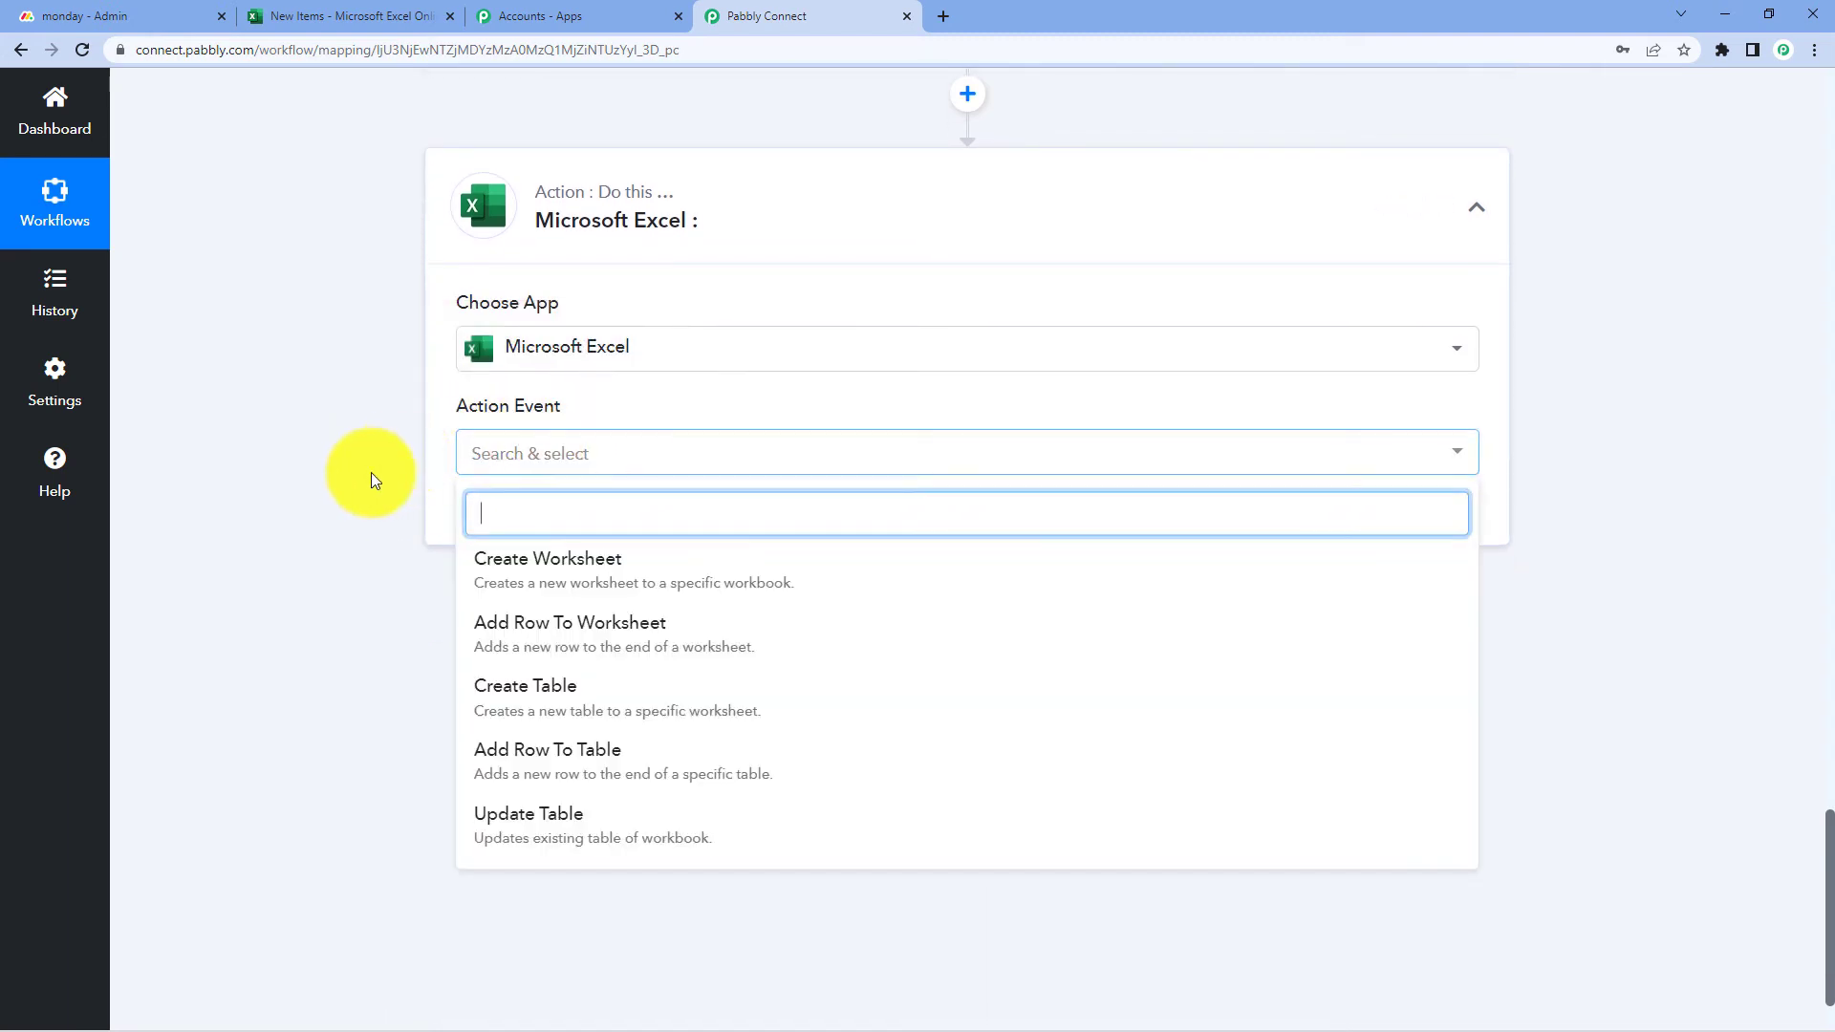
{"action": "left_click", "coordinate": [510, 634]}
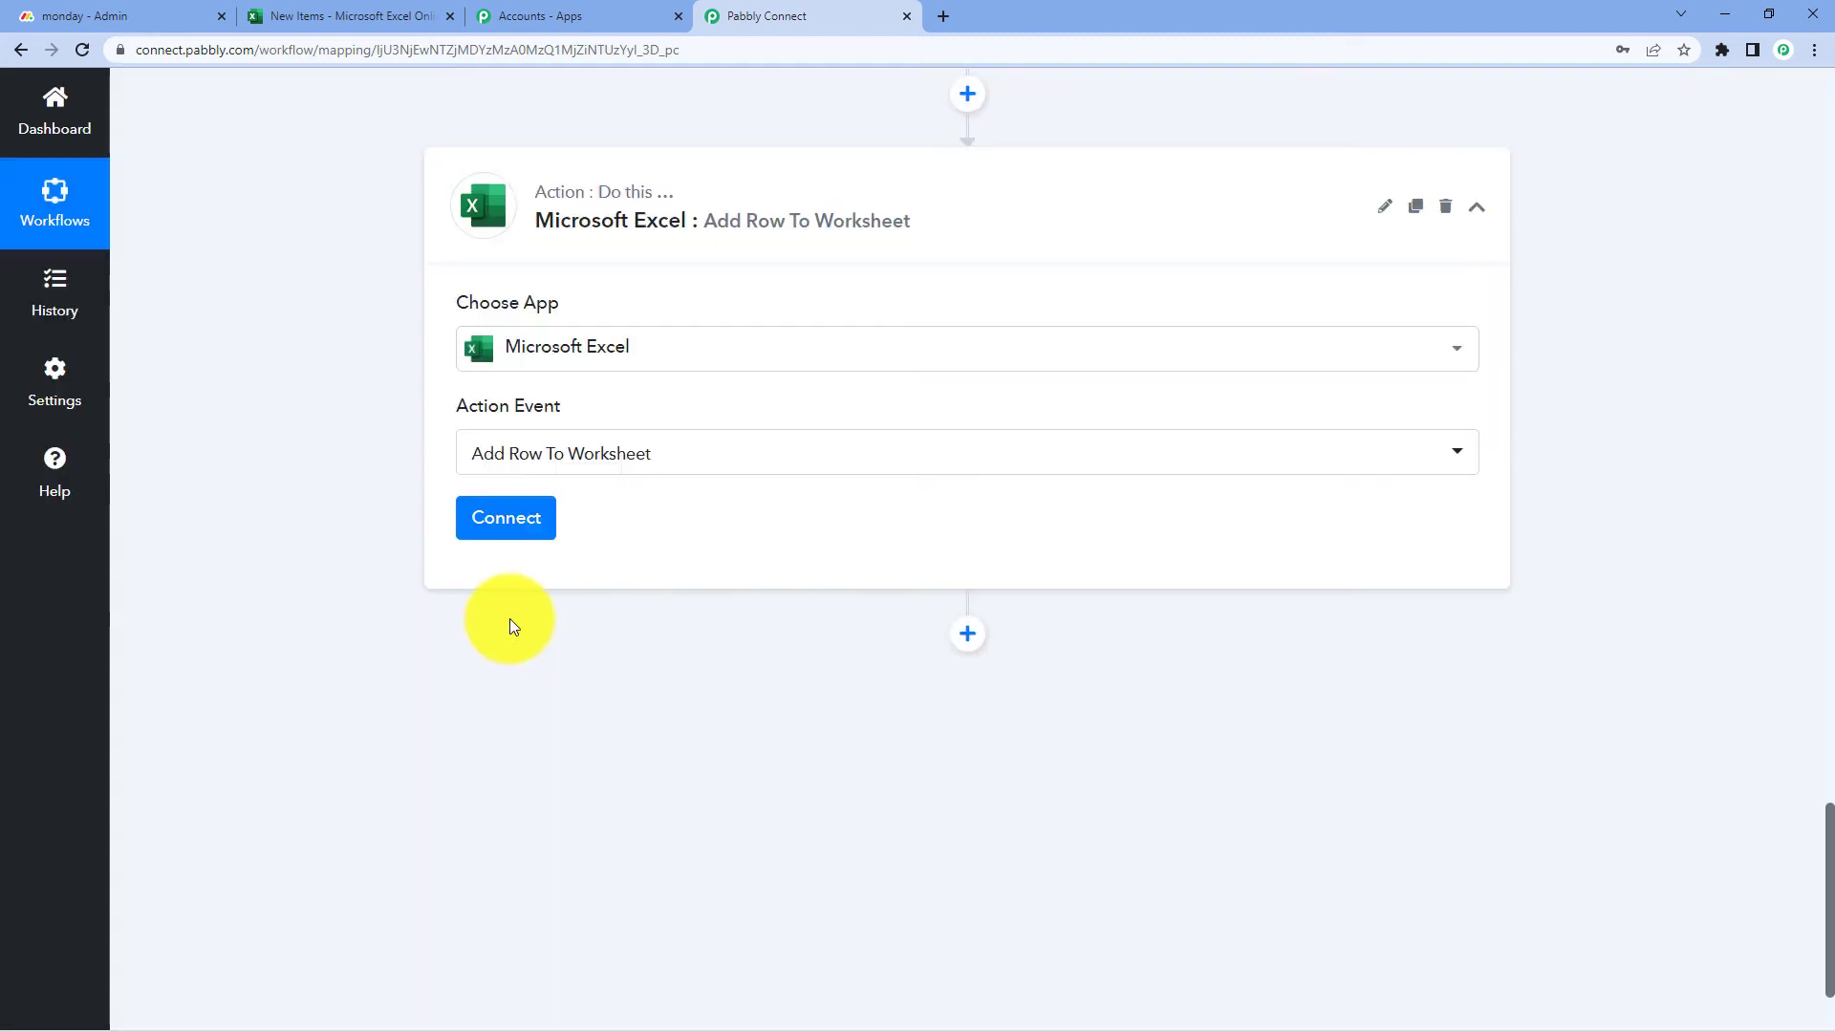
- Create a new Microsoft Excel connection for the action and grant Pabbly Connect access to the Microsoft account that holds the New Items workbook
{"action": "left_click", "coordinate": [507, 521]}
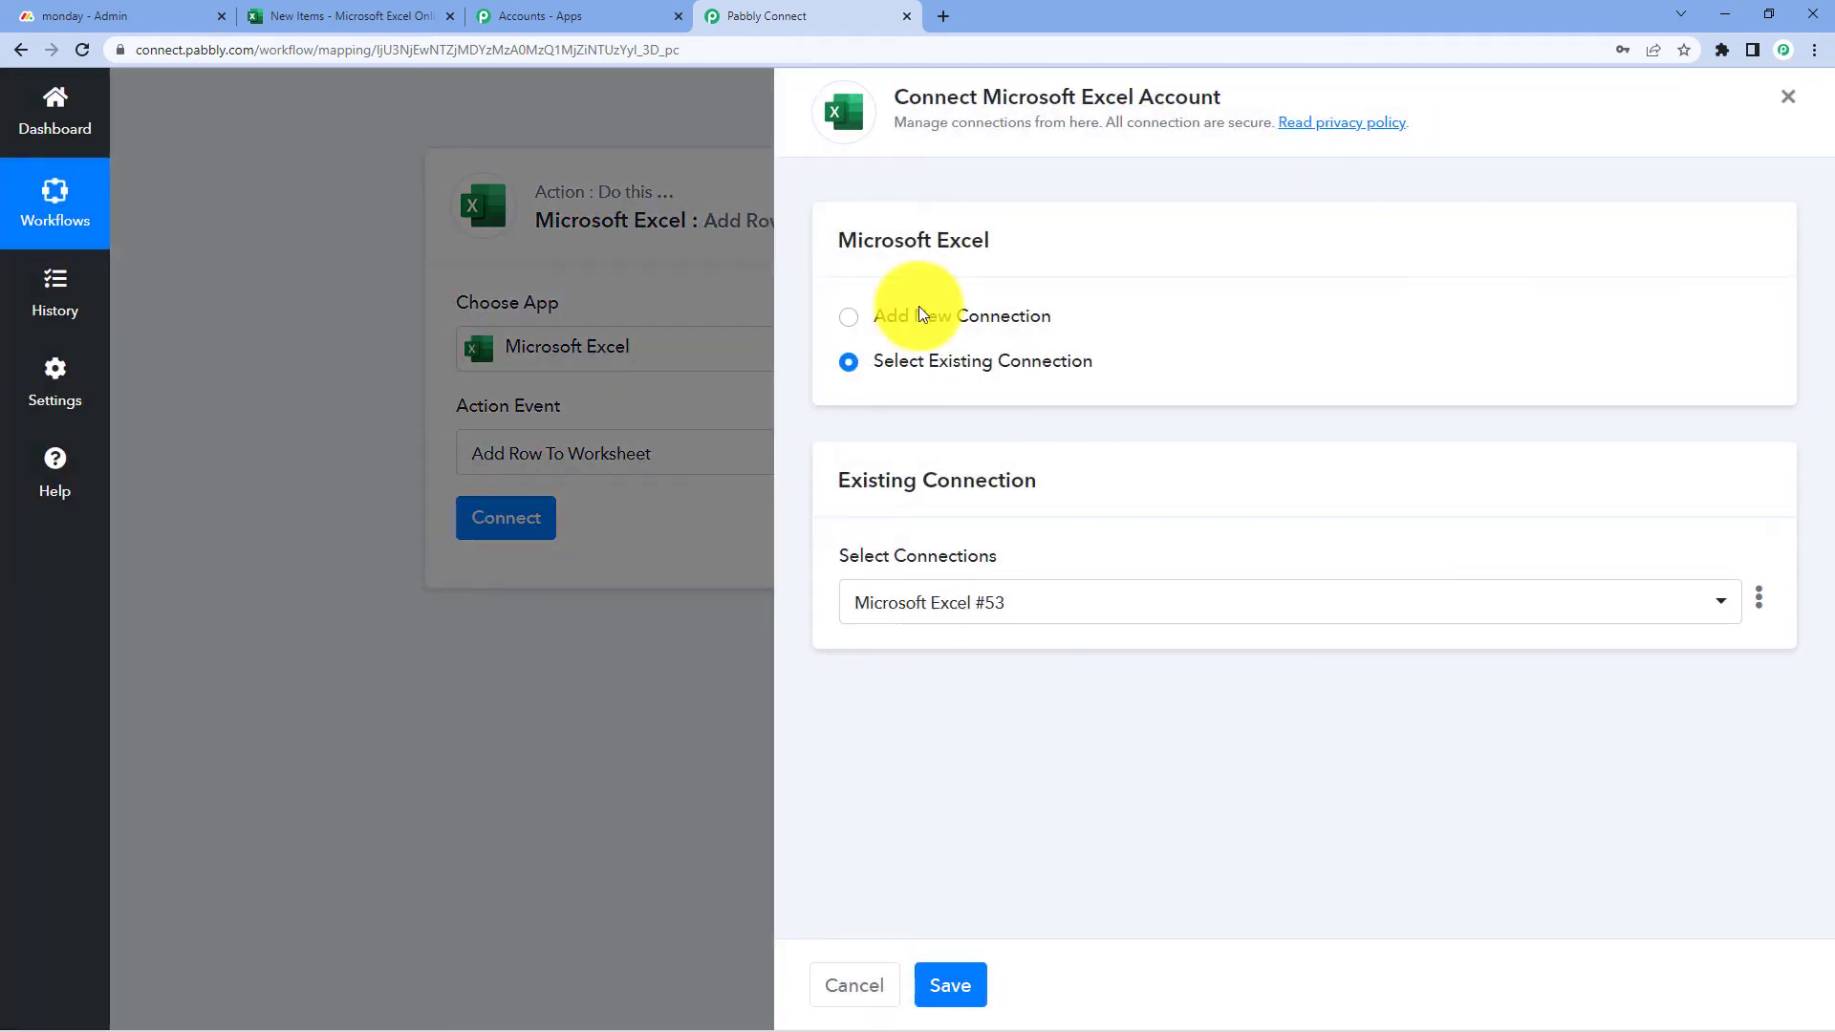
{"action": "left_click", "coordinate": [861, 327]}
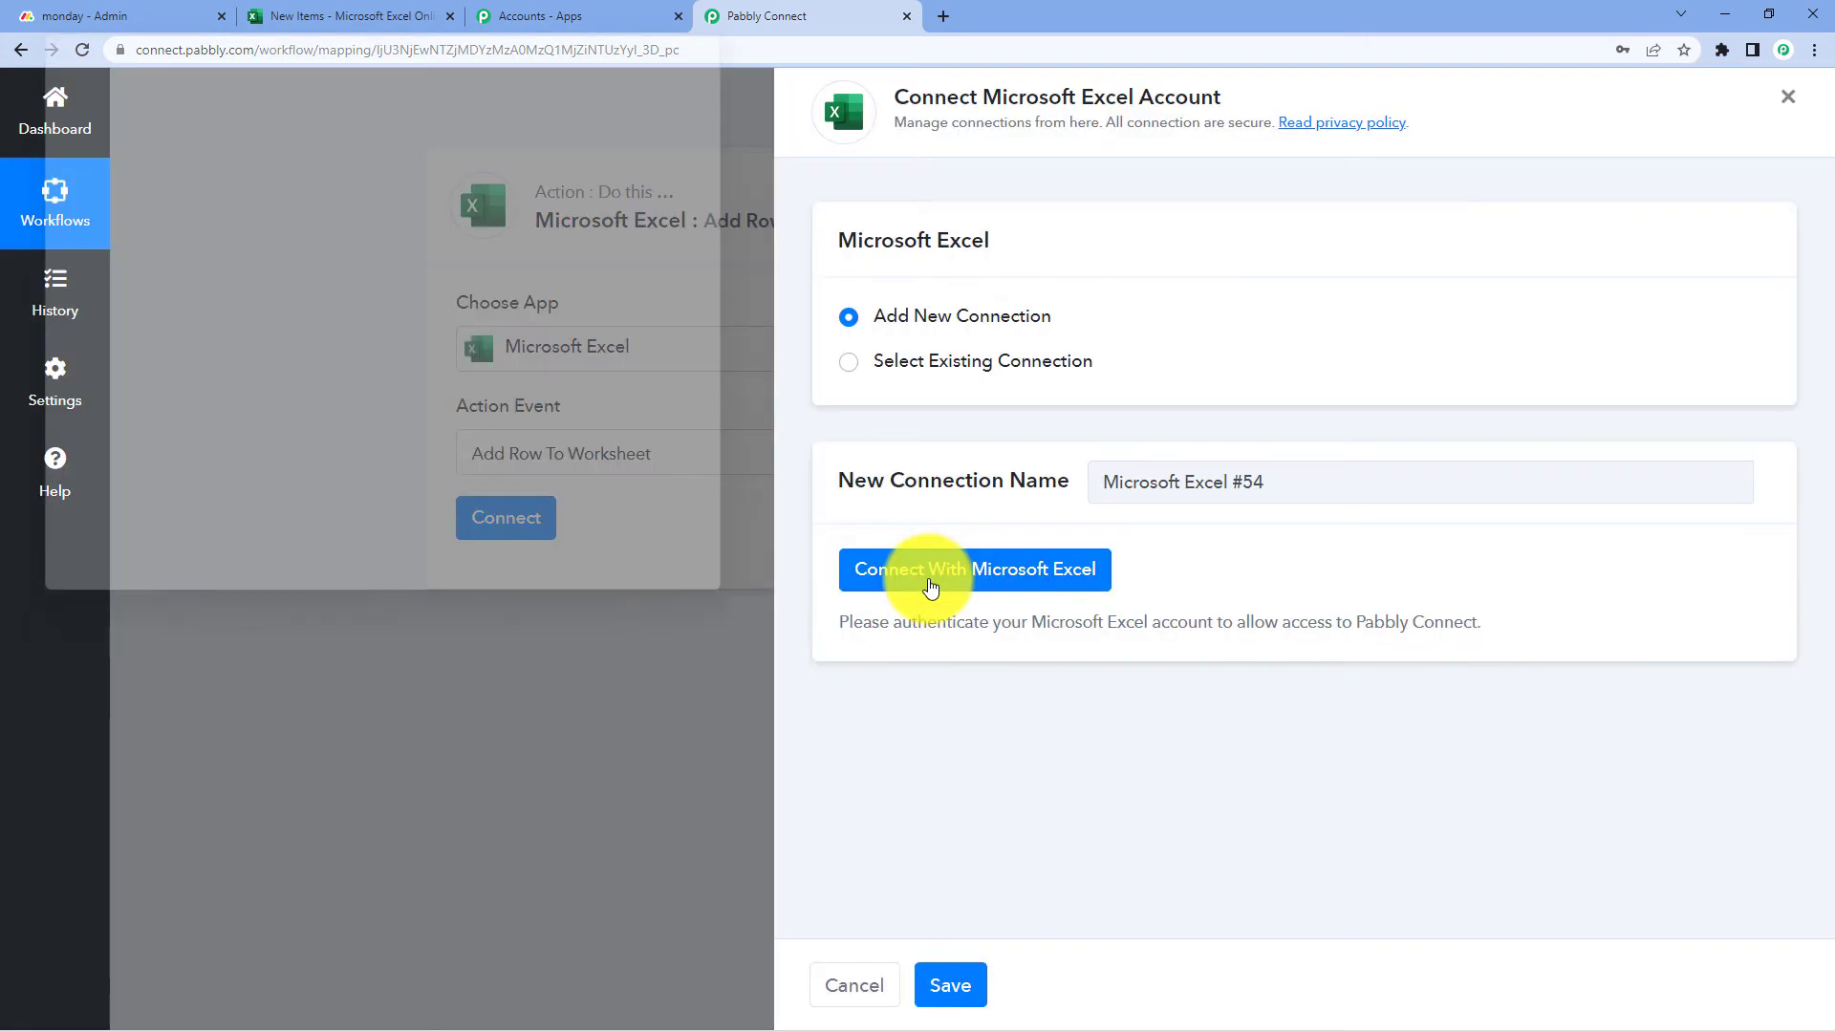
{"action": "left_click", "coordinate": [932, 587]}
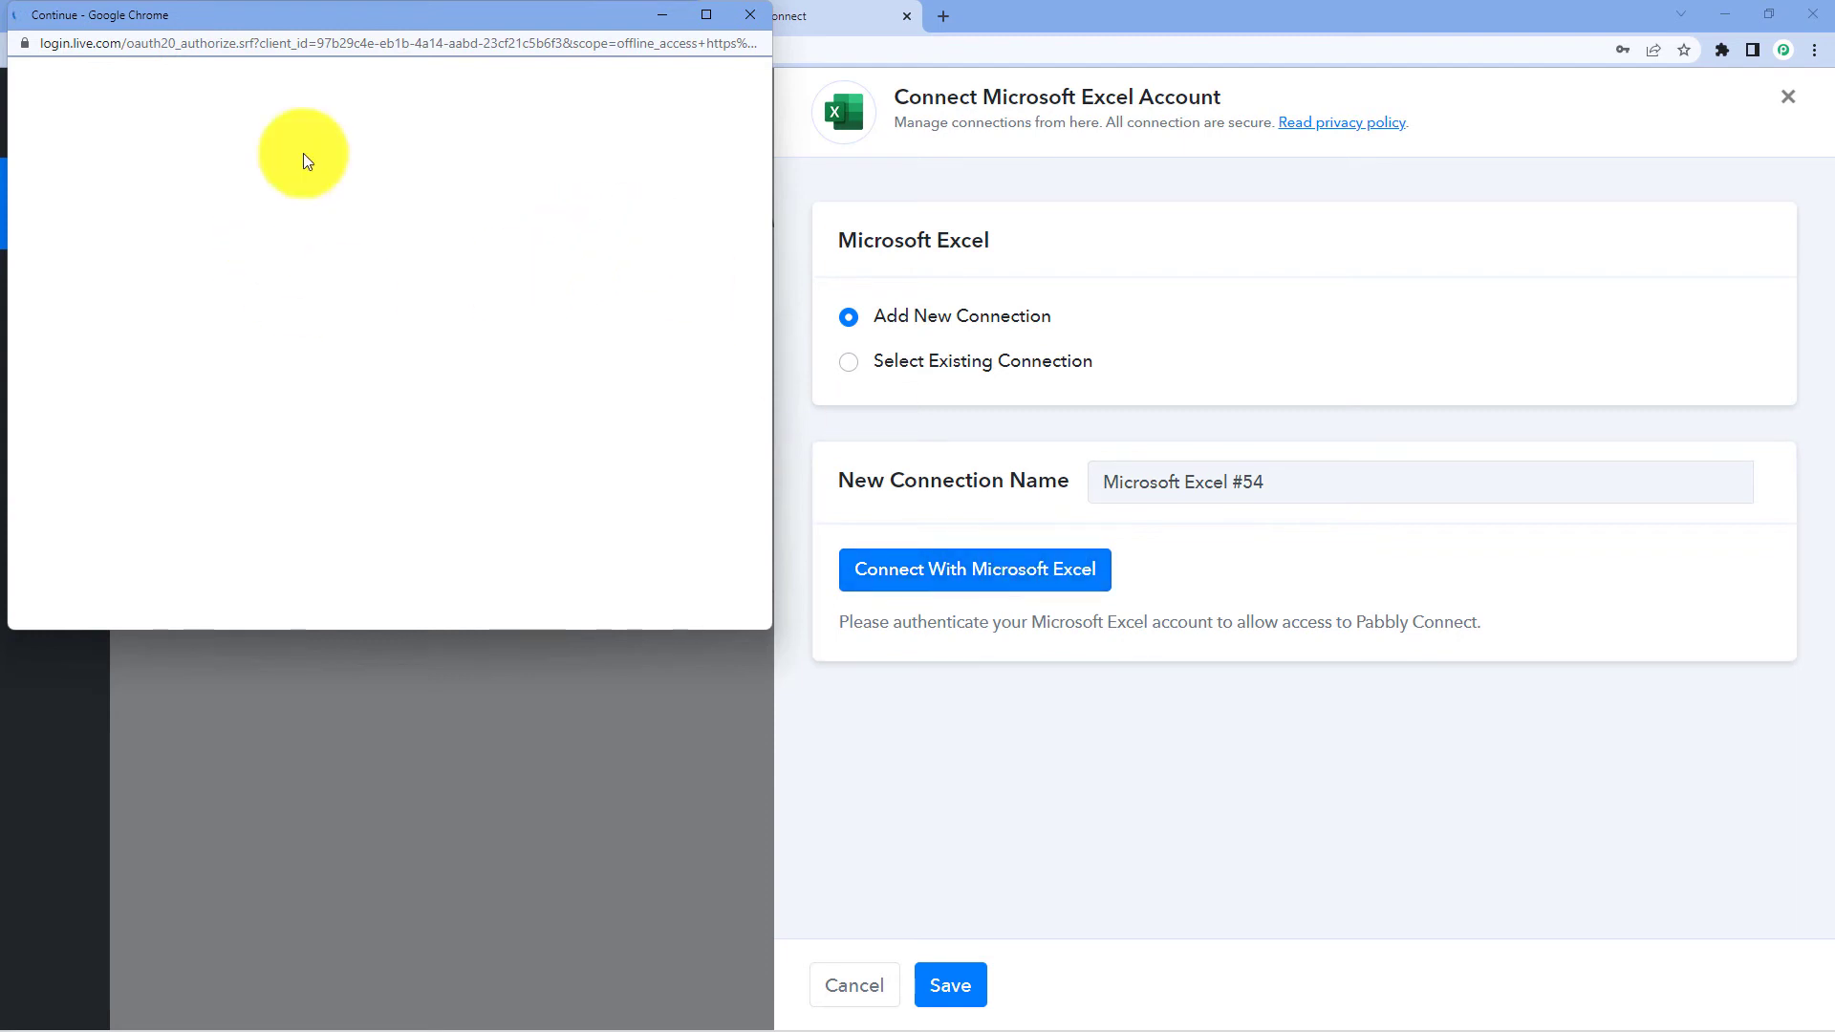
{"action": "left_click_drag", "start_coordinate": [434, 23], "coordinate": [447, 104]}
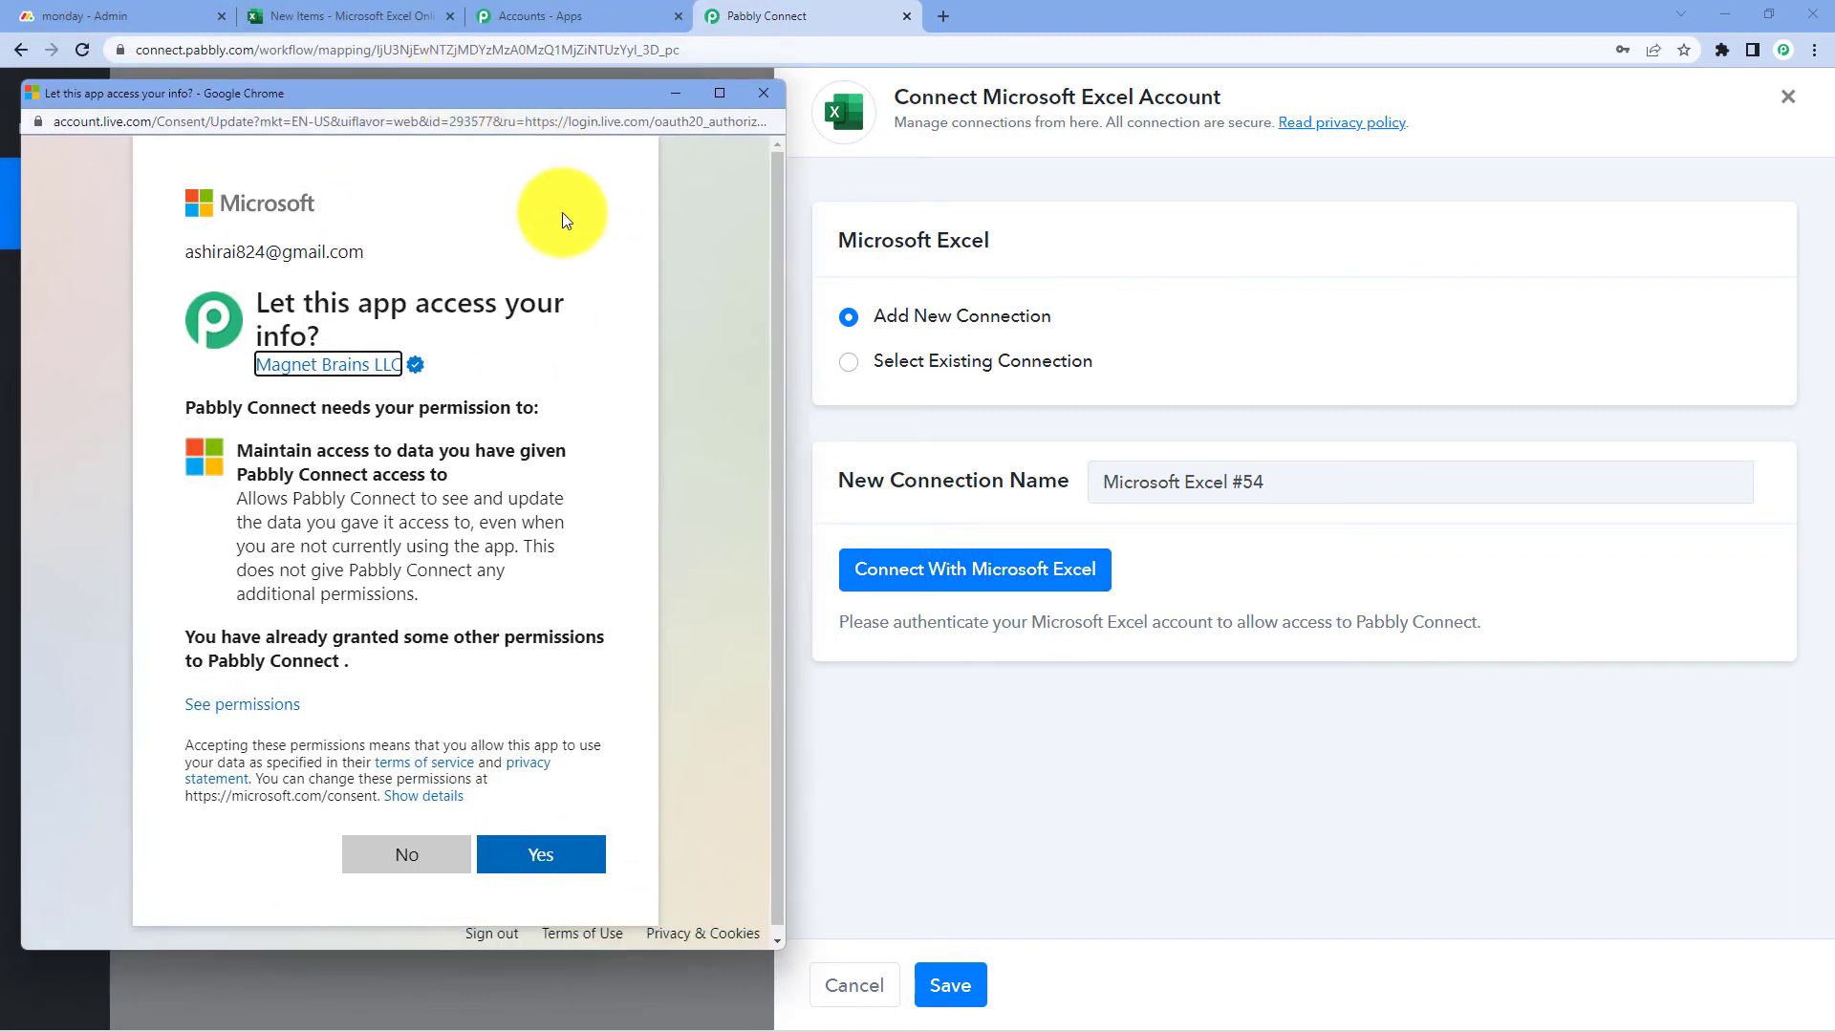
{"action": "left_click", "coordinate": [361, 12]}
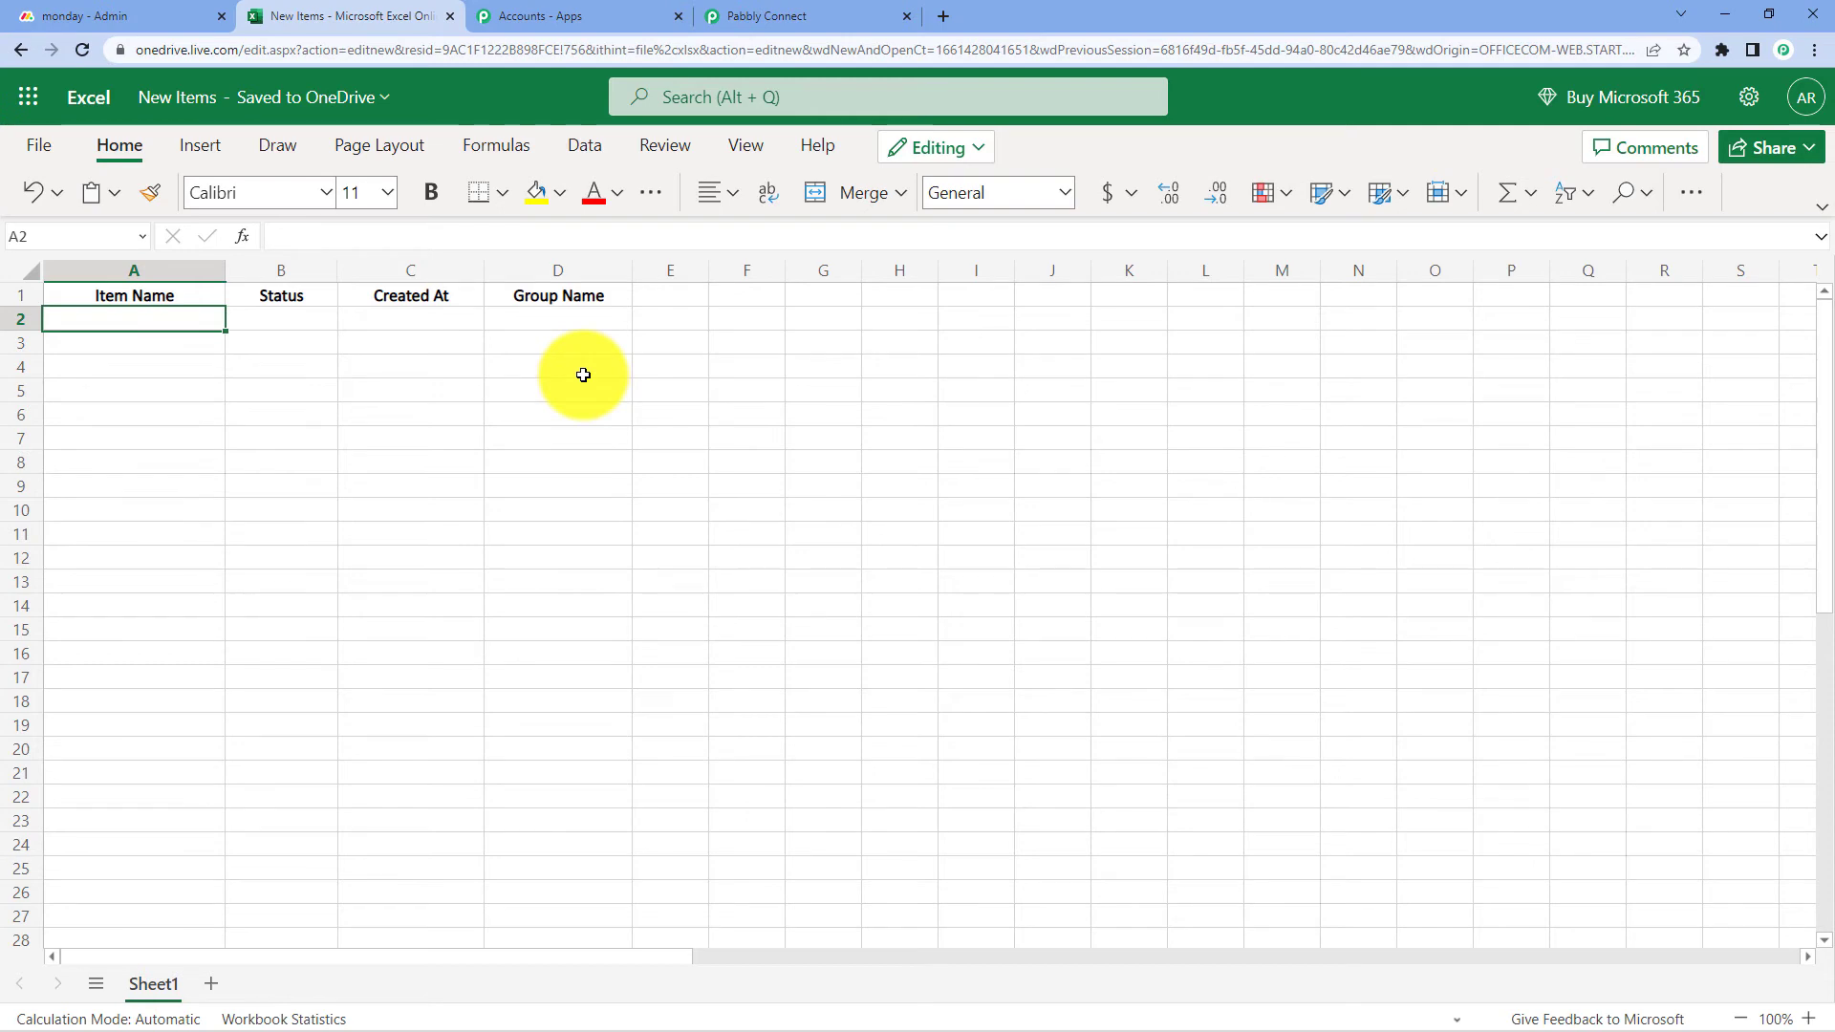
{"action": "left_click", "coordinate": [793, 15]}
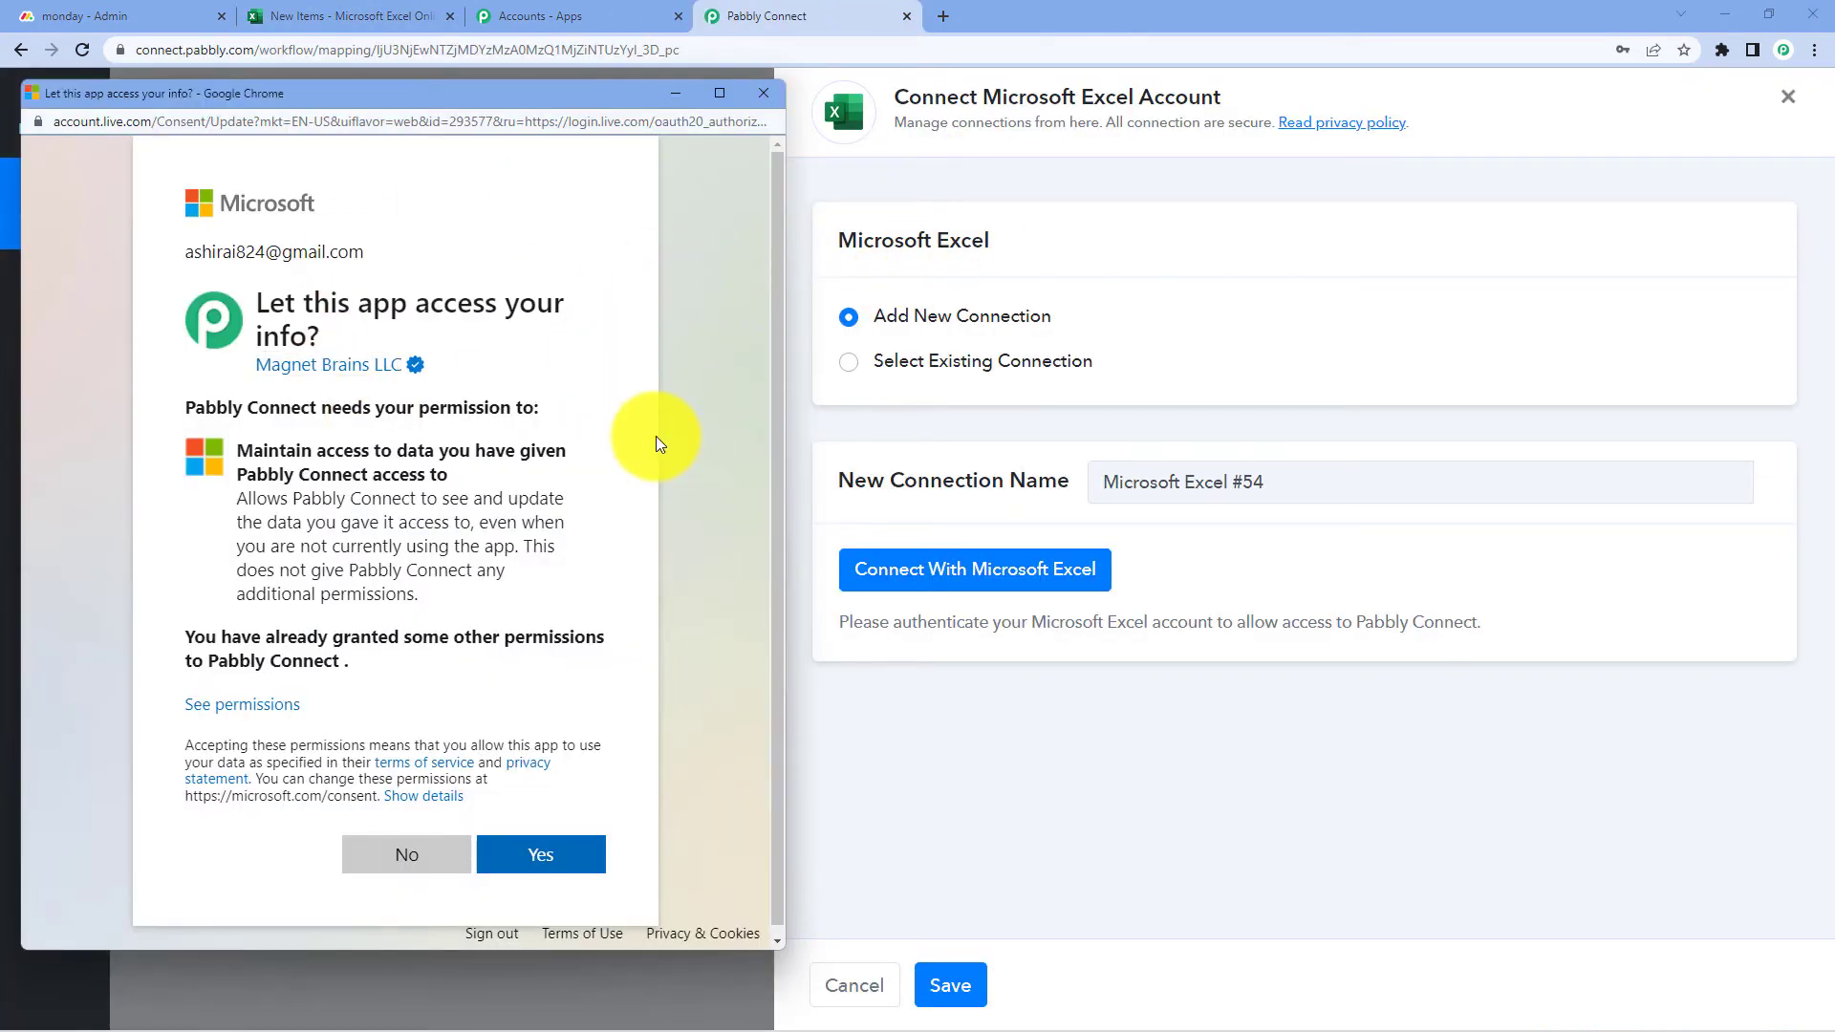
{"action": "left_click", "coordinate": [574, 849]}
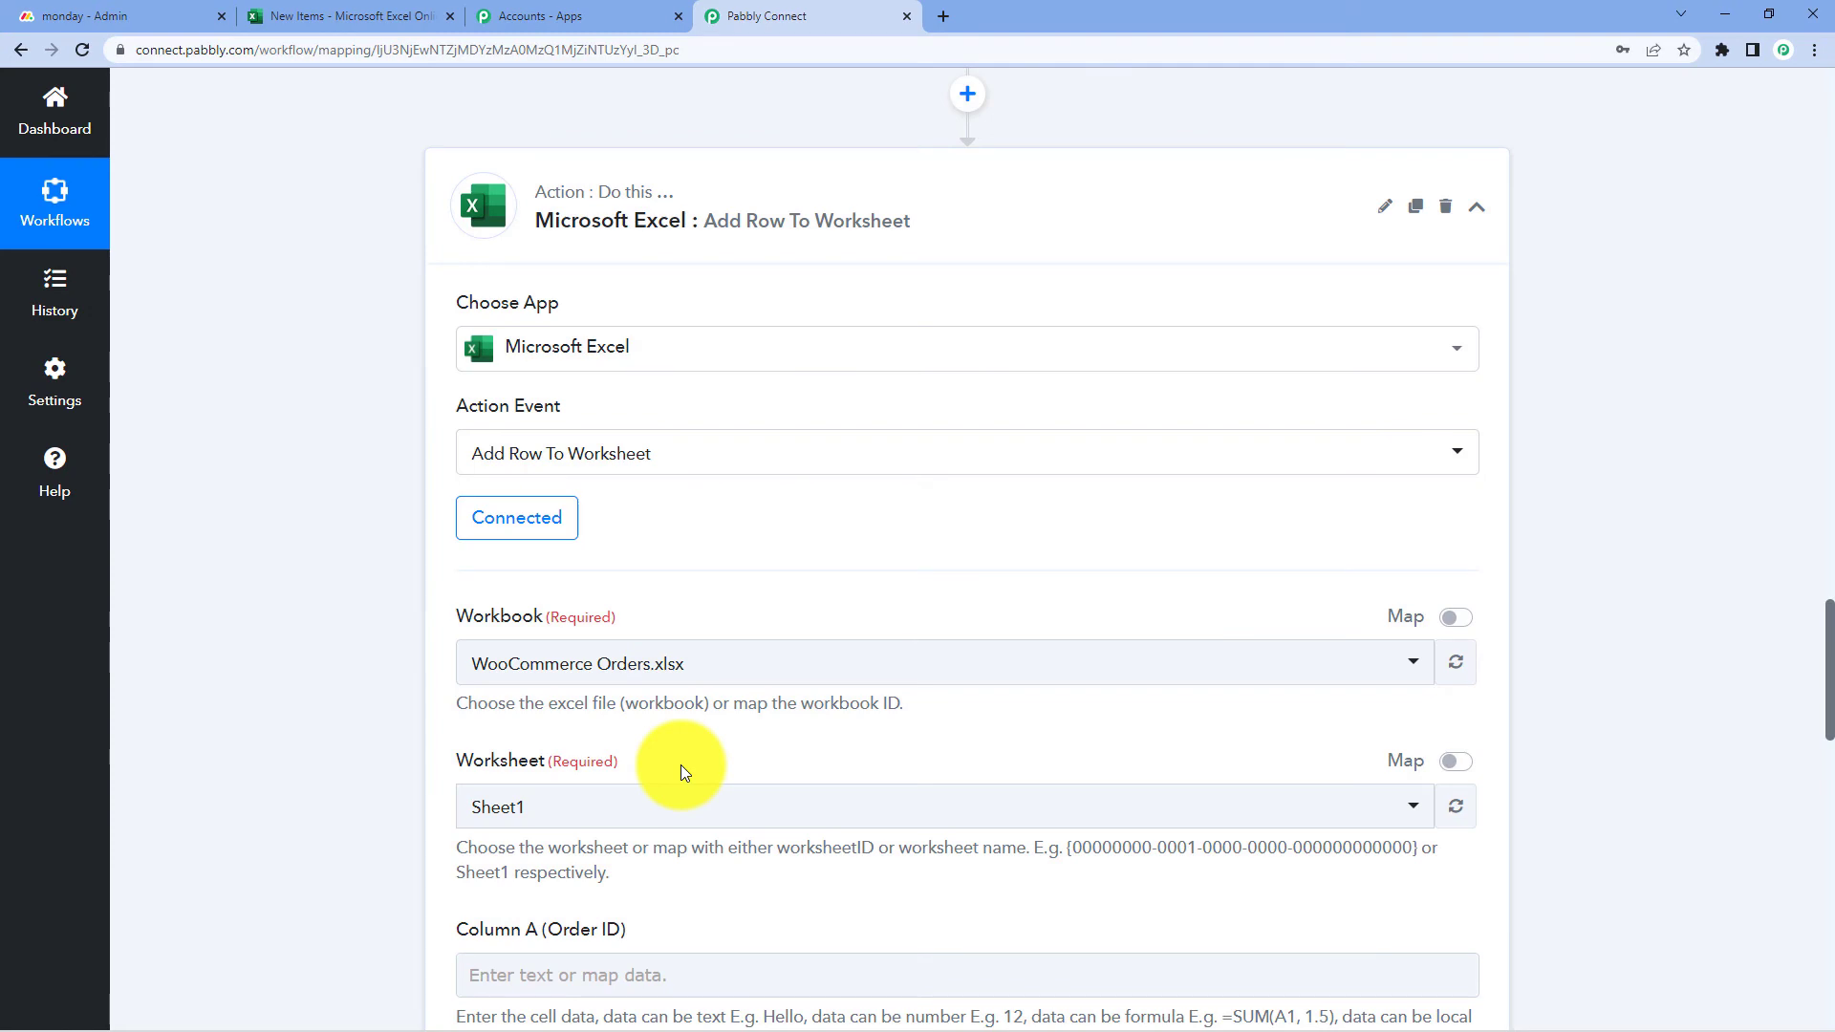
- Check the workbook's name in Excel Online, return to Pabbly Connect and set the Workbook field to New Items.xlsx
{"action": "scroll", "coordinate": [317, 469], "scroll_direction": "down", "scroll_amount": 4}
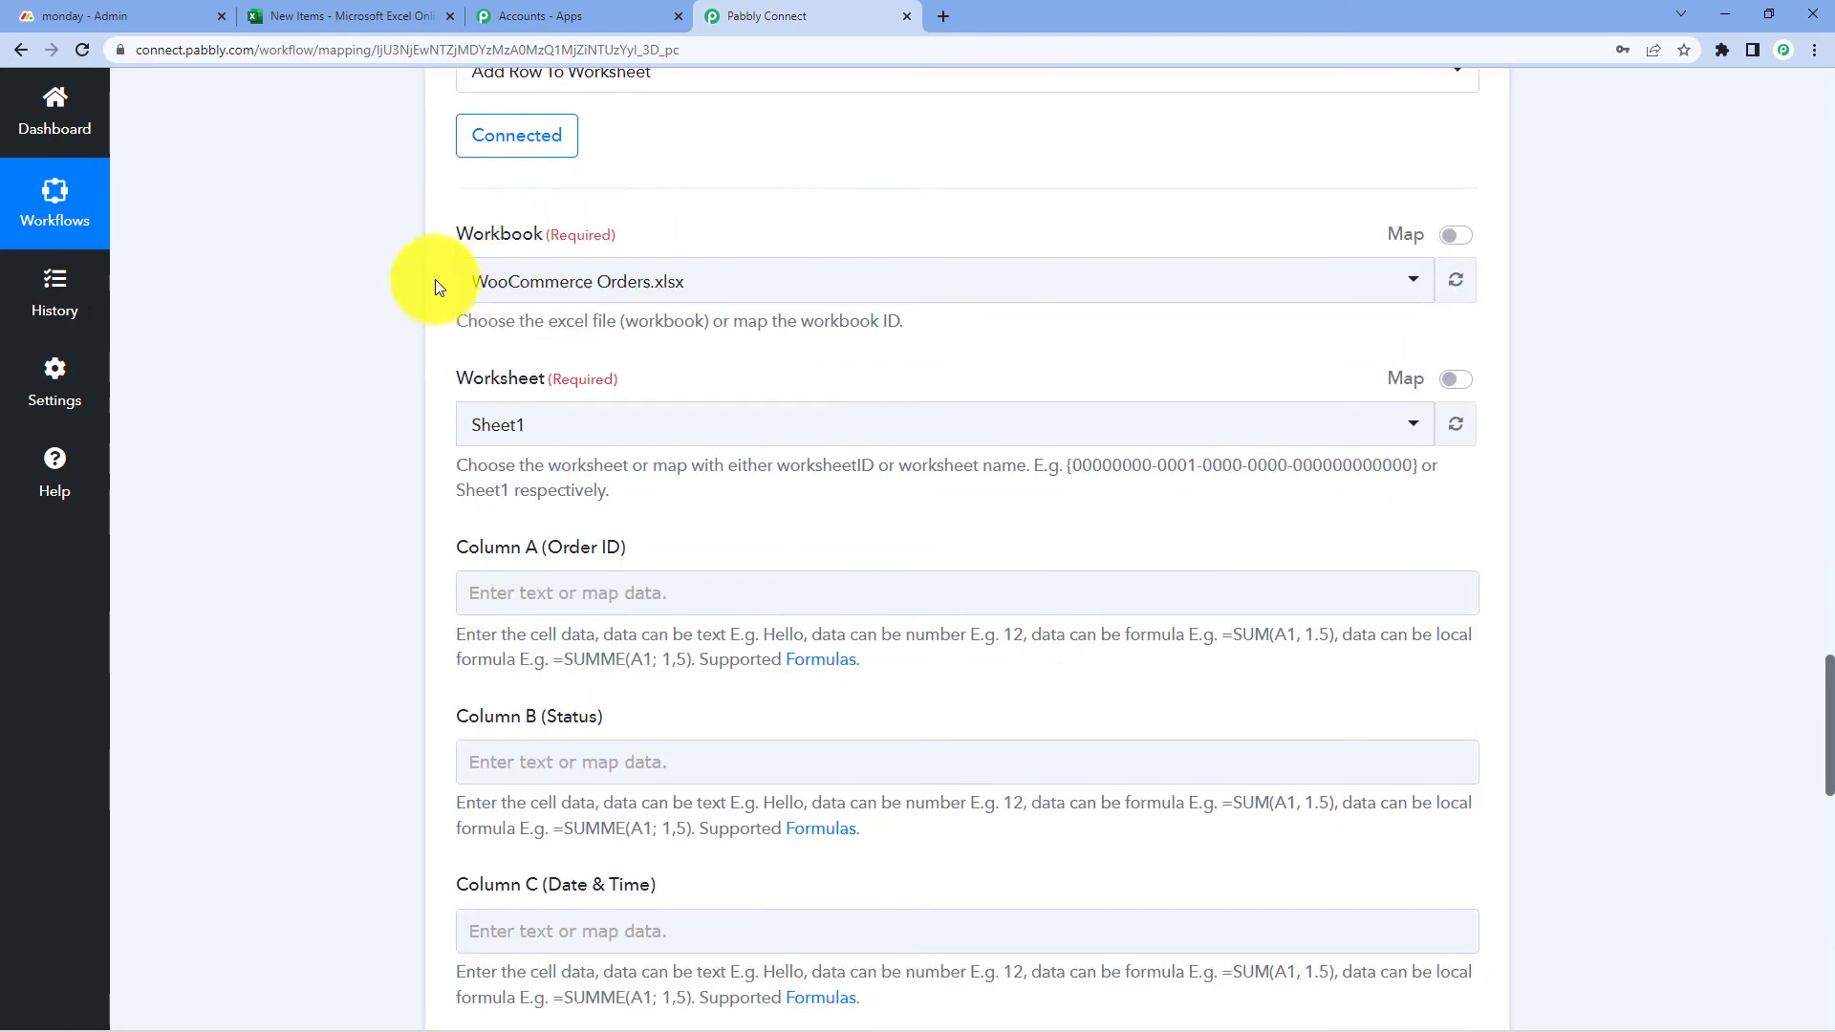
{"action": "left_click", "coordinate": [678, 283]}
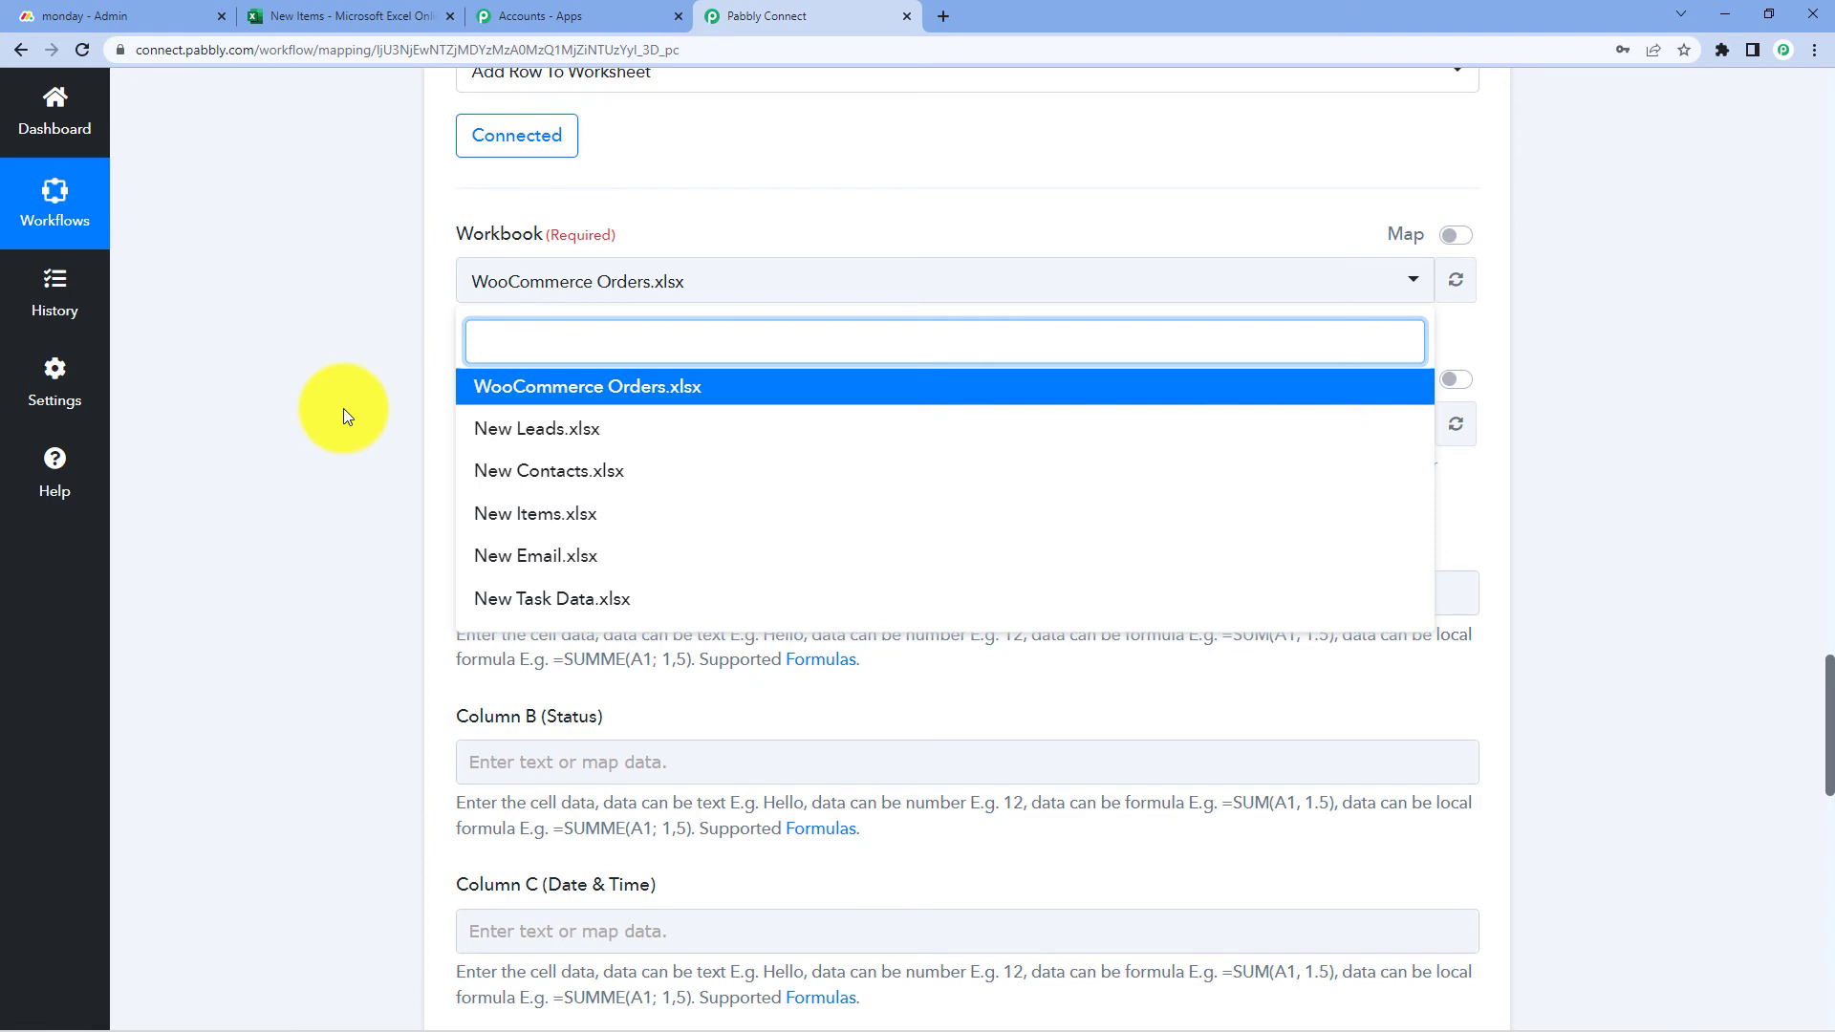
{"action": "left_click", "coordinate": [389, 16]}
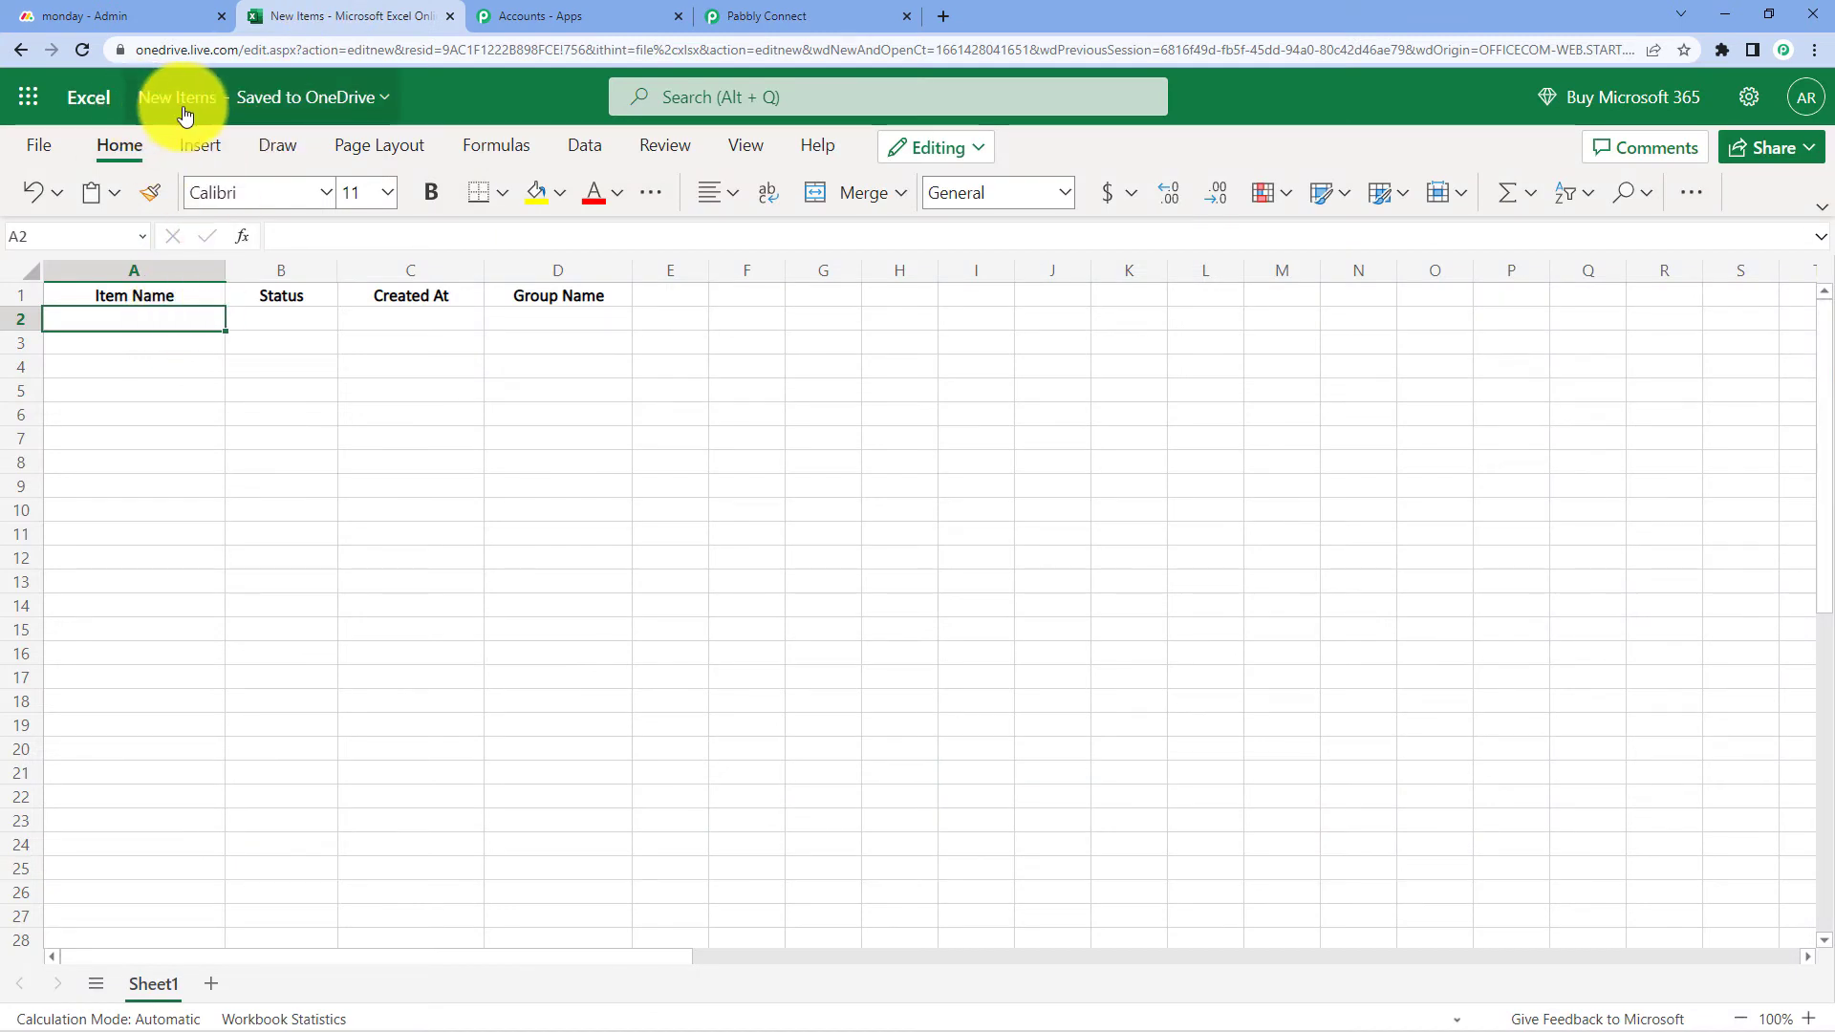
{"action": "left_click", "coordinate": [820, 9]}
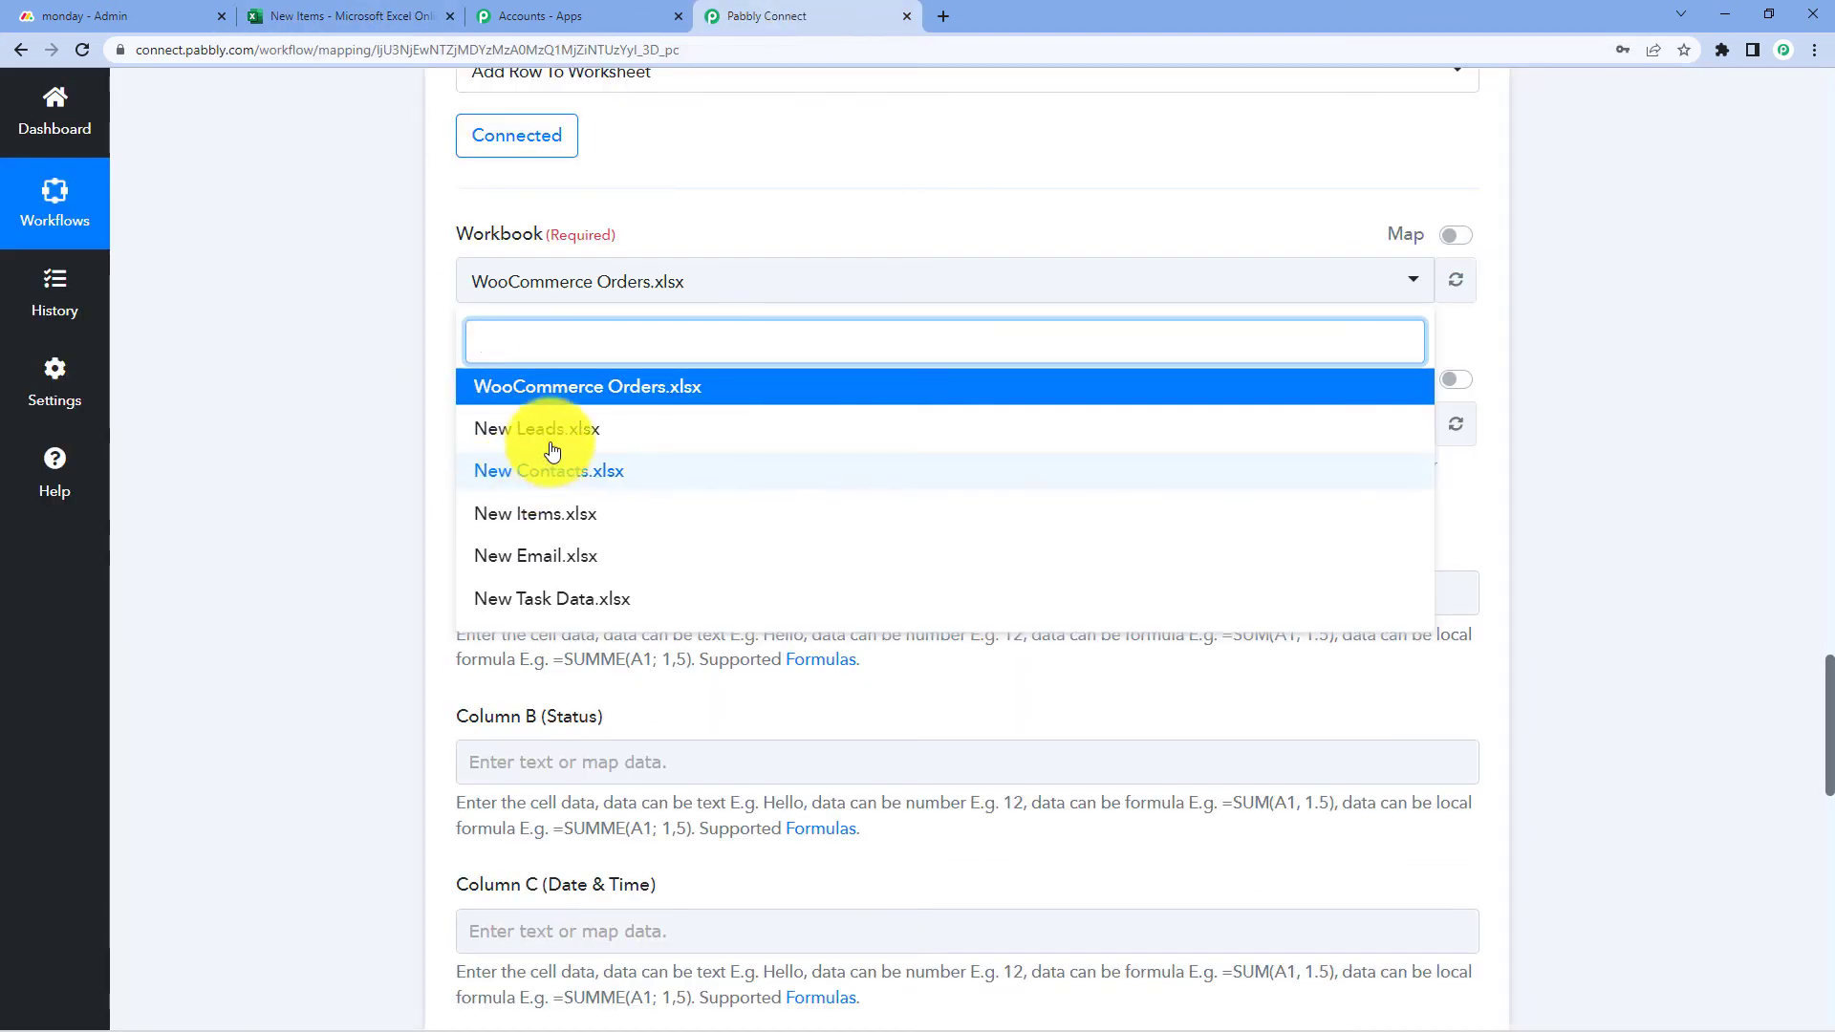
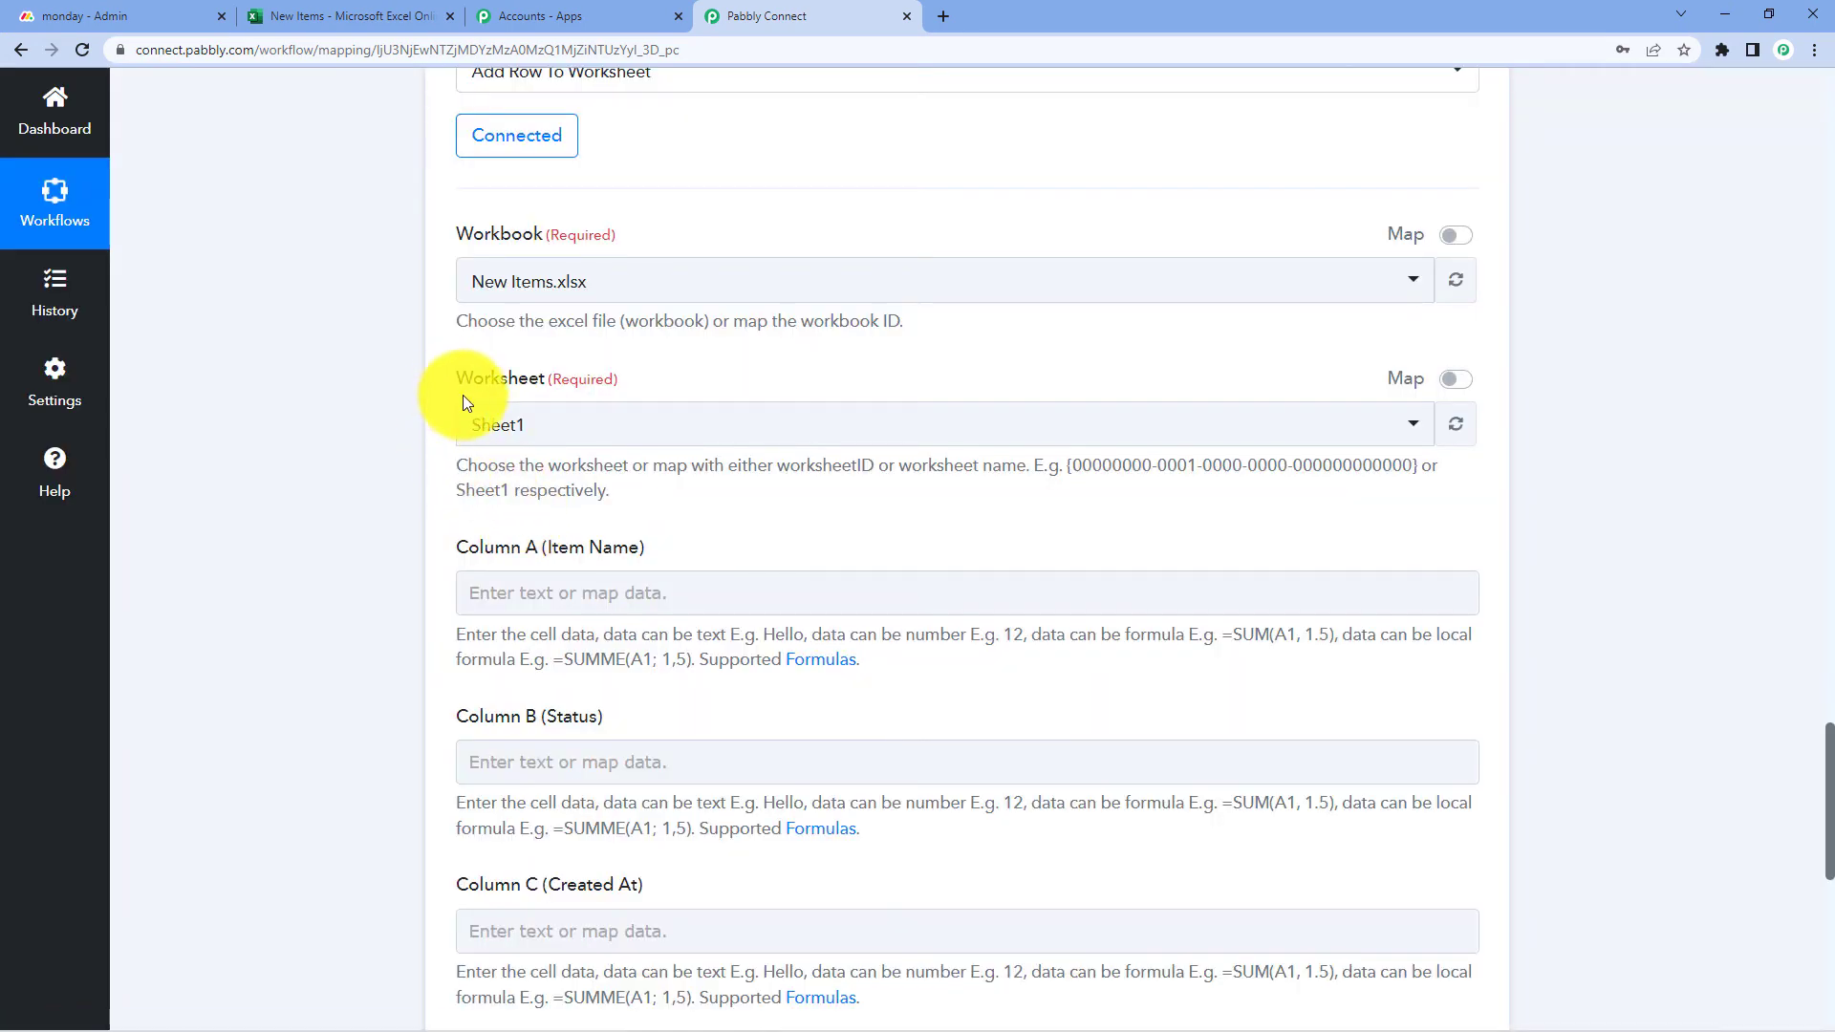
- Check the sheet name in the New Items workbook, return to Pabbly Connect and select Sheet1 as the Worksheet
{"action": "left_click", "coordinate": [364, 15]}
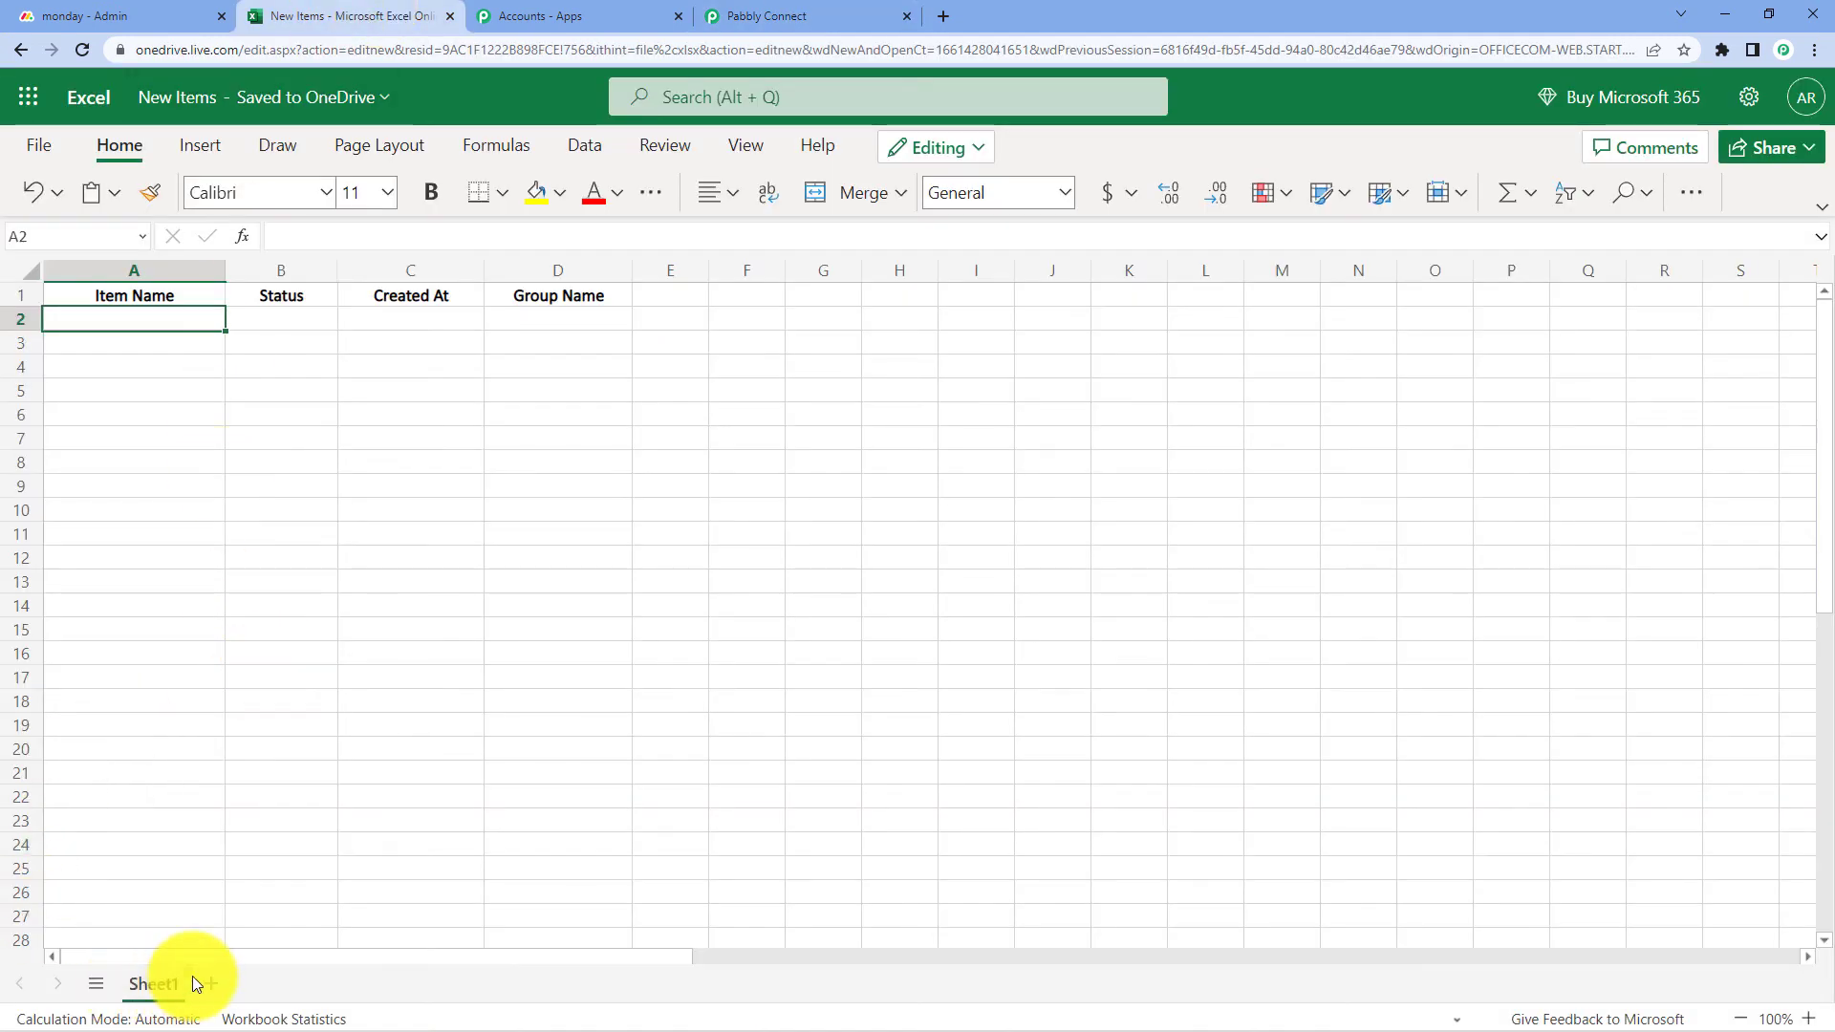
{"action": "left_click", "coordinate": [778, 15]}
{"action": "left_click", "coordinate": [525, 439]}
{"action": "left_click", "coordinate": [545, 524]}
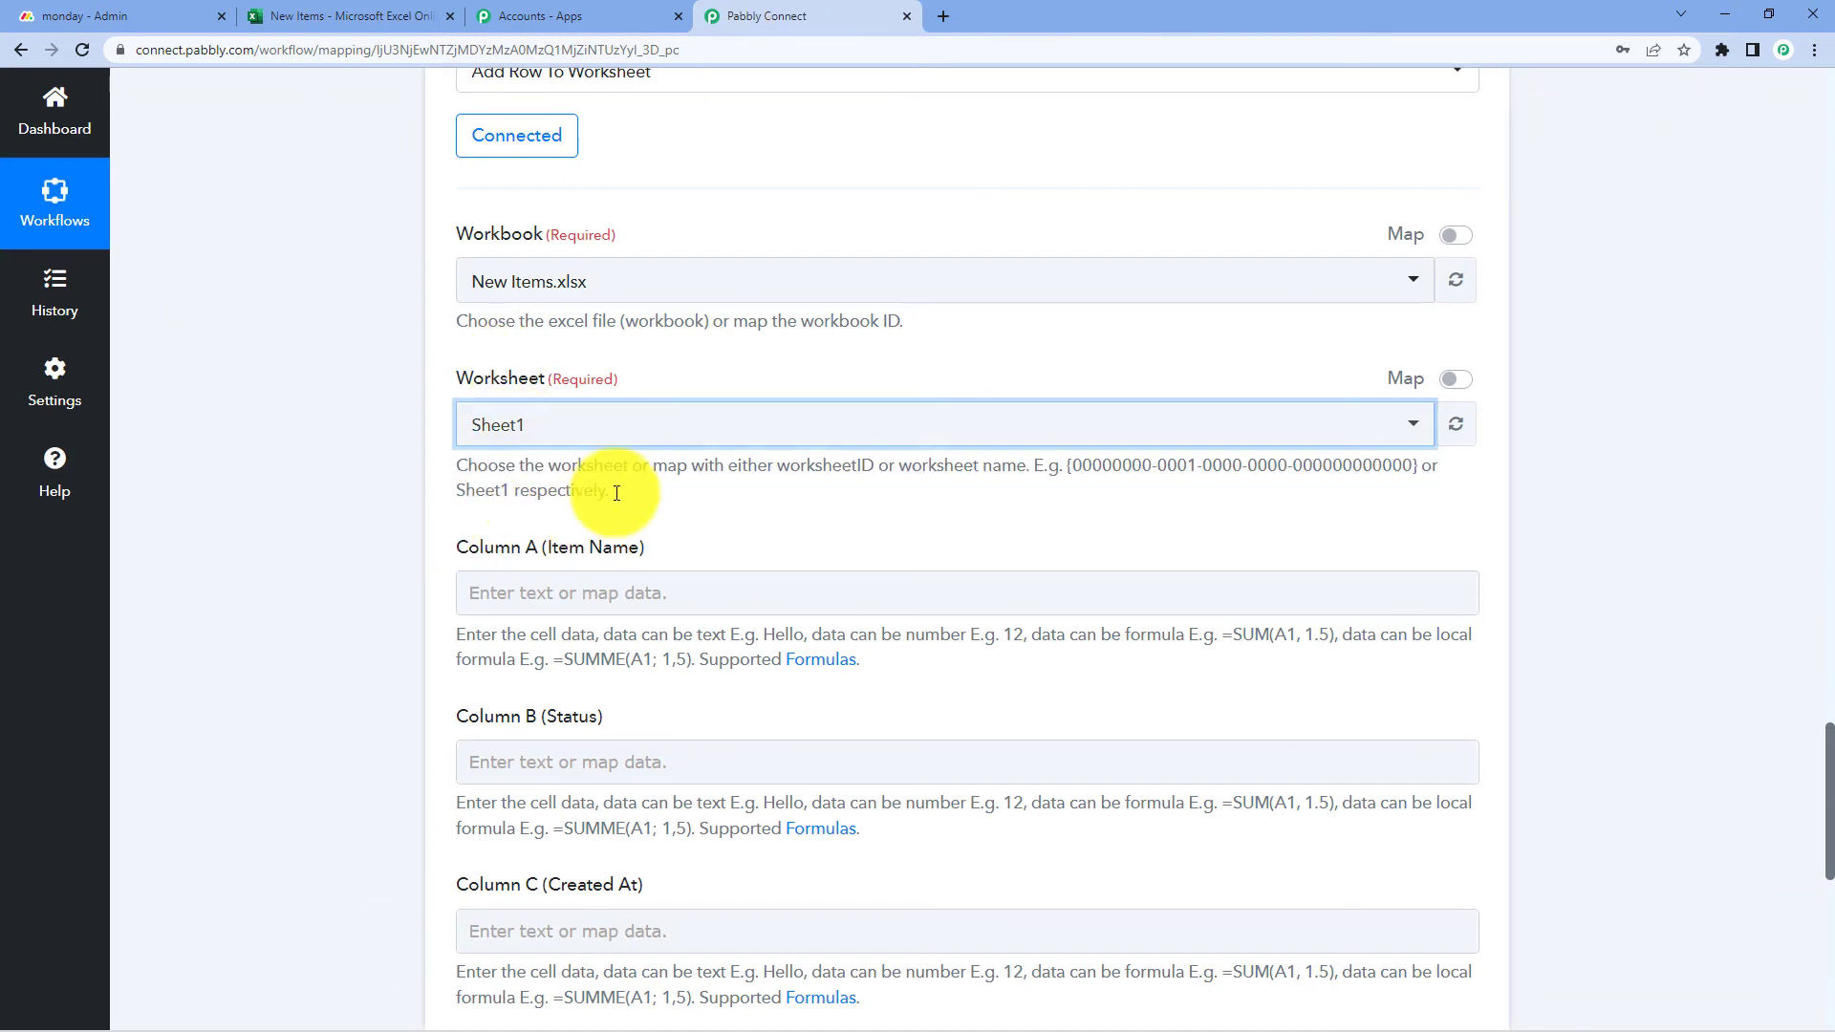
- Compare the Column A to D fields with the header row of the New Items workbook in Excel Online, and return to Pabbly Connect
{"action": "scroll", "coordinate": [388, 496], "scroll_direction": "down", "scroll_amount": 1}
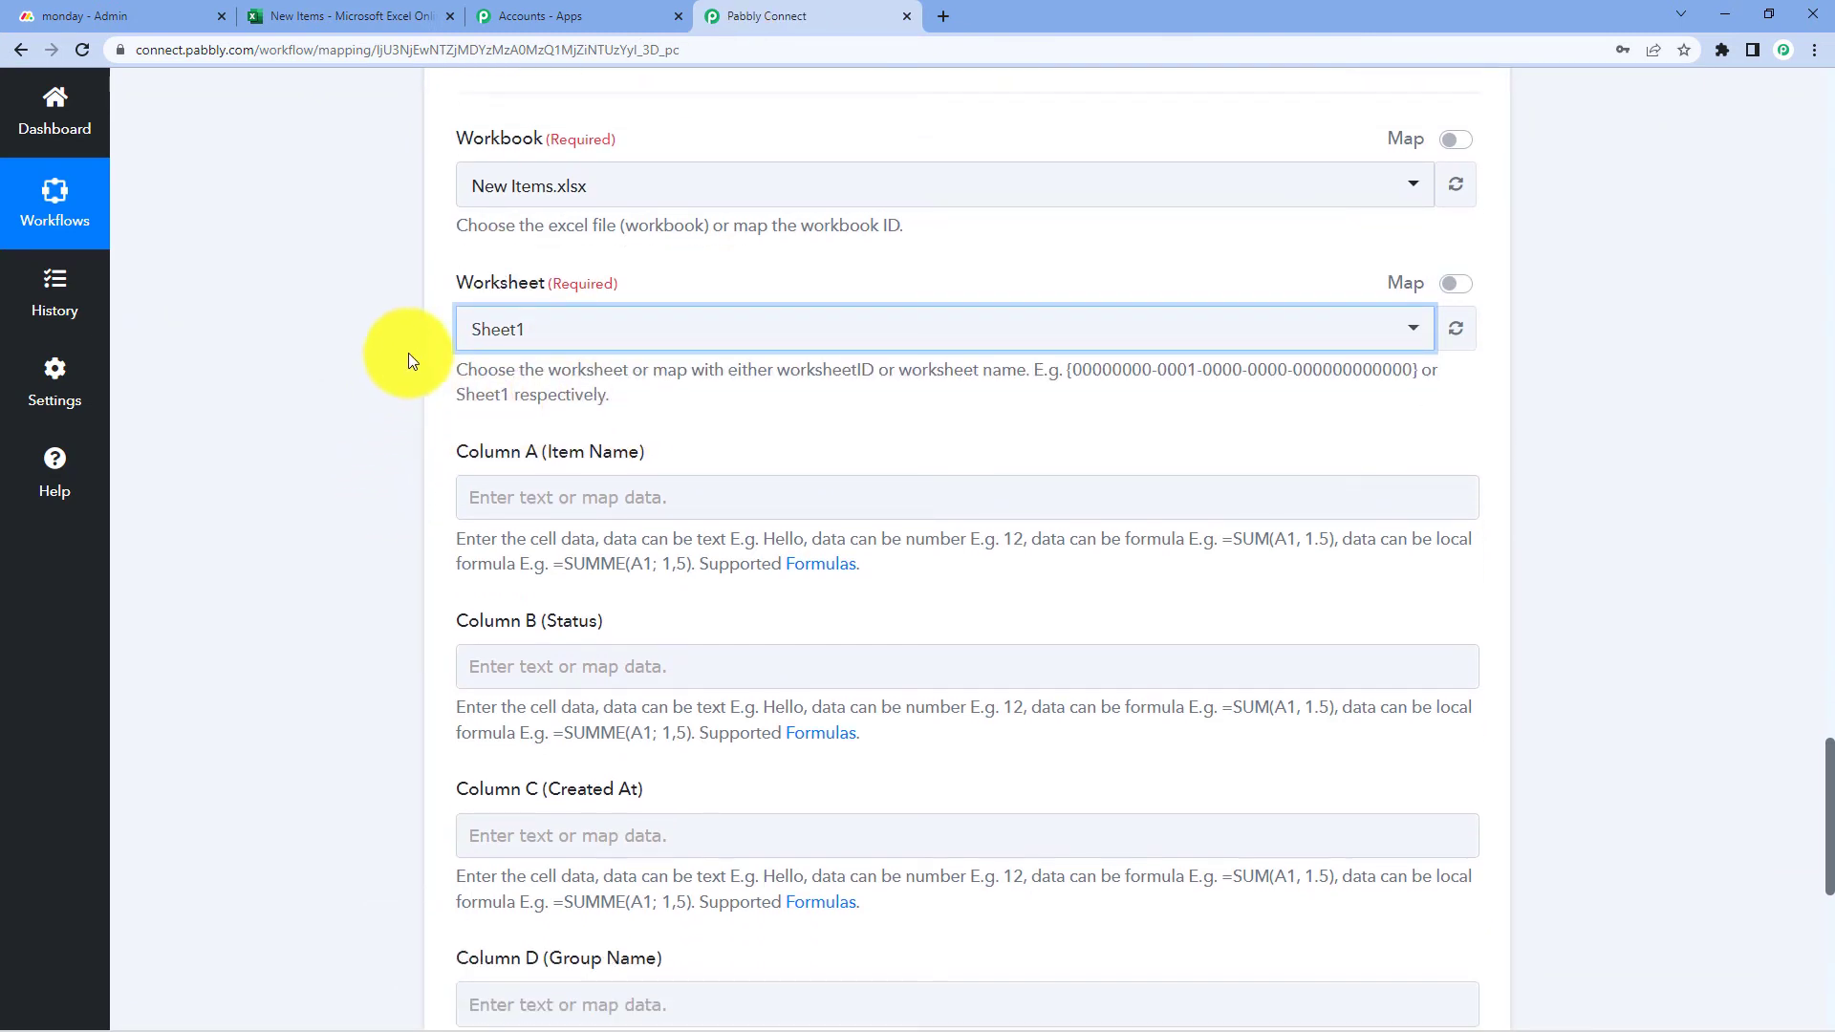
{"action": "scroll", "coordinate": [615, 384], "scroll_direction": "down", "scroll_amount": 2}
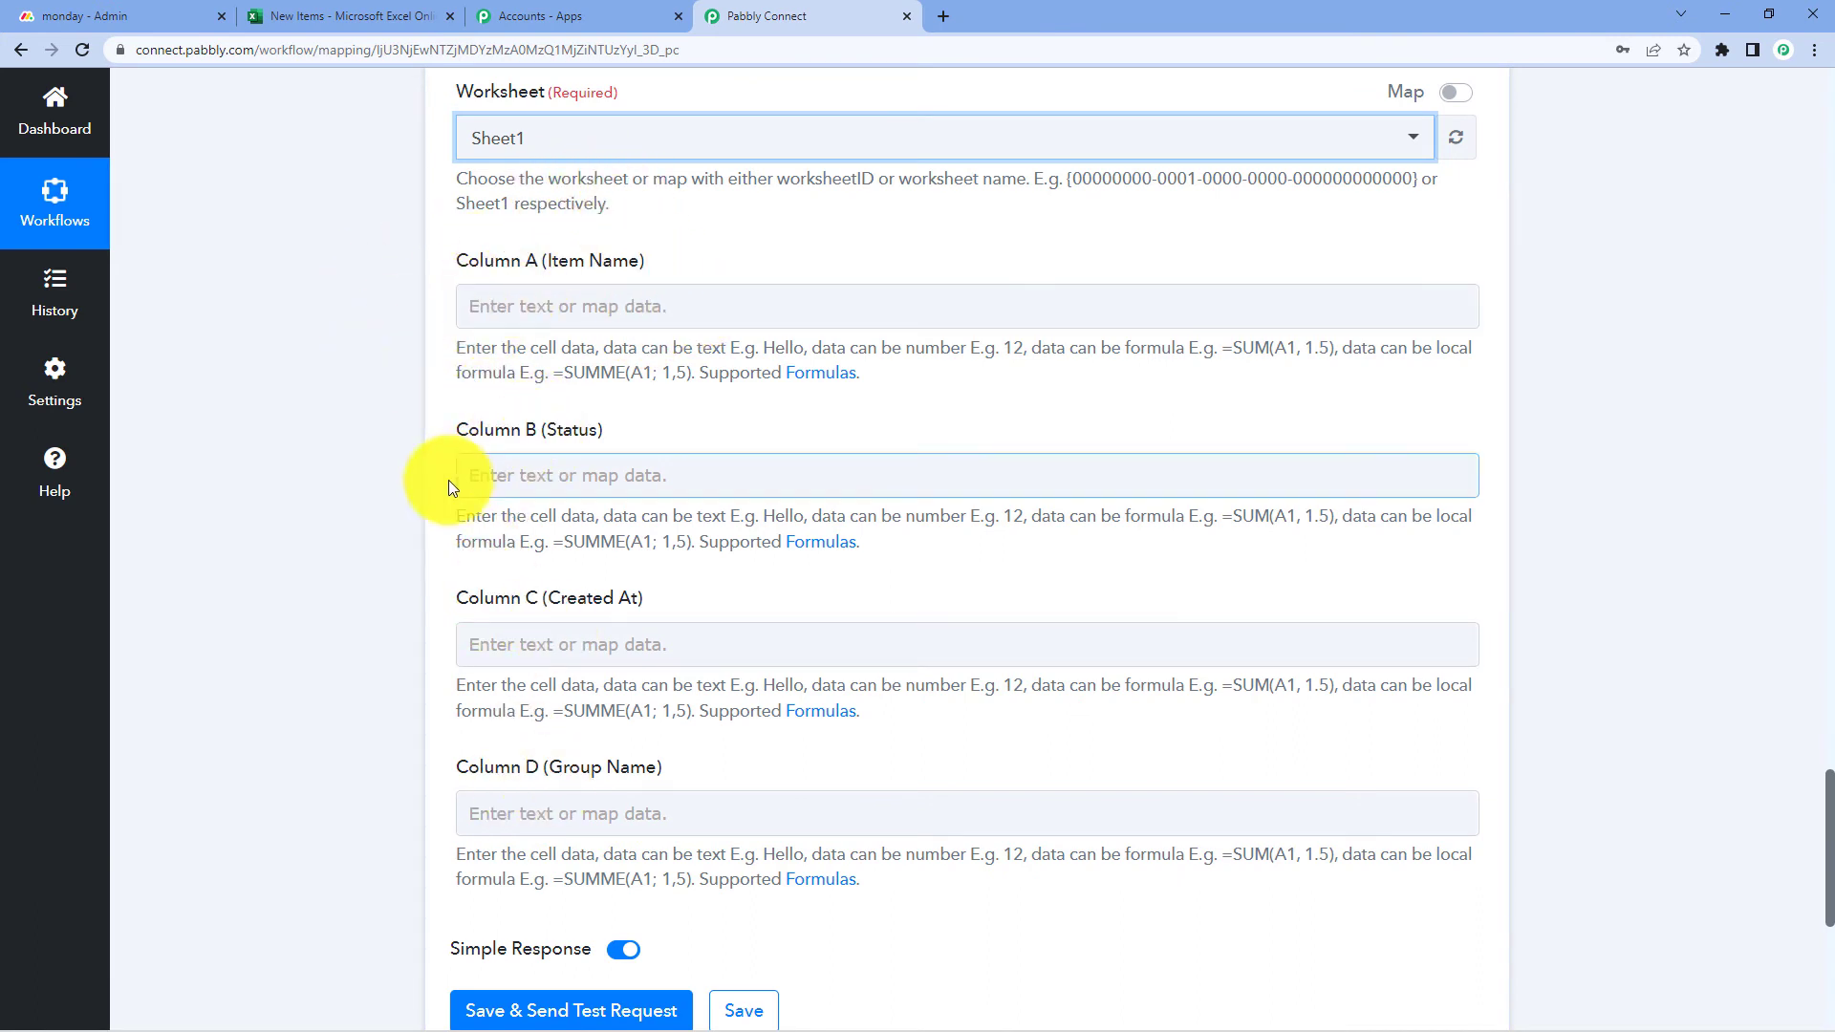
{"action": "left_click", "coordinate": [325, 16]}
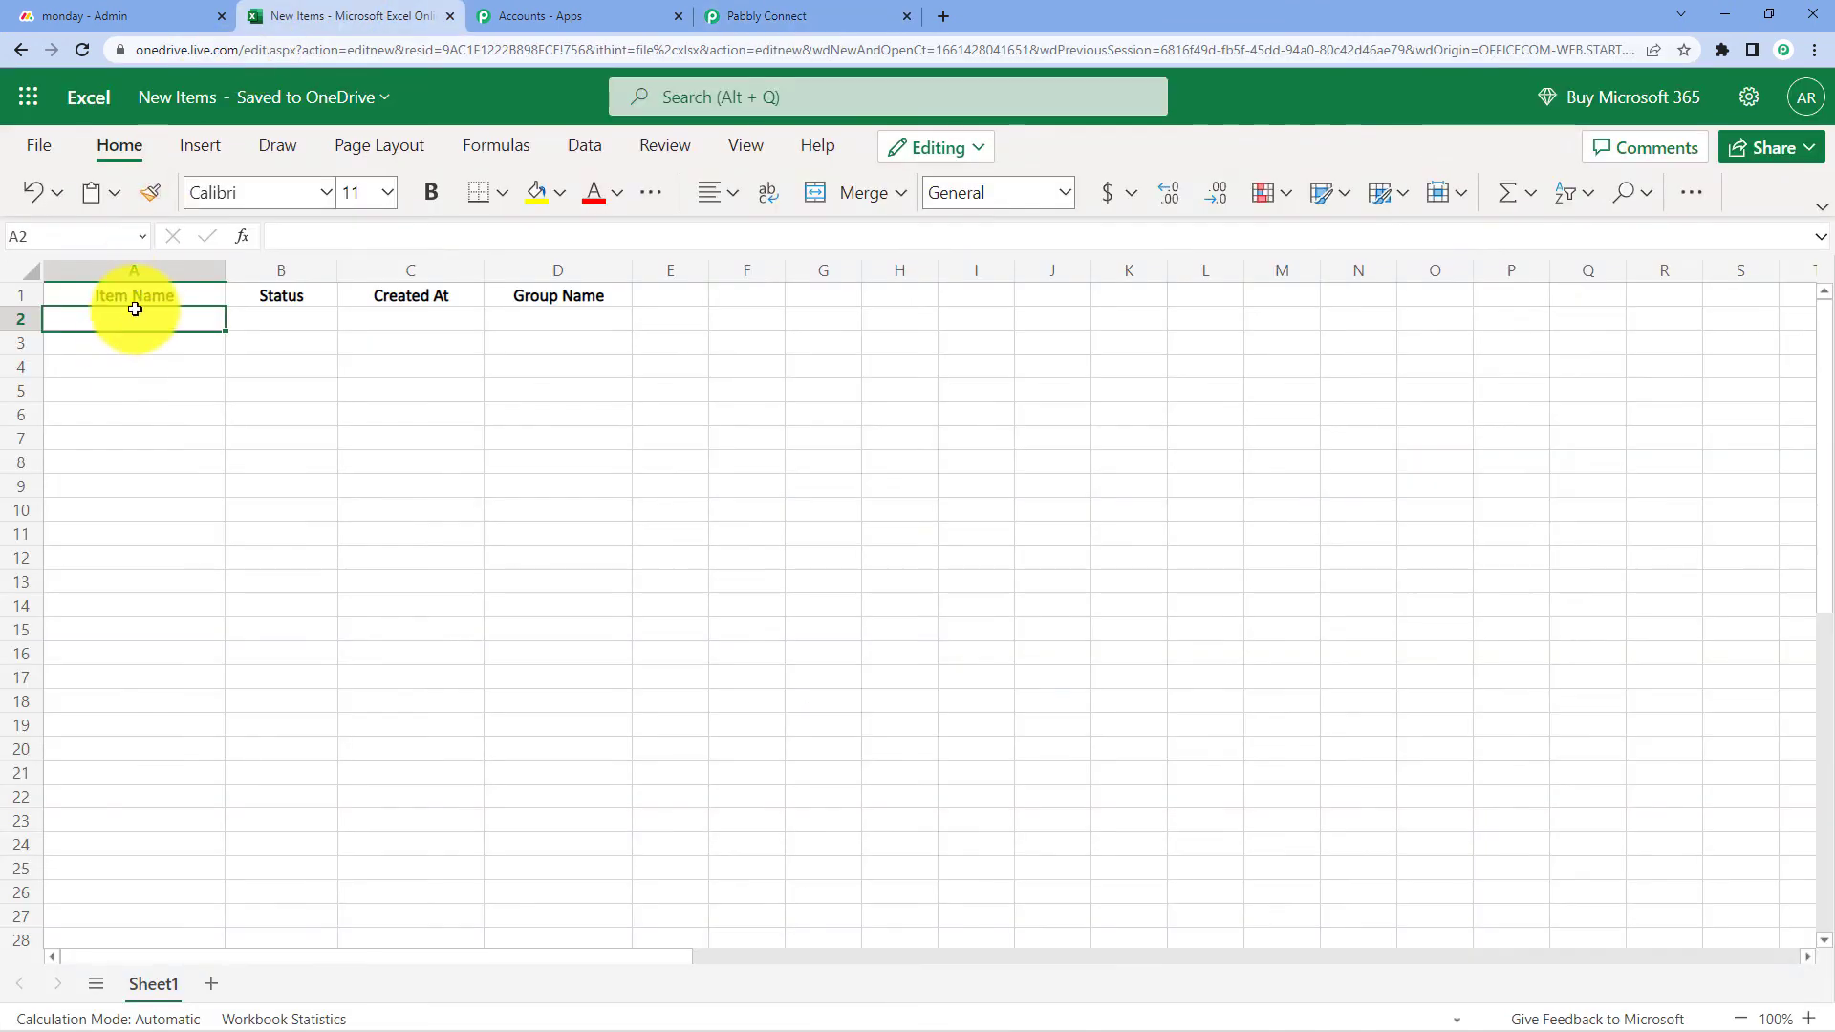
{"action": "left_click_drag", "start_coordinate": [134, 297], "coordinate": [587, 285]}
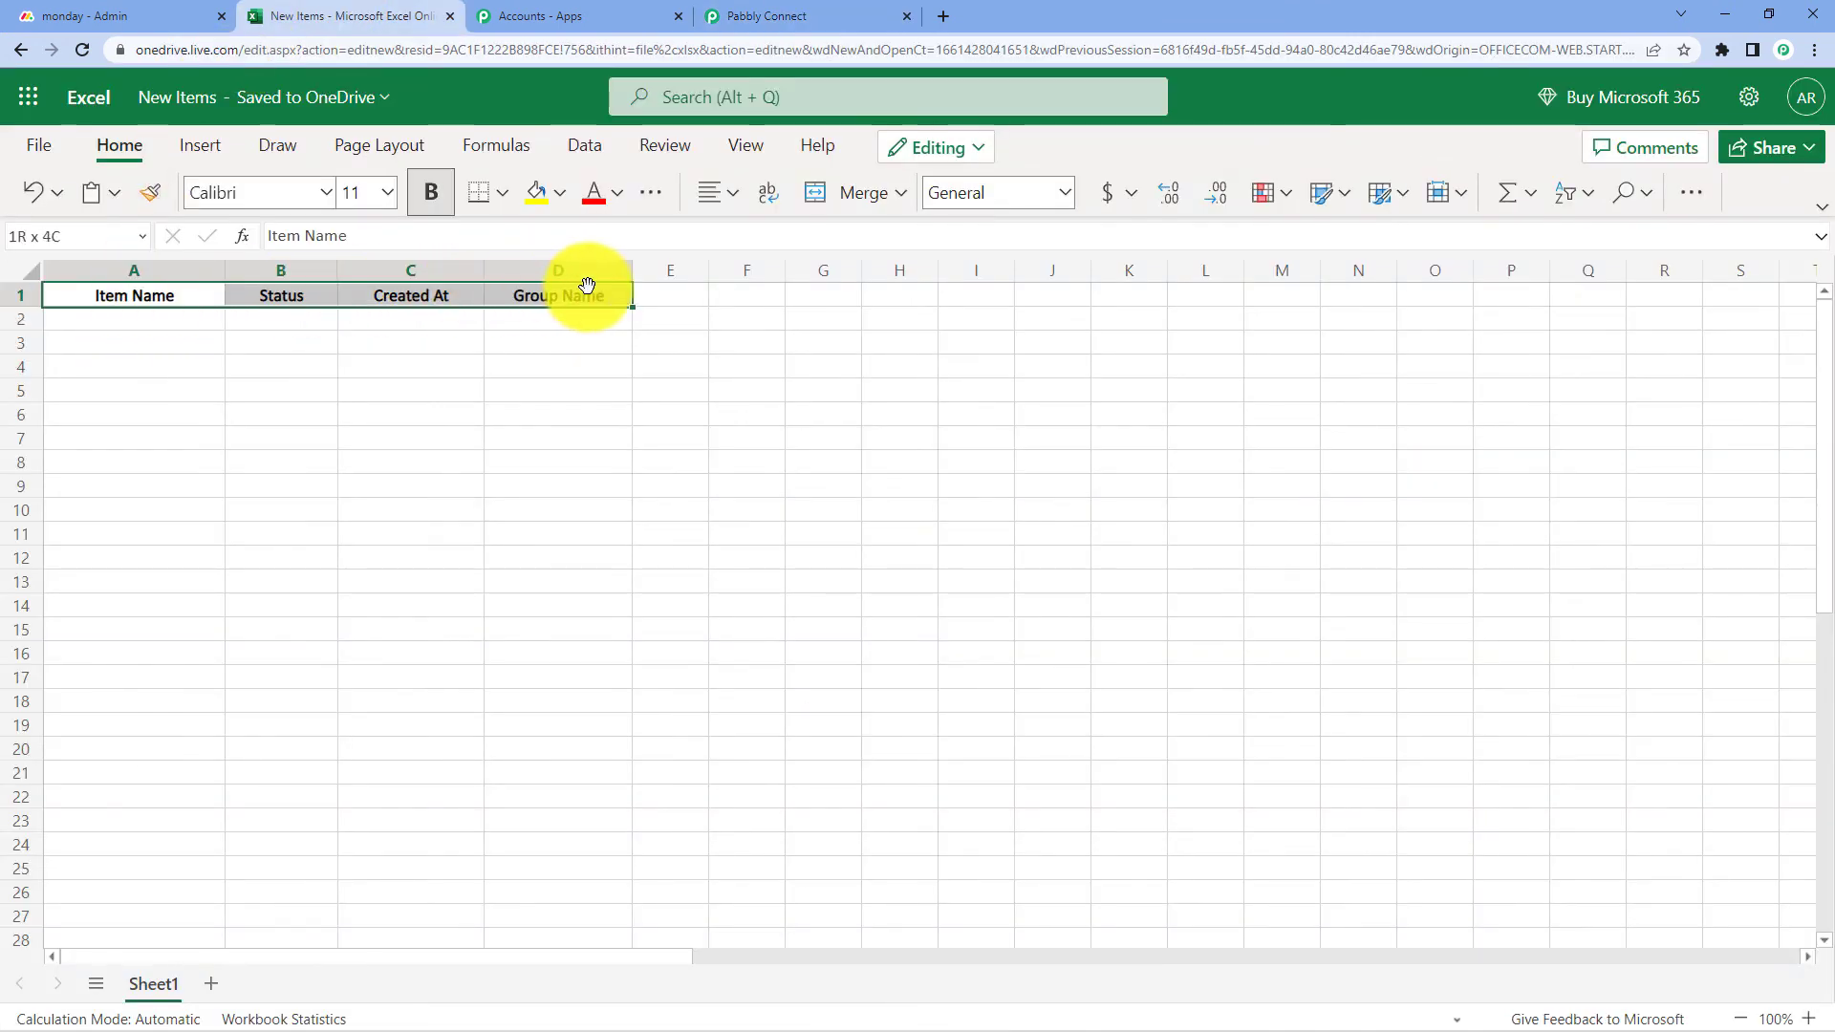
{"action": "left_click", "coordinate": [132, 317]}
{"action": "left_click", "coordinate": [782, 14]}
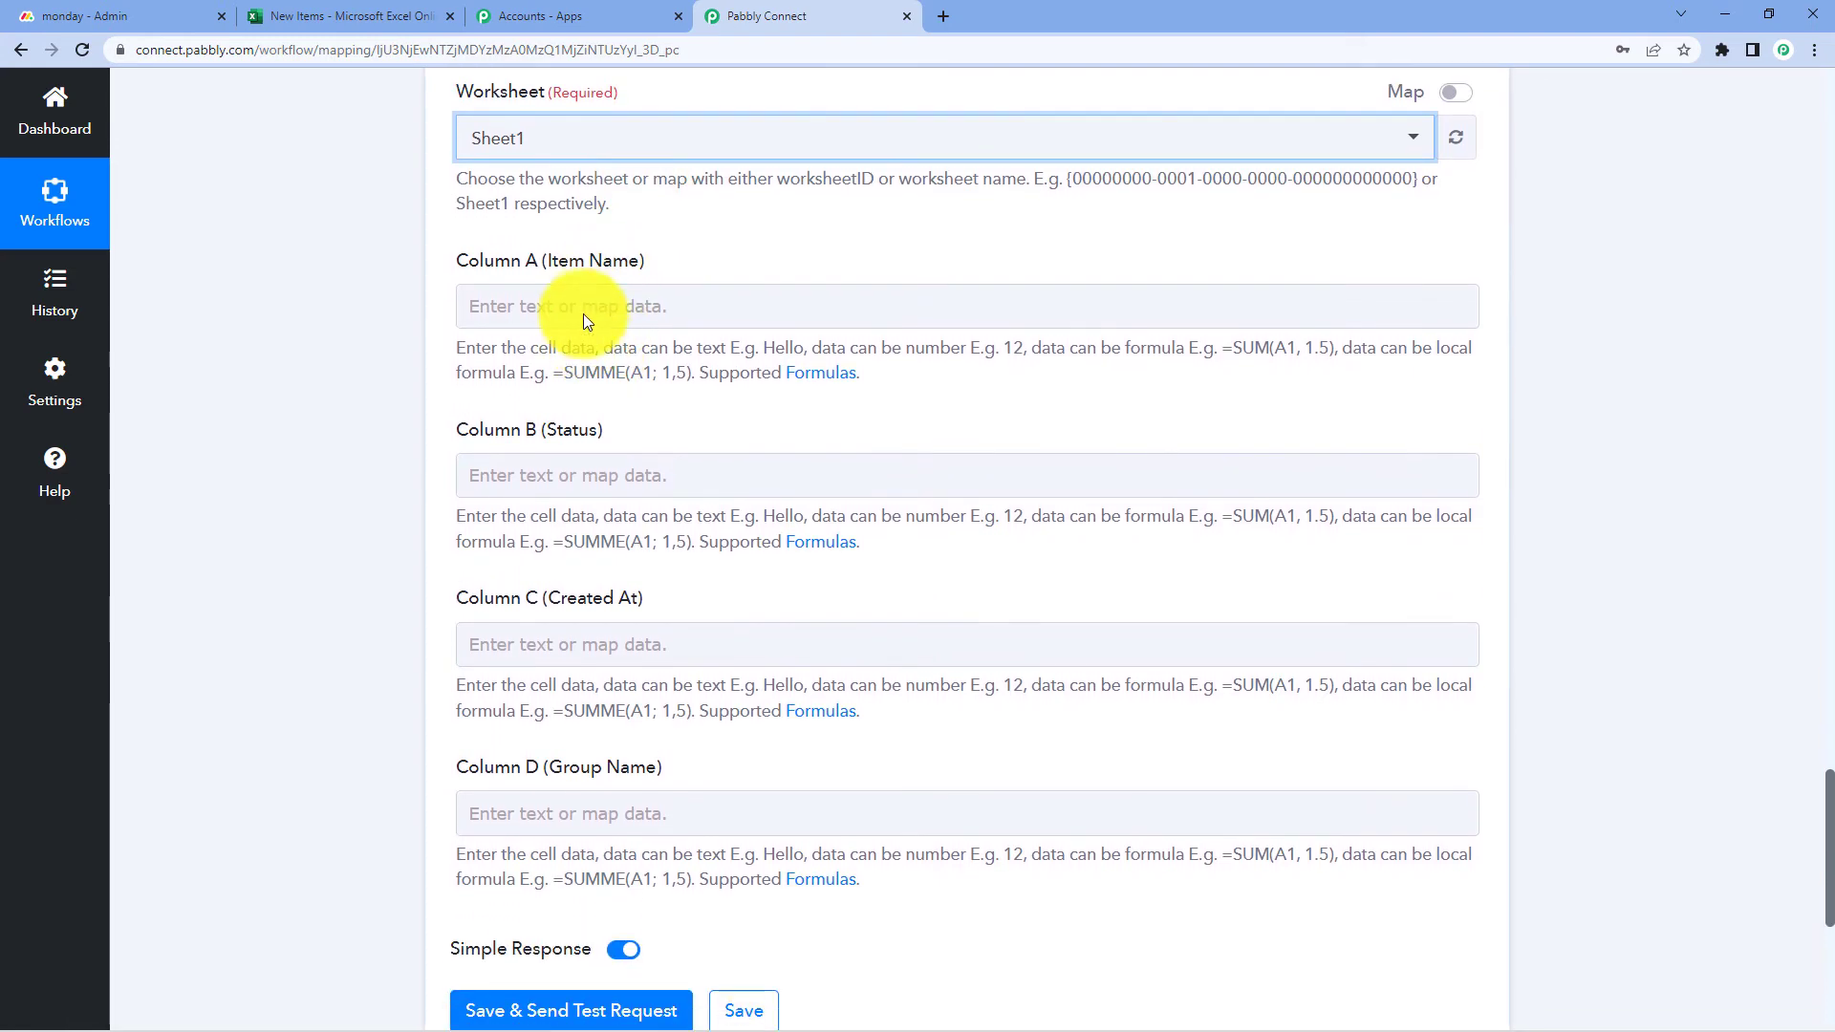
{"action": "left_click", "coordinate": [584, 315]}
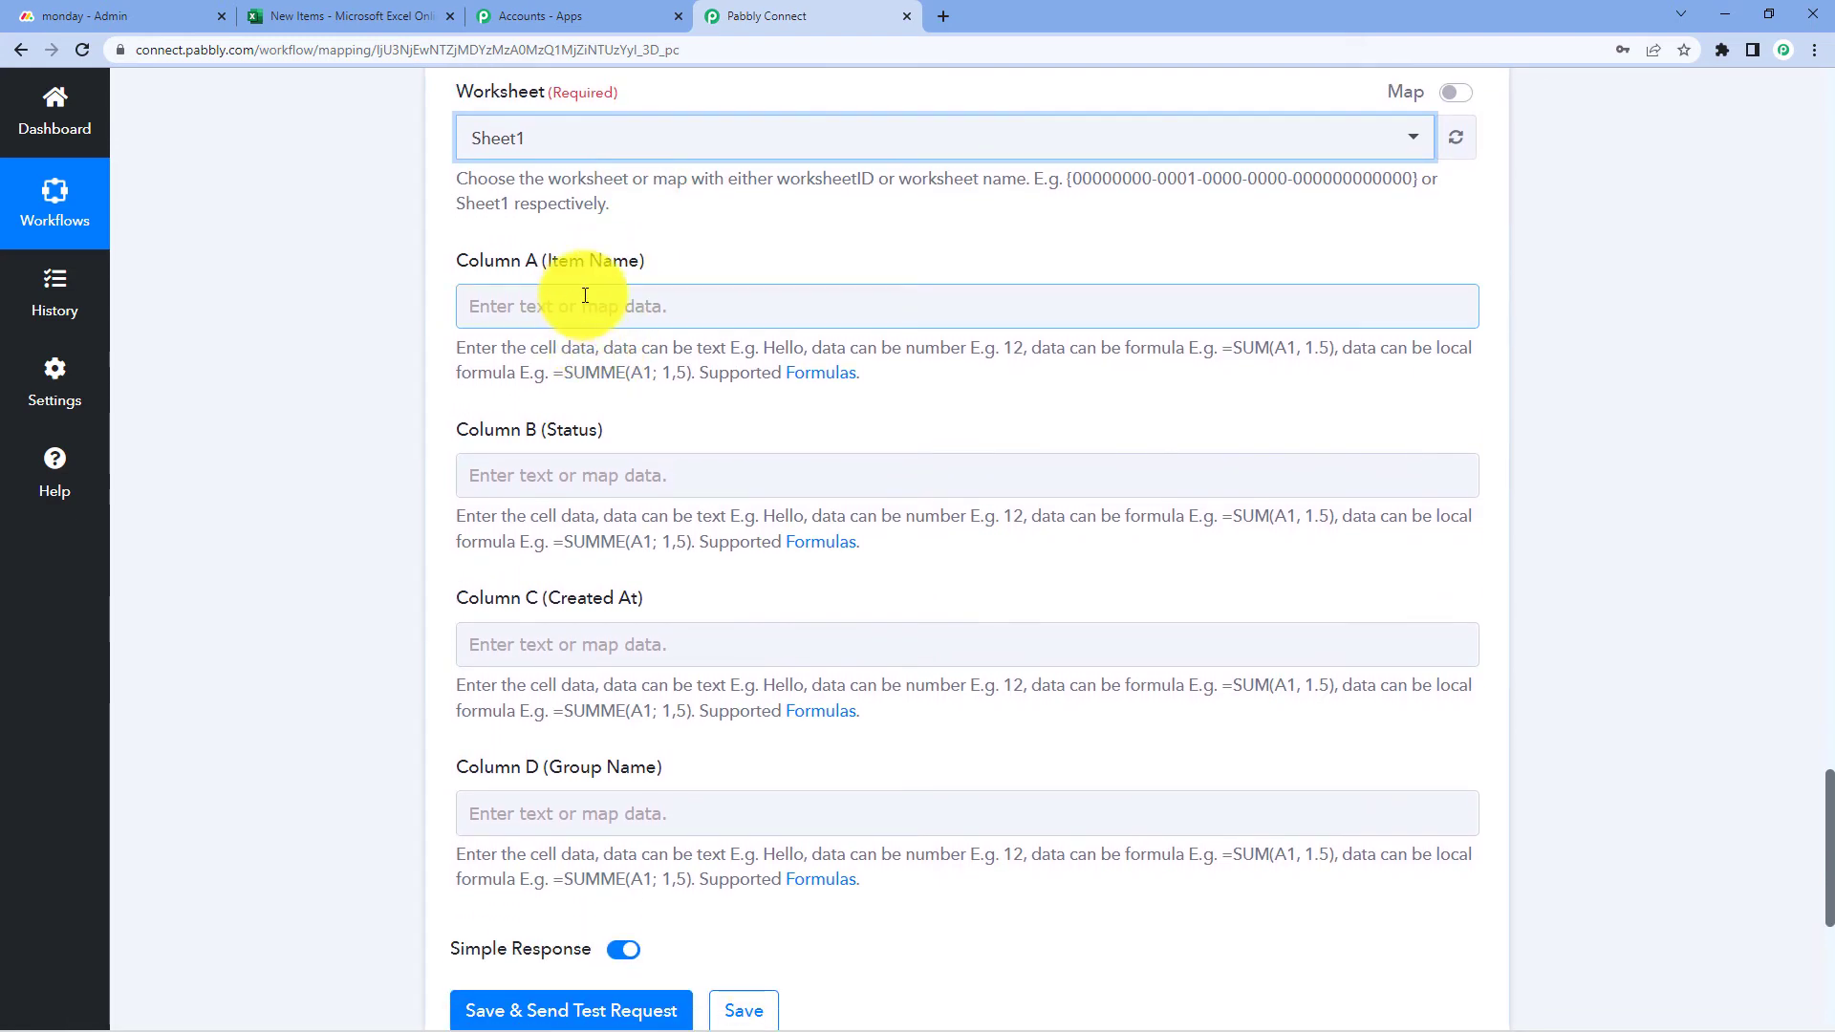
{"action": "left_click", "coordinate": [320, 15]}
{"action": "left_click", "coordinate": [765, 12]}
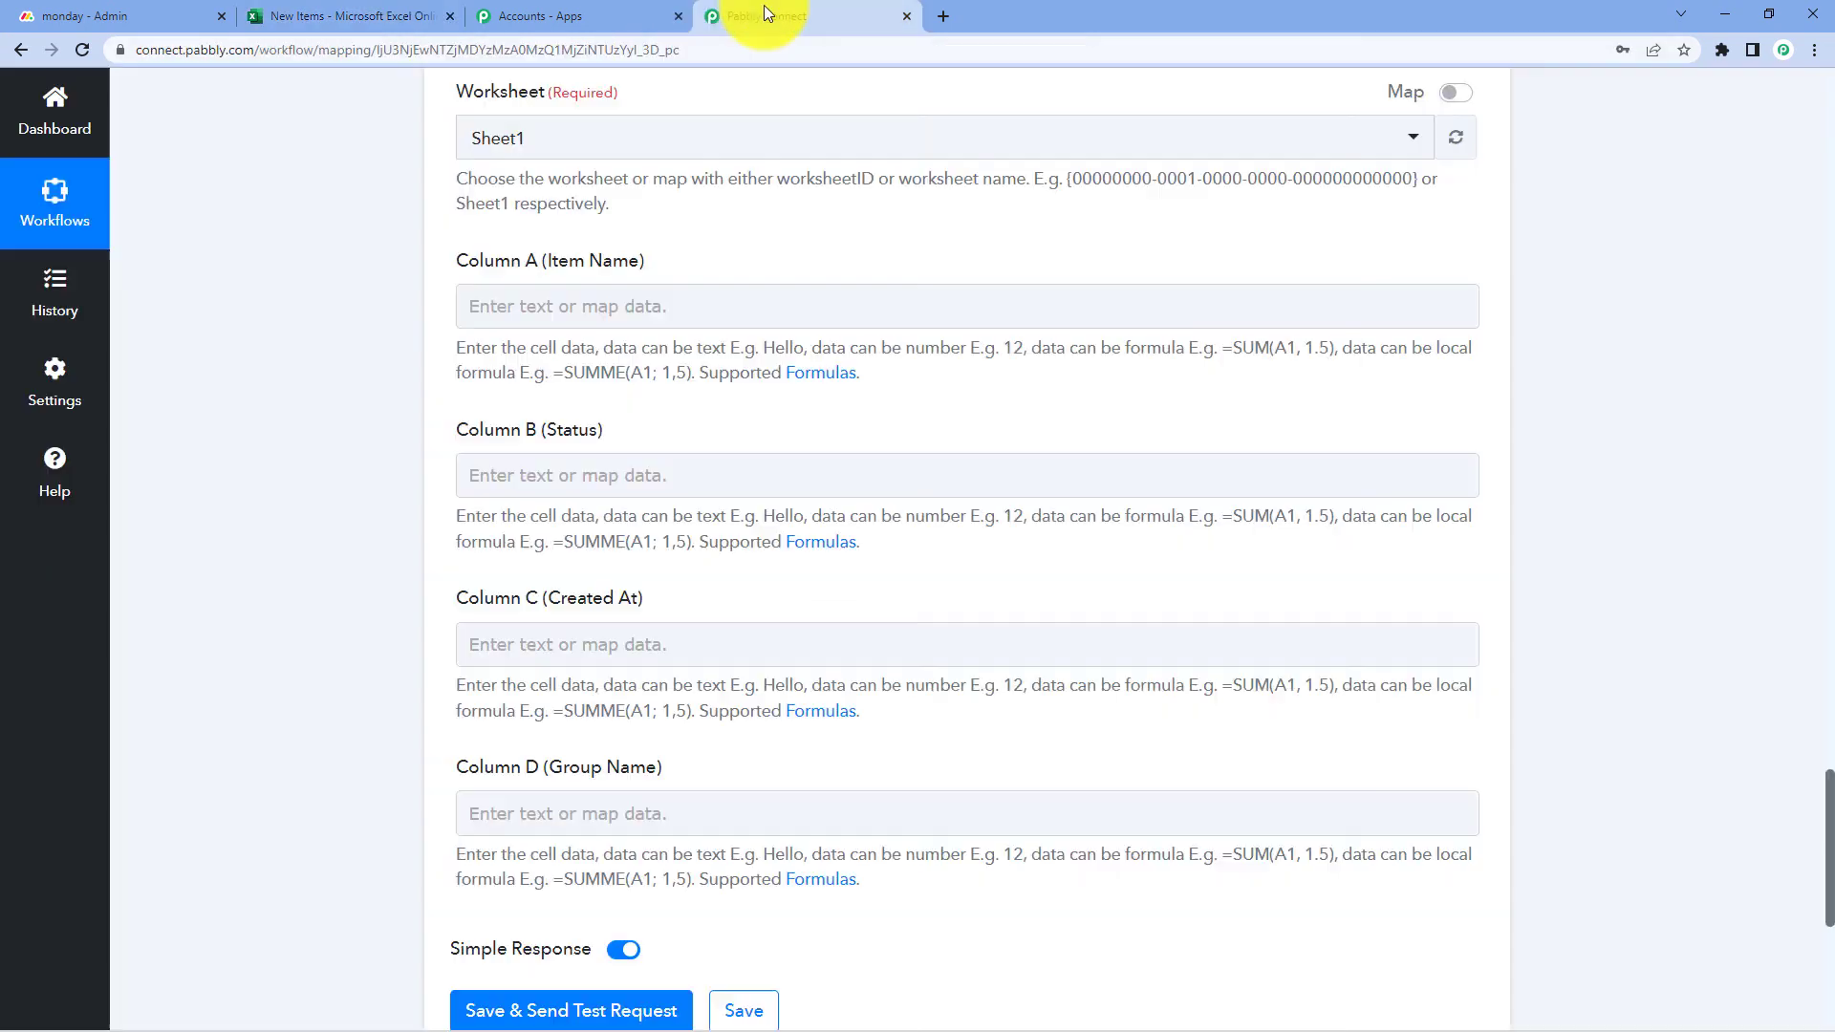
- Check the item name in the Get an Item response, and map Column A (Item Name) to Event PulseName from New Item in Board
{"action": "scroll", "coordinate": [1018, 413], "scroll_direction": "up", "scroll_amount": 10}
{"action": "scroll", "coordinate": [1017, 416], "scroll_direction": "up", "scroll_amount": 5}
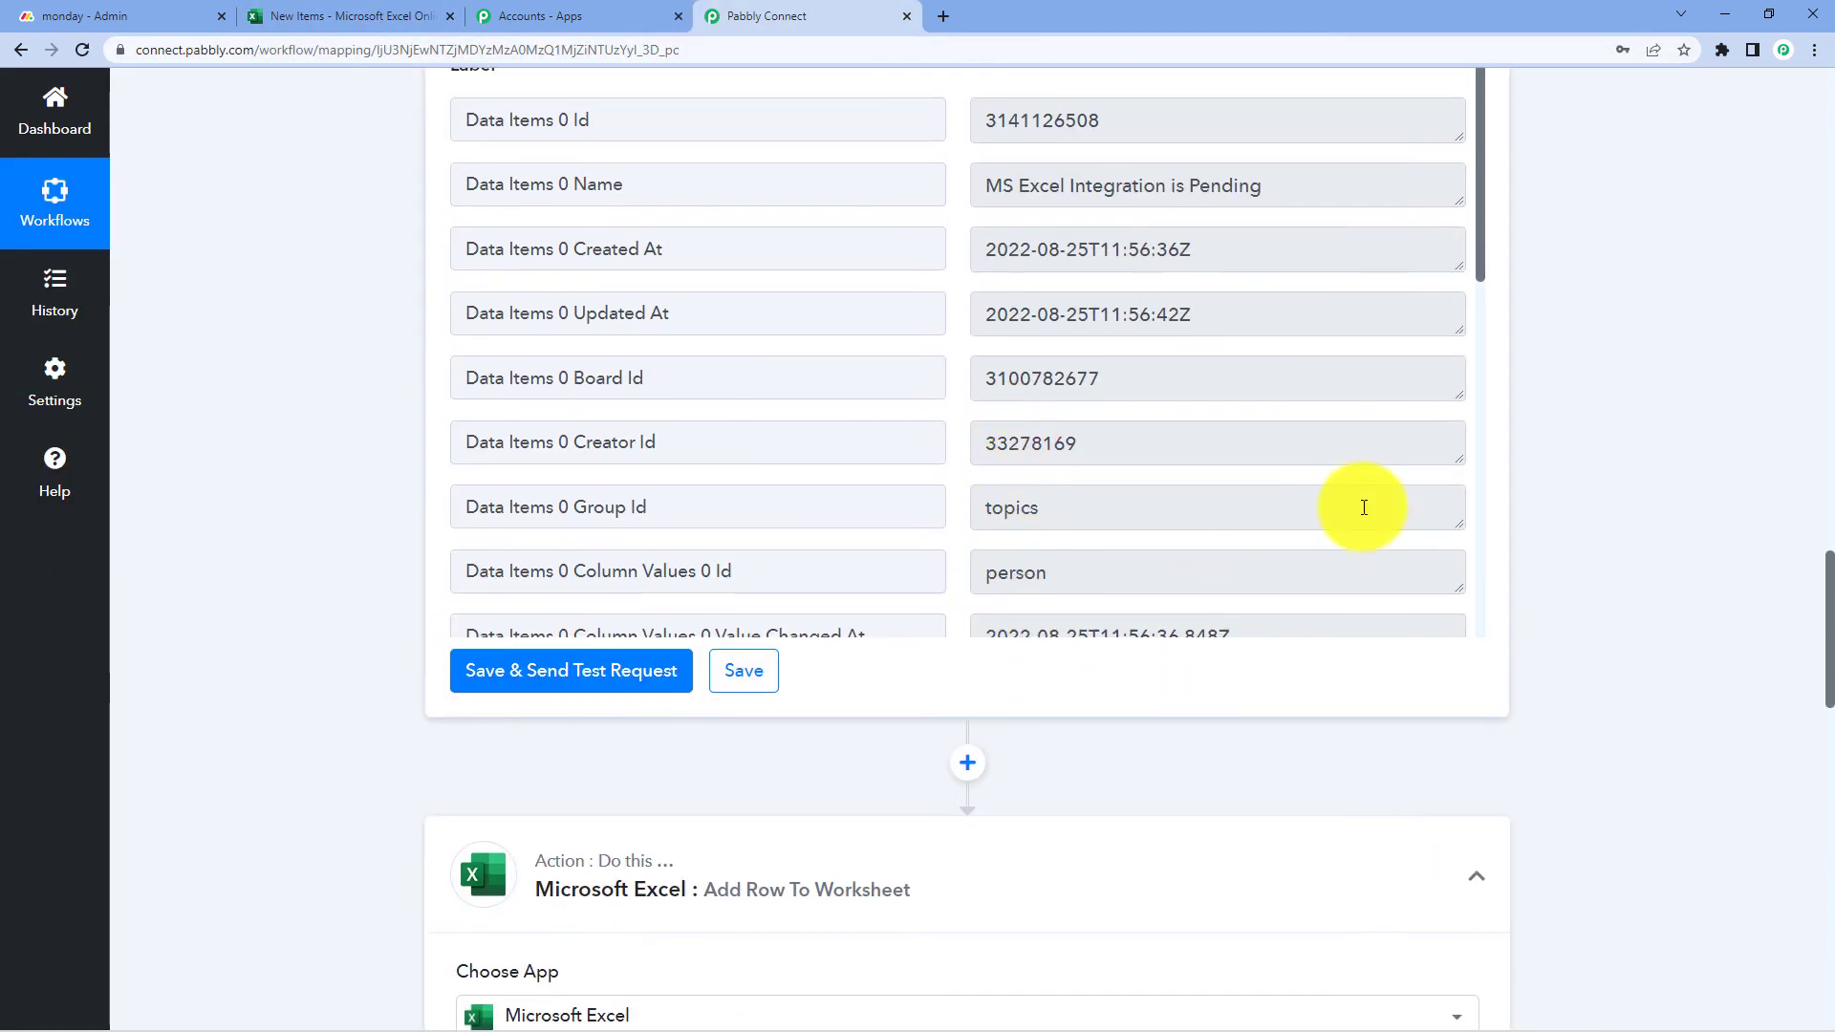
{"action": "left_click_drag", "start_coordinate": [1264, 376], "coordinate": [535, 380]}
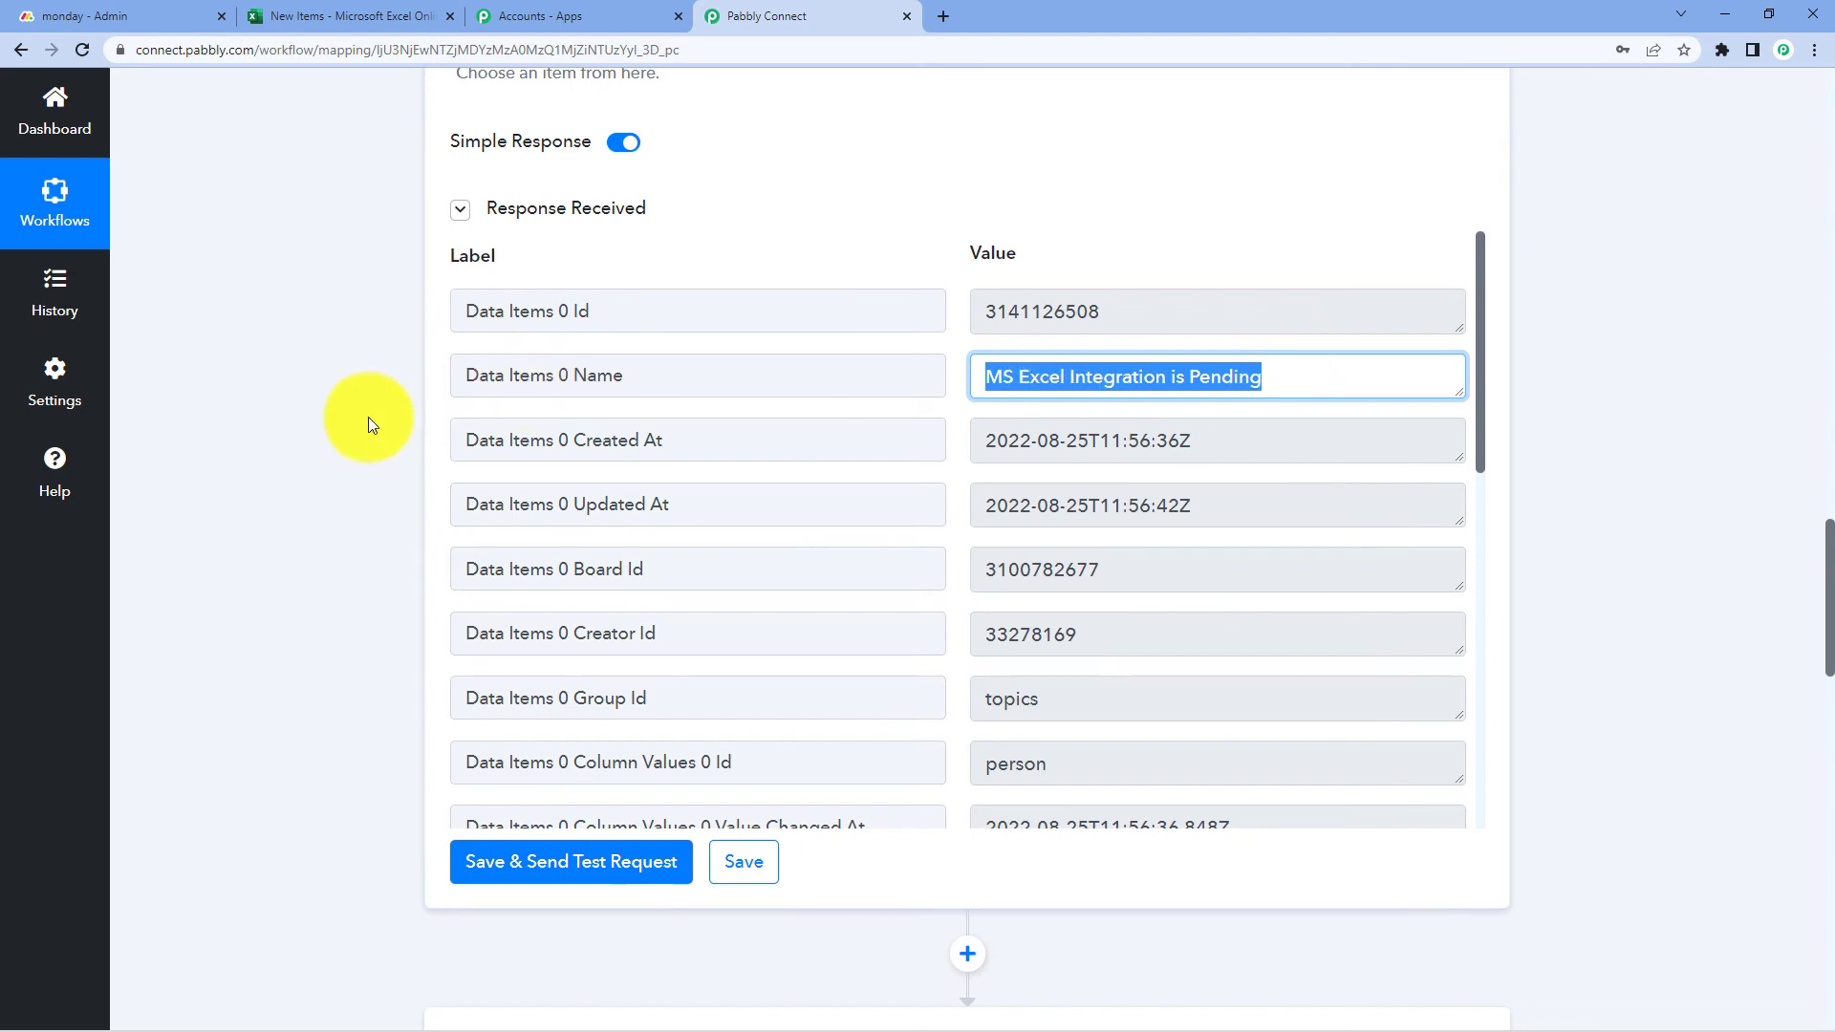
{"action": "scroll", "coordinate": [369, 417], "scroll_direction": "down", "scroll_amount": 12}
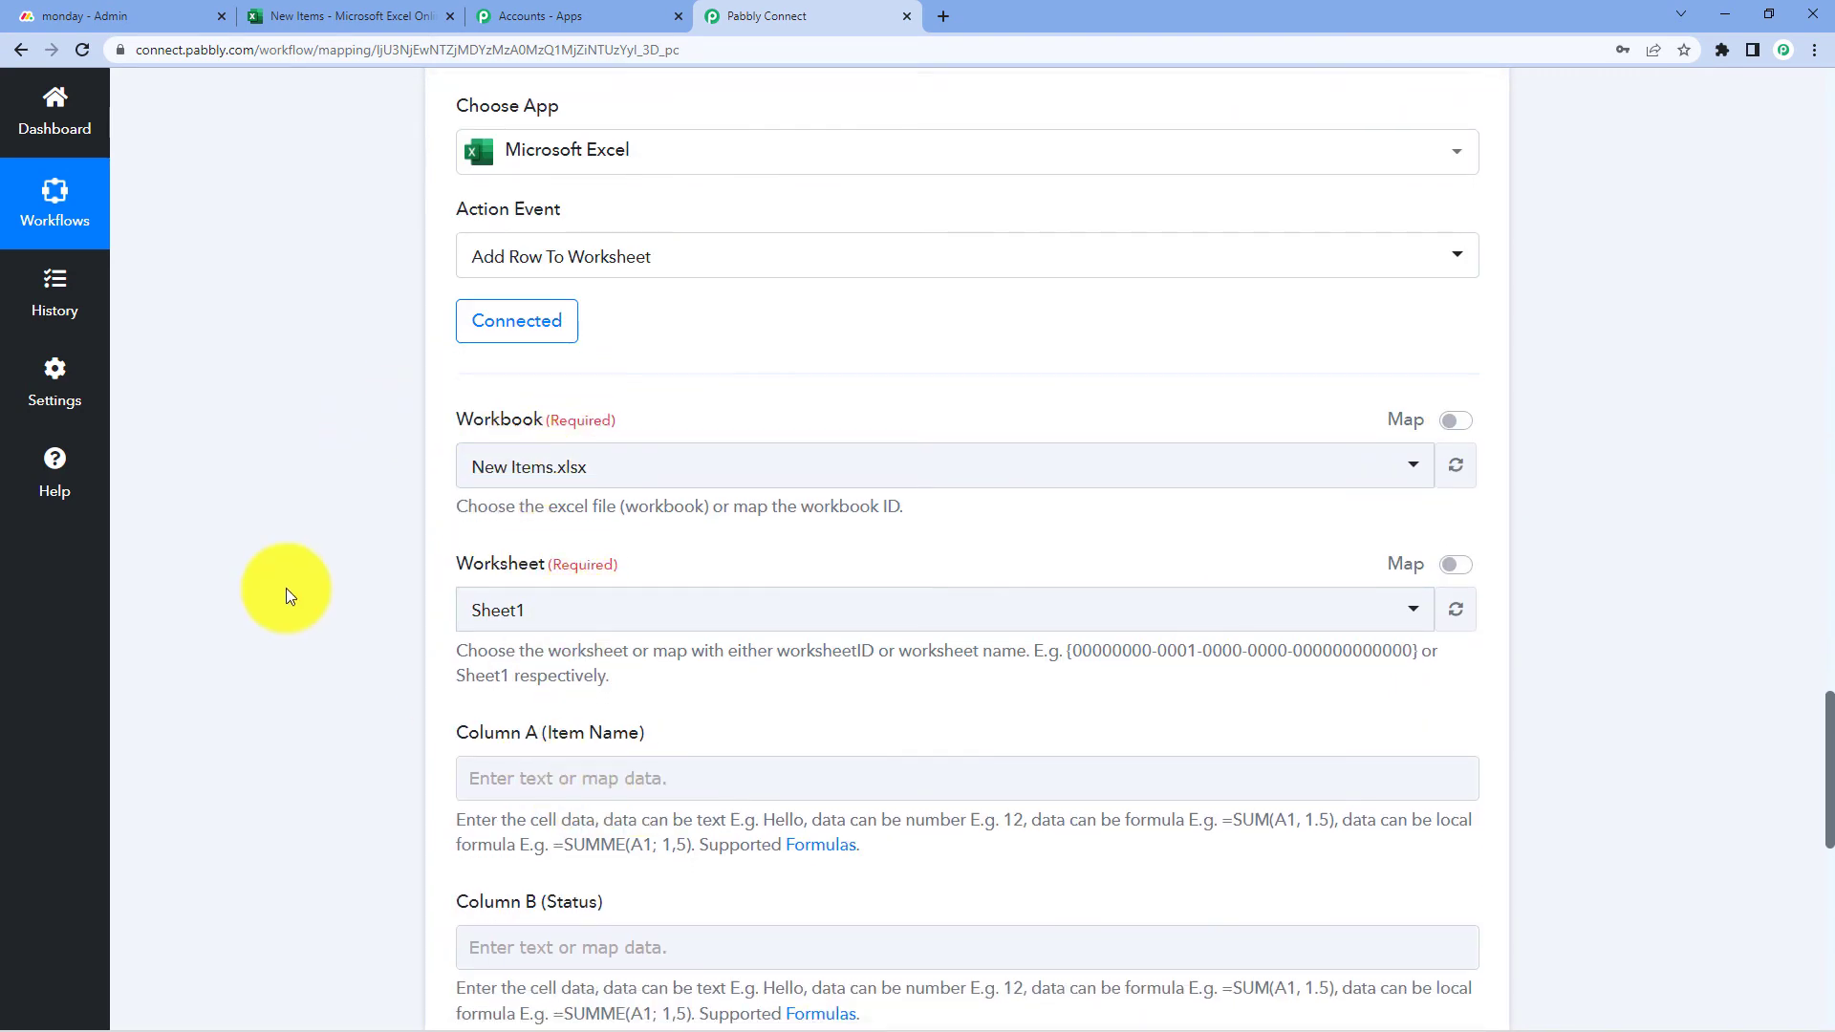
{"action": "scroll", "coordinate": [287, 594], "scroll_direction": "down", "scroll_amount": 6}
{"action": "left_click", "coordinate": [527, 216]}
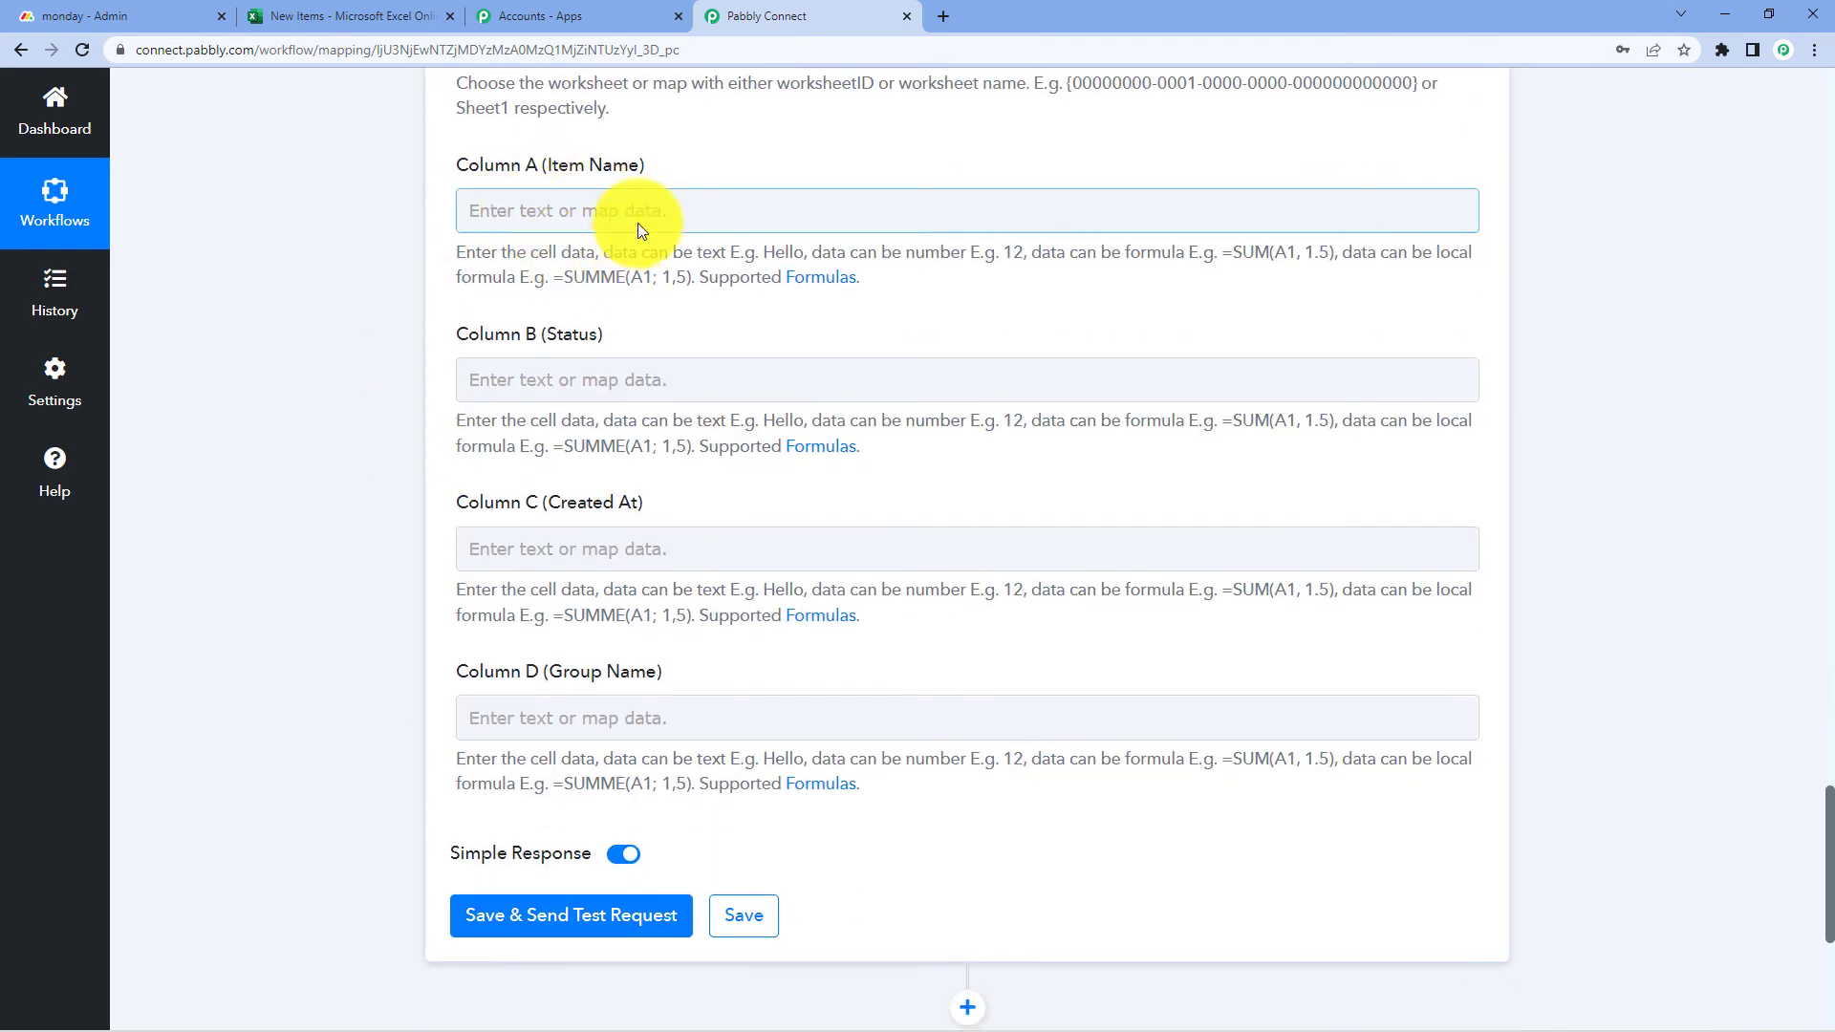
{"action": "left_click", "coordinate": [516, 209]}
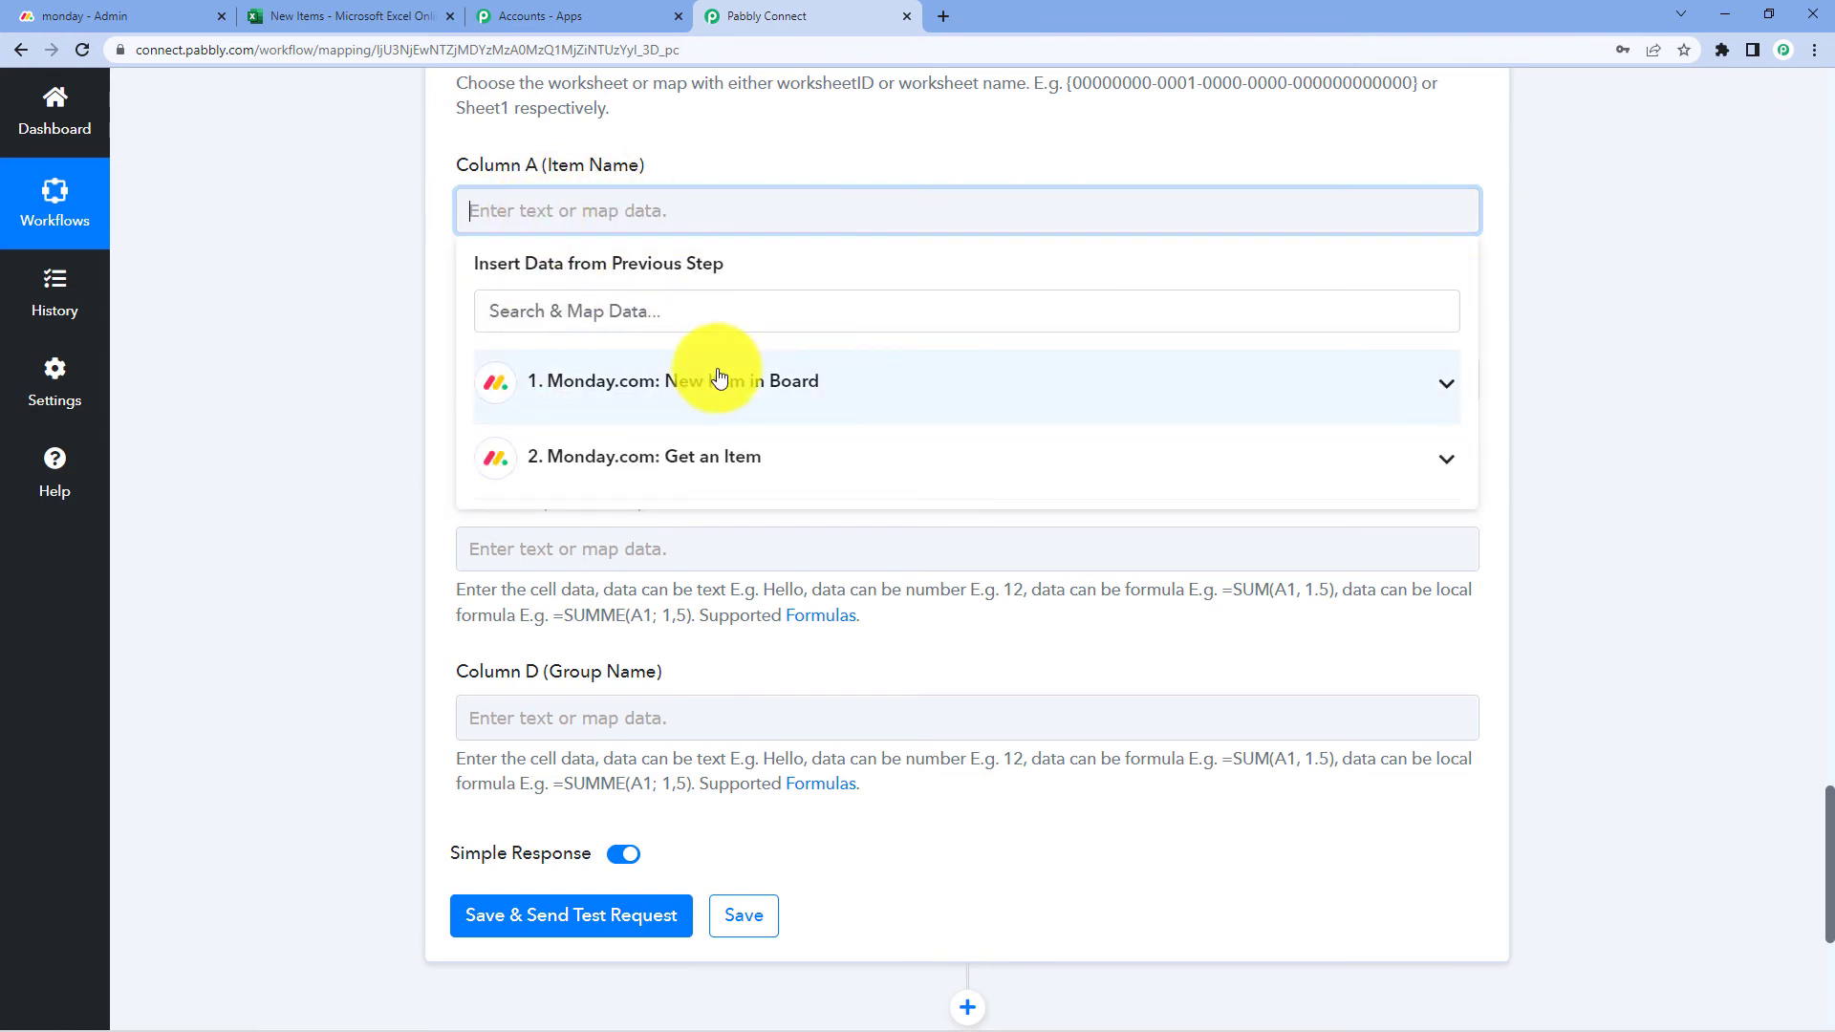
{"action": "left_click", "coordinate": [676, 394]}
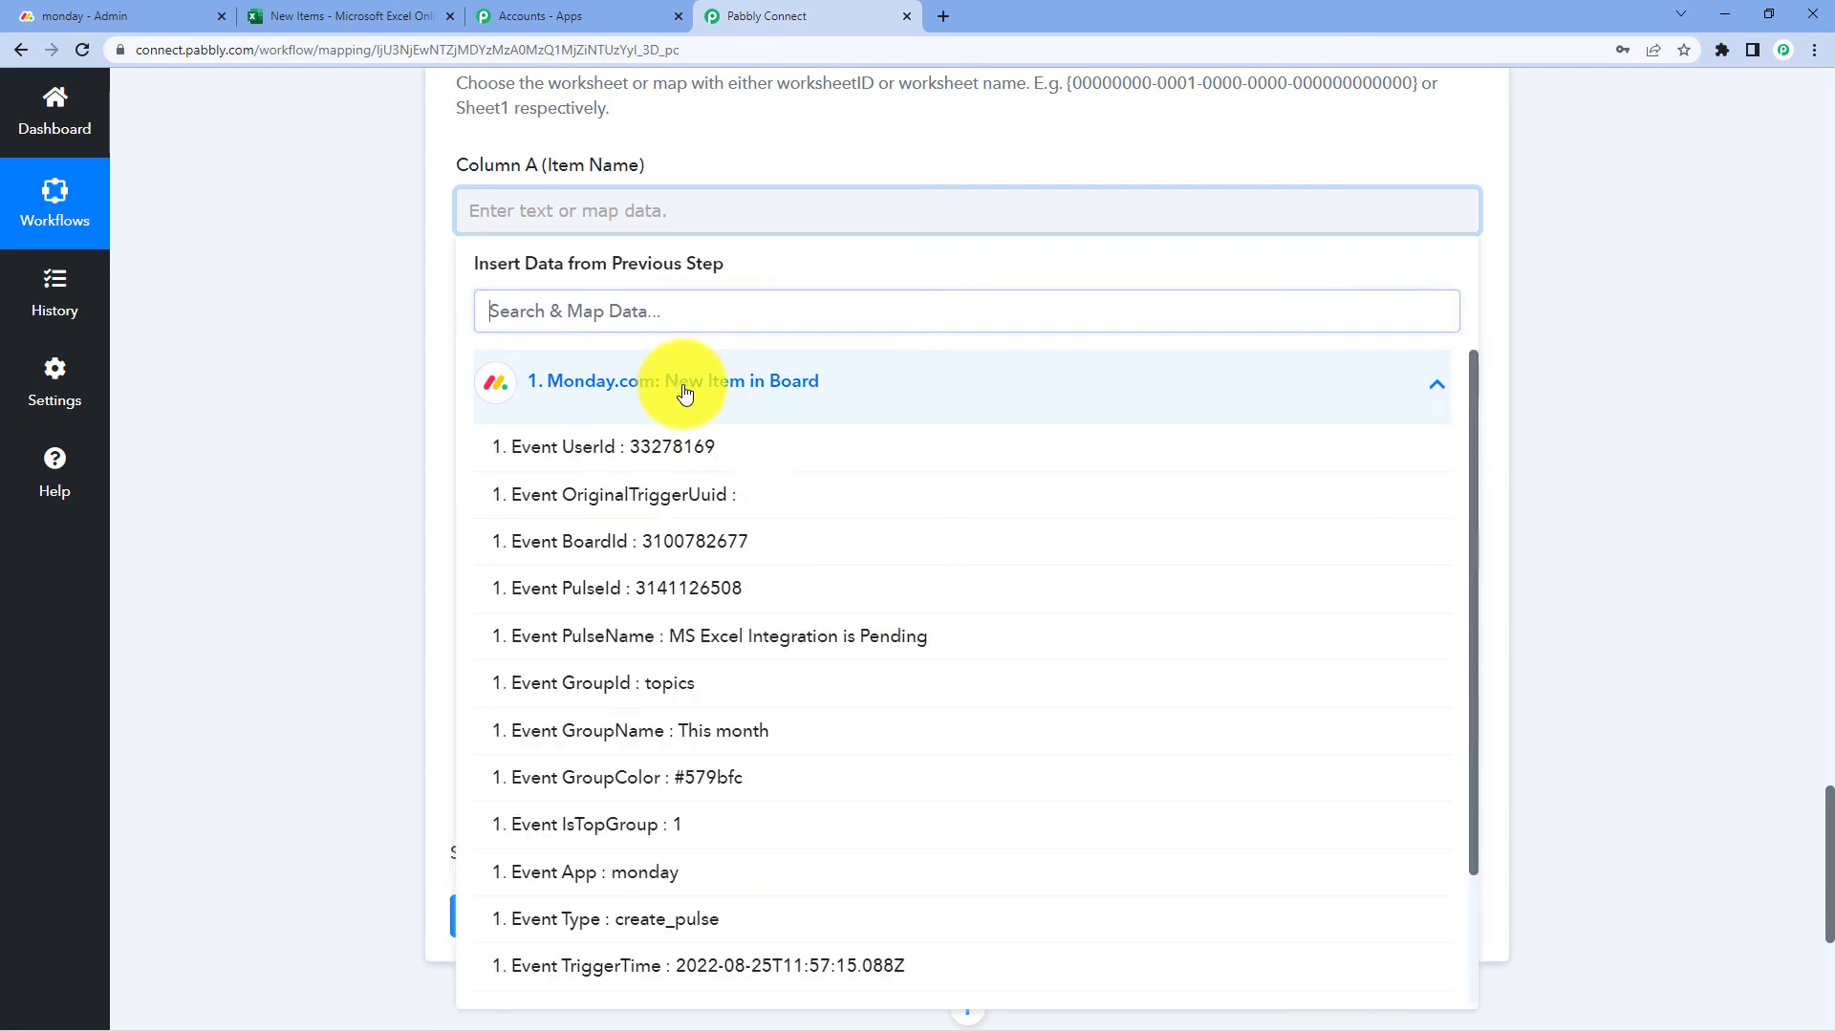
{"action": "left_click", "coordinate": [642, 649]}
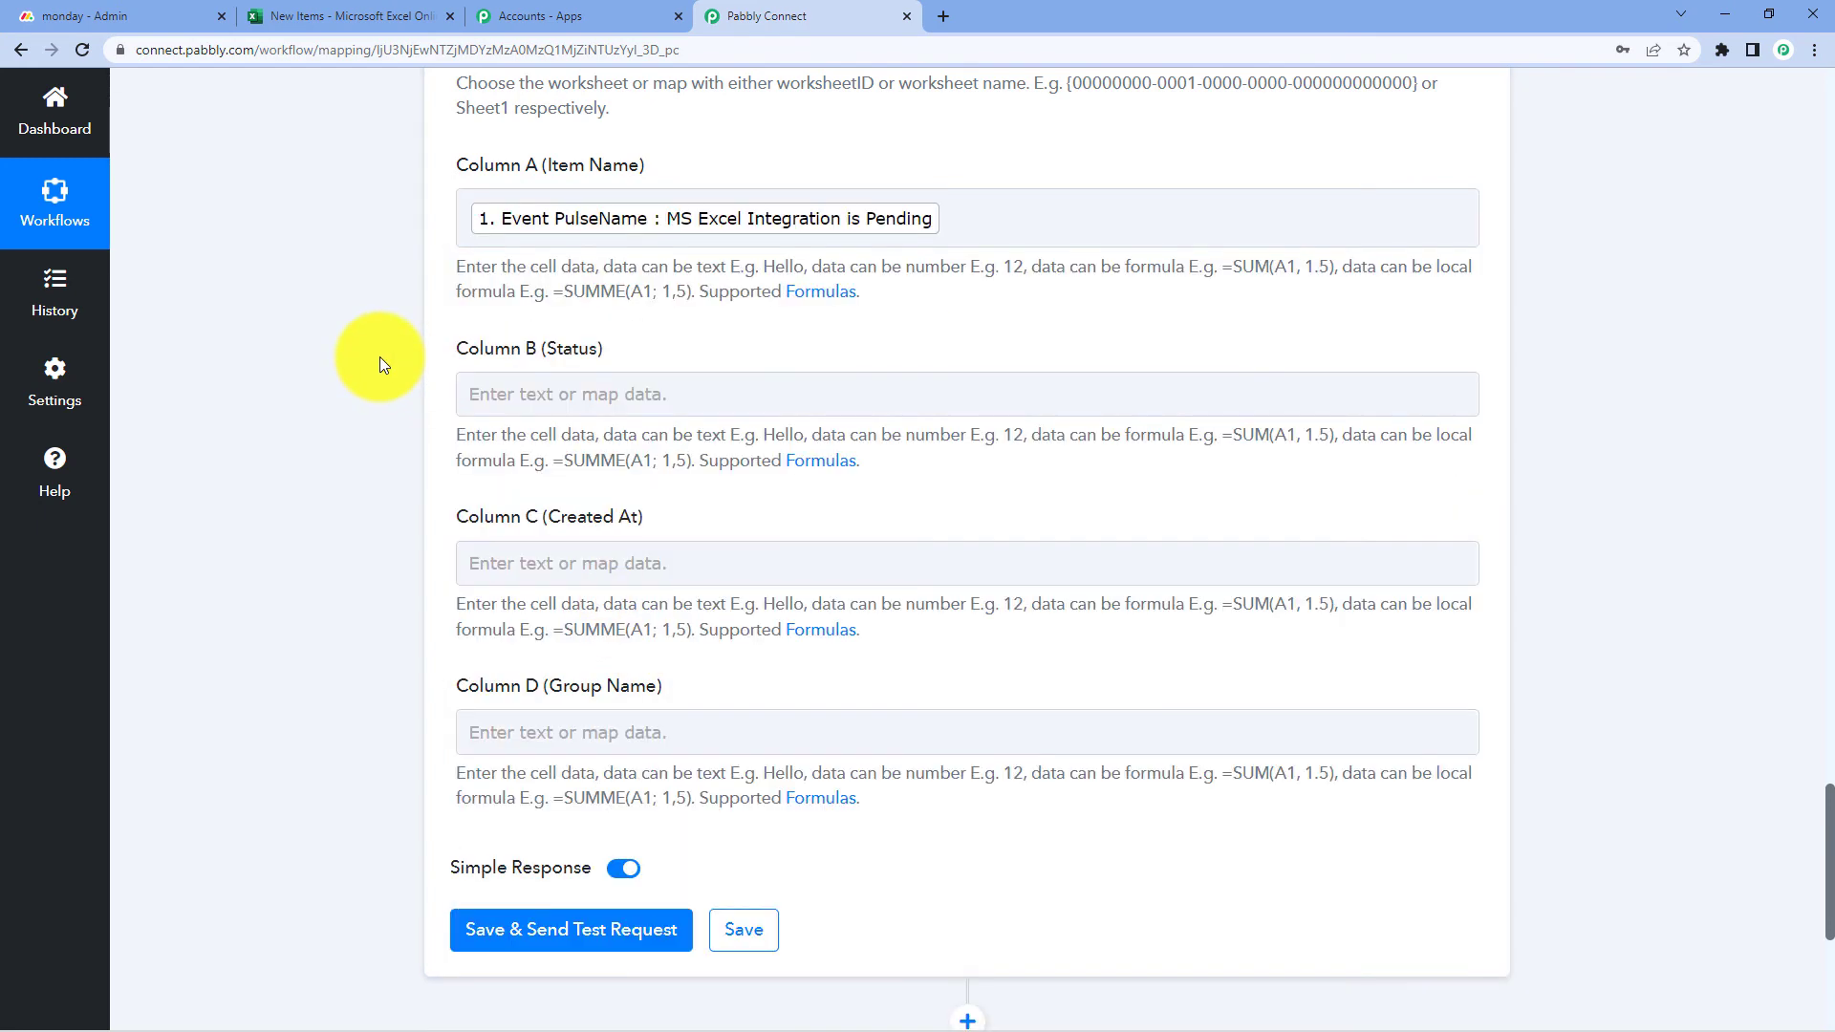
- Map Column B (Status) to Data Items 0 Column Values 1 Additional Info Label from the Get an Item step
{"action": "scroll", "coordinate": [535, 268], "scroll_direction": "down", "scroll_amount": 1}
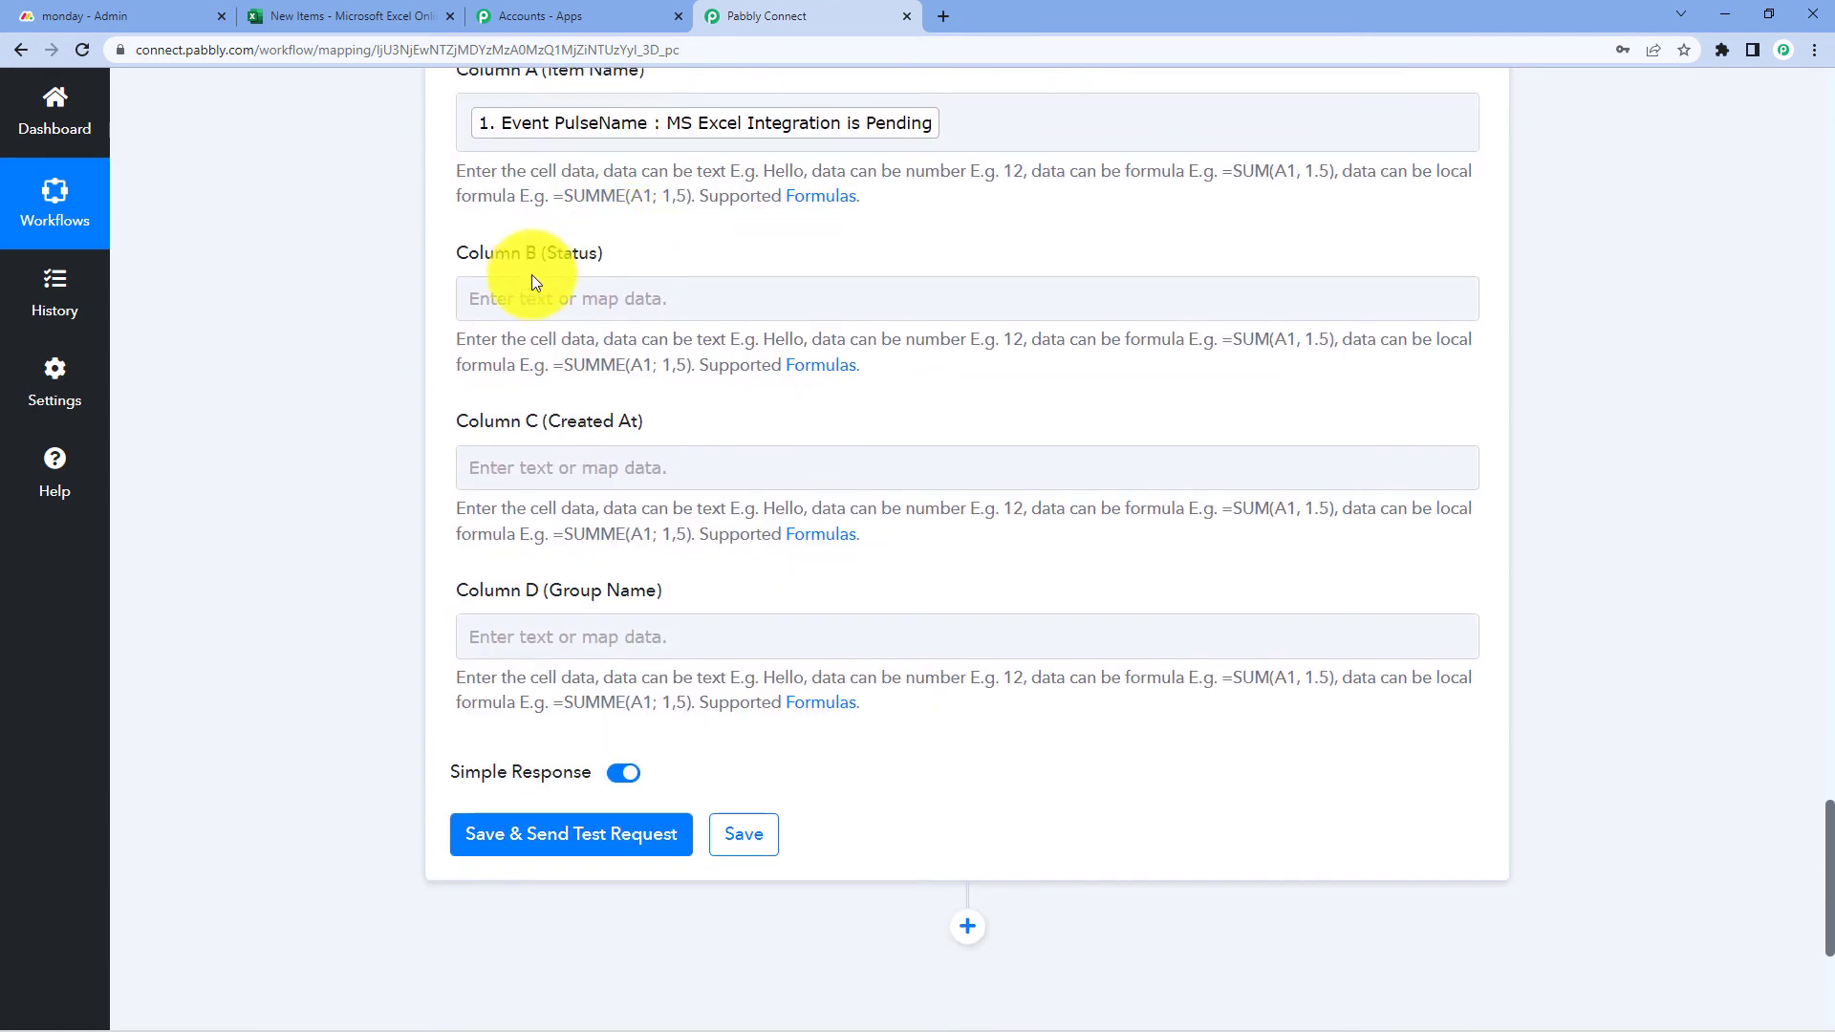
{"action": "left_click", "coordinate": [538, 292]}
{"action": "left_click", "coordinate": [530, 296]}
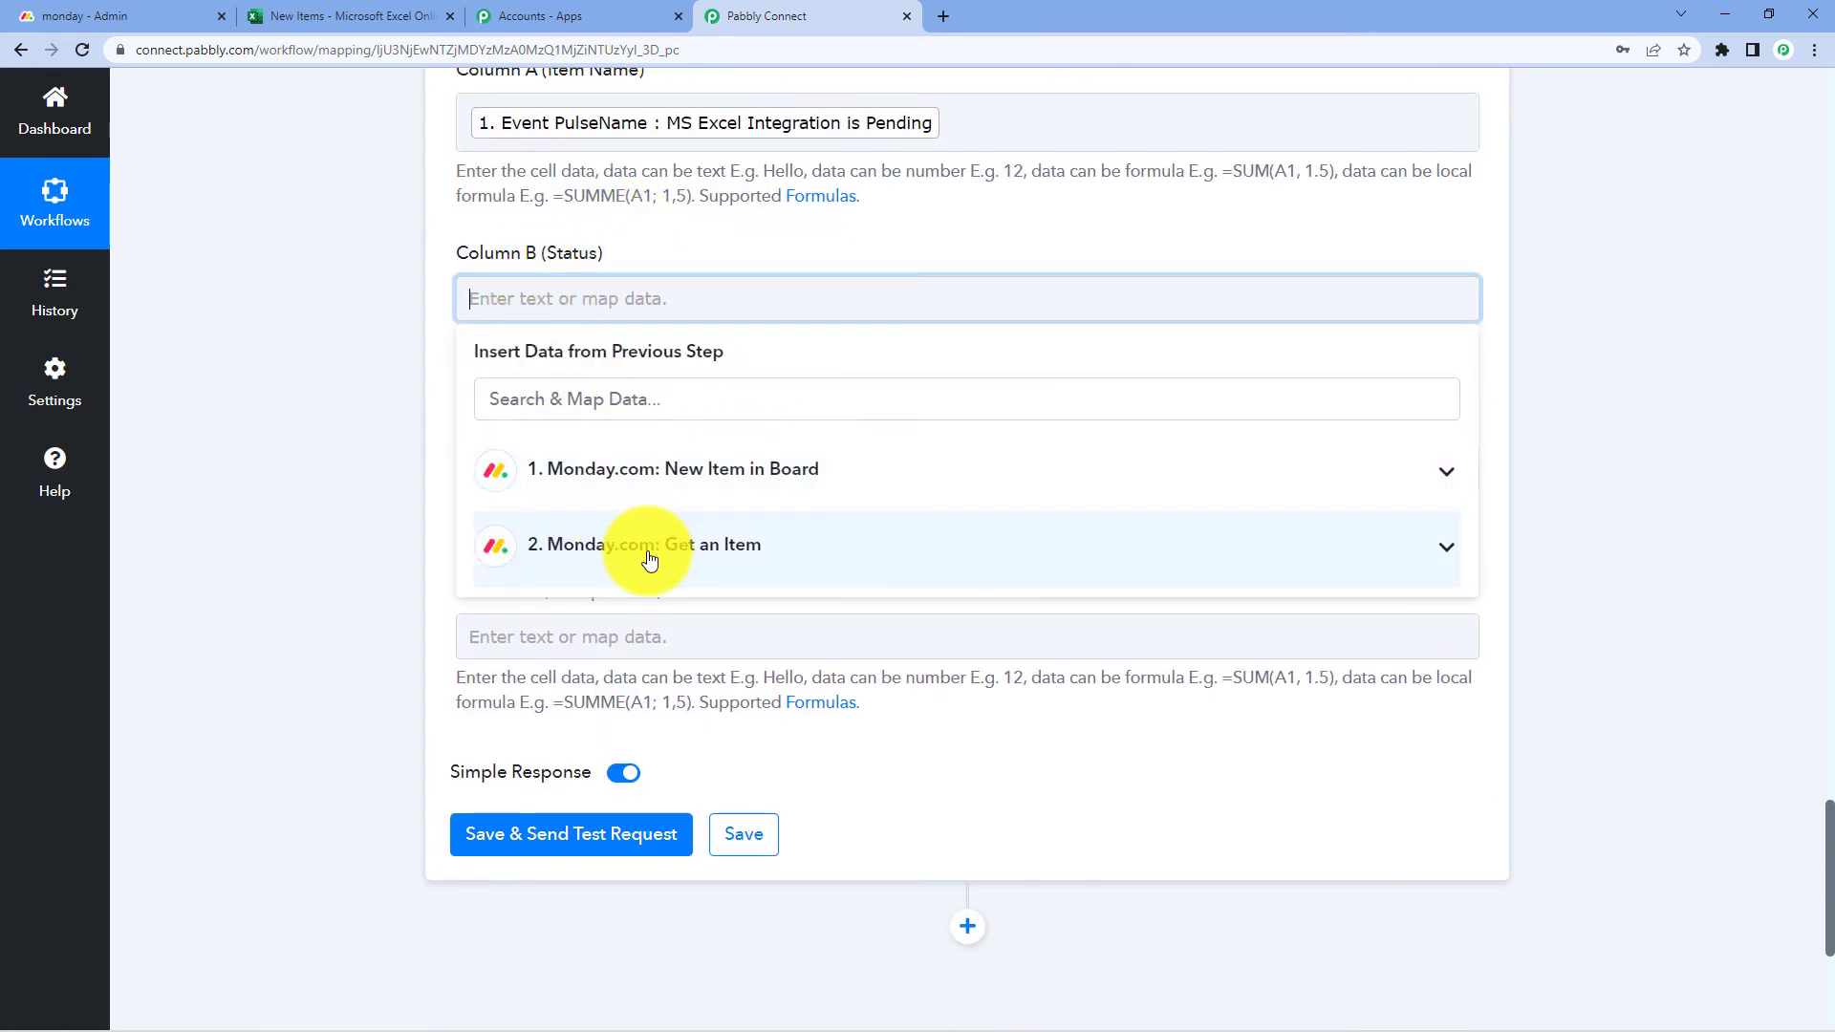
{"action": "left_click", "coordinate": [675, 572]}
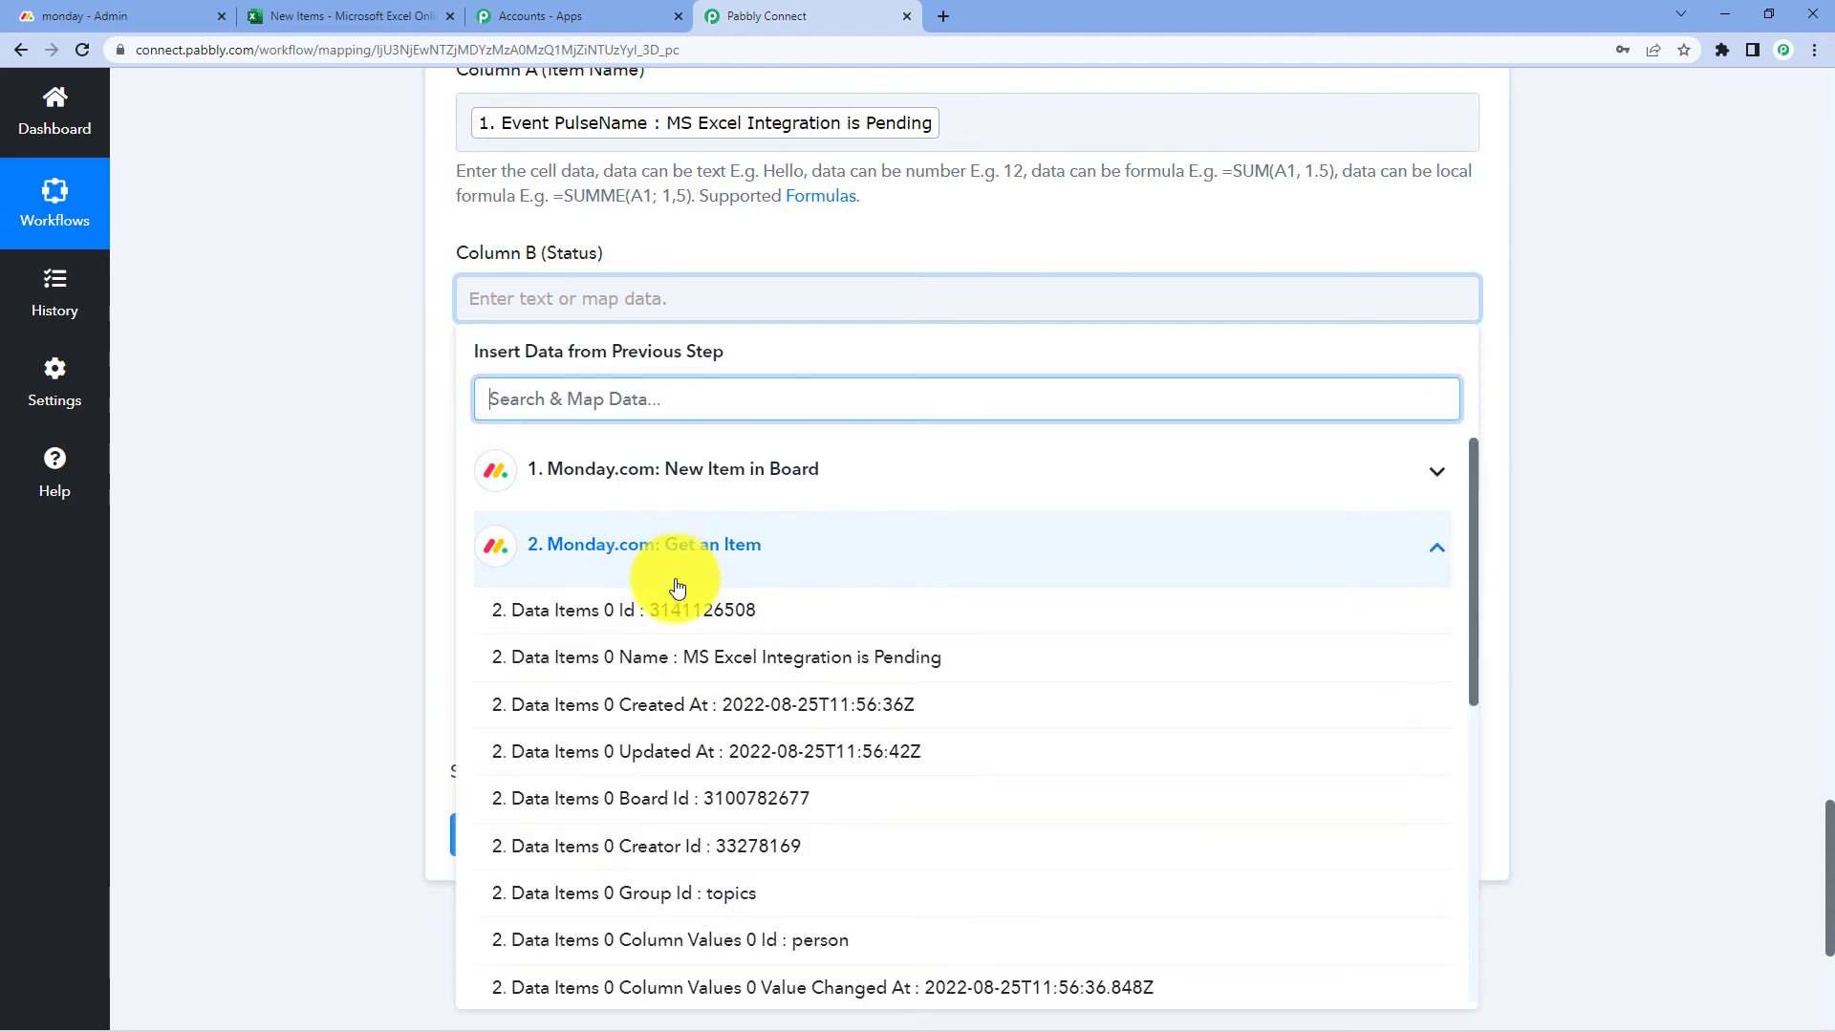
{"action": "scroll", "coordinate": [677, 595], "scroll_direction": "down", "scroll_amount": 5}
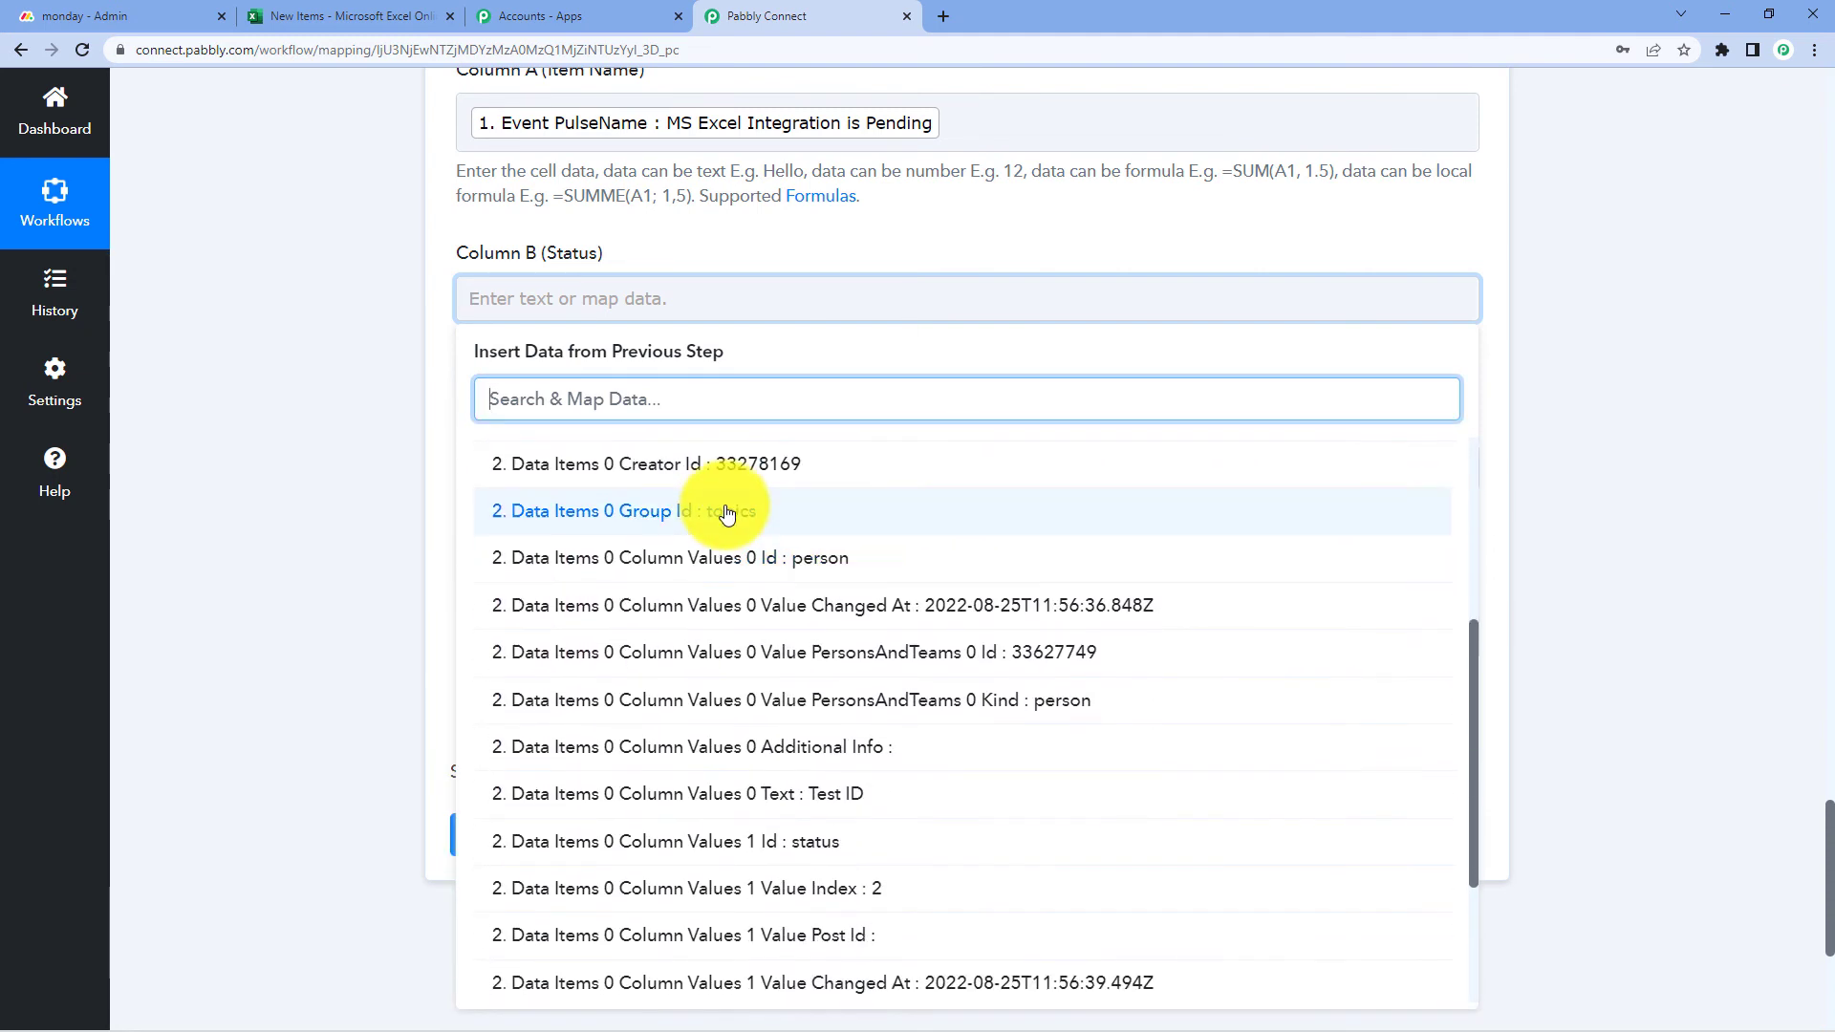
{"action": "scroll", "coordinate": [691, 570], "scroll_direction": "down", "scroll_amount": 3}
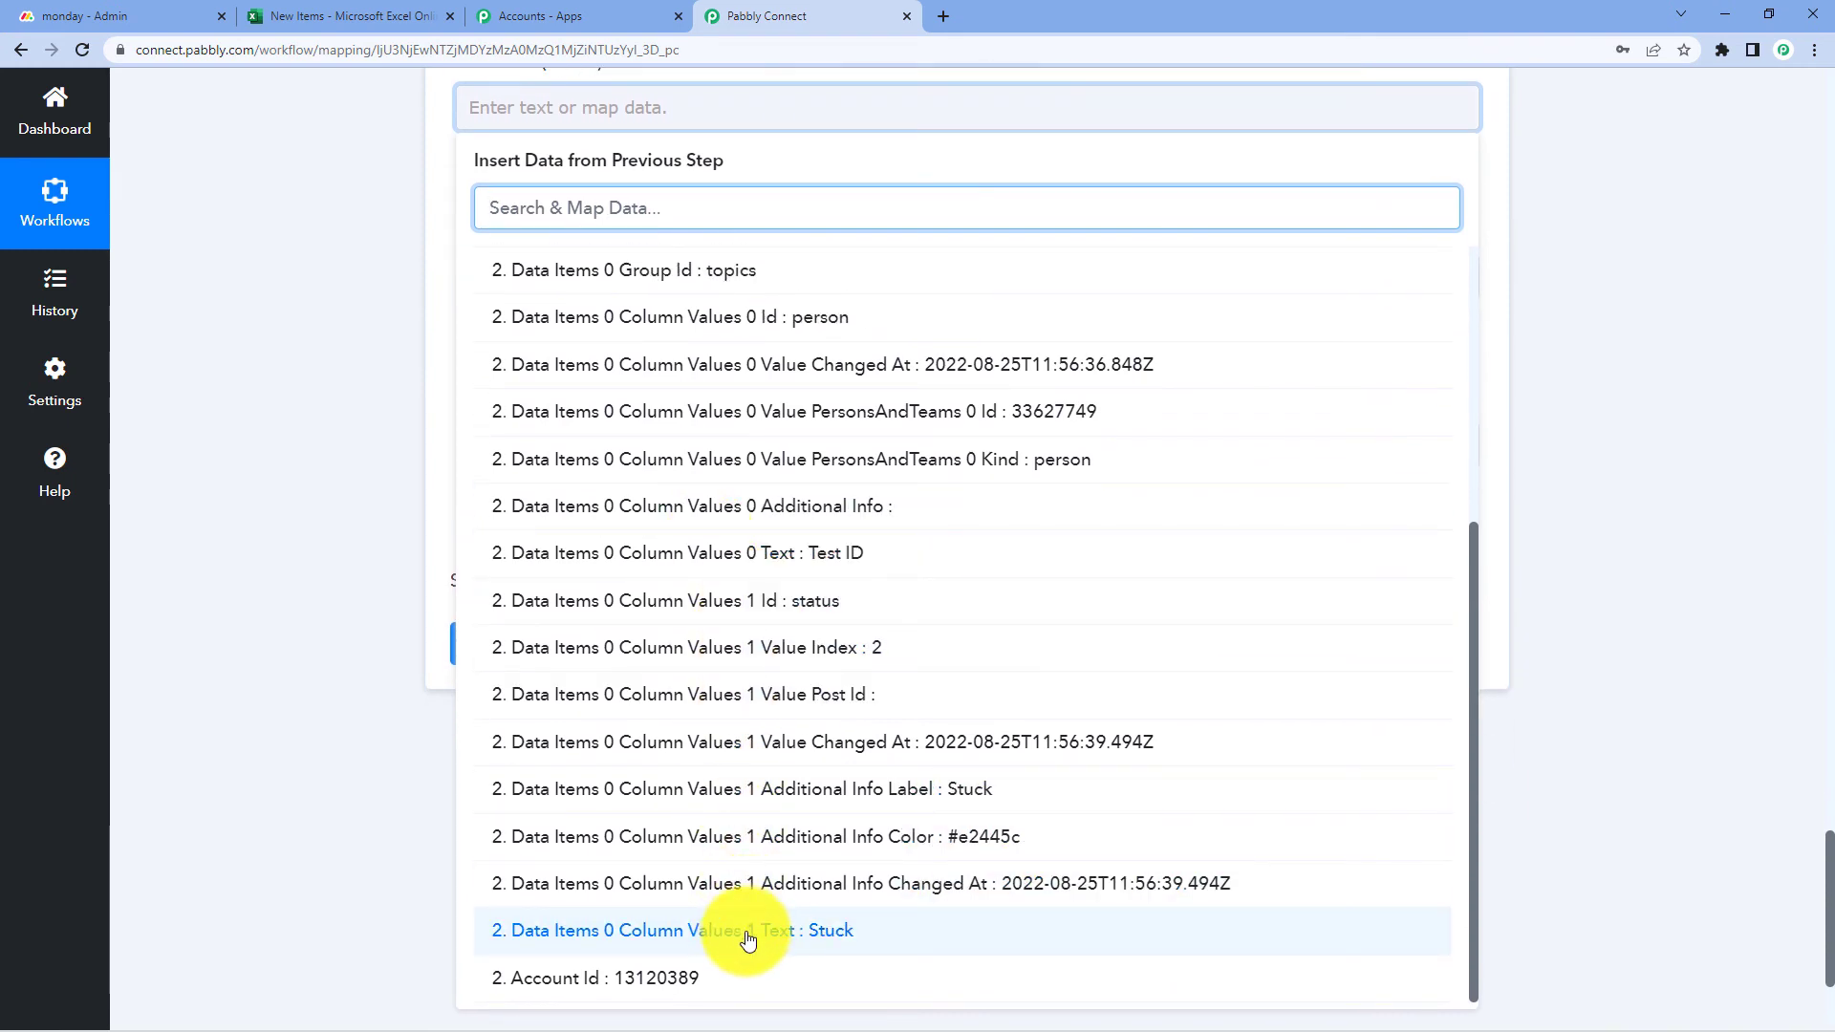
{"action": "left_click", "coordinate": [829, 793]}
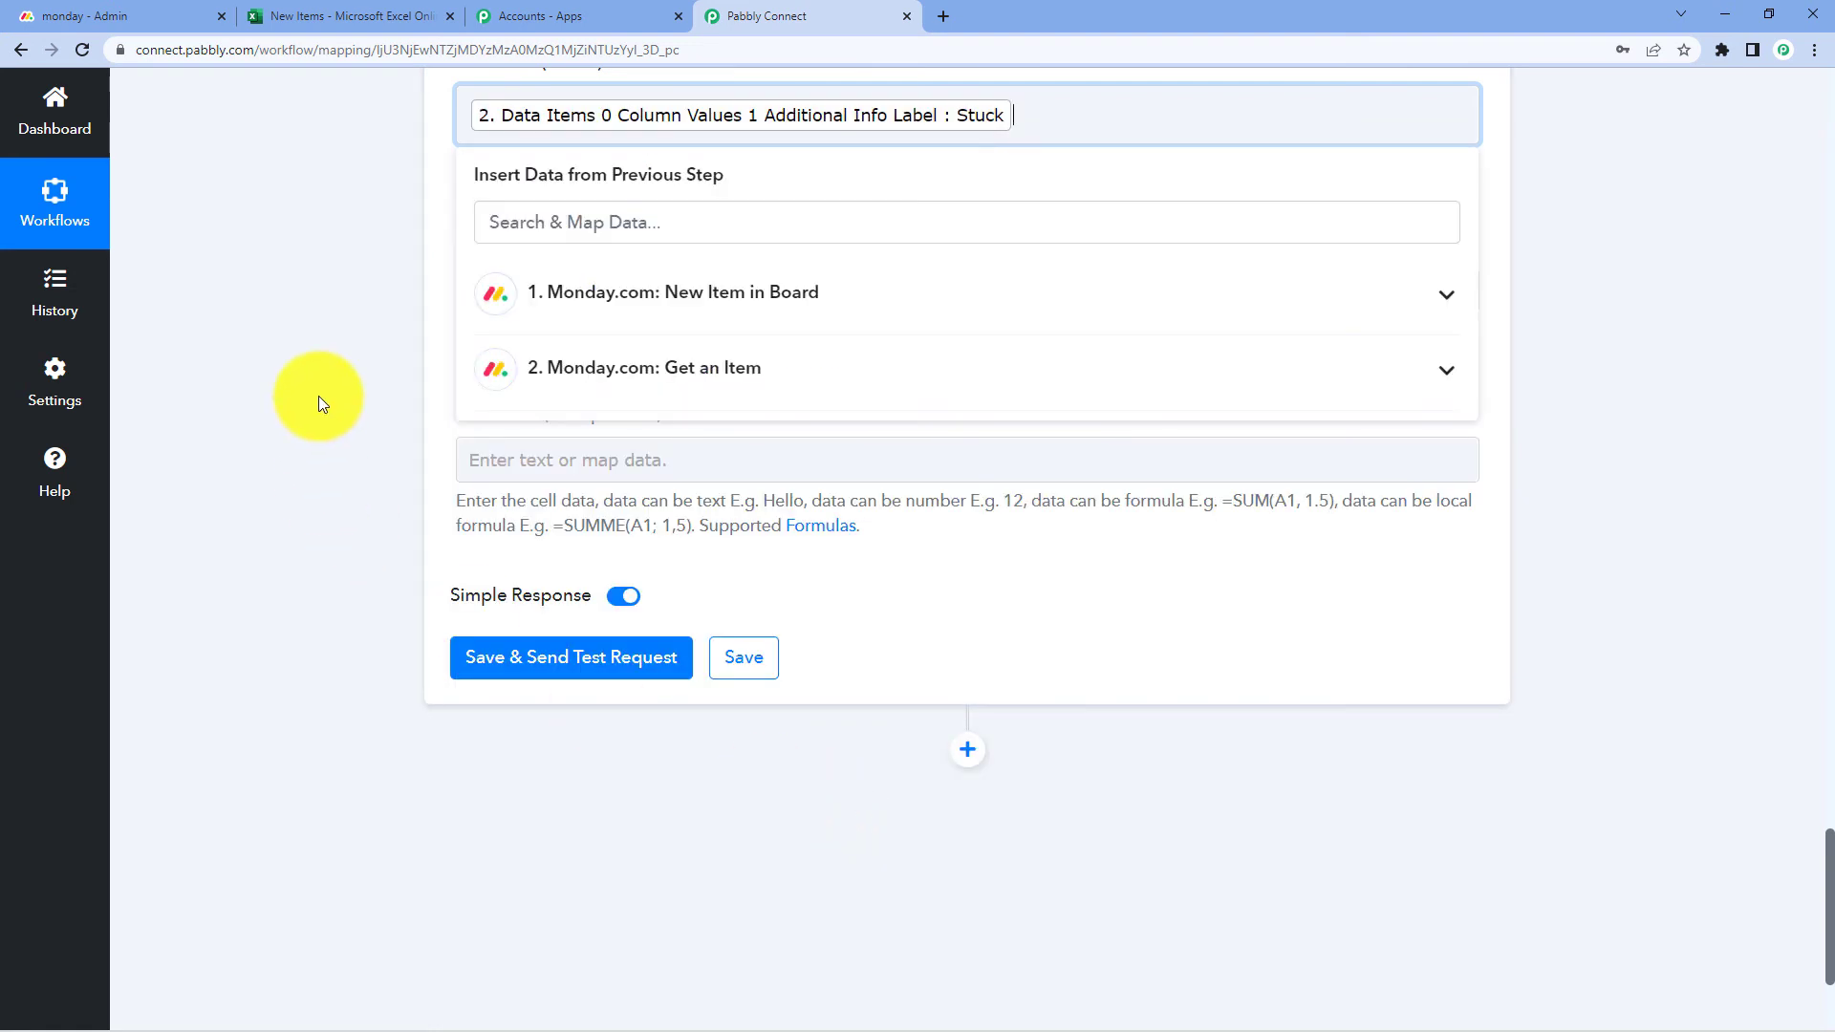
{"action": "left_click", "coordinate": [381, 307]}
{"action": "scroll", "coordinate": [380, 308], "scroll_direction": "up", "scroll_amount": 1}
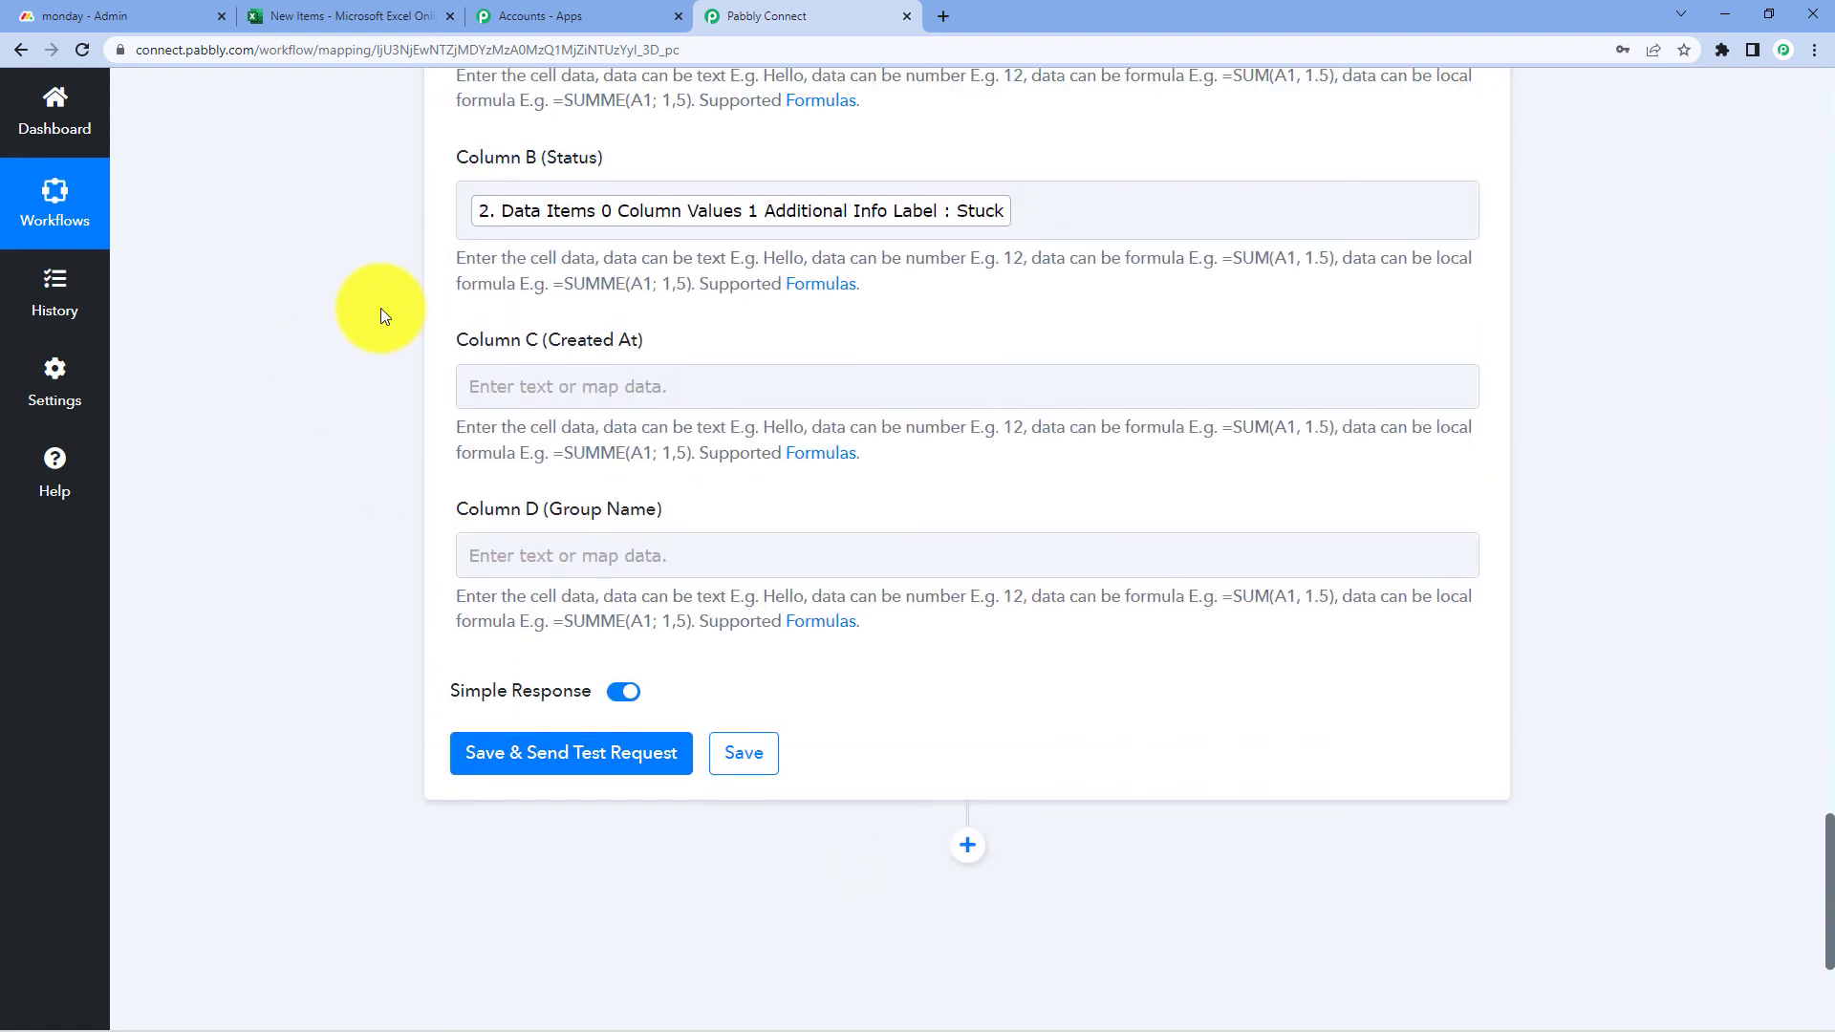
- Map Column C (Created At) to Data Items 0 Created At from the Get an Item step
{"action": "left_click", "coordinate": [523, 387]}
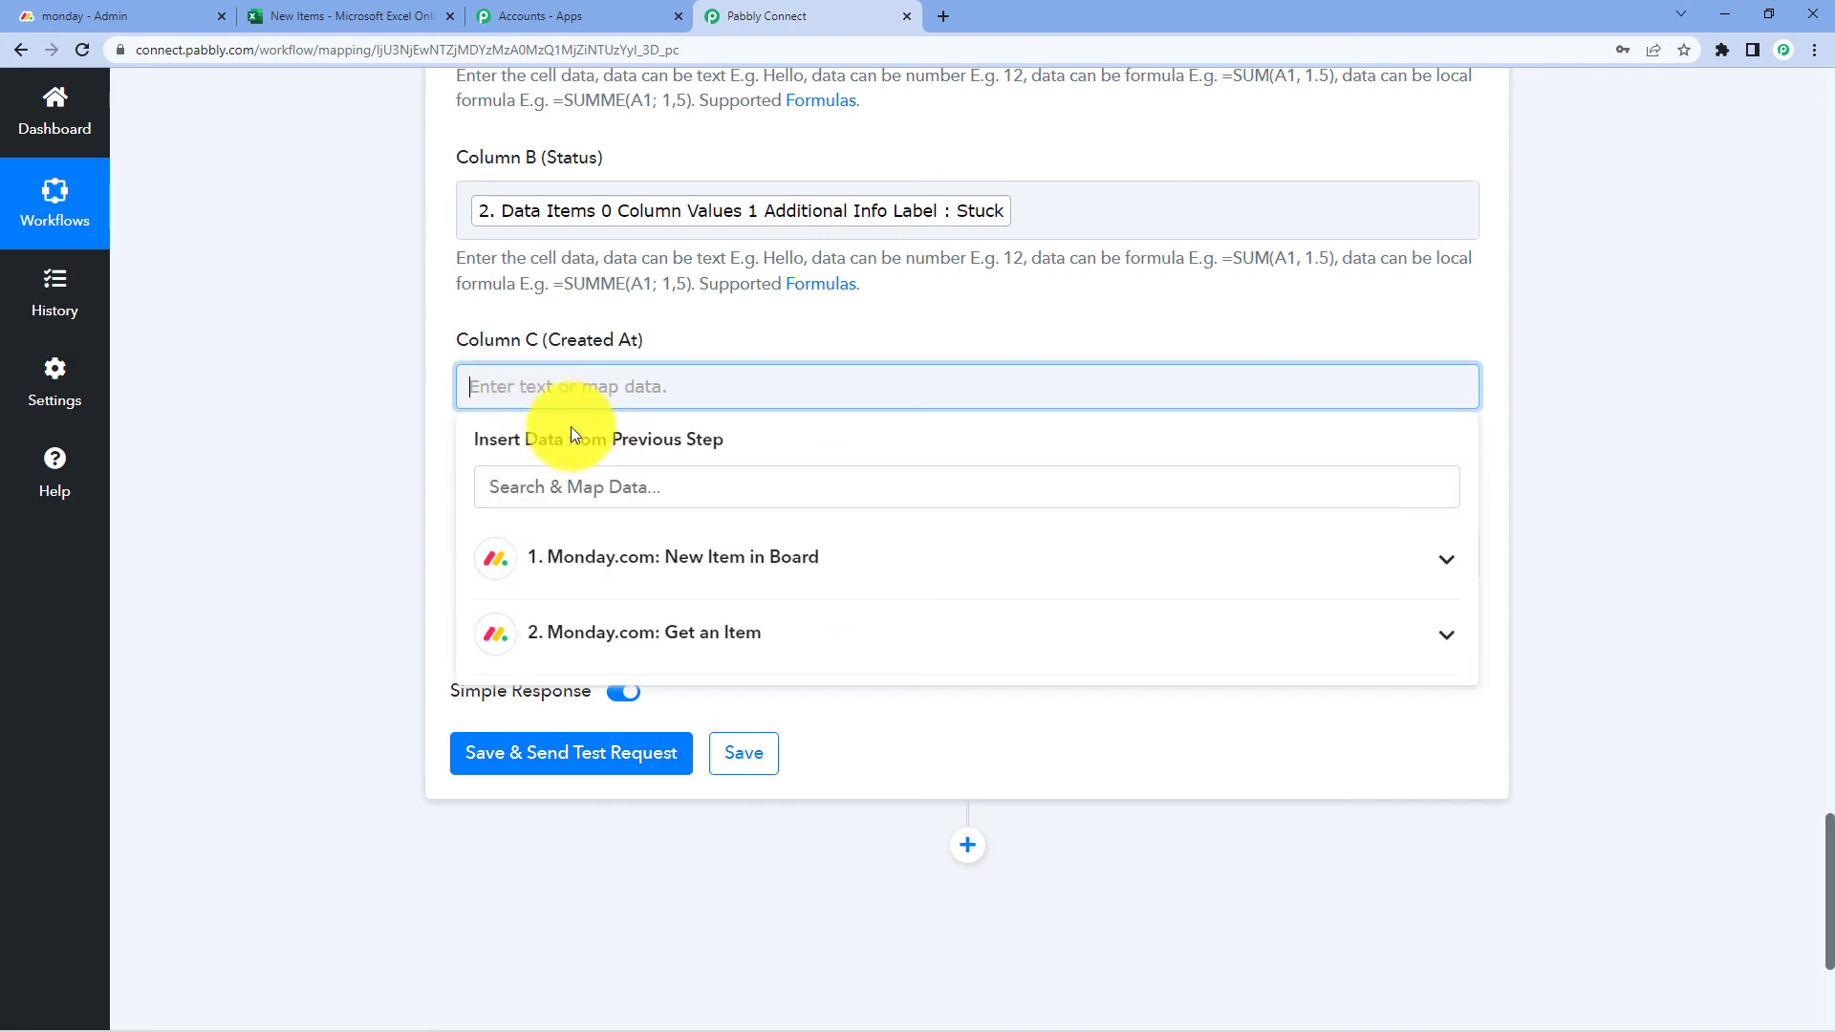
{"action": "left_click", "coordinate": [594, 623]}
{"action": "scroll", "coordinate": [384, 587], "scroll_direction": "down", "scroll_amount": 4}
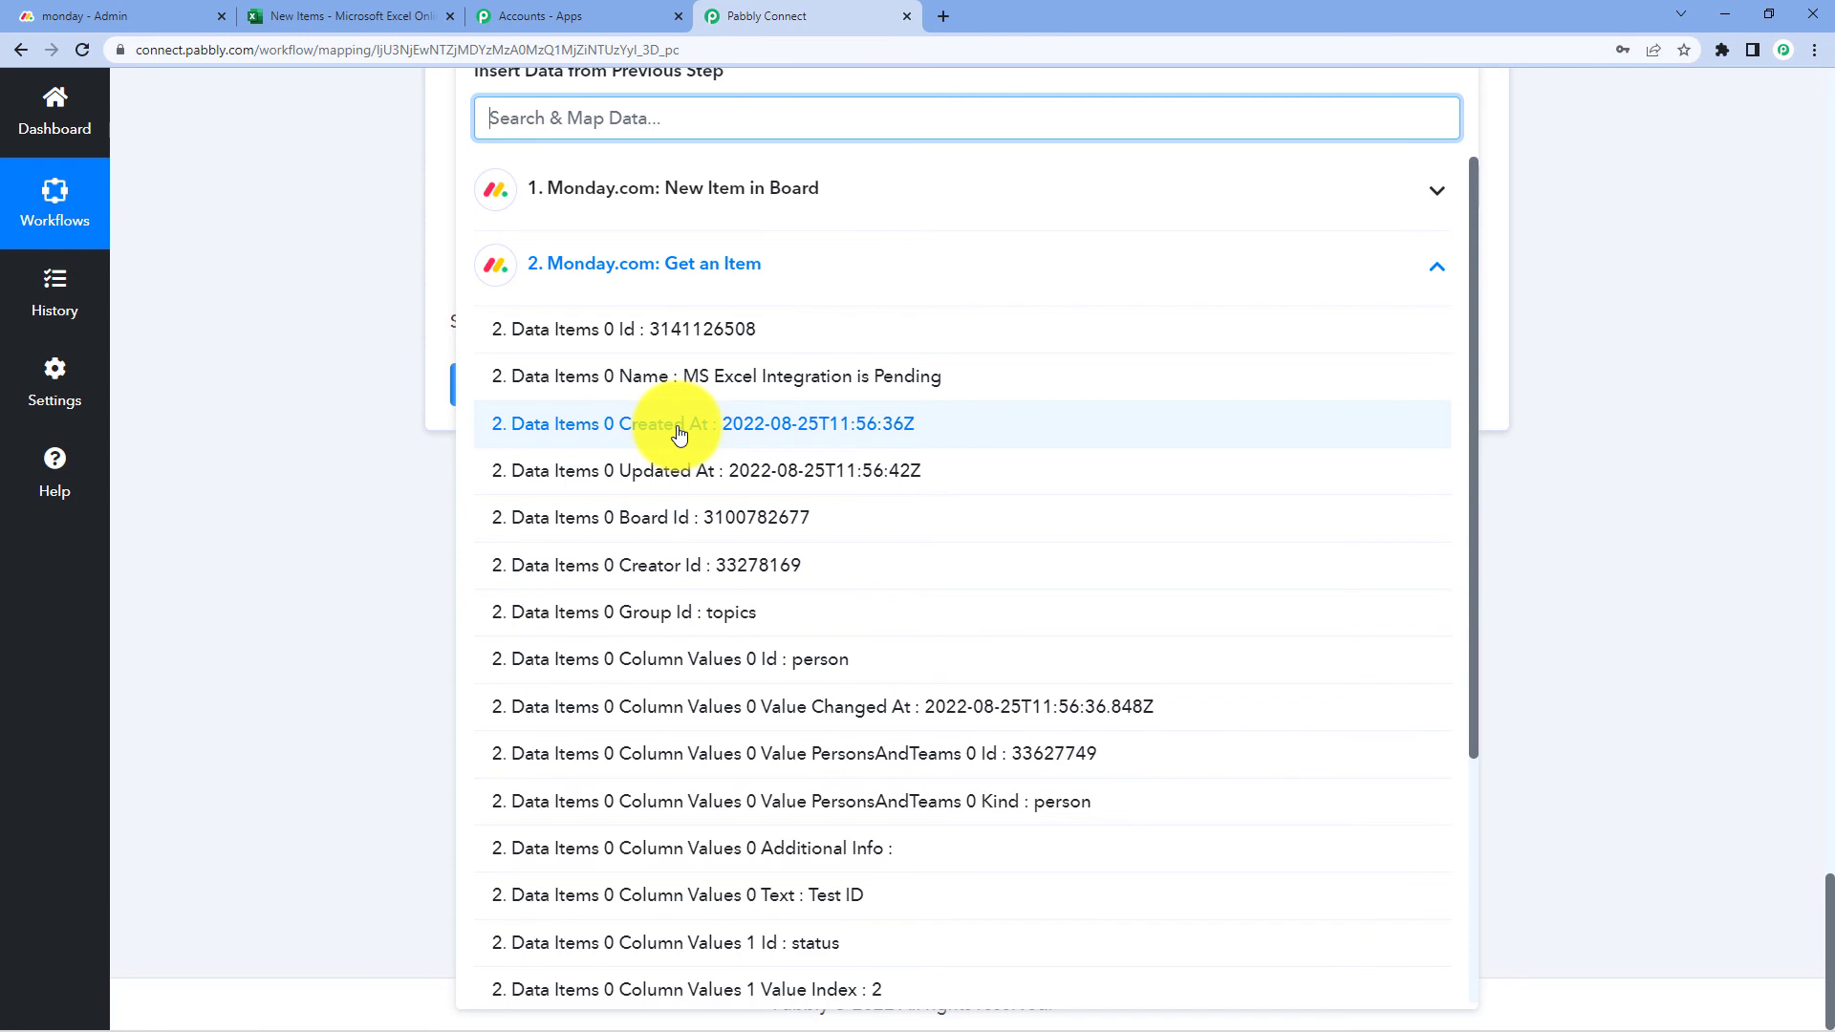
{"action": "left_click", "coordinate": [679, 431]}
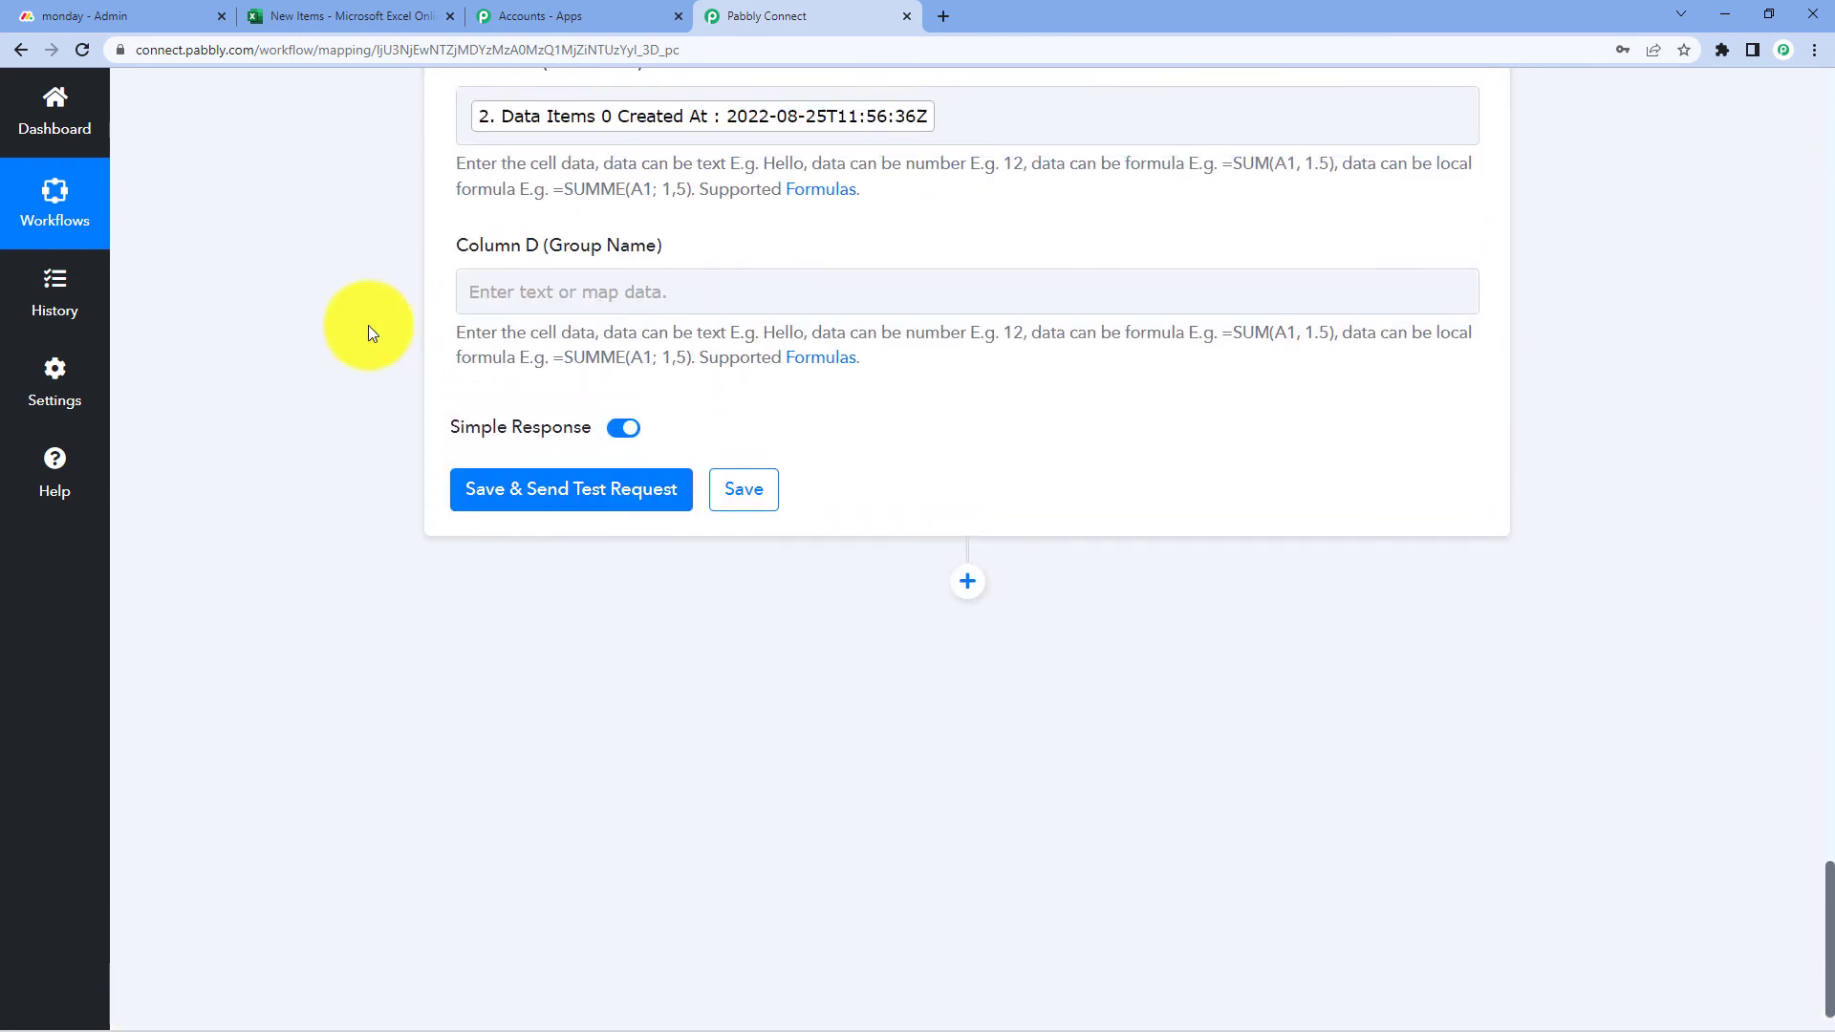
- Map Column D (Group Name) to Event GroupName from New Item in Board, check the group on the Monday.com board, and return to Pabbly Connect
{"action": "scroll", "coordinate": [440, 383], "scroll_direction": "up", "scroll_amount": 1}
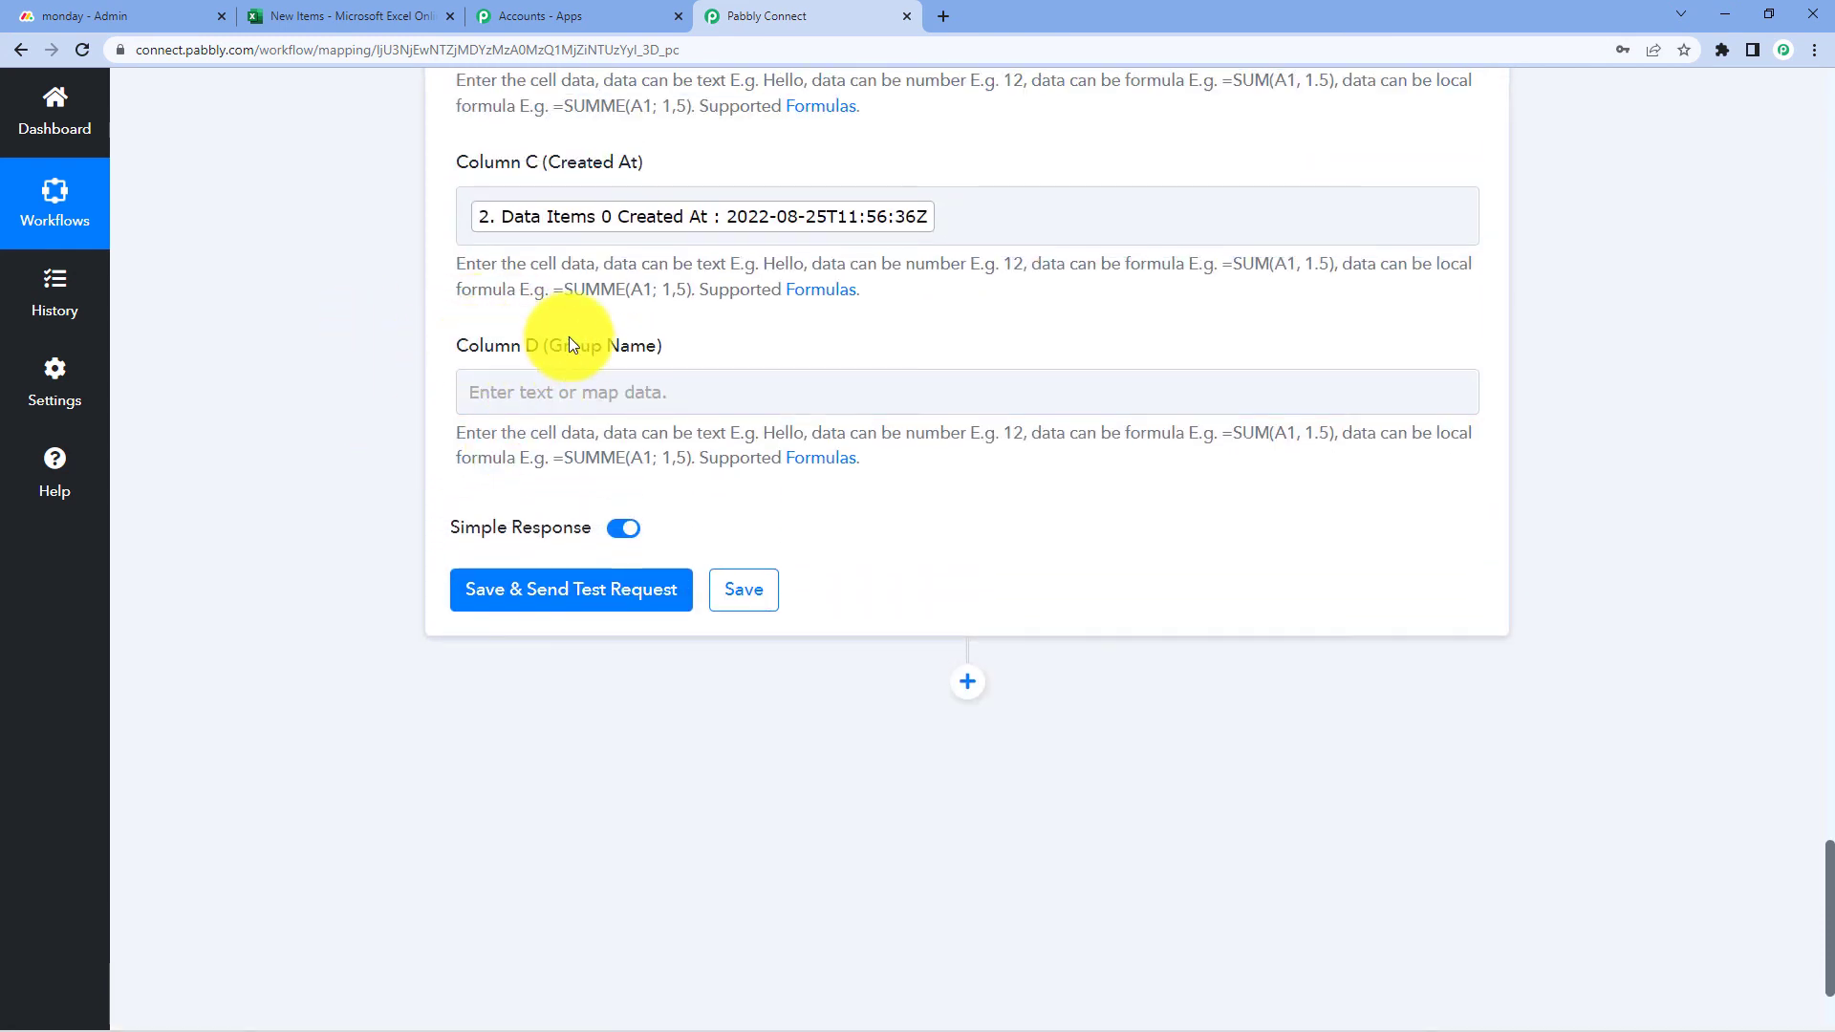
{"action": "left_click", "coordinate": [508, 383]}
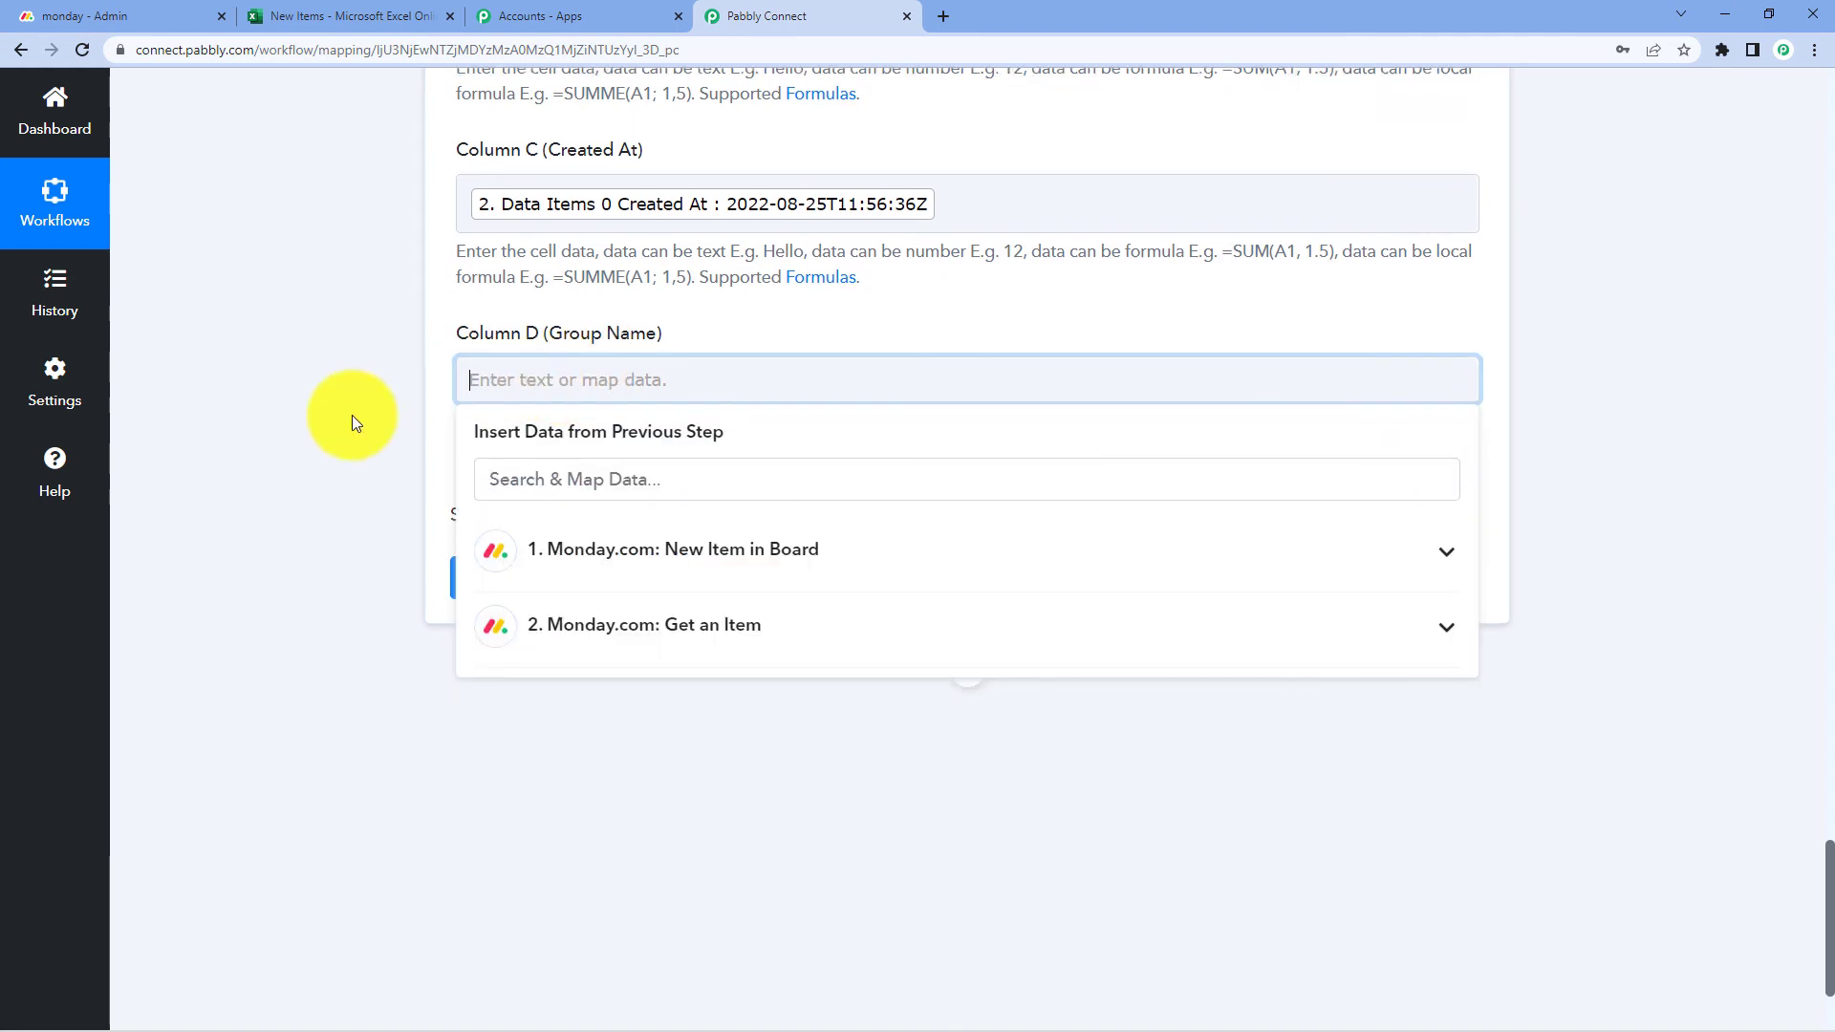
{"action": "scroll", "coordinate": [351, 414], "scroll_direction": "down", "scroll_amount": 2}
{"action": "left_click", "coordinate": [695, 367]}
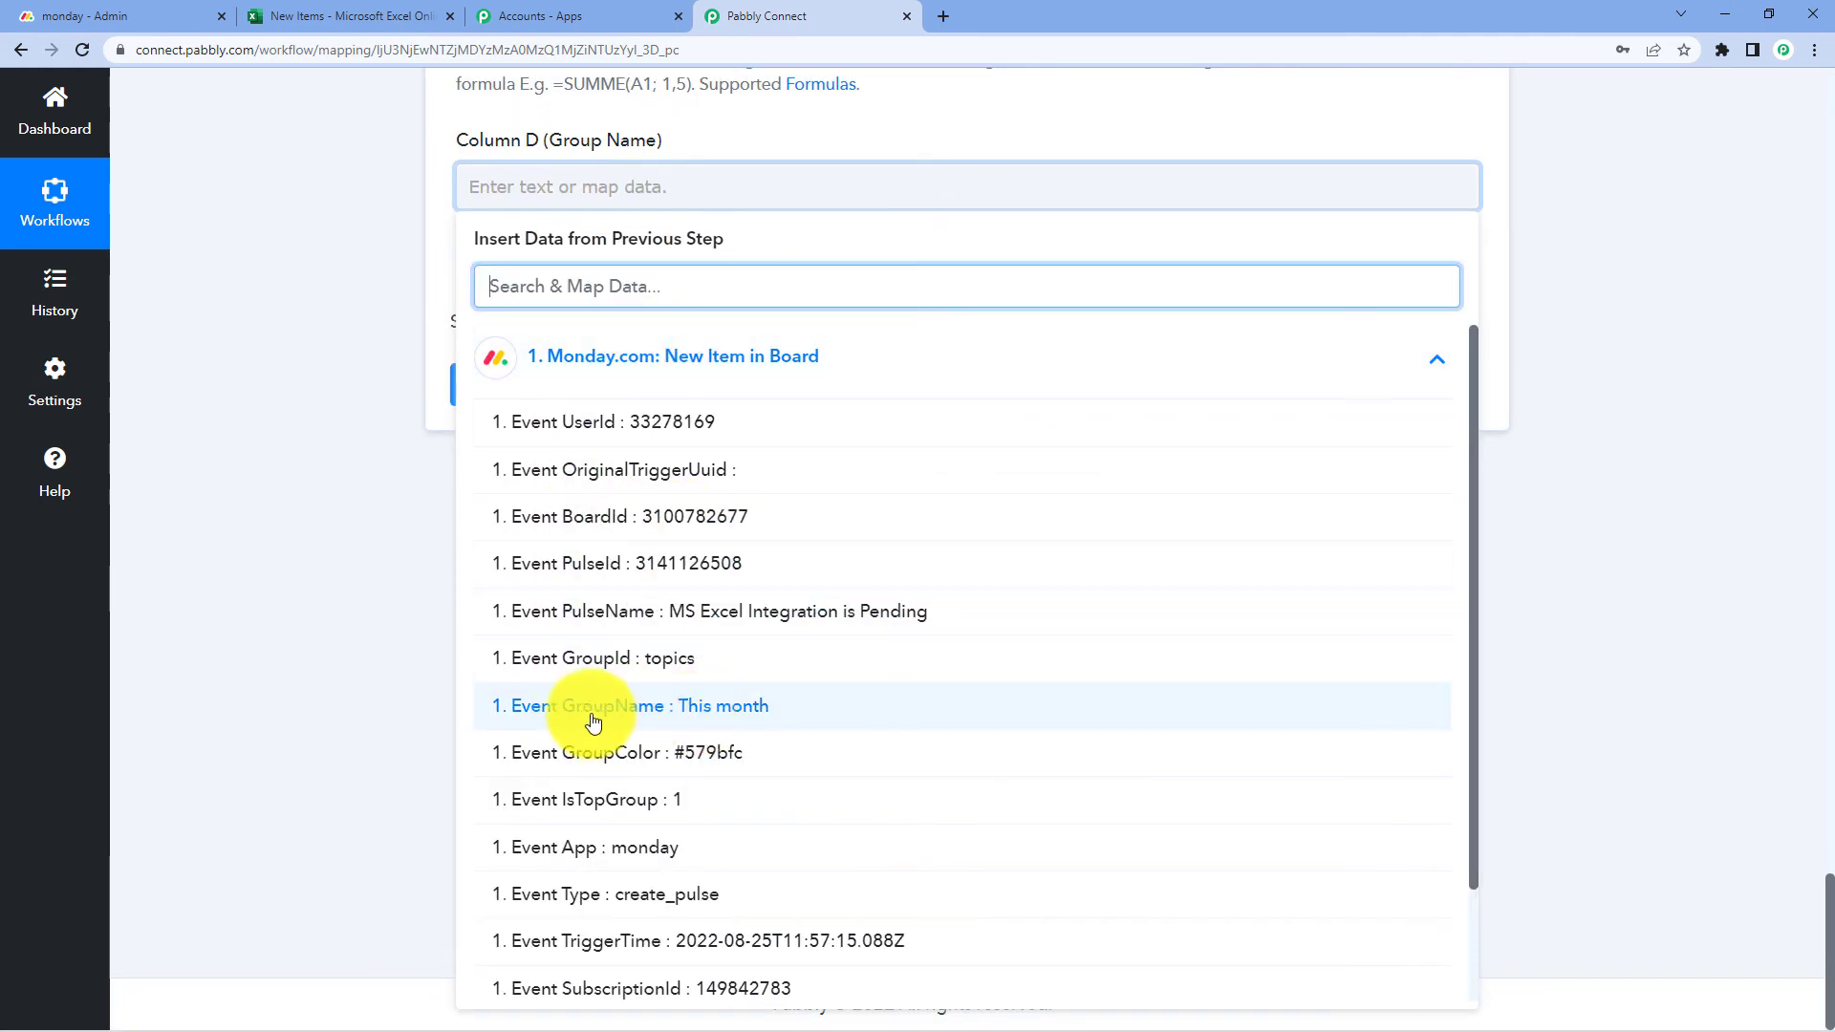
{"action": "left_click", "coordinate": [648, 718]}
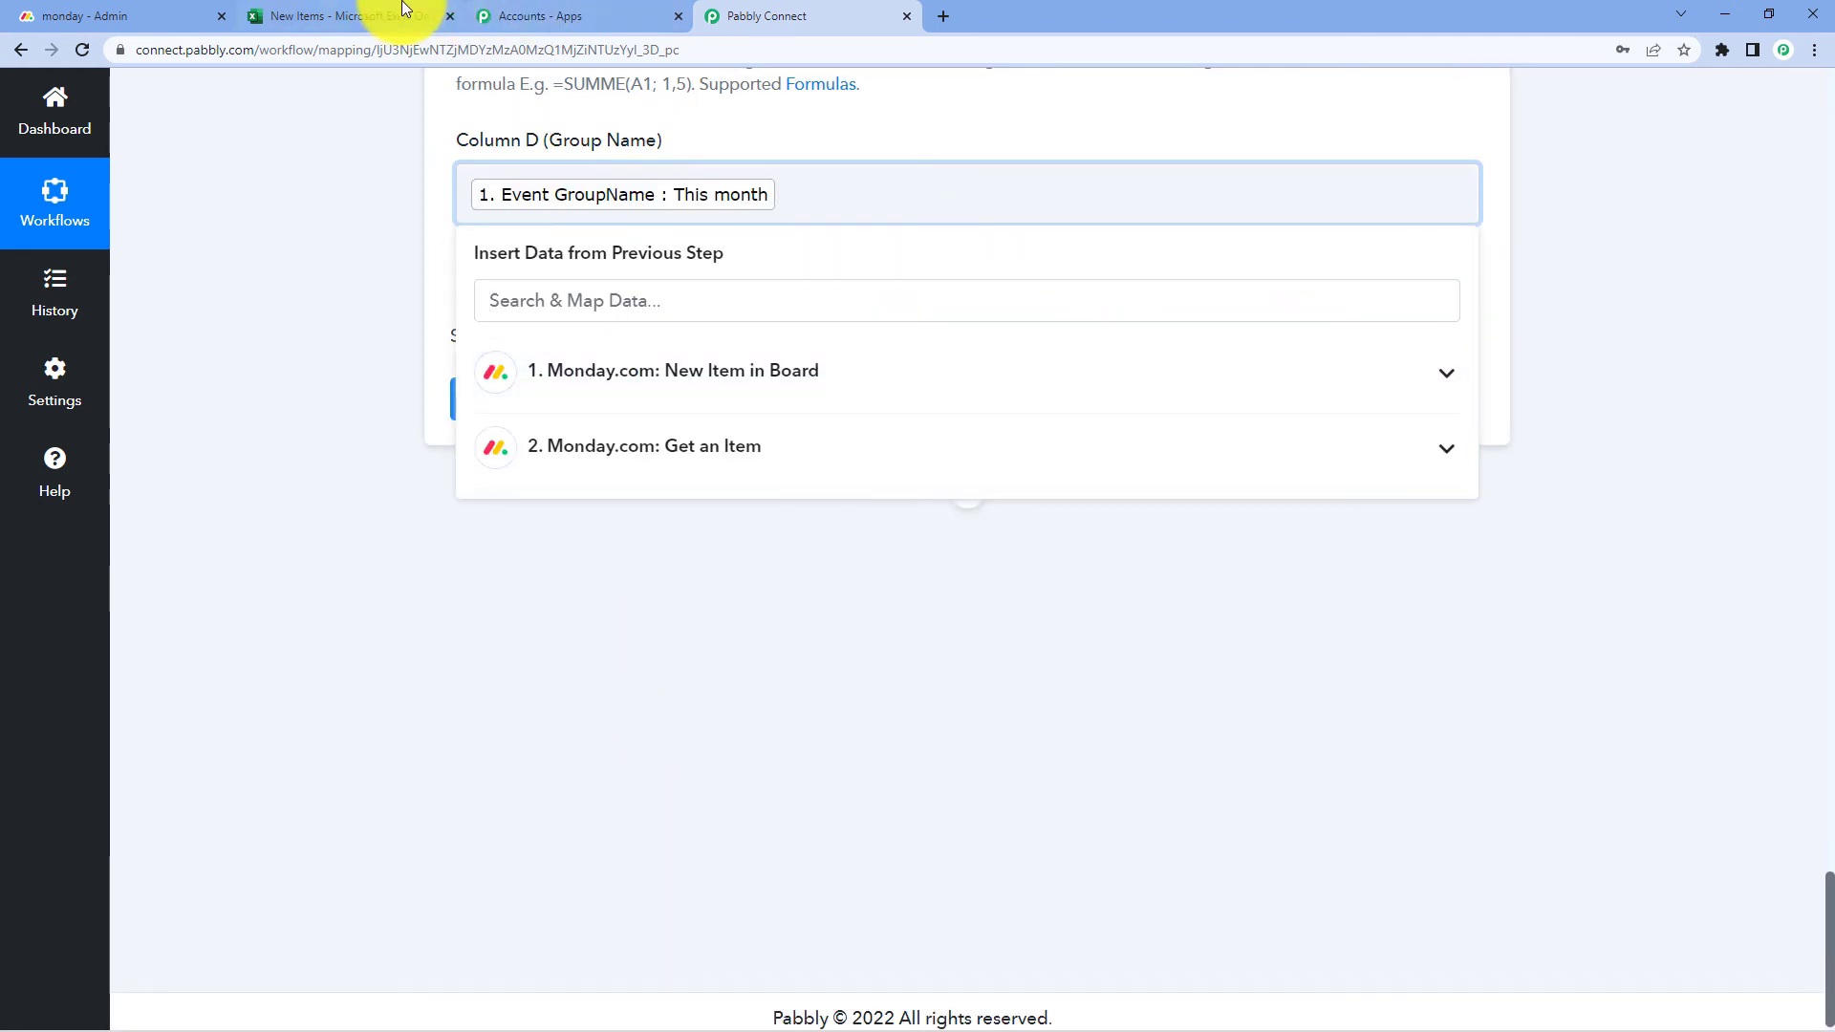
{"action": "left_click", "coordinate": [114, 16]}
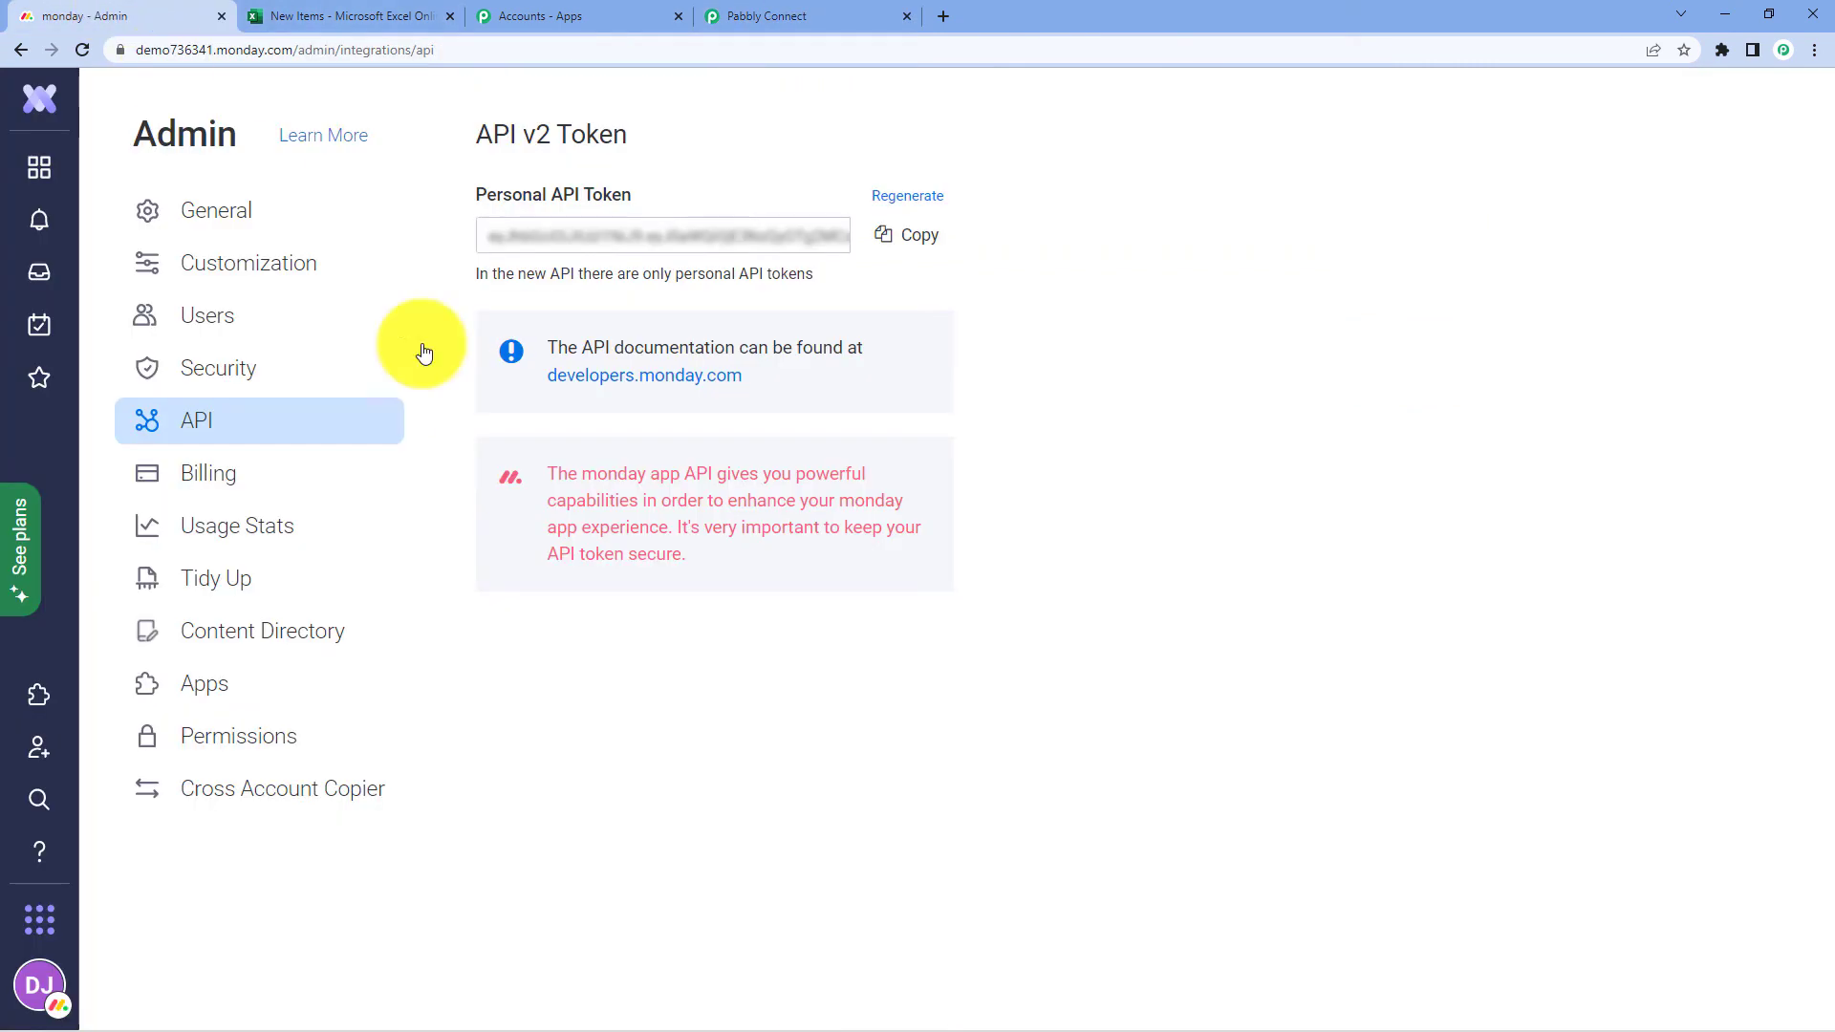
{"action": "left_click", "coordinate": [39, 169]}
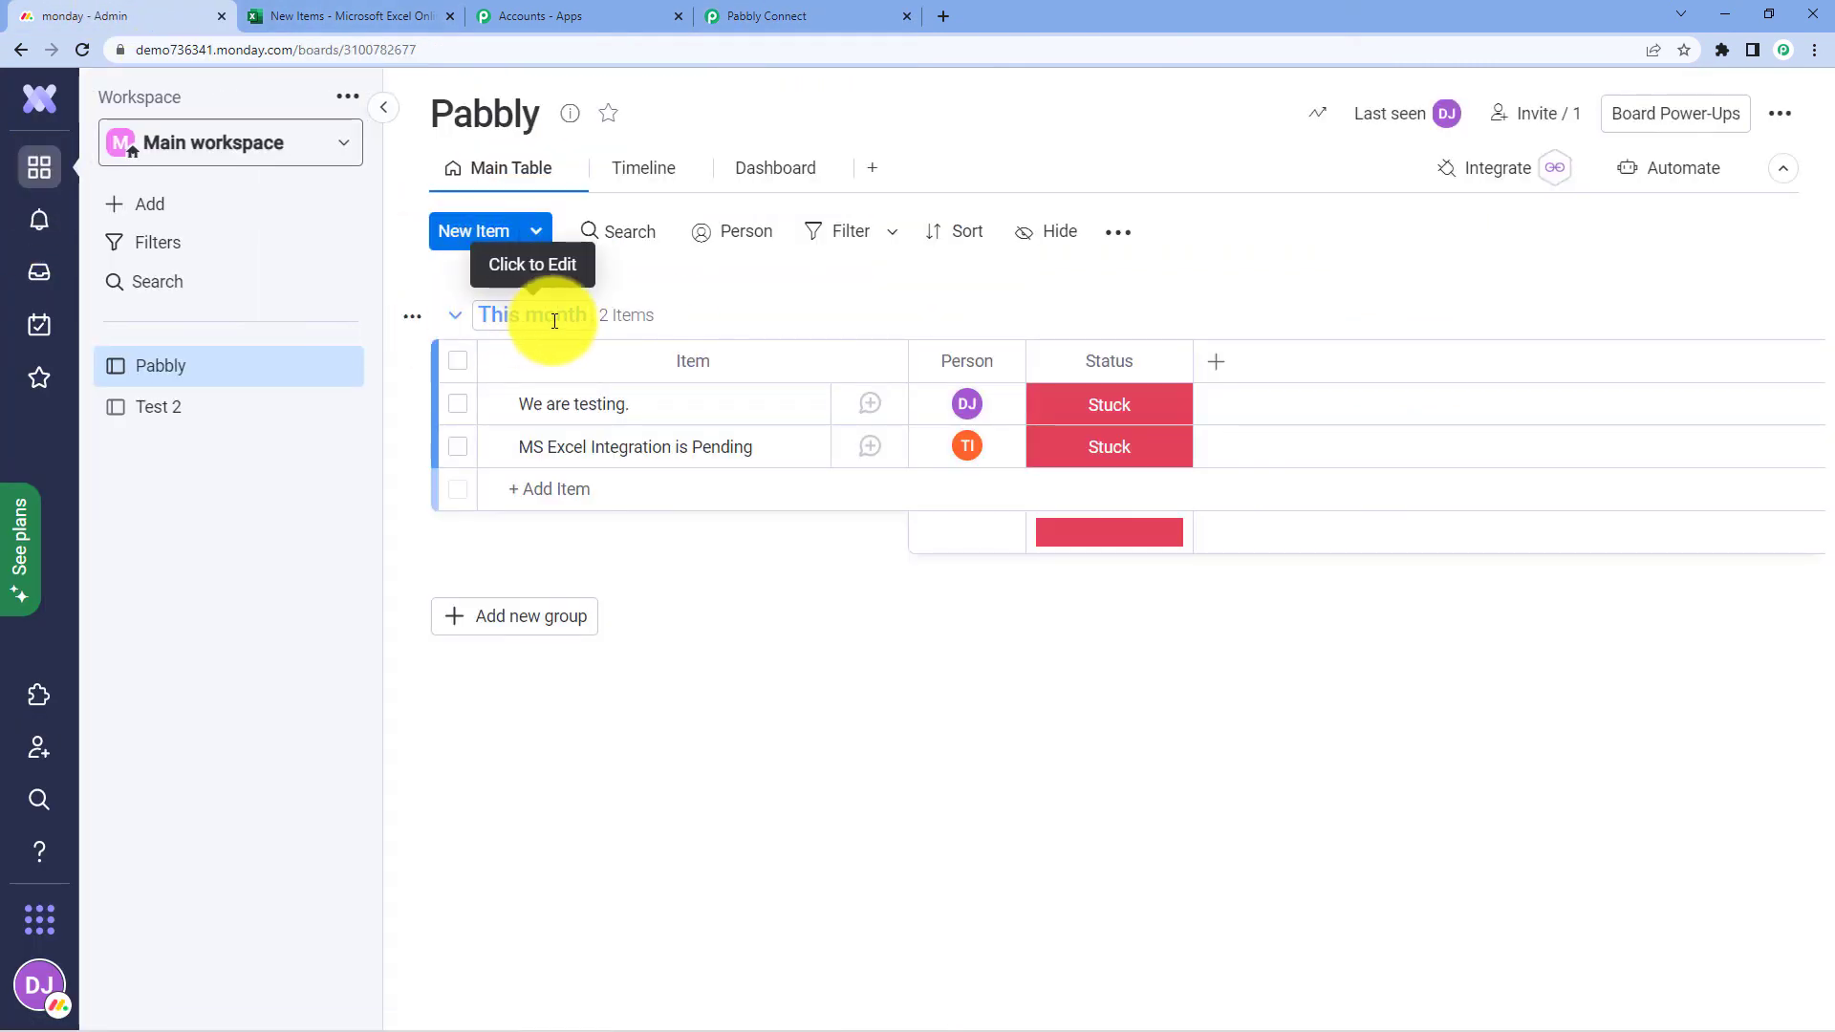
{"action": "left_click", "coordinate": [819, 10]}
{"action": "left_click", "coordinate": [398, 308]}
- Review the column mappings, save the Add Row To Worksheet action with a test request, and look through the received response
{"action": "scroll", "coordinate": [404, 302], "scroll_direction": "up", "scroll_amount": 3}
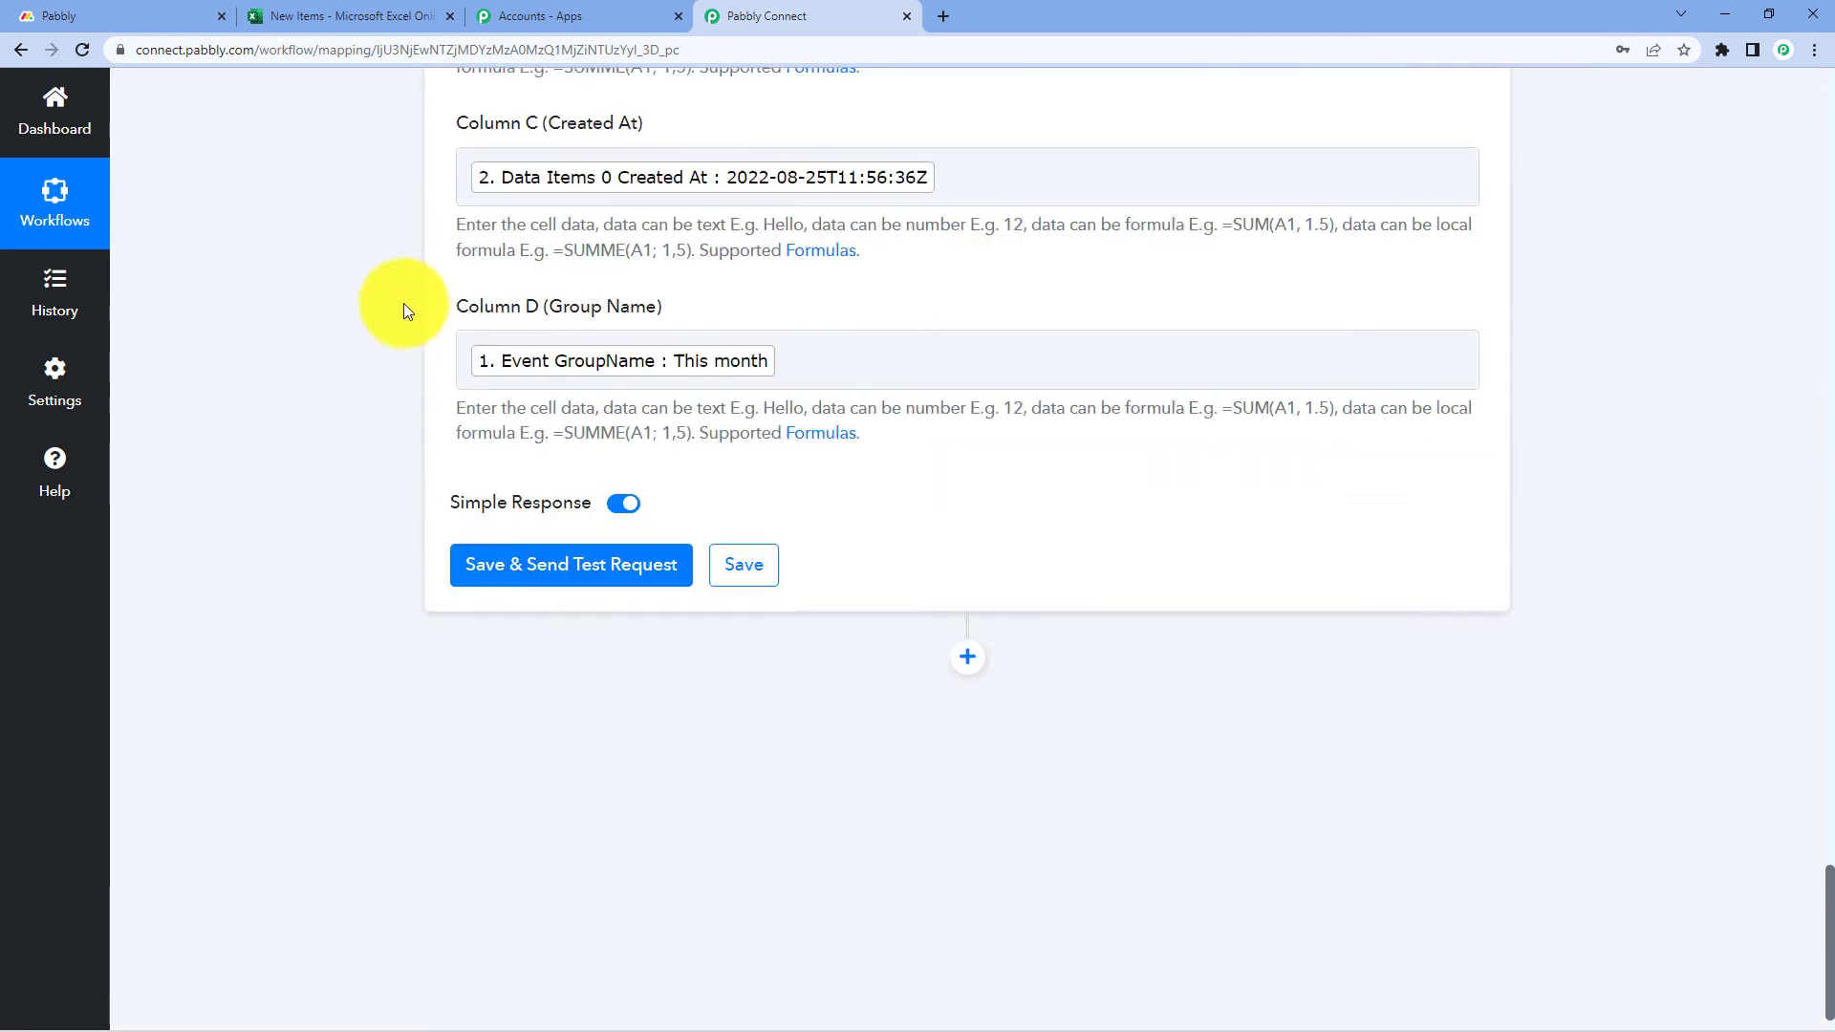
{"action": "scroll", "coordinate": [438, 341], "scroll_direction": "up", "scroll_amount": 1}
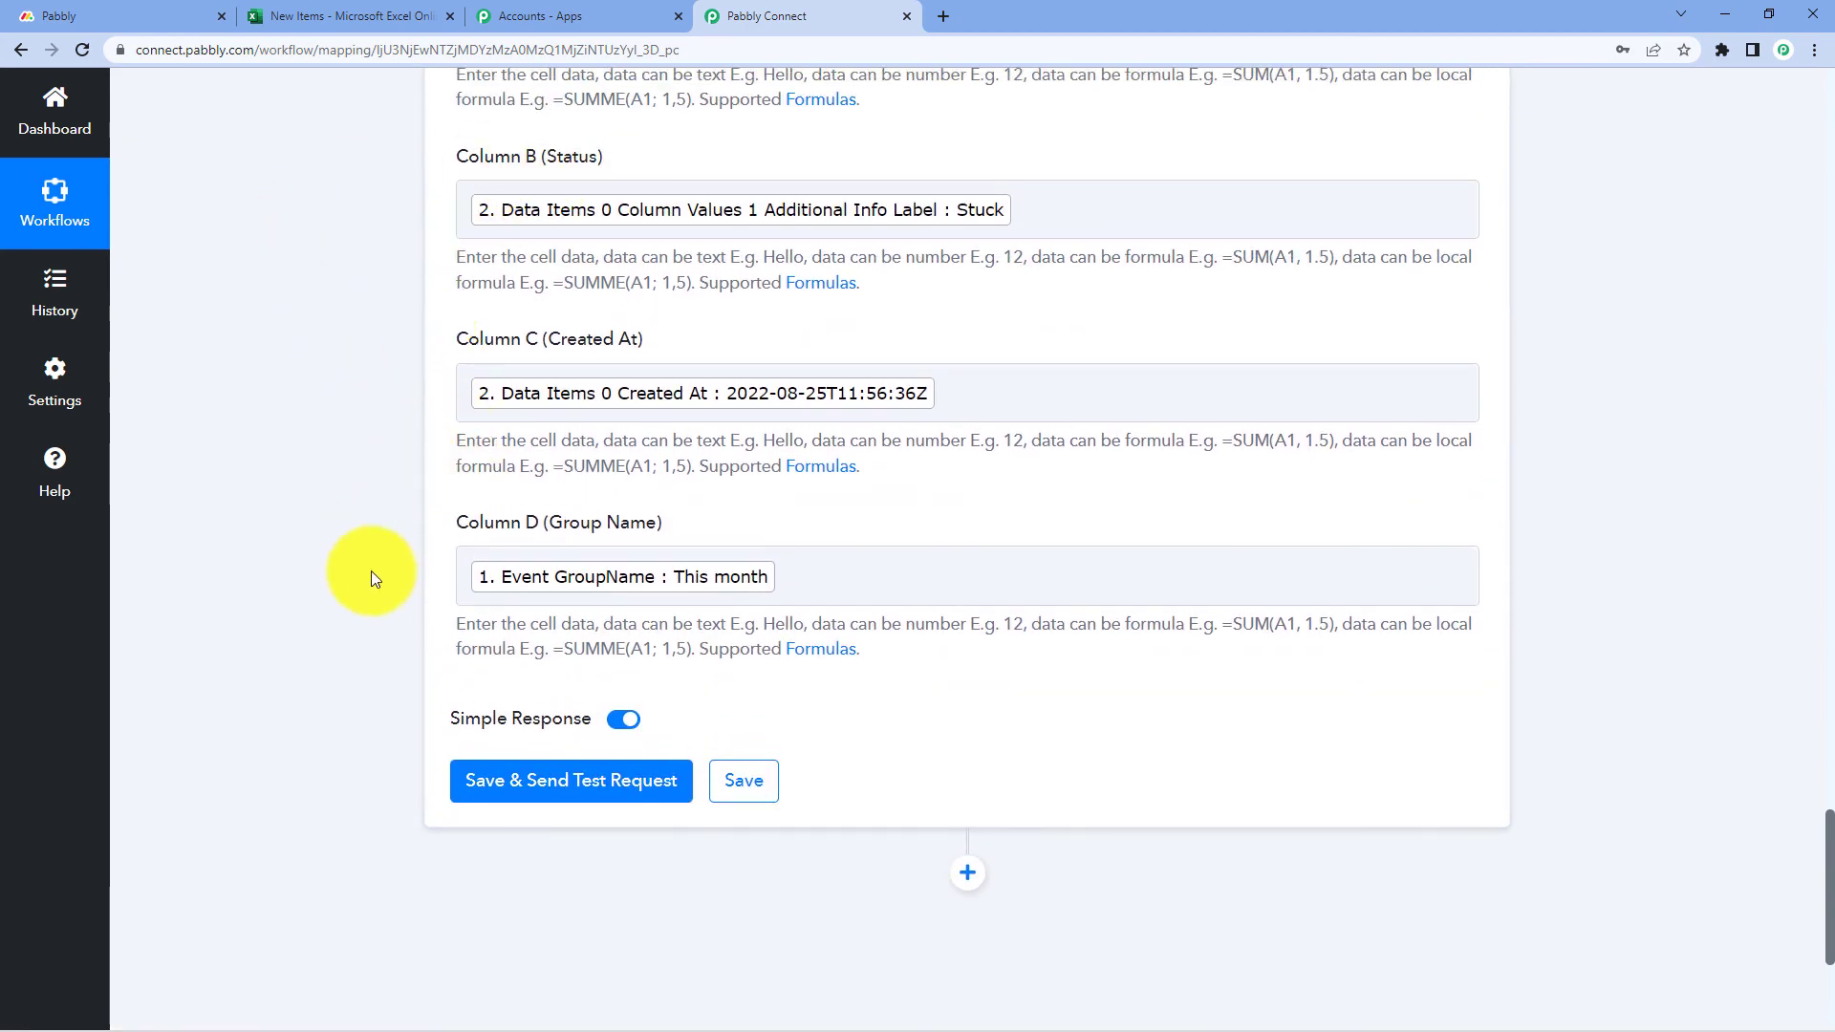
{"action": "scroll", "coordinate": [387, 590], "scroll_direction": "down", "scroll_amount": 2}
{"action": "left_click", "coordinate": [564, 597]}
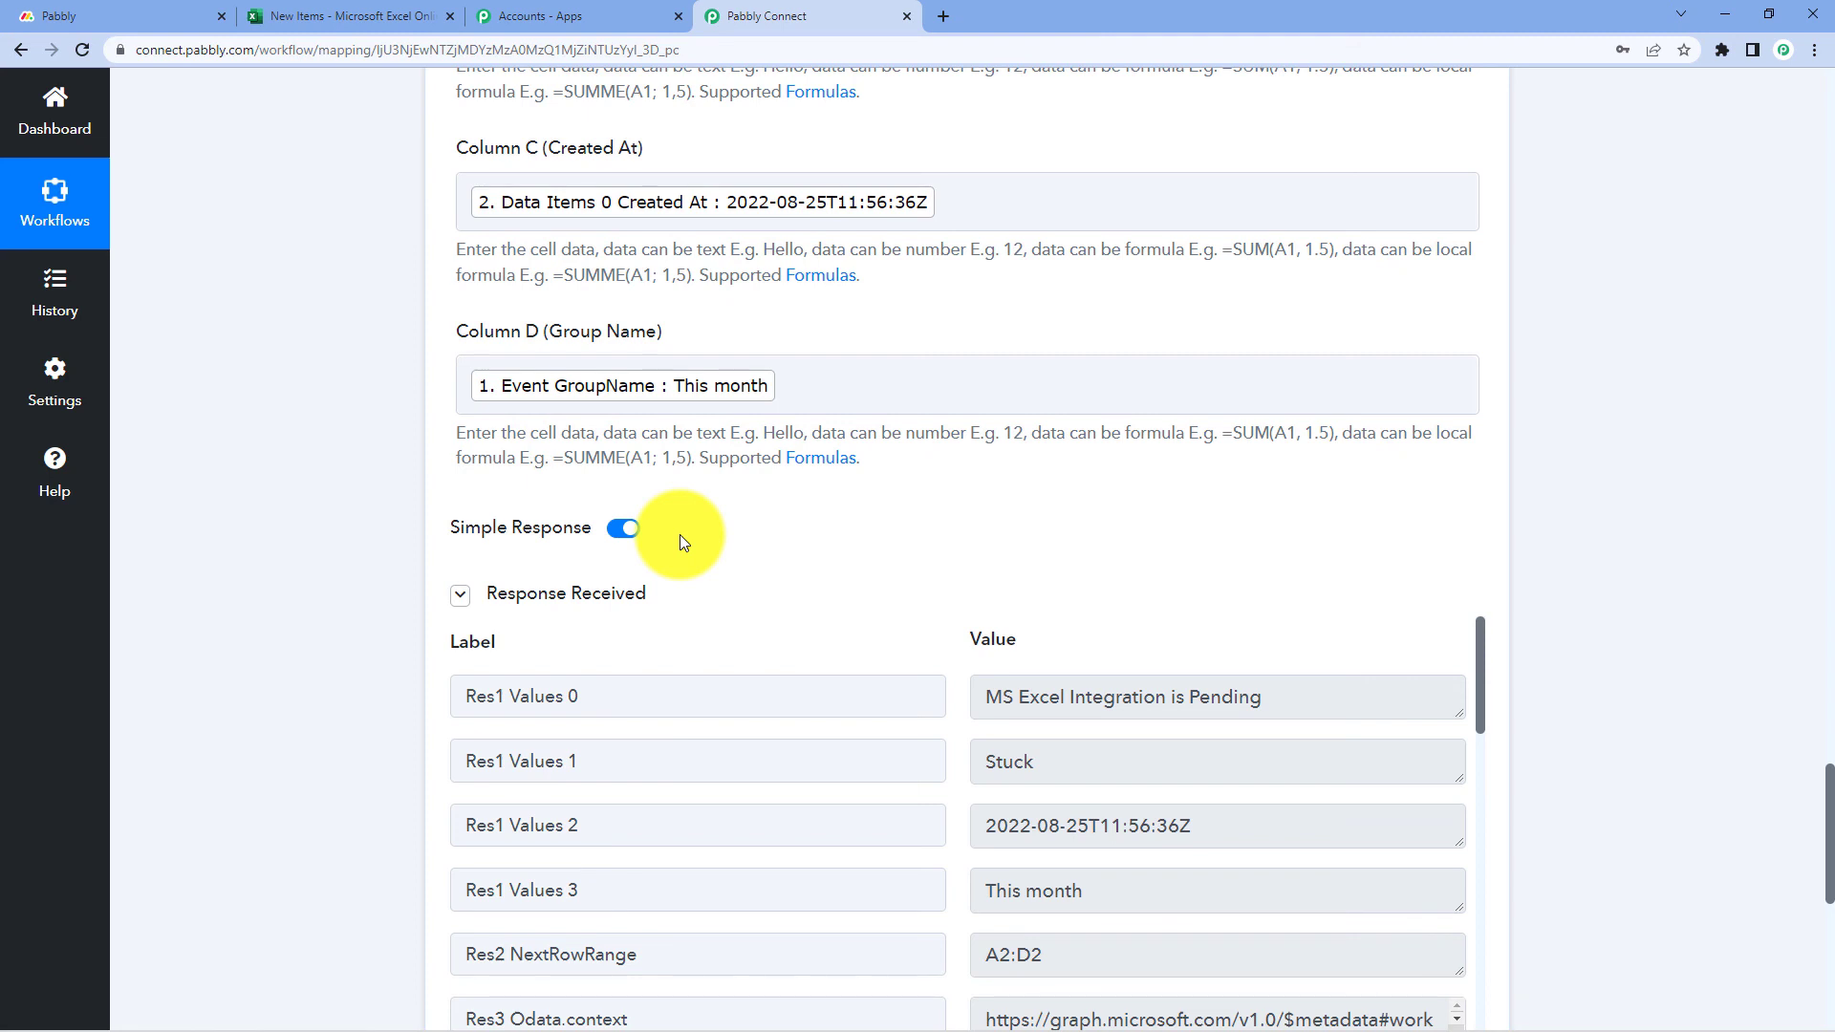
{"action": "scroll", "coordinate": [683, 540], "scroll_direction": "down", "scroll_amount": 1}
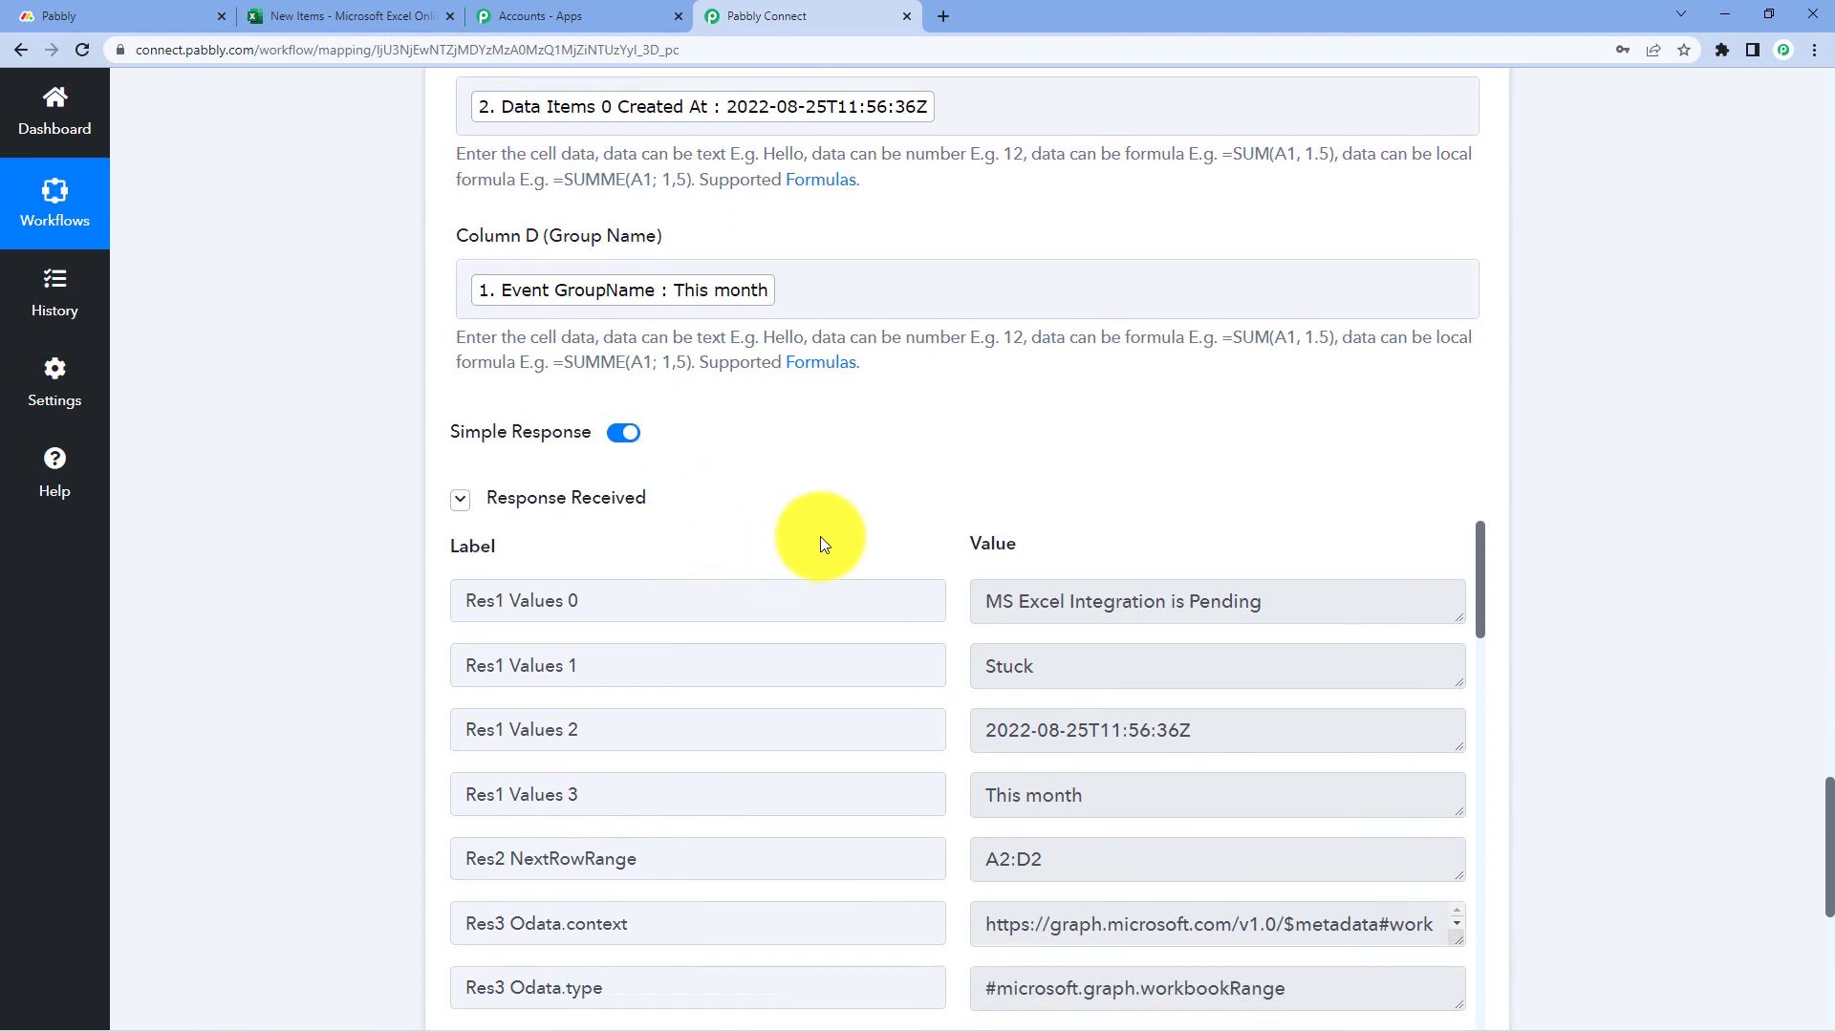
{"action": "scroll", "coordinate": [820, 536], "scroll_direction": "down", "scroll_amount": 2}
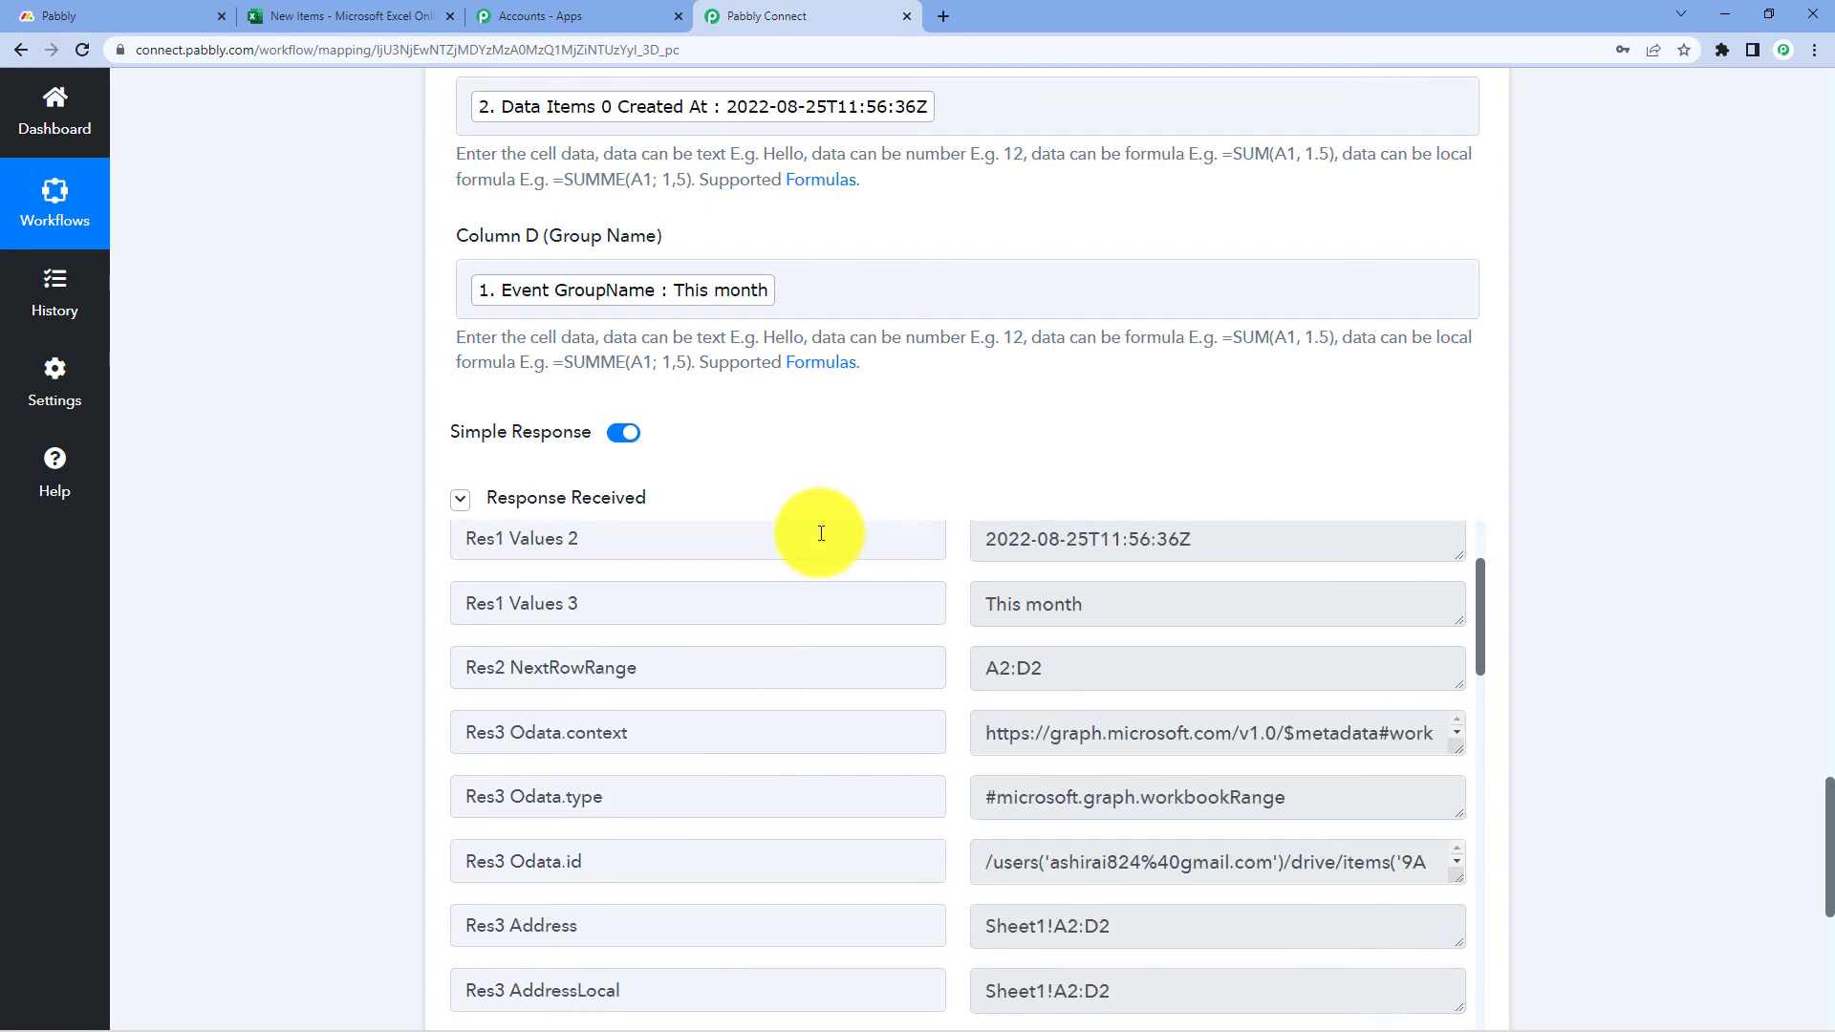
- Review the Add Row To Worksheet column mappings and compare them with the items on the Monday.com board
{"action": "scroll", "coordinate": [865, 564], "scroll_direction": "up", "scroll_amount": 2}
{"action": "scroll", "coordinate": [870, 430], "scroll_direction": "down", "scroll_amount": 1}
{"action": "scroll", "coordinate": [851, 421], "scroll_direction": "up", "scroll_amount": 5}
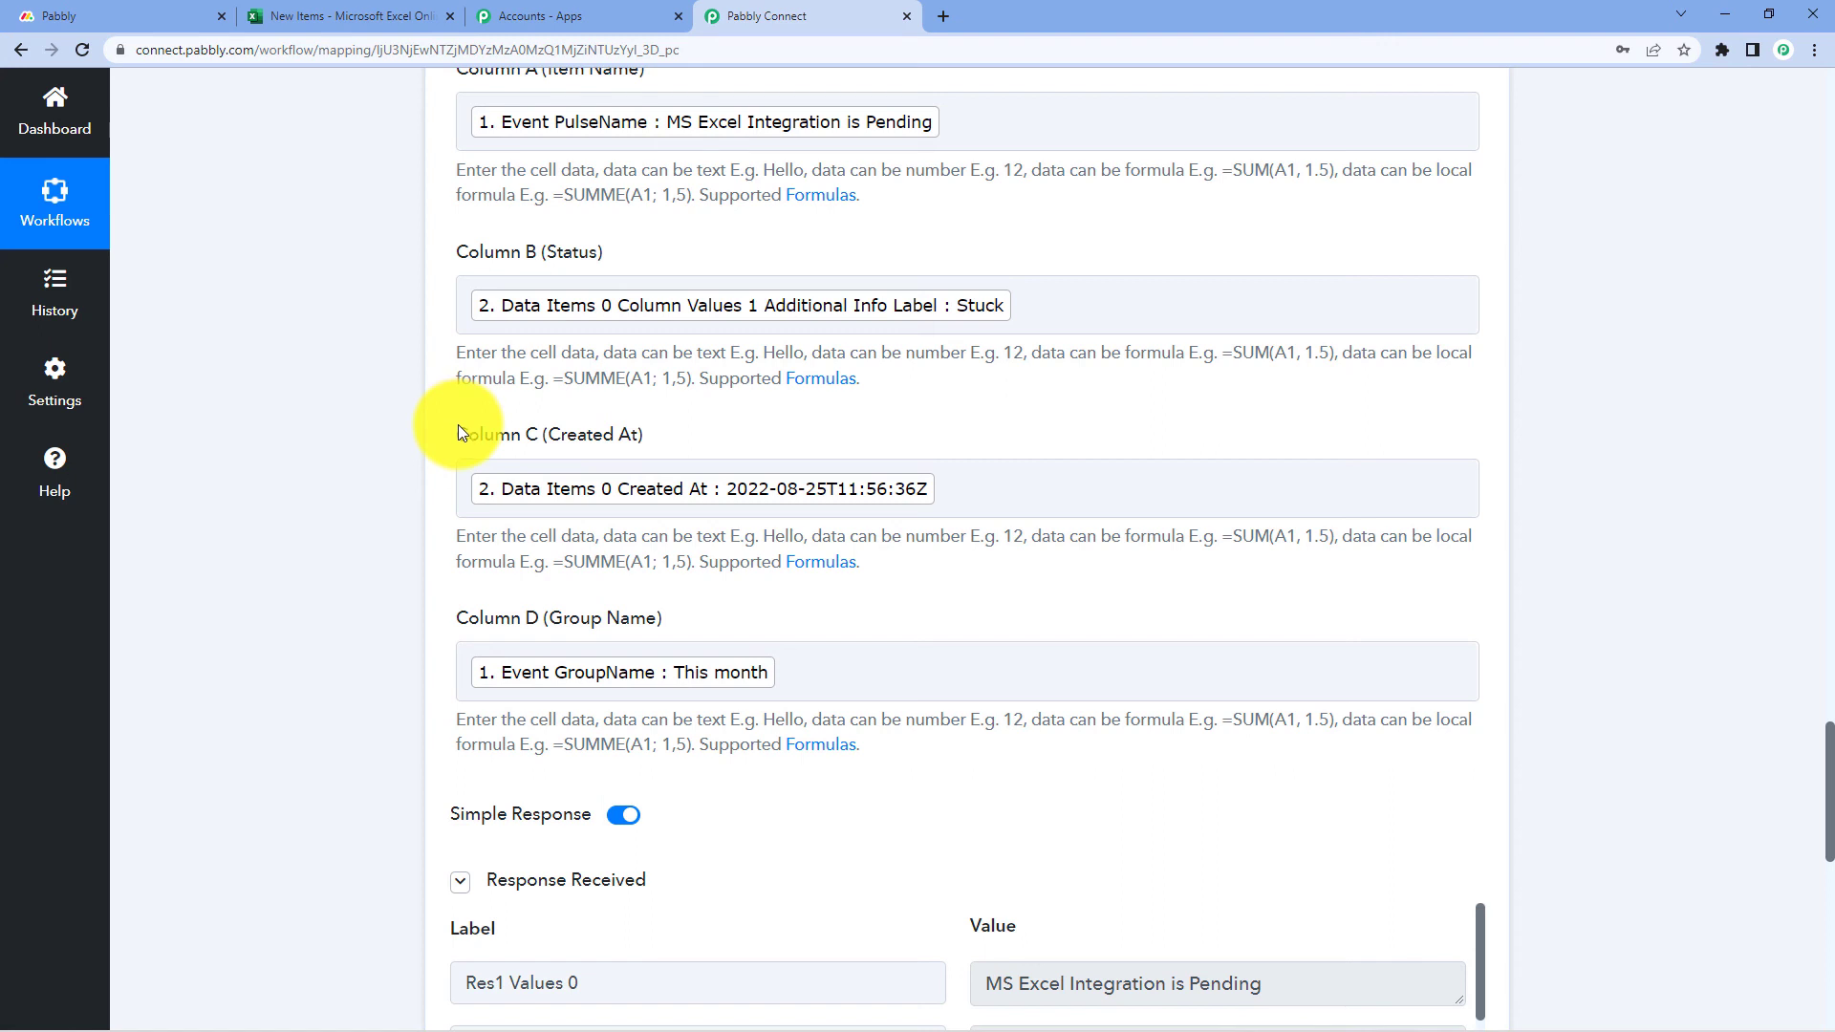
{"action": "left_click", "coordinate": [134, 16]}
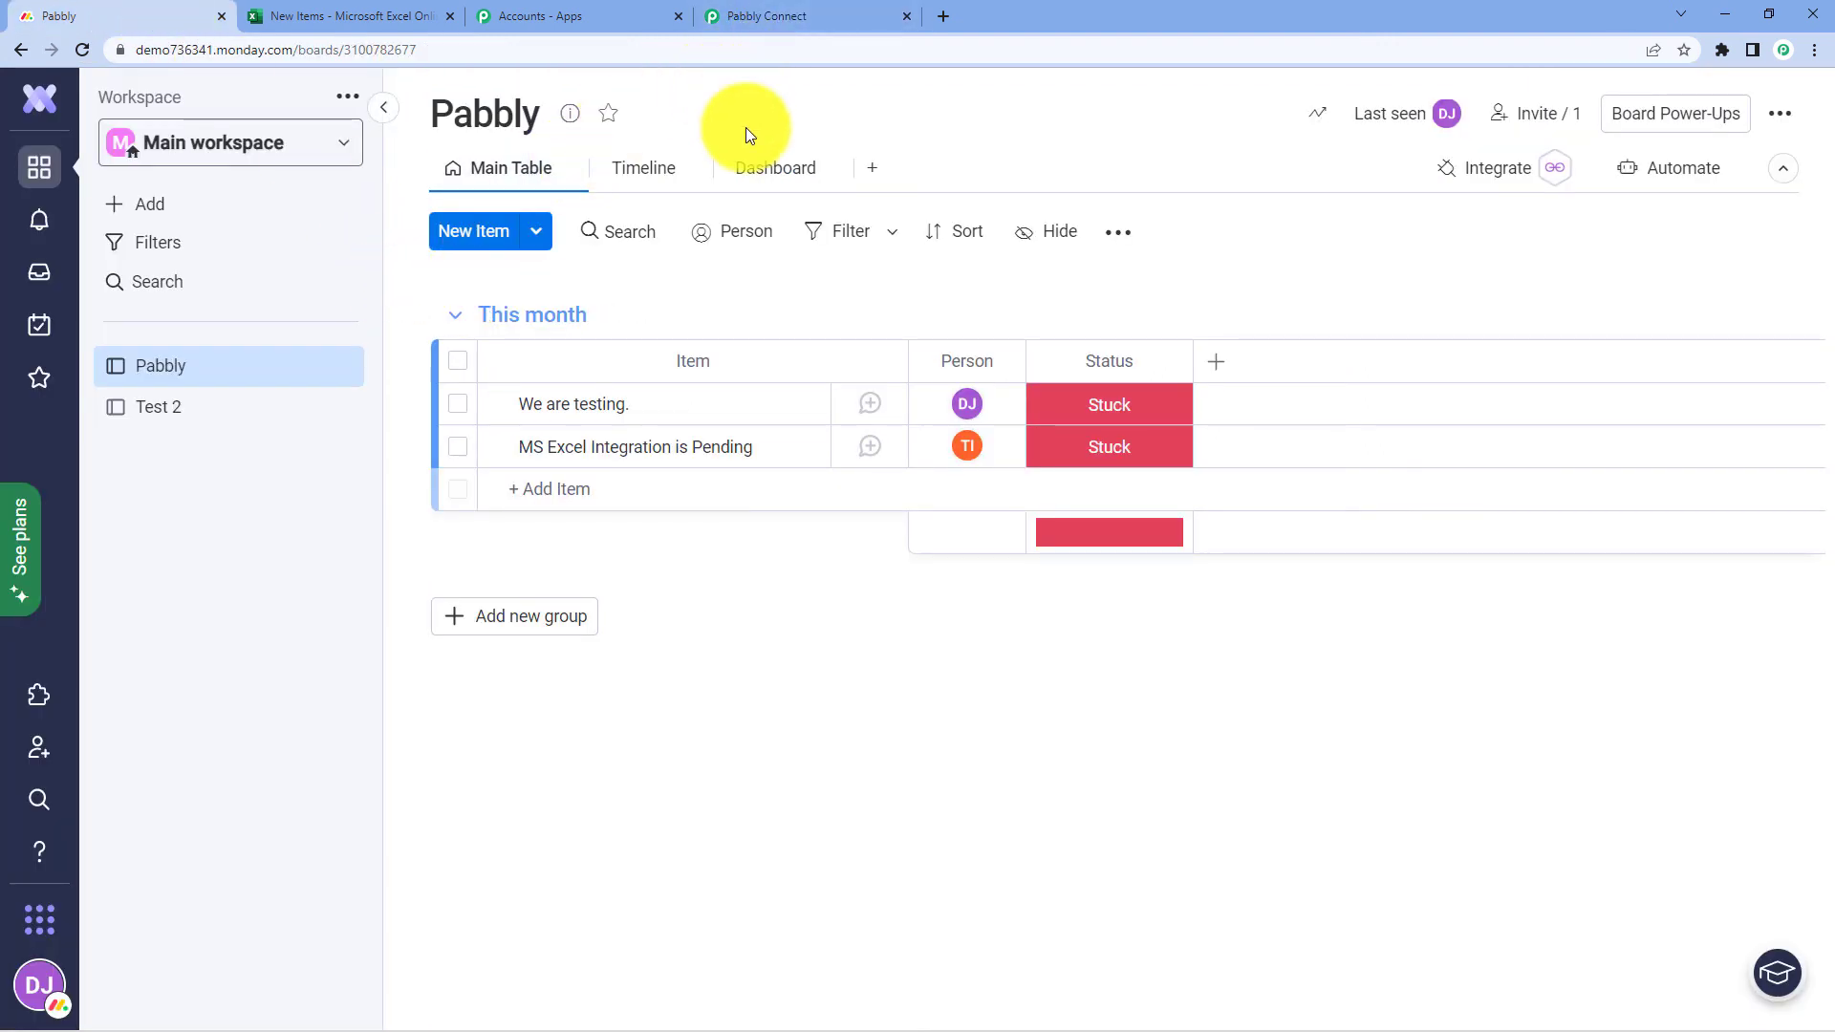
- Switch to the New Items workbook in Excel, reload it, and widen the Item Name and Created At columns to fit their contents
{"action": "left_click", "coordinate": [287, 15]}
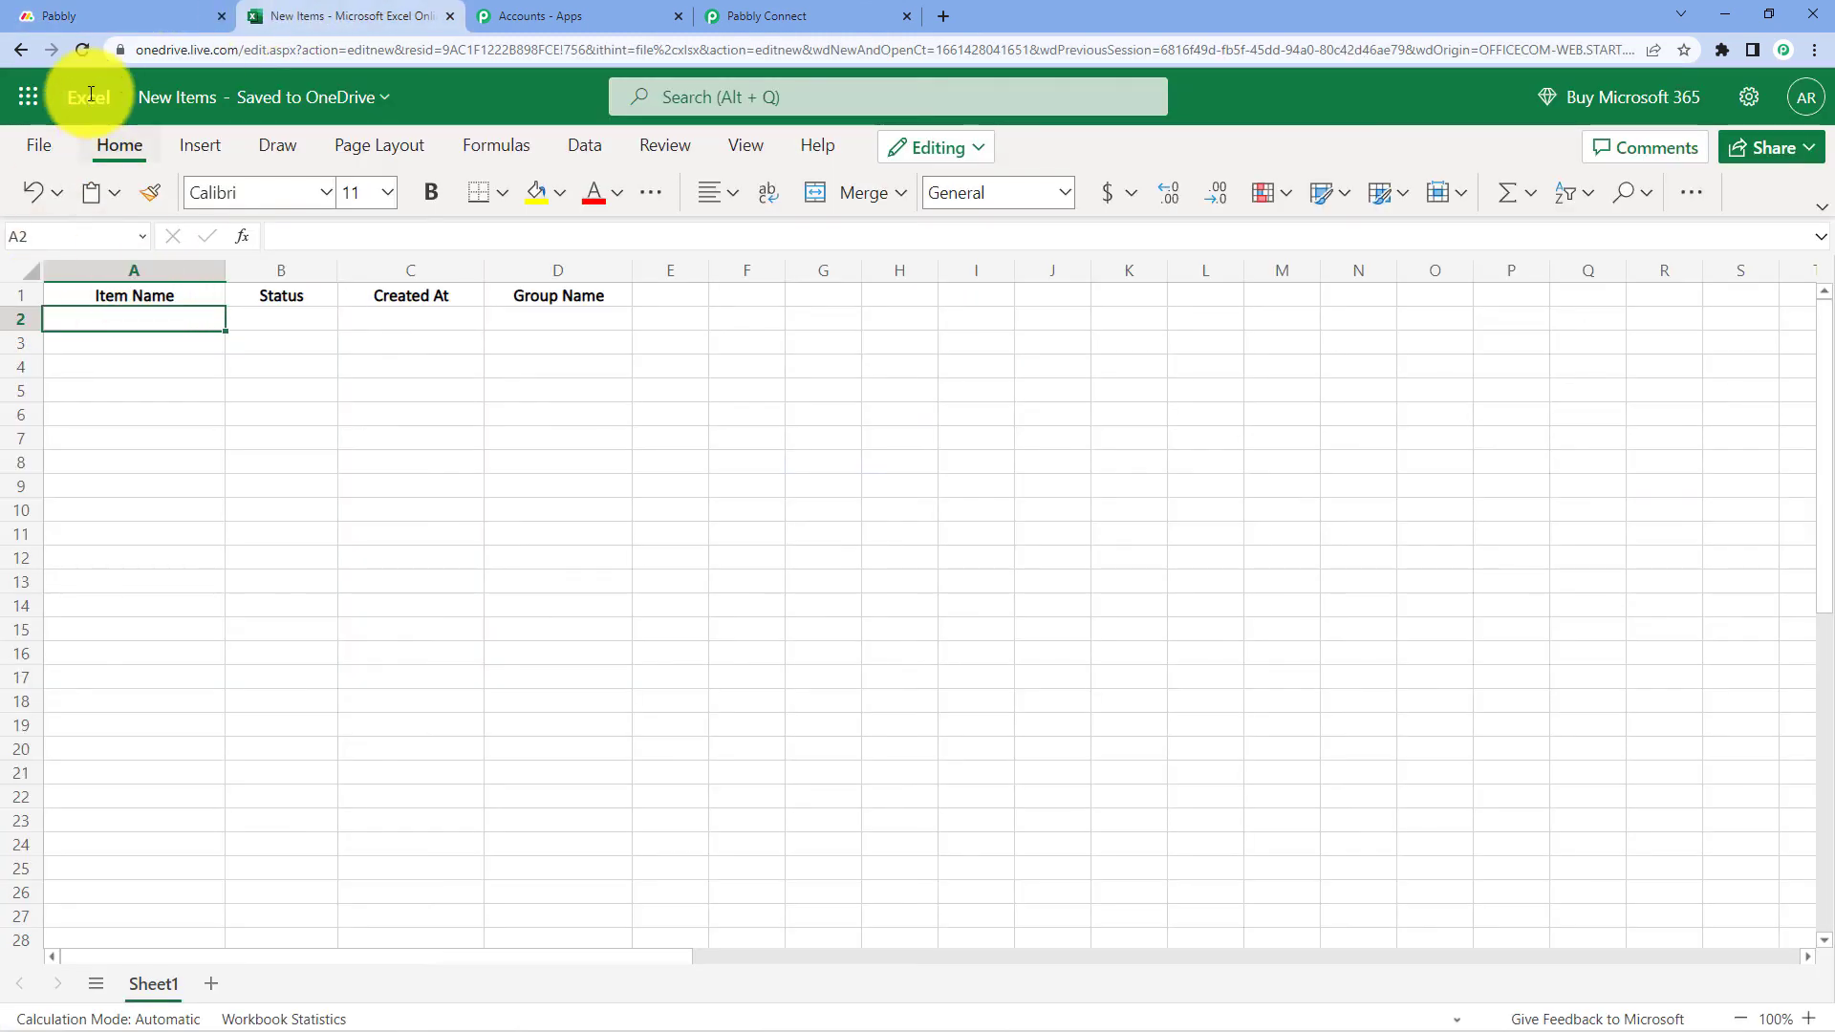
{"action": "left_click", "coordinate": [83, 49]}
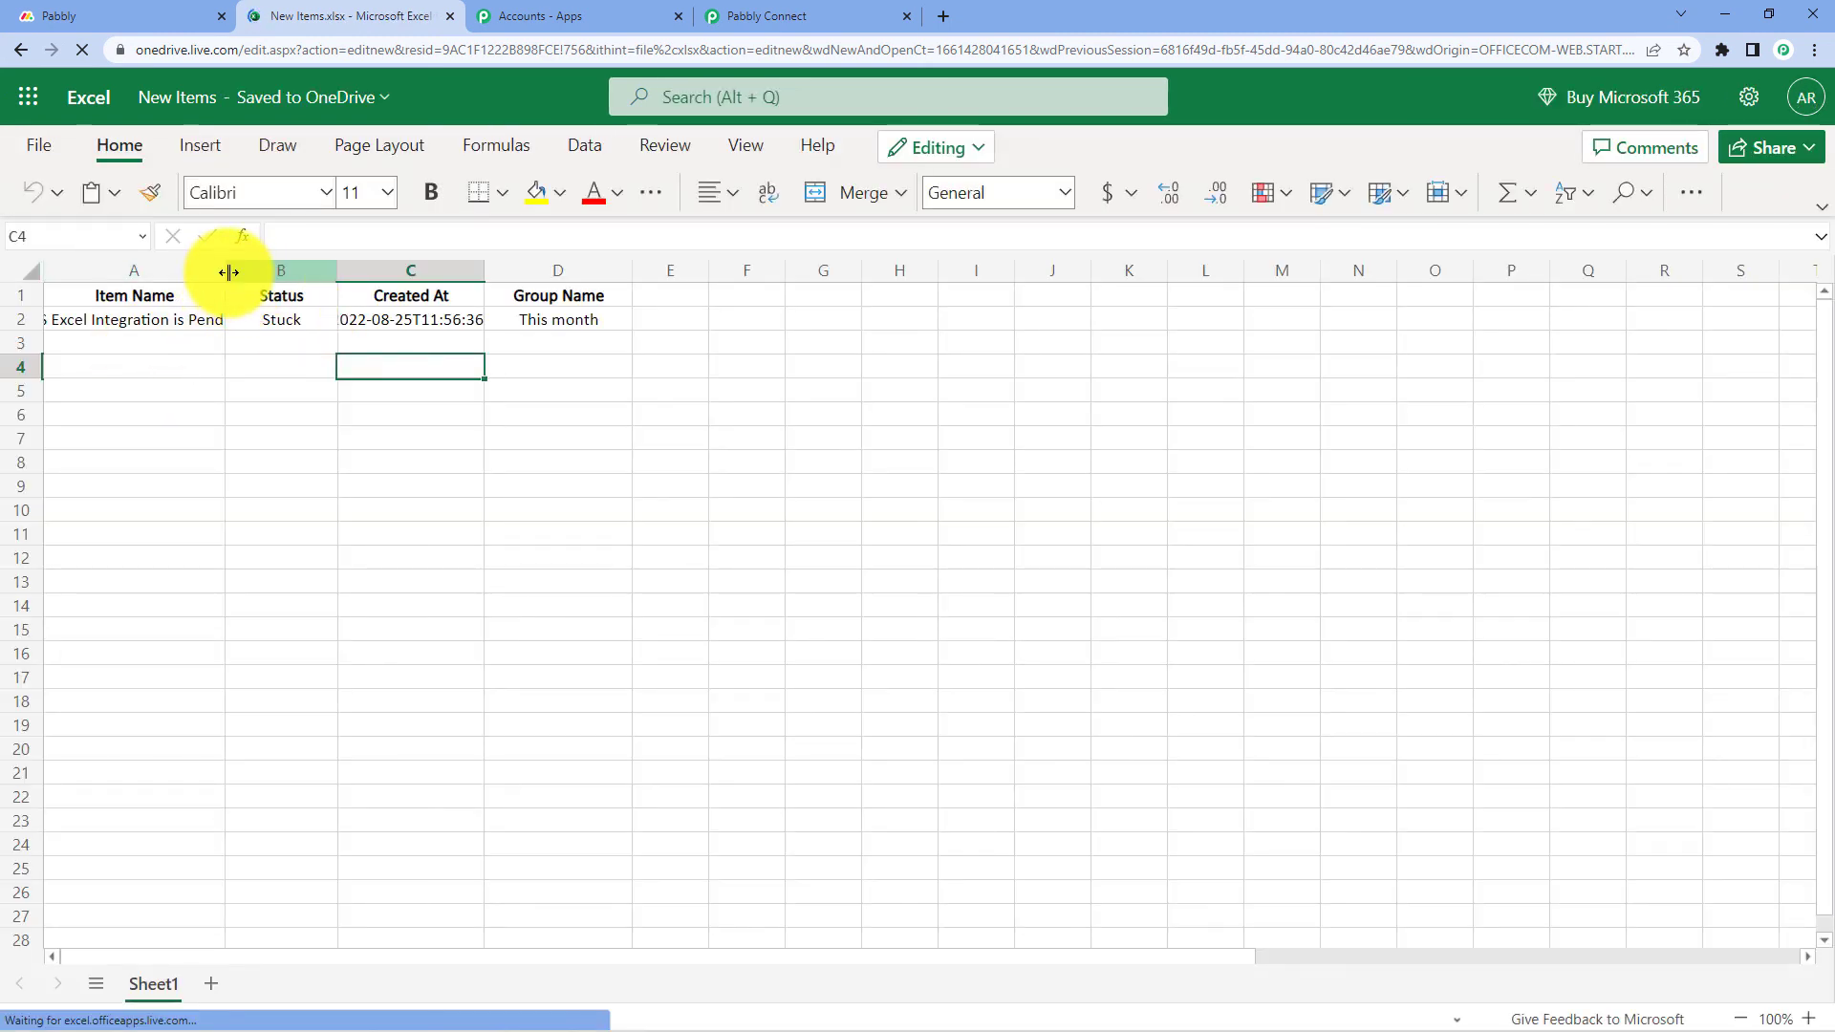
{"action": "left_click_drag", "start_coordinate": [227, 271], "coordinate": [331, 273]}
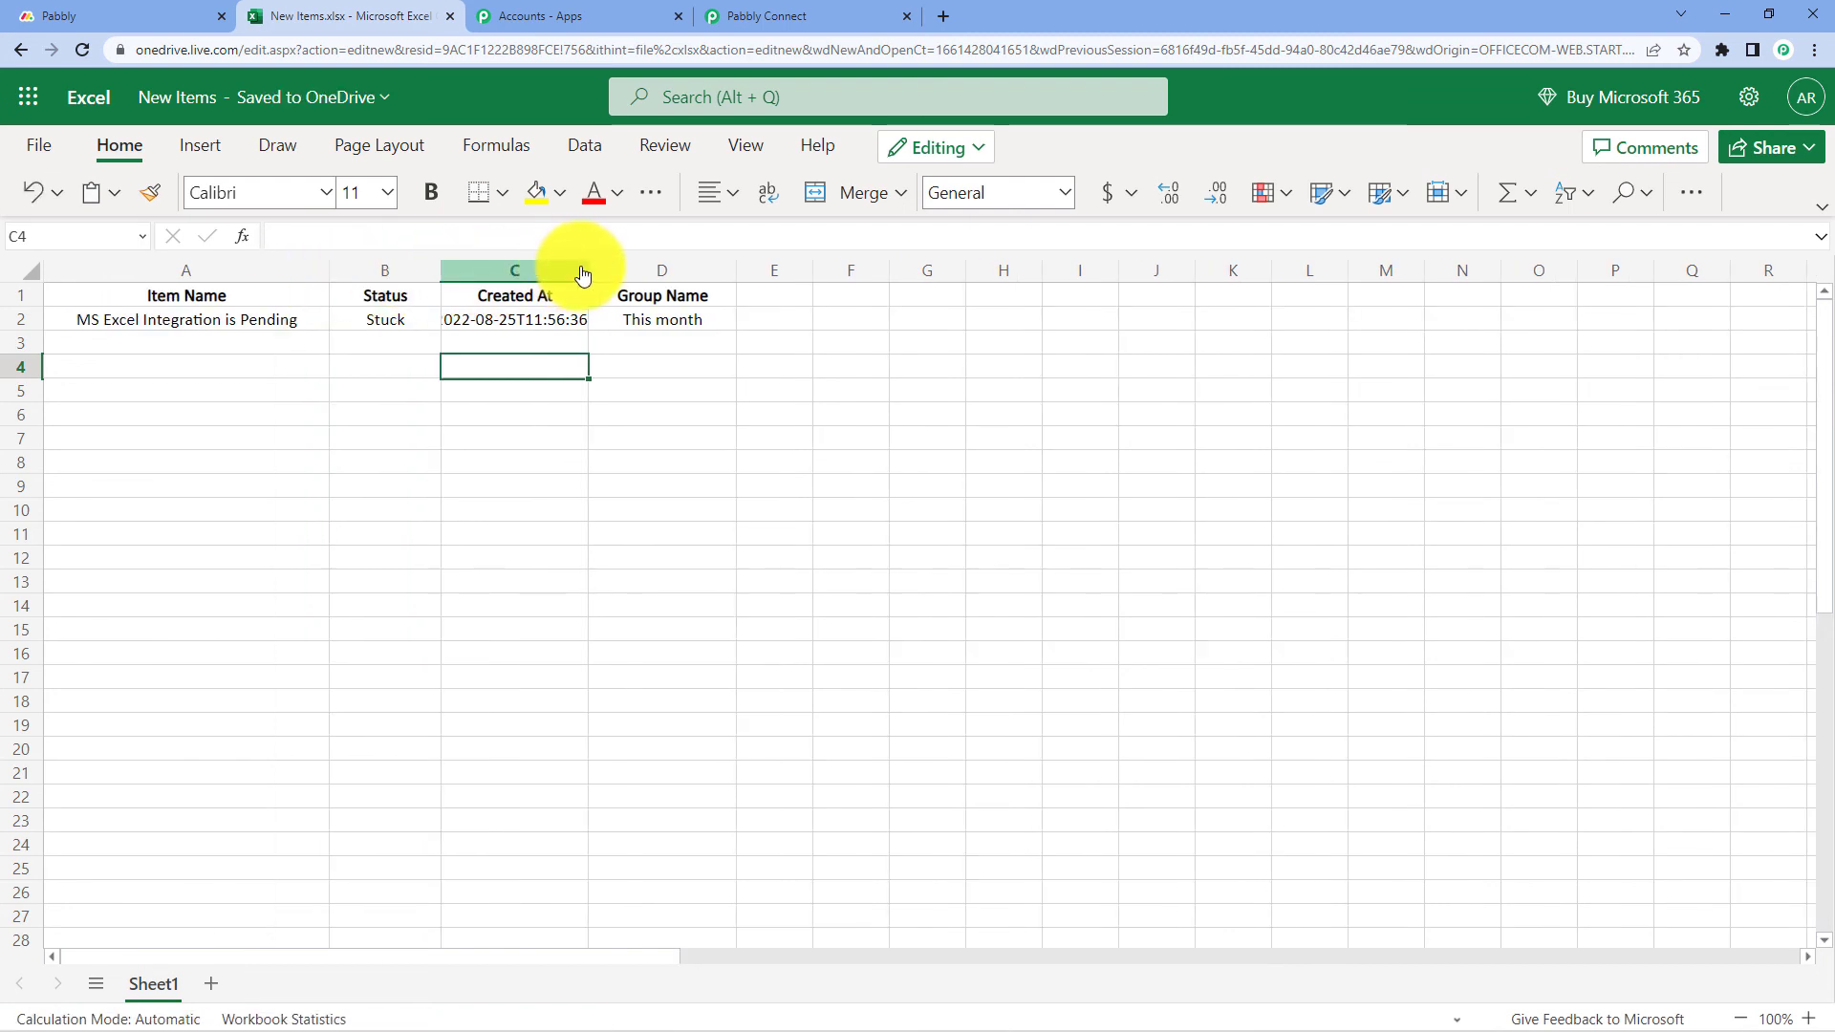
{"action": "left_click_drag", "start_coordinate": [587, 267], "coordinate": [670, 277]}
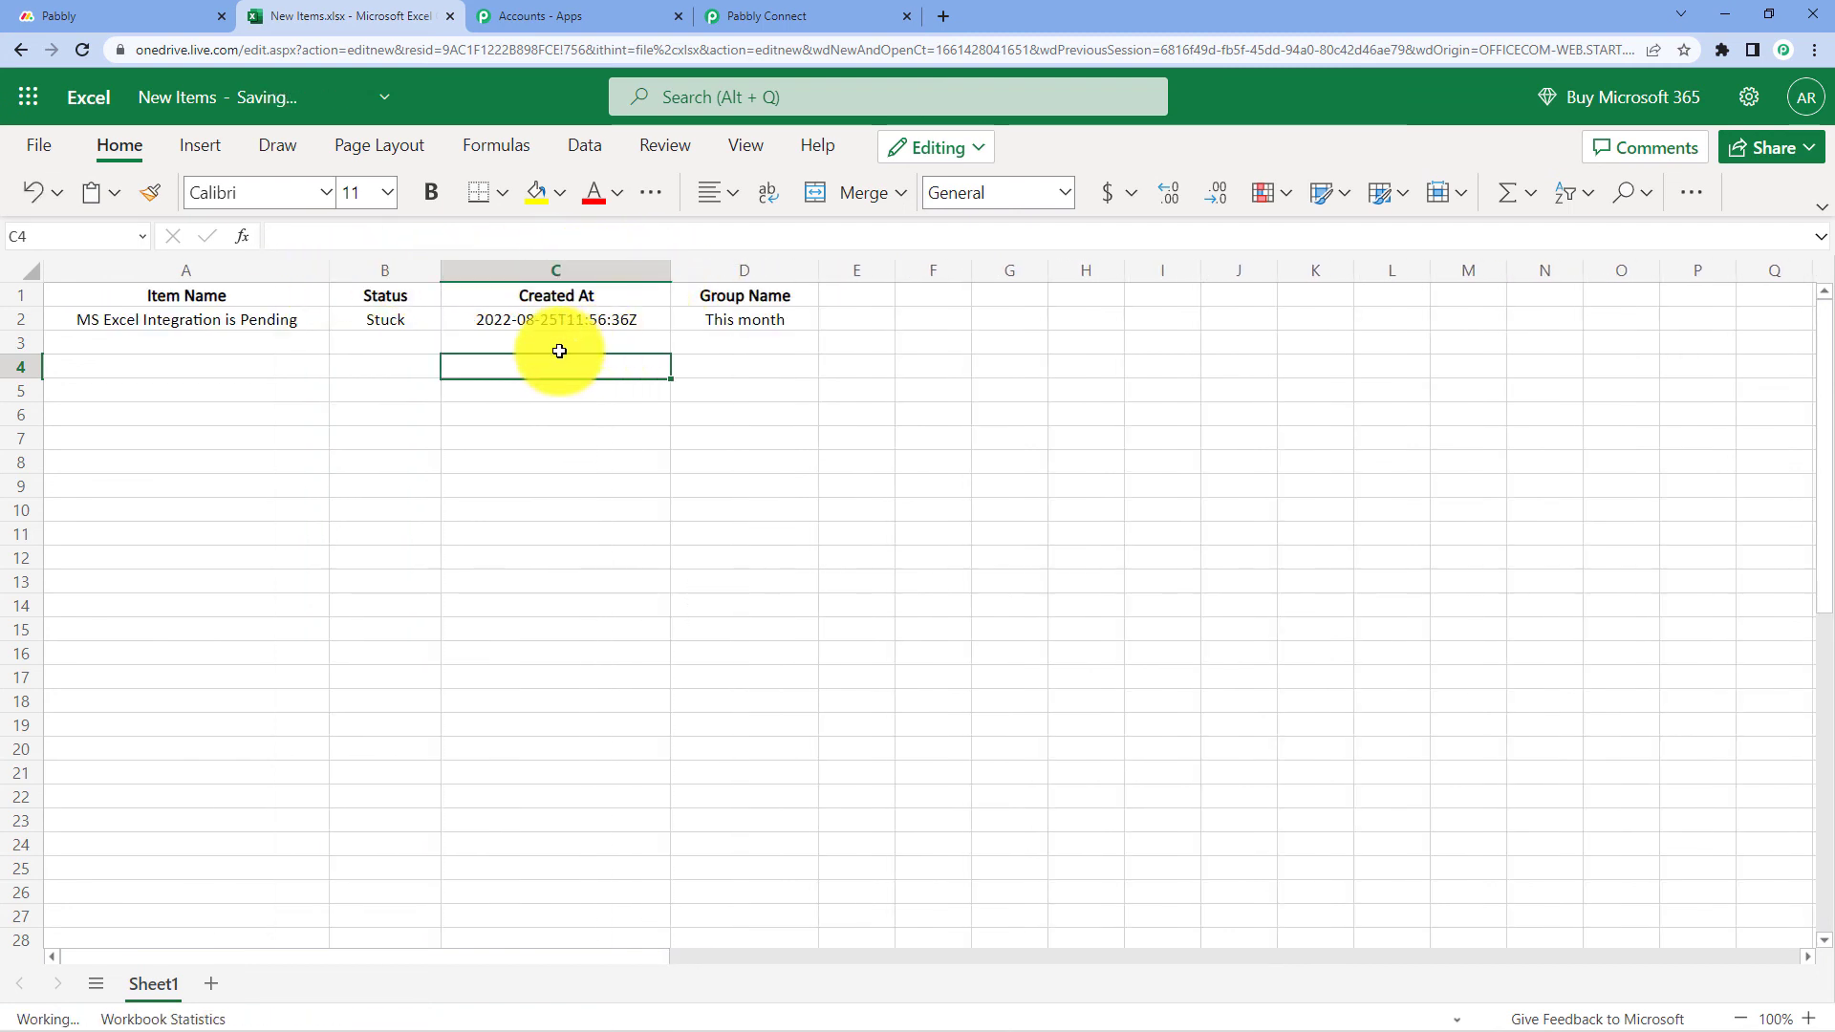
- Check the item name, status, created date and group name cells in row 2 of Sheet1
{"action": "left_click", "coordinate": [276, 347]}
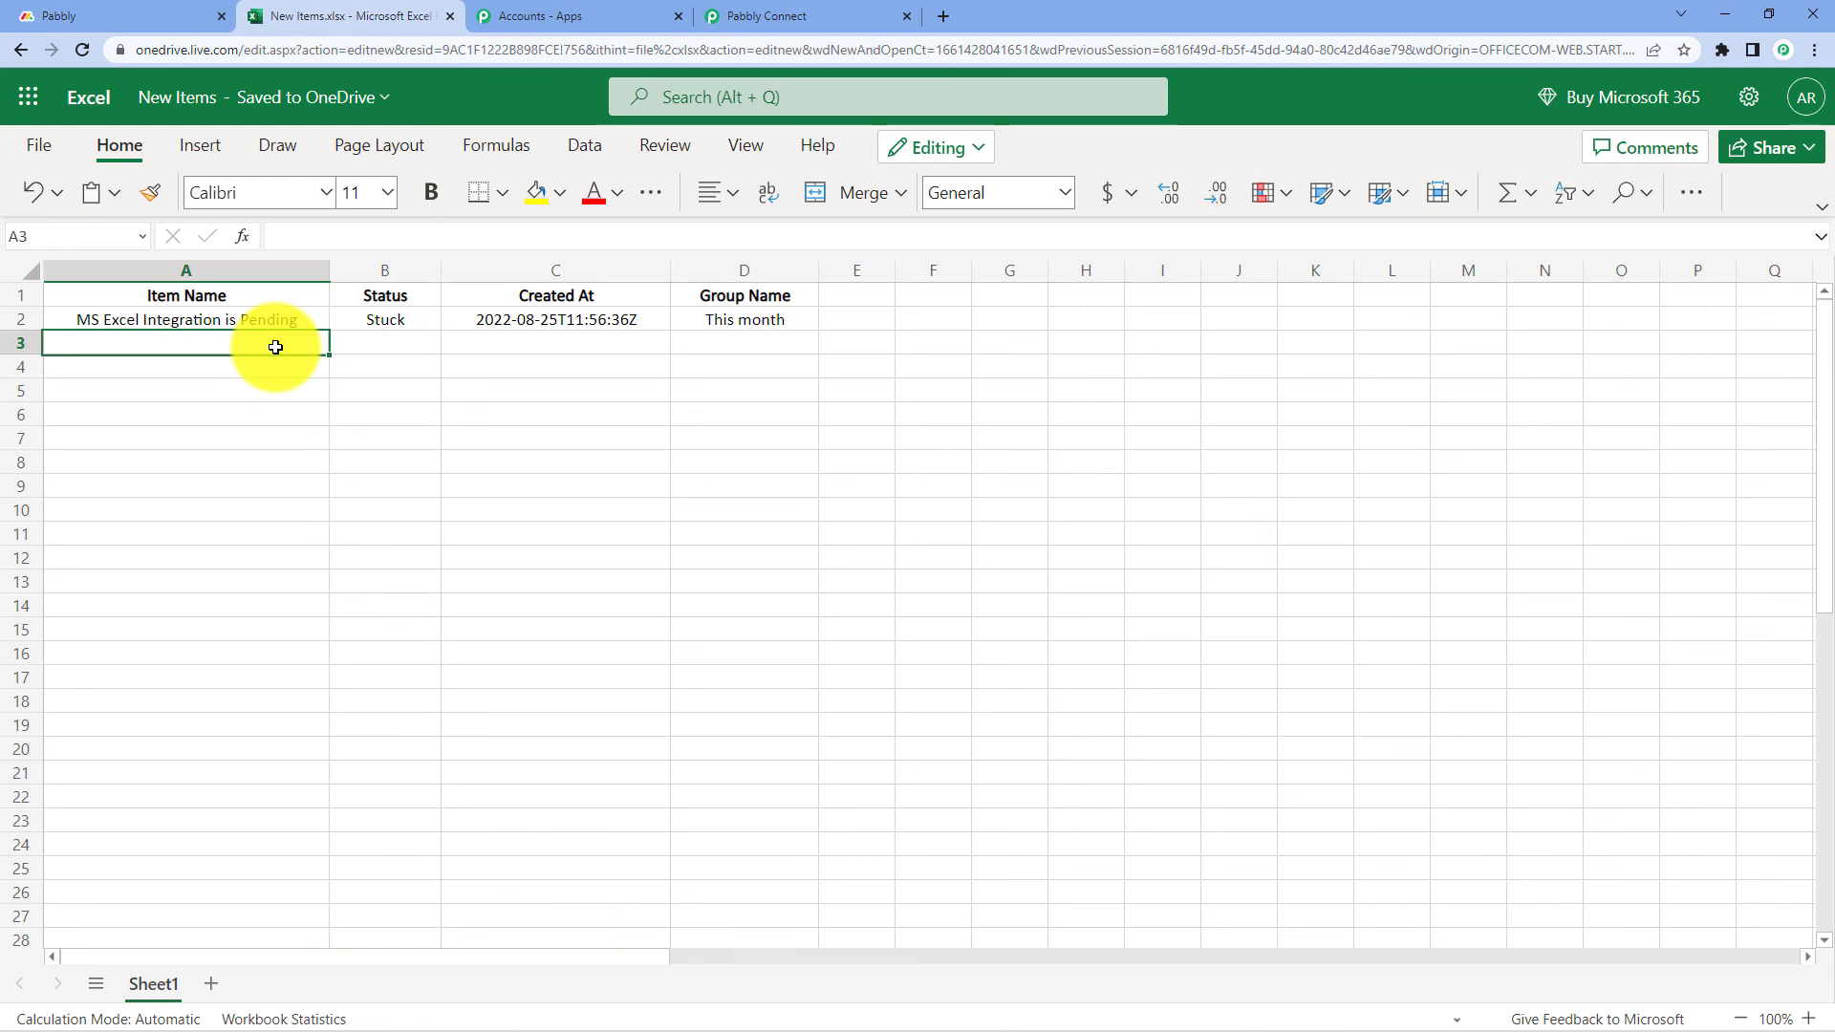
{"action": "left_click", "coordinate": [267, 319]}
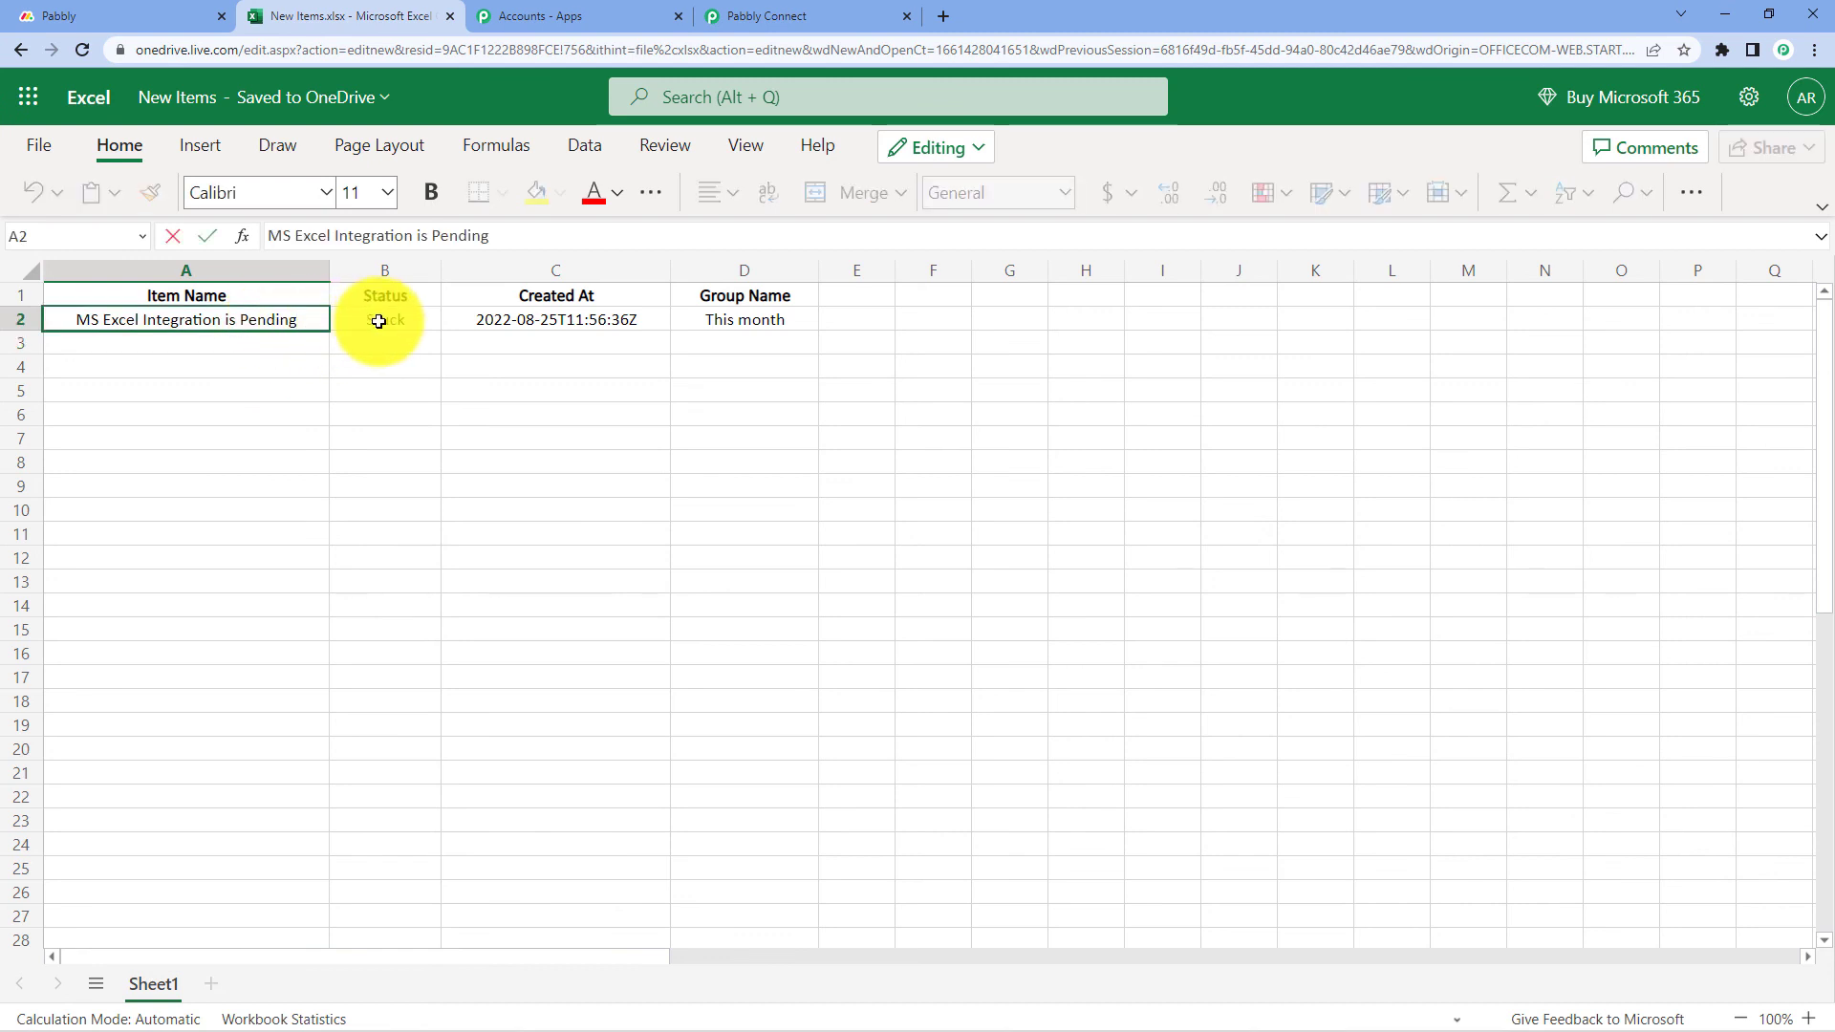
{"action": "left_click", "coordinate": [433, 319]}
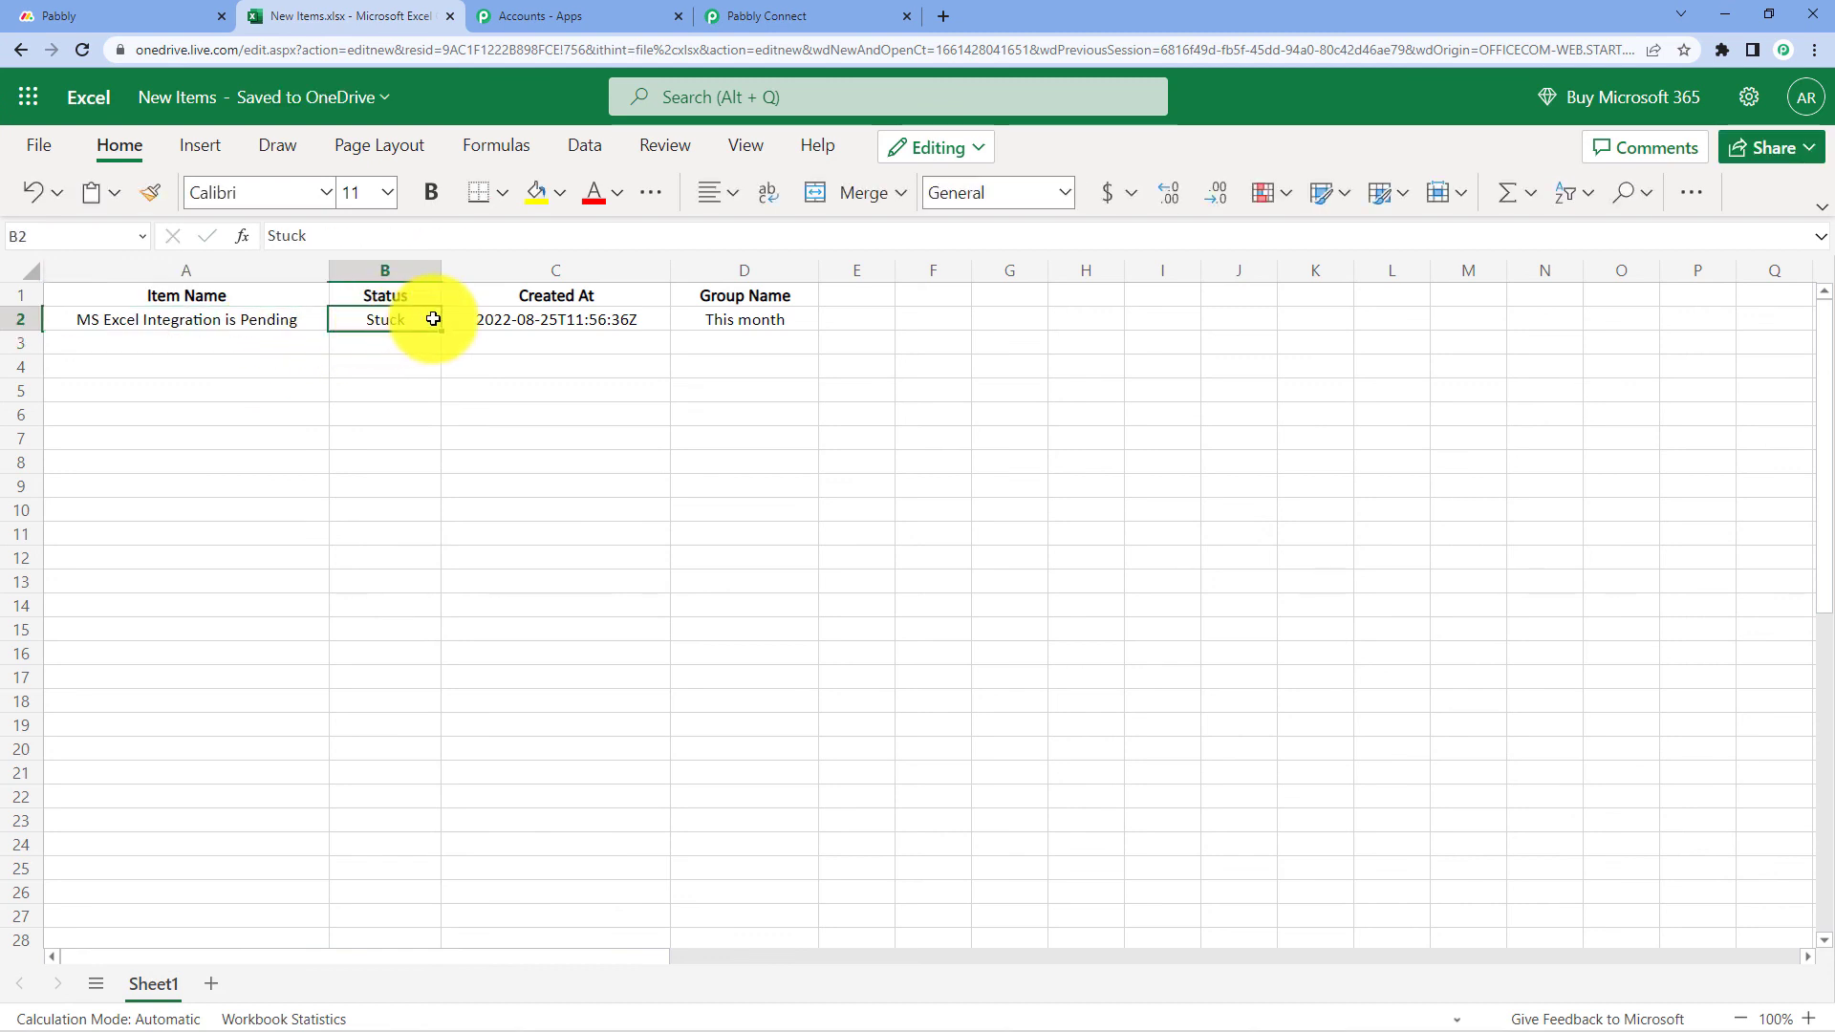
{"action": "left_click", "coordinate": [554, 324]}
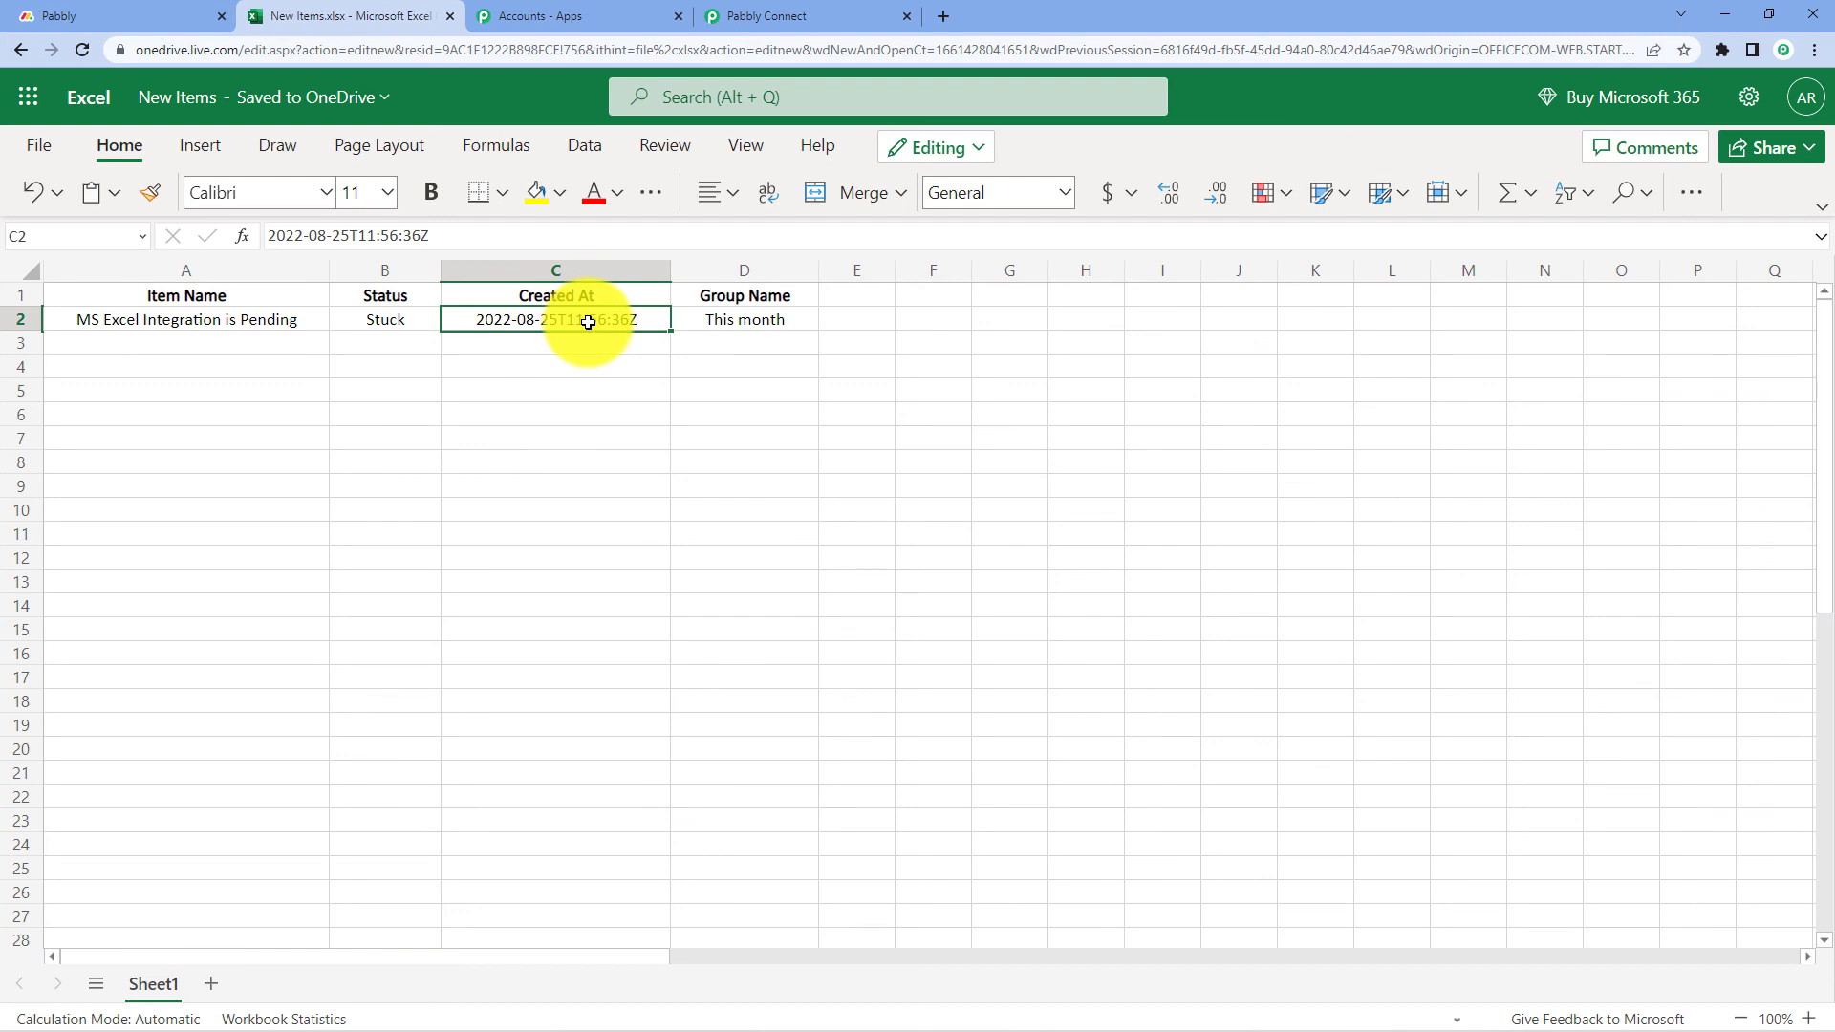
{"action": "left_click", "coordinate": [755, 325]}
{"action": "left_click", "coordinate": [274, 352]}
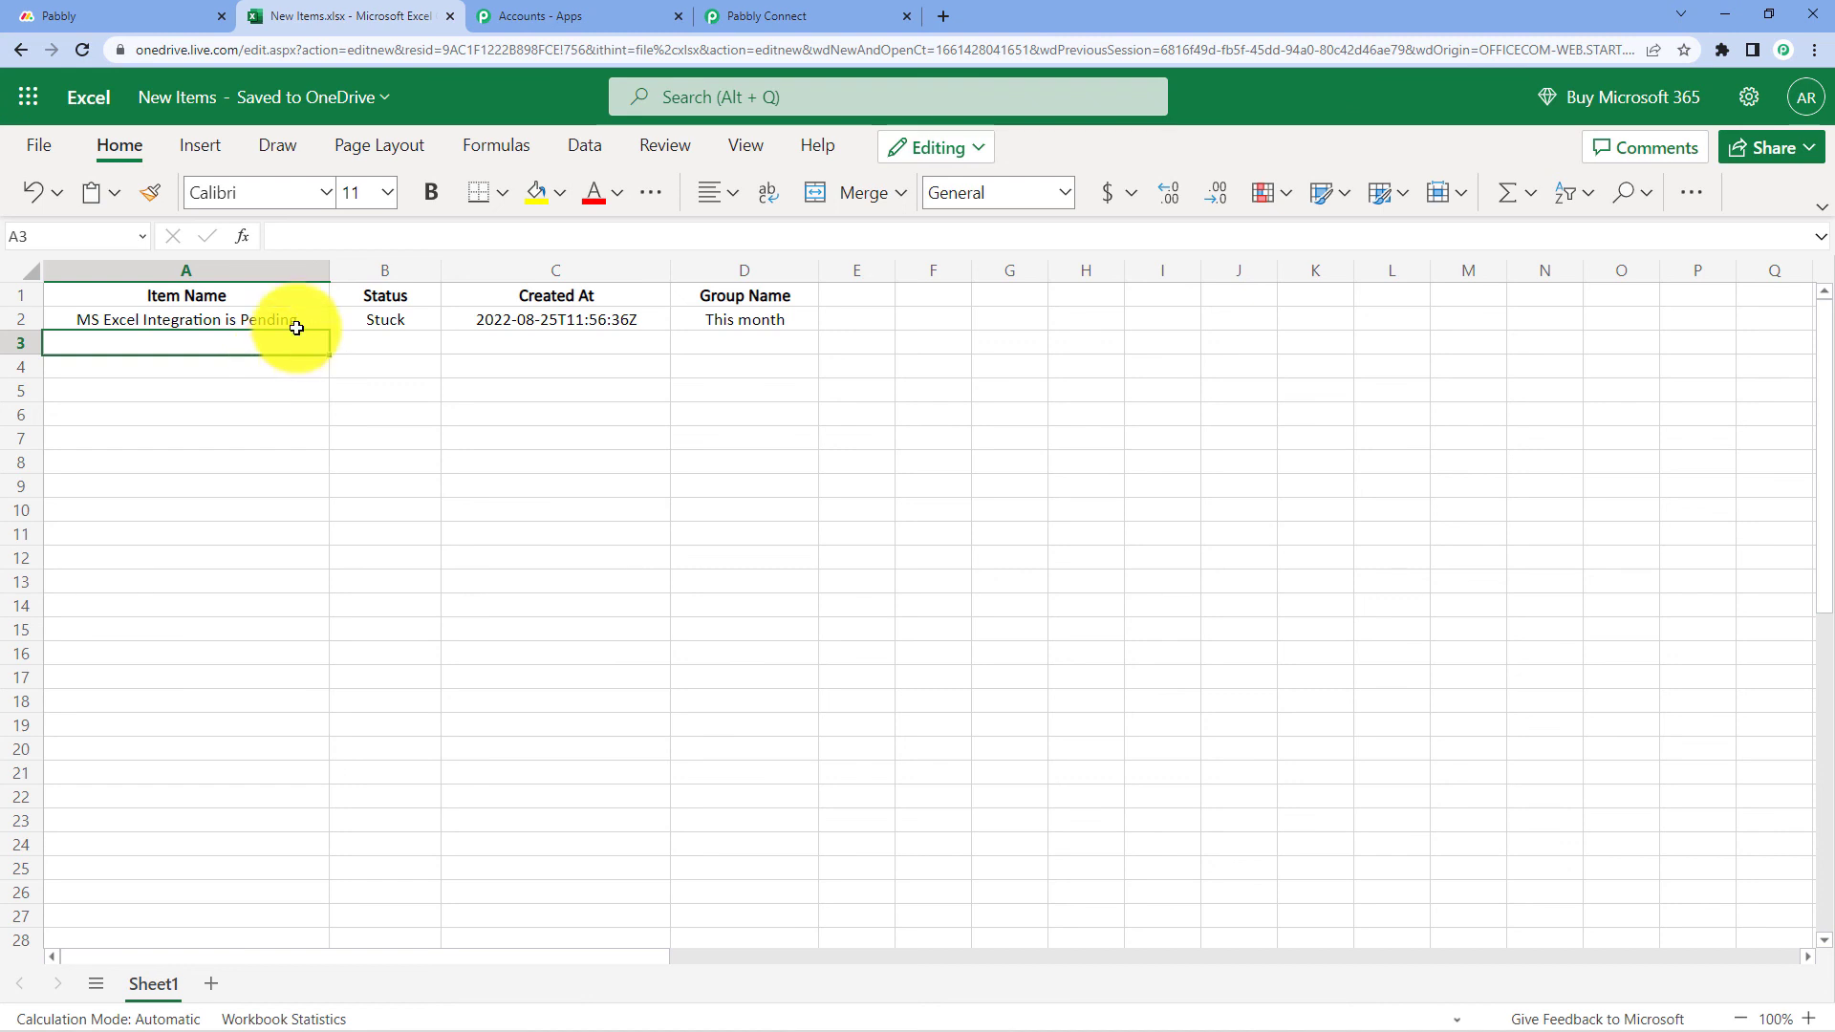
- Return to Pabbly Connect and collapse the Add Row To Worksheet, Get an Item and New Item in Board steps
{"action": "left_click", "coordinate": [857, 16]}
{"action": "scroll", "coordinate": [1634, 398], "scroll_direction": "up", "scroll_amount": 10}
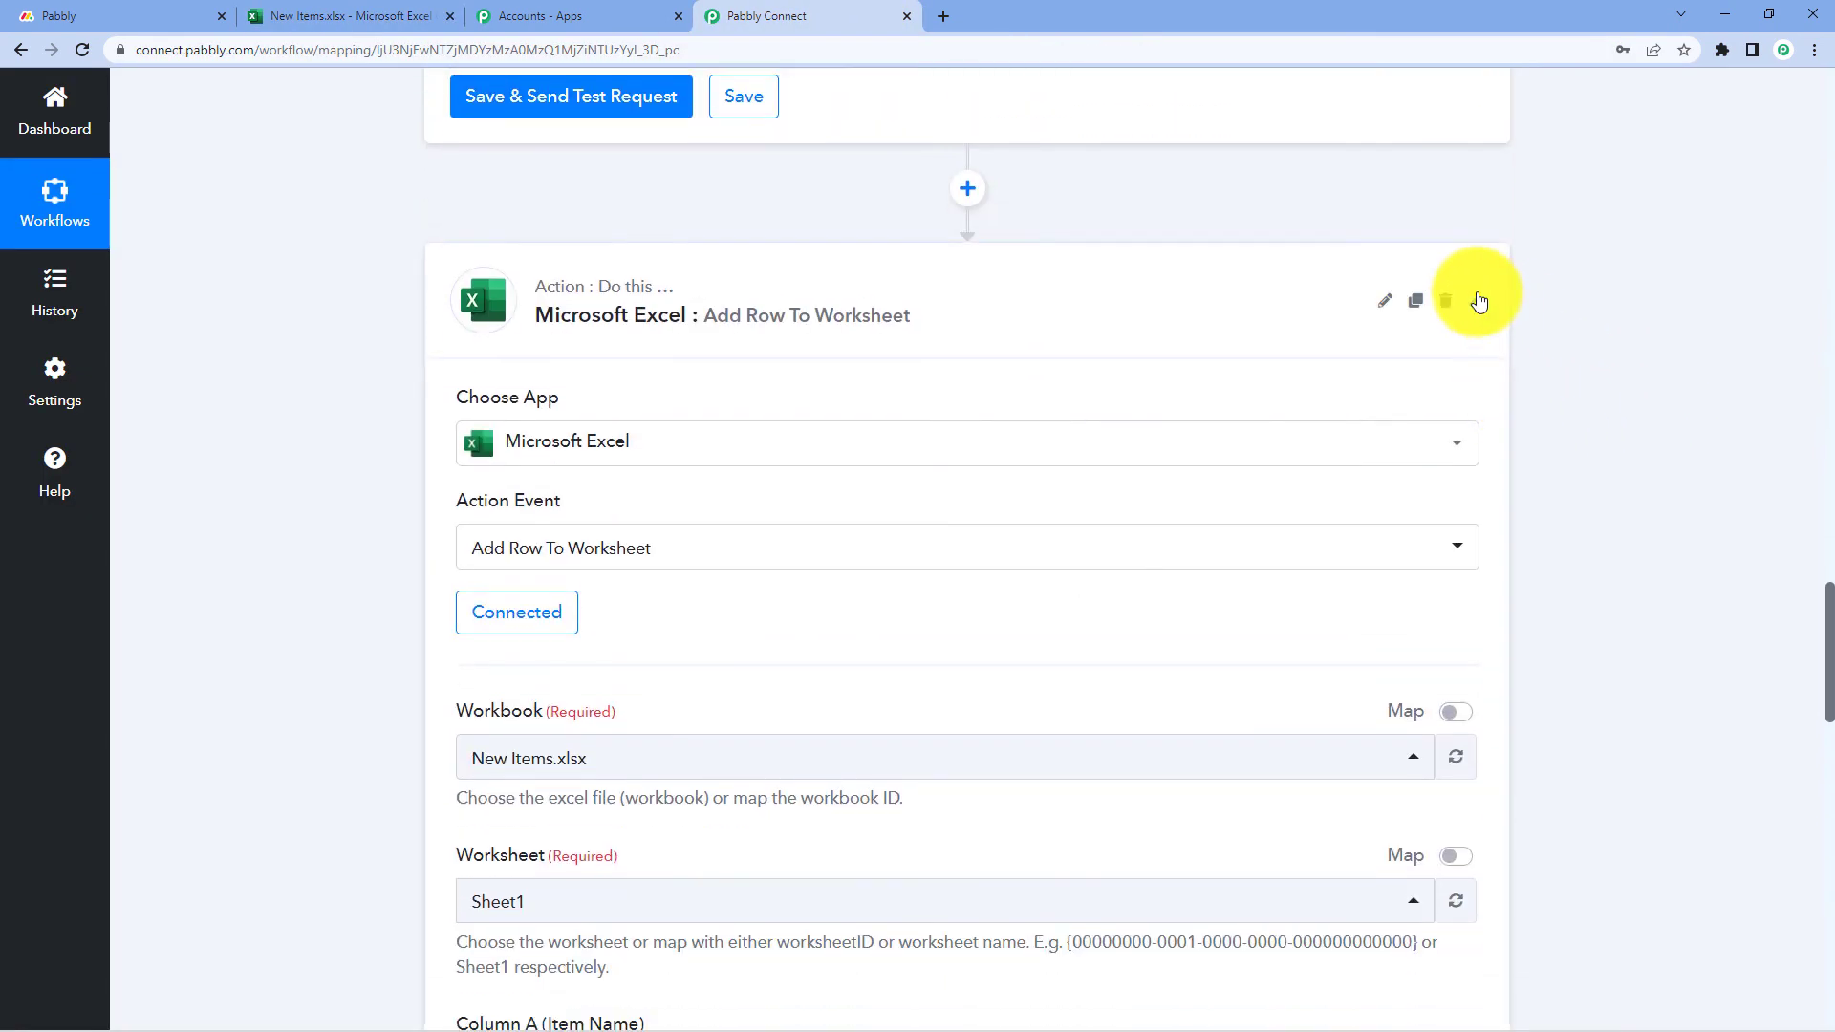
{"action": "scroll", "coordinate": [1520, 321], "scroll_direction": "up", "scroll_amount": 17}
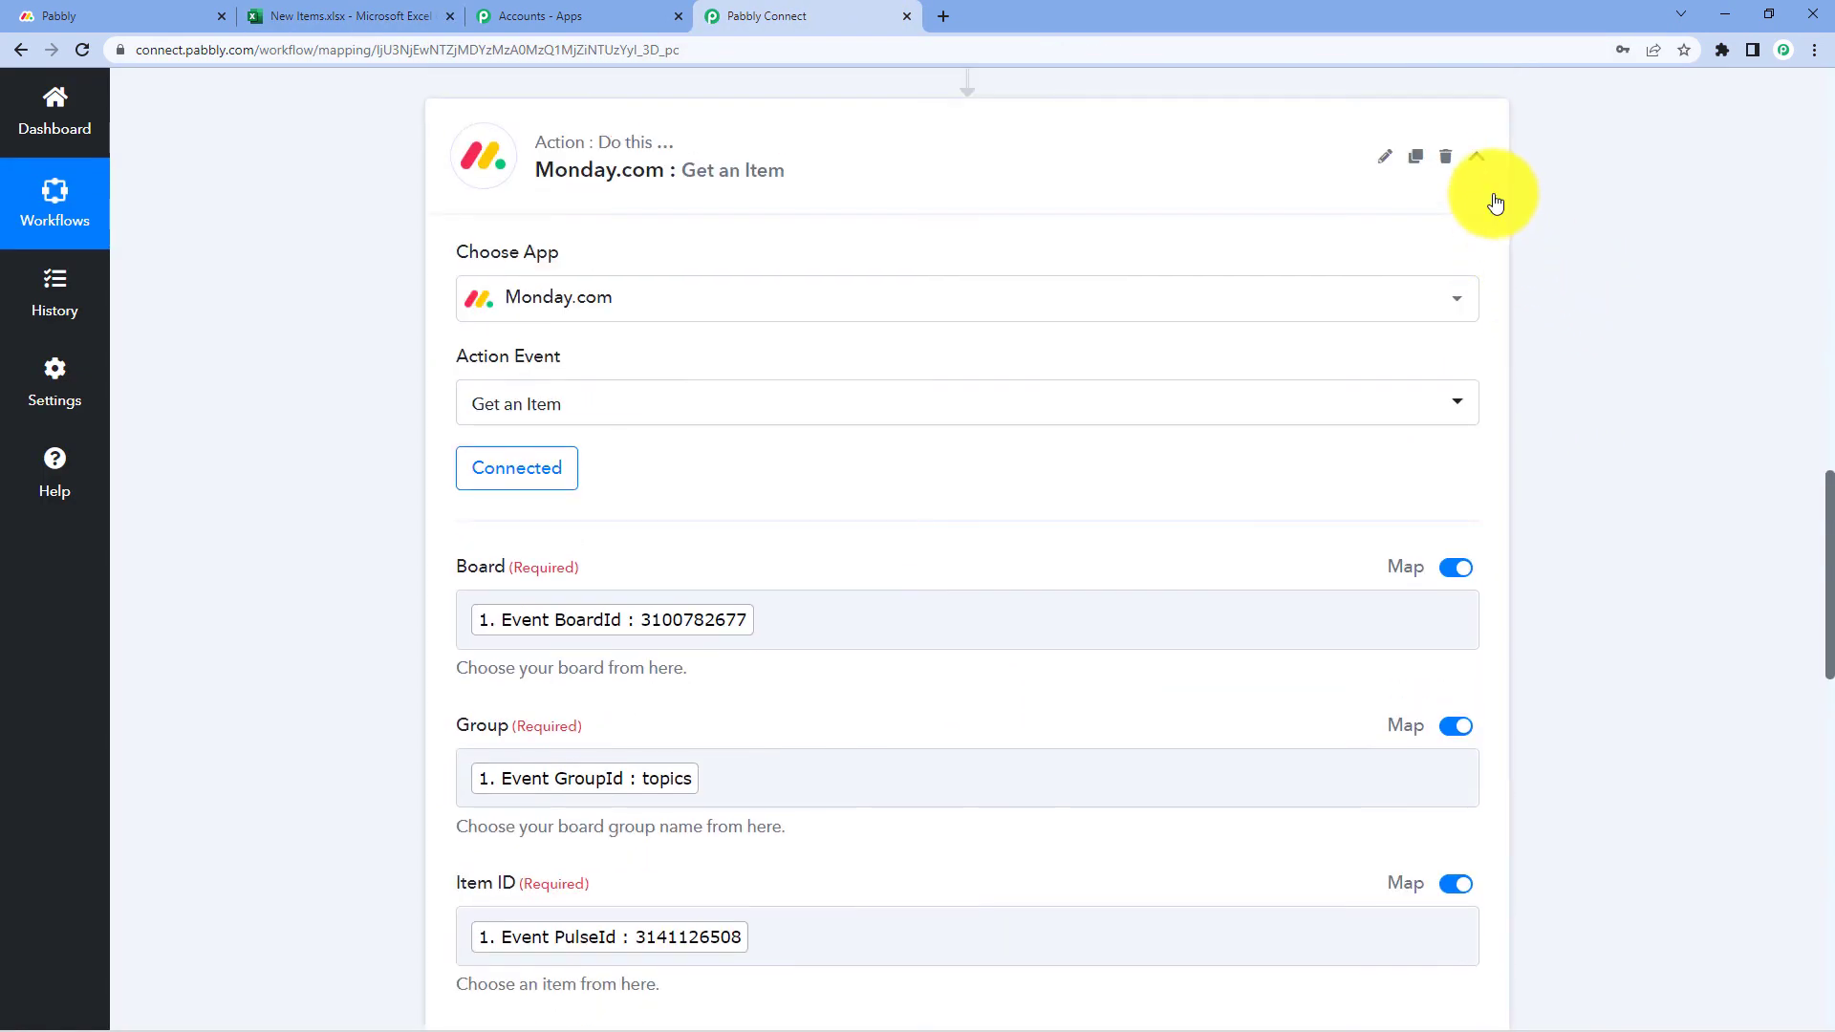
{"action": "scroll", "coordinate": [1556, 297], "scroll_direction": "up", "scroll_amount": 15}
{"action": "scroll", "coordinate": [1540, 312], "scroll_direction": "up", "scroll_amount": 2}
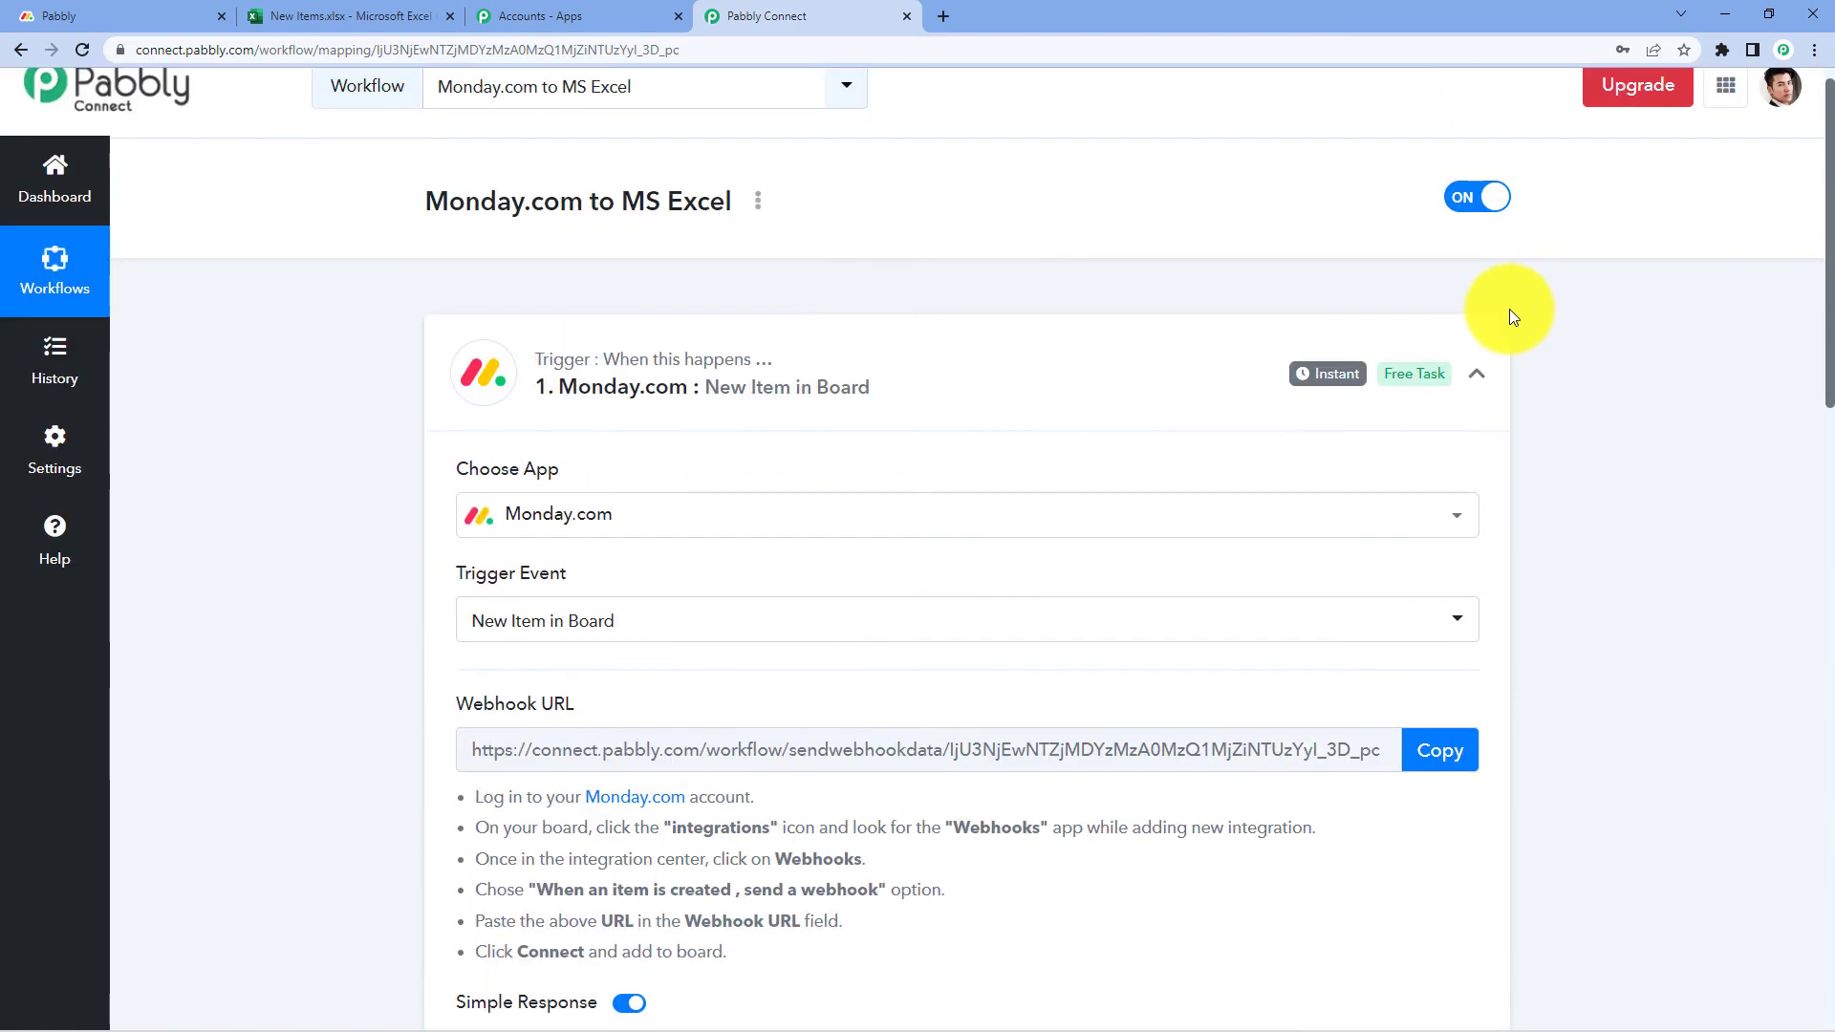
{"action": "left_click", "coordinate": [1188, 349]}
{"action": "scroll", "coordinate": [283, 386], "scroll_direction": "down", "scroll_amount": 1}
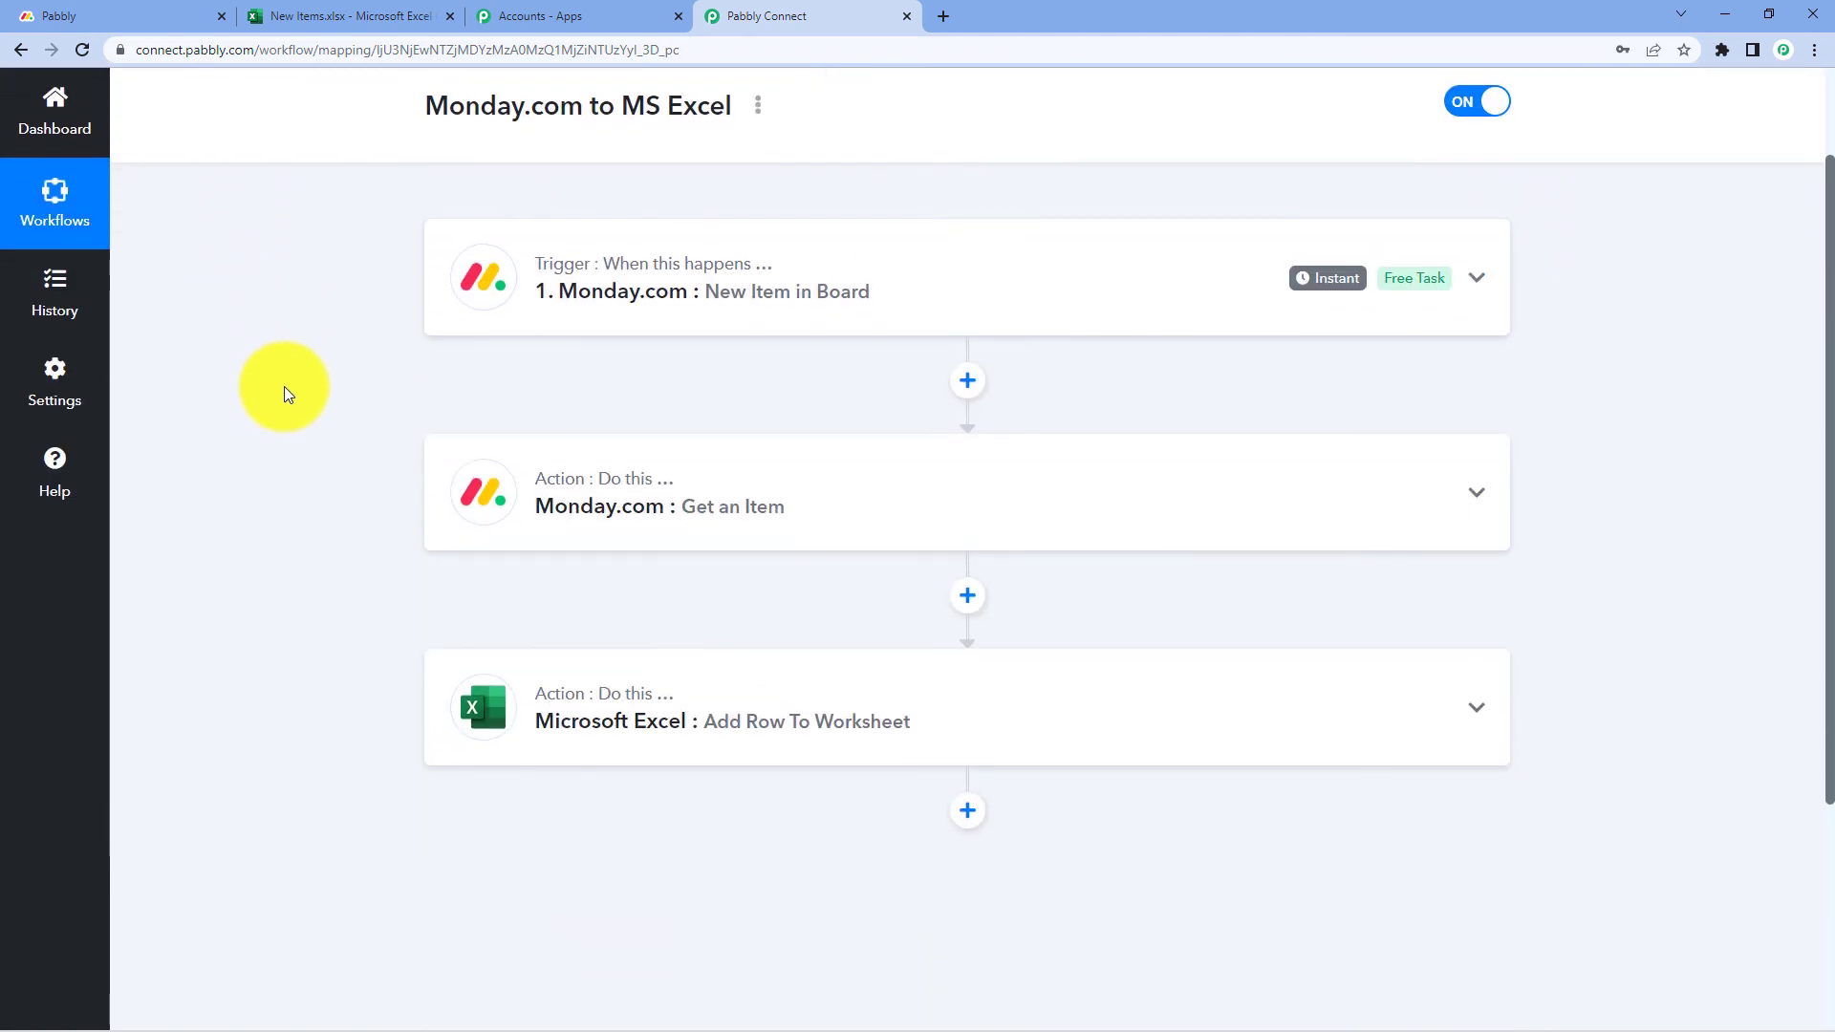